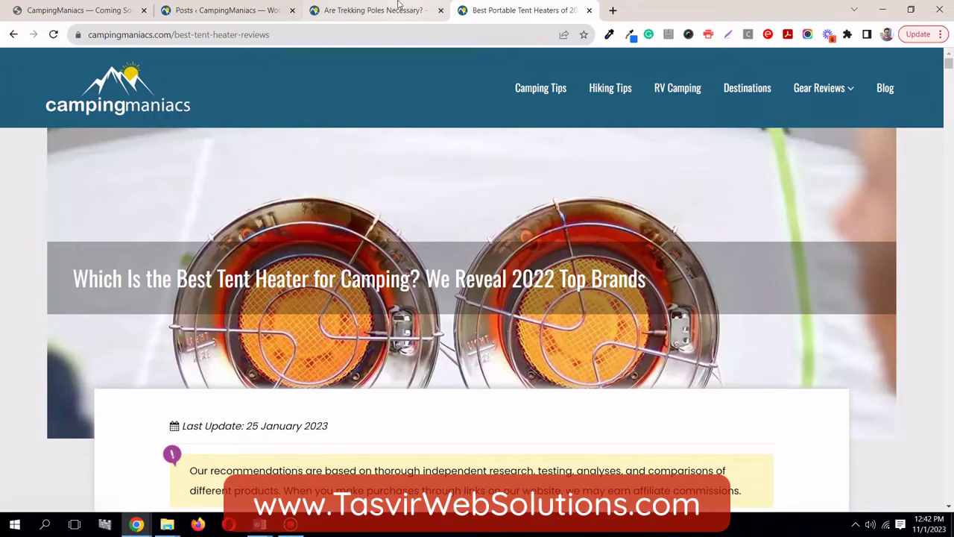
- Compare the layouts of the "Are Trekking Poles Necessary?" post and the tent heater review, including the Gear Reviews categories
click(370, 10)
scroll(540, 245, down, 5)
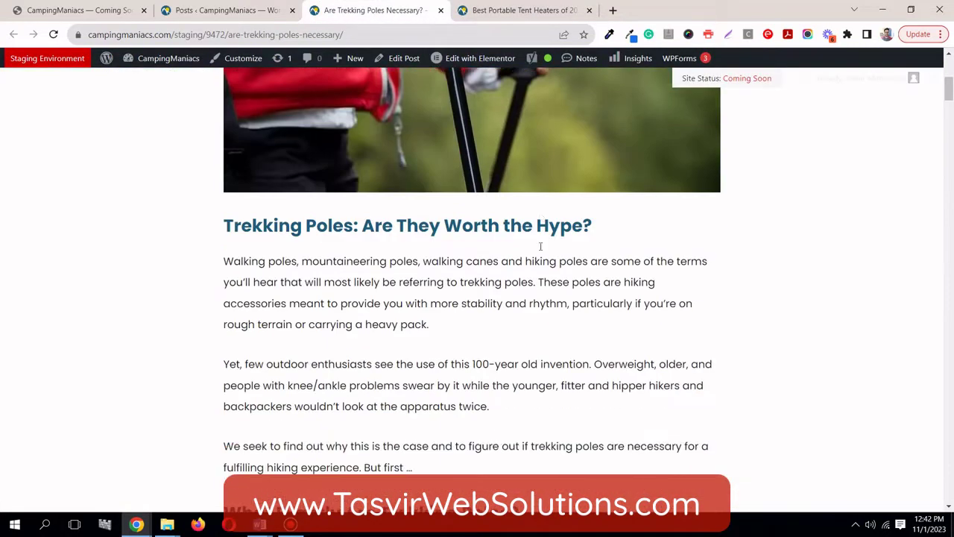
scroll(541, 246, down, 4)
scroll(540, 246, up, 8)
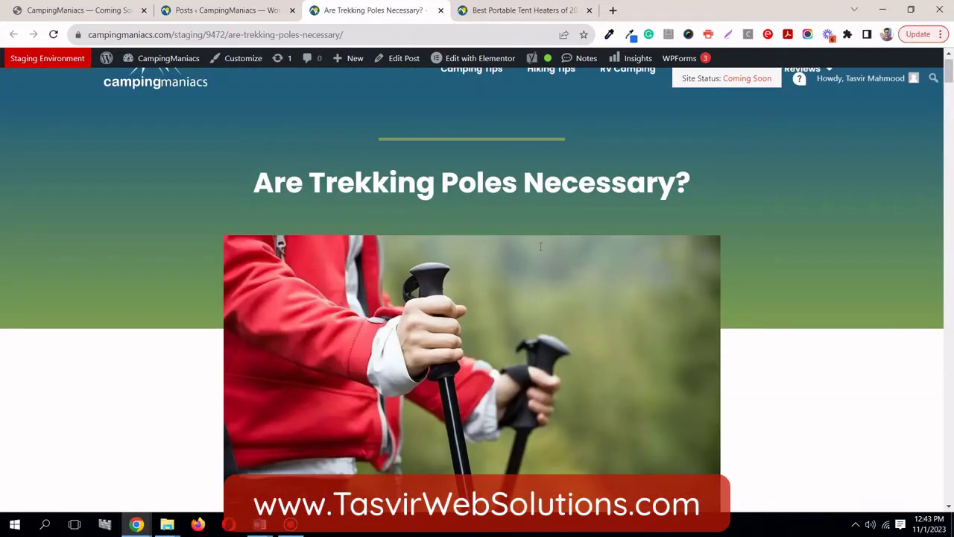
scroll(541, 246, up, 1)
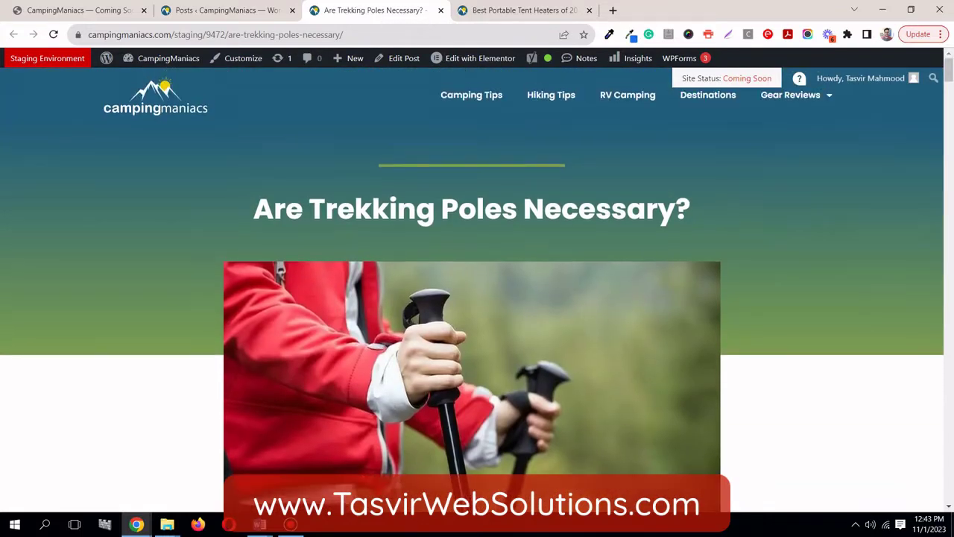
click(537, 15)
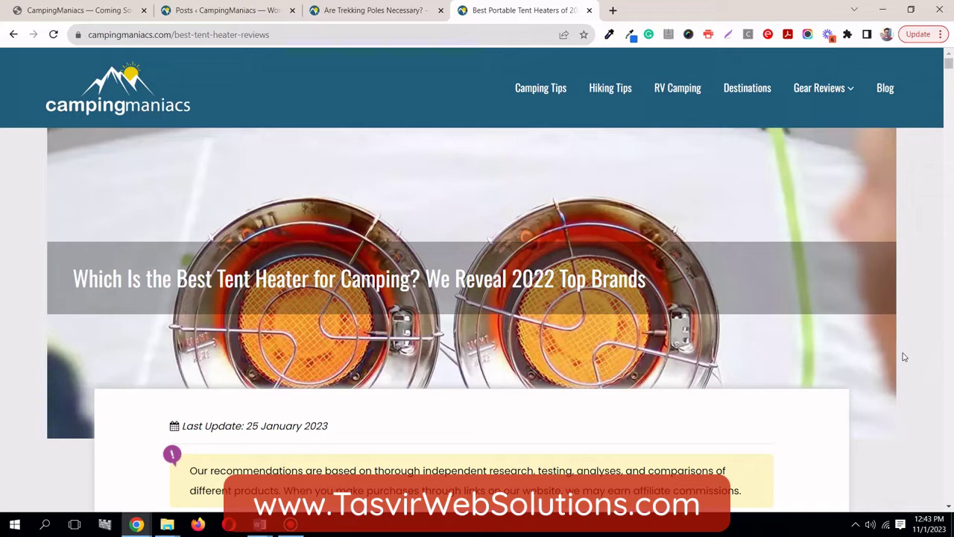
click(376, 10)
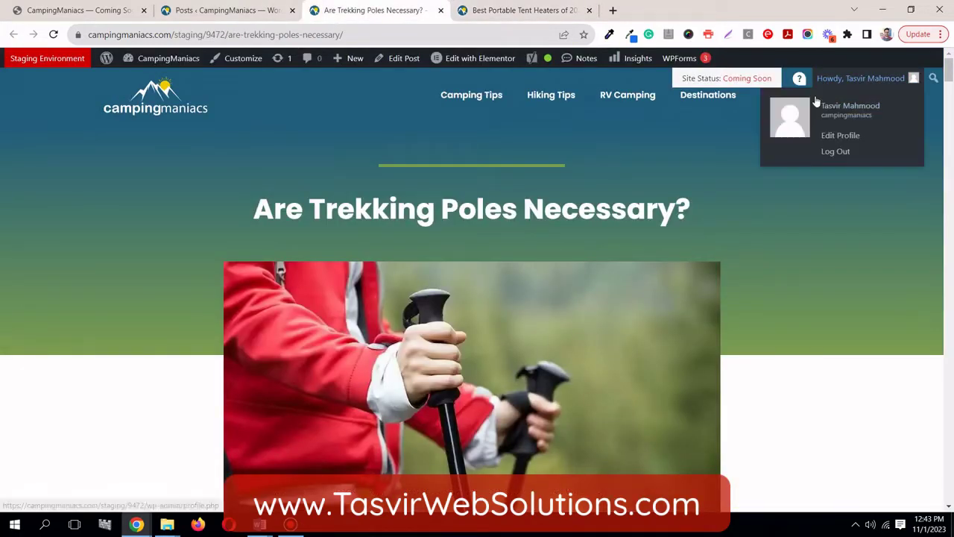
mouse_move(802, 100)
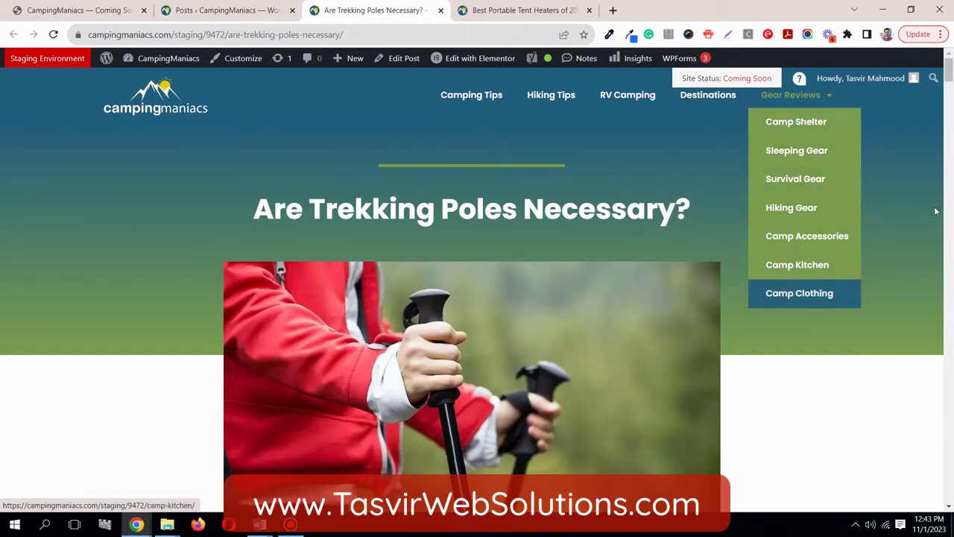
mouse_move(486, 6)
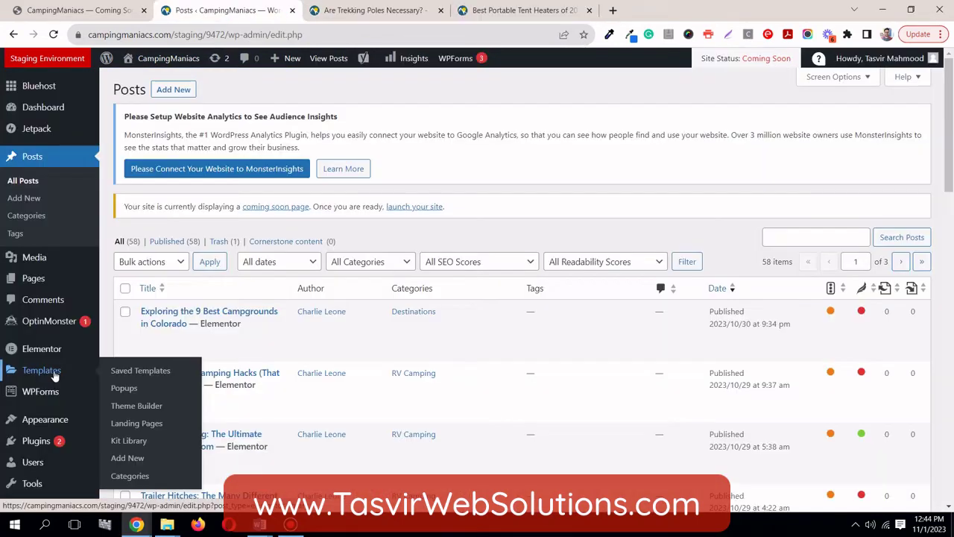
- Open the Elementor Theme Builder from the WordPress dashboard in a new browser tab
right_click(118, 405)
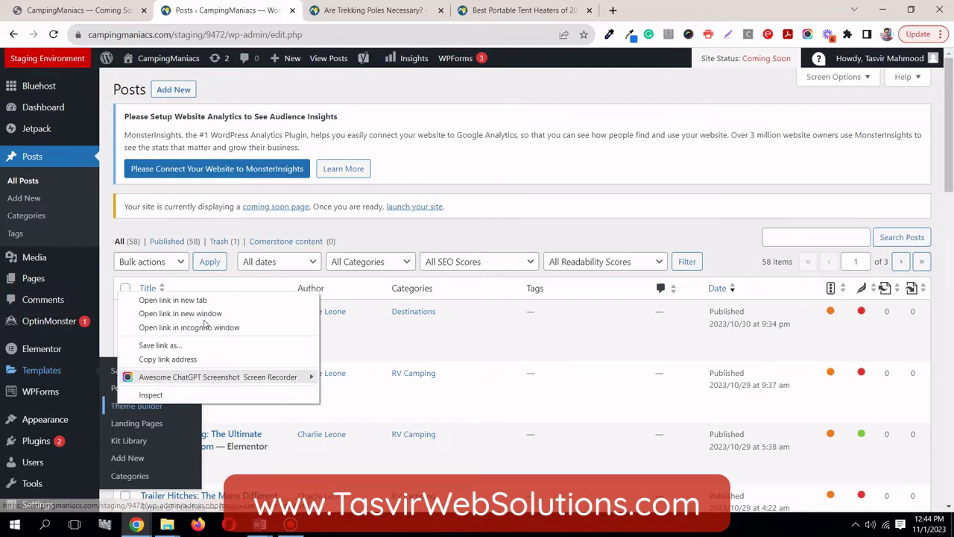
click(206, 303)
click(432, 6)
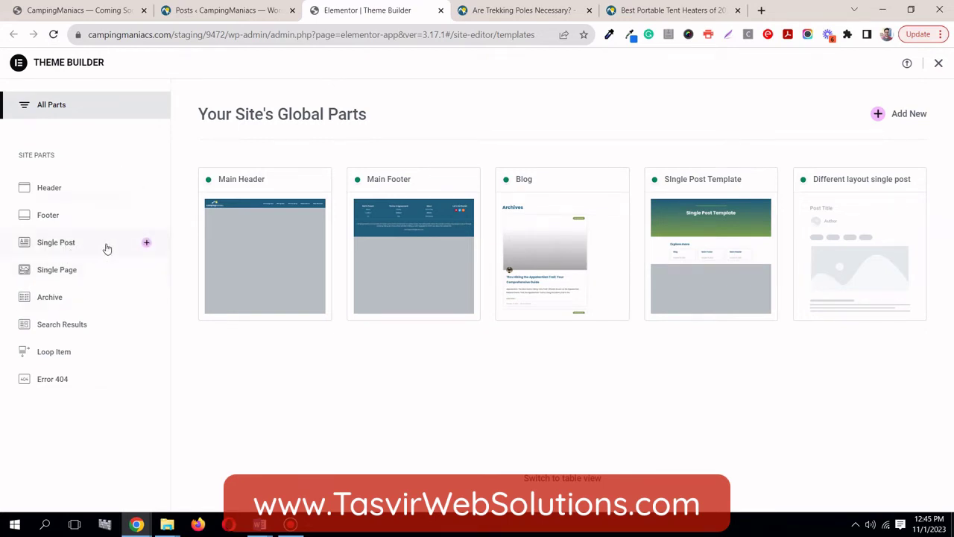
- Add a new Single Post template and dismiss the block library without inserting a ready-made block
click(147, 243)
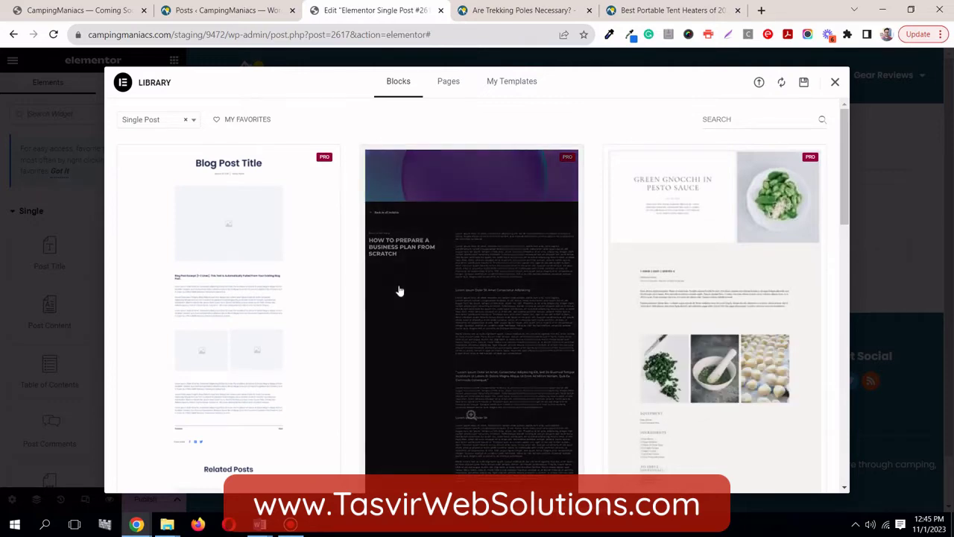
scroll(398, 287, down, 6)
scroll(398, 289, up, 6)
scroll(447, 248, down, 5)
click(834, 82)
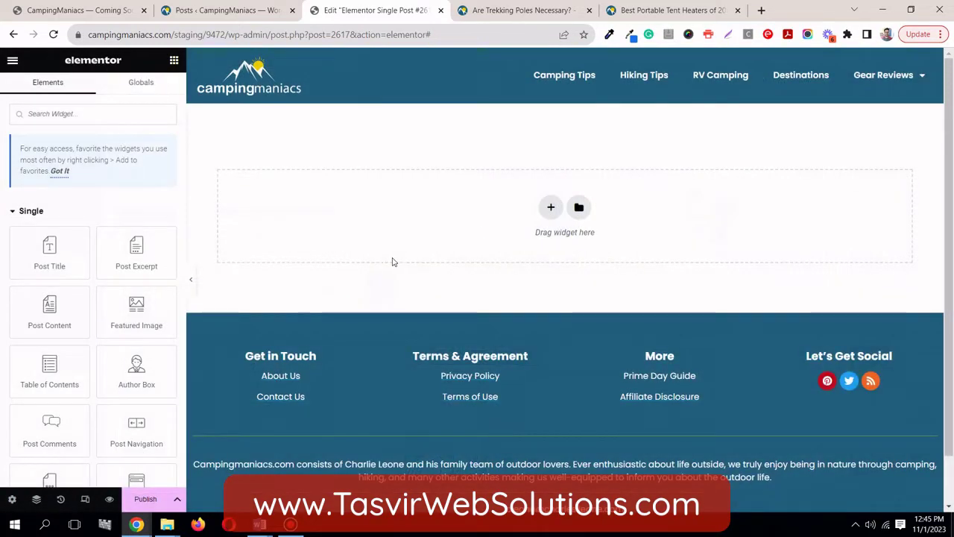
- Title the single post template "Review Post Template" and save it as a draft
click(13, 500)
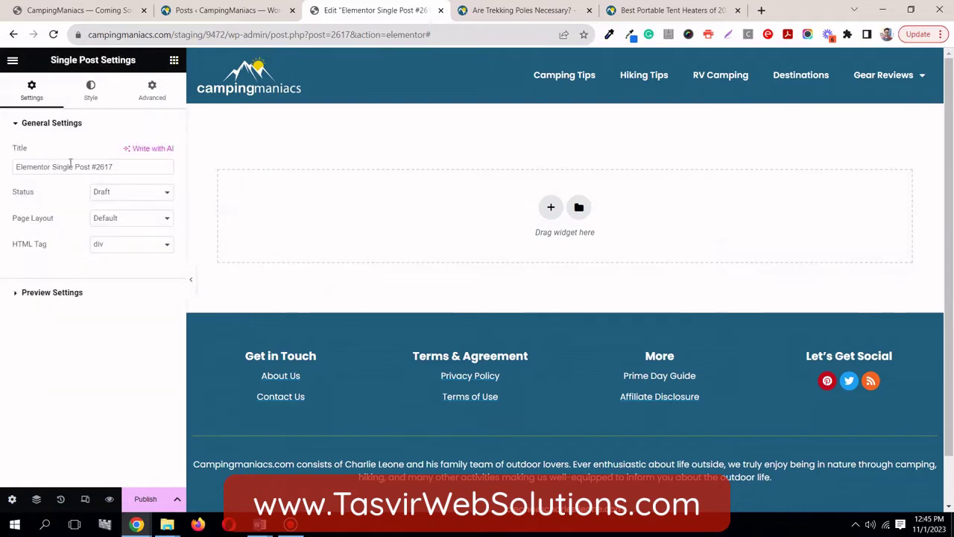
double_click(140, 164)
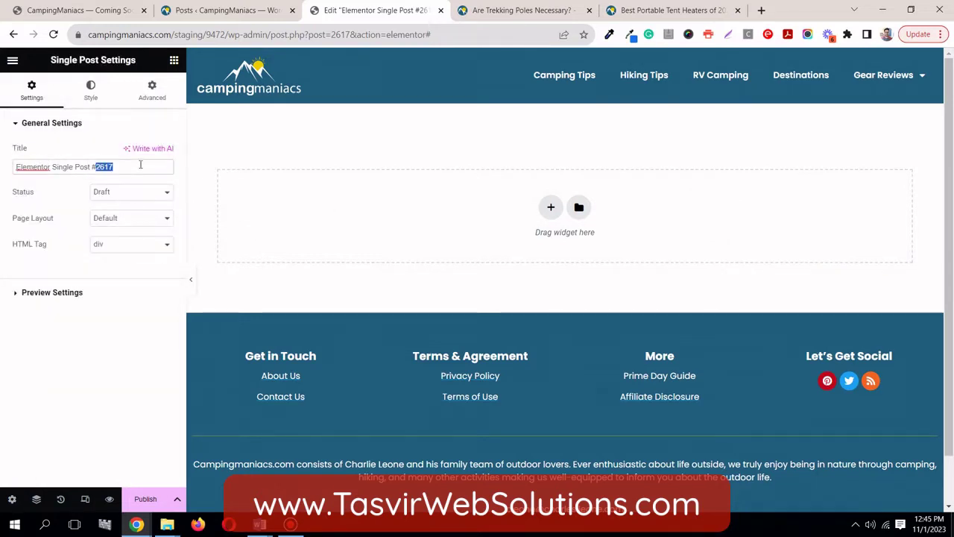
key(ctrl+a)
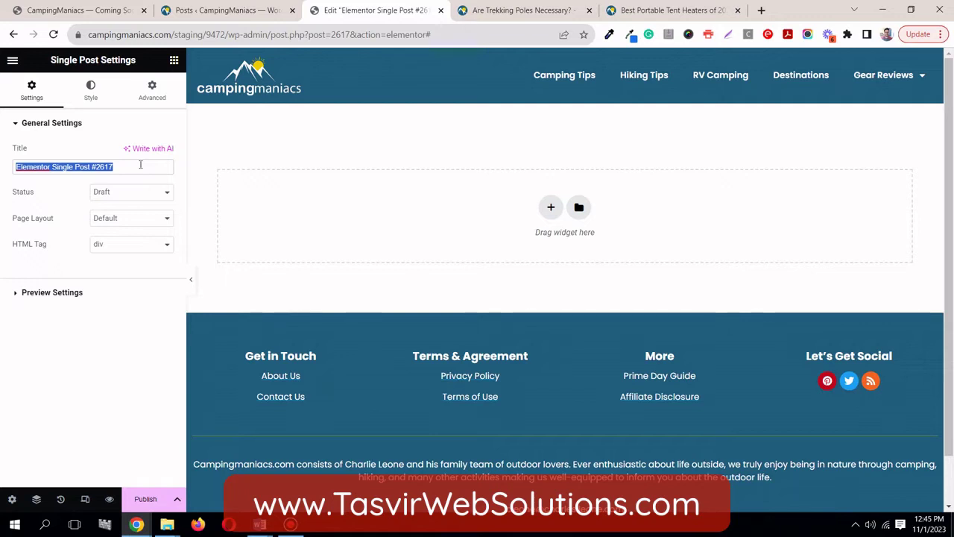
text(Review )
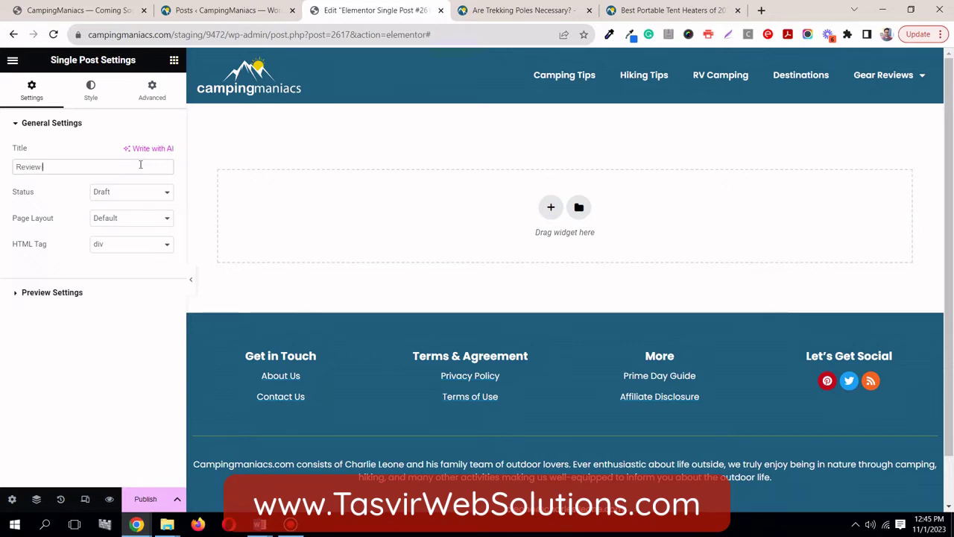
text(P Post)
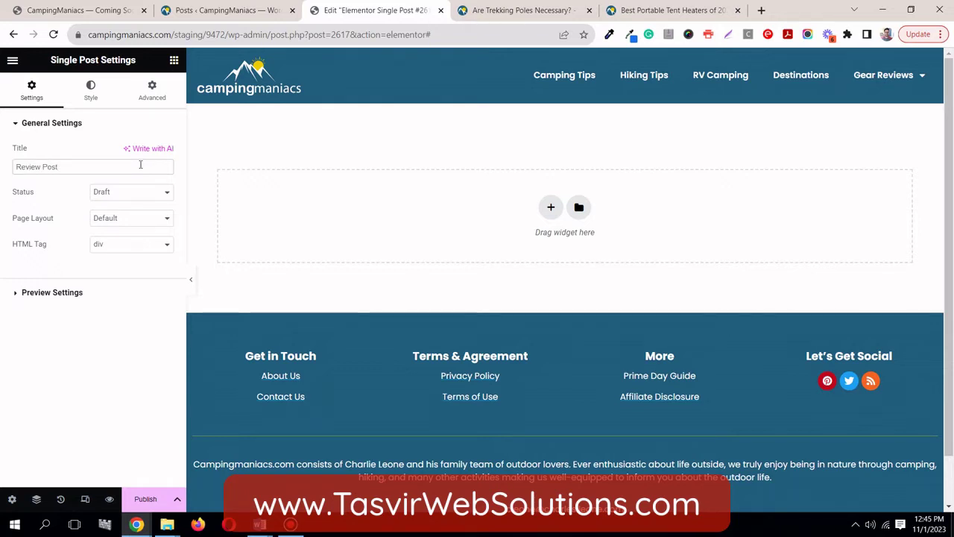
text( Template)
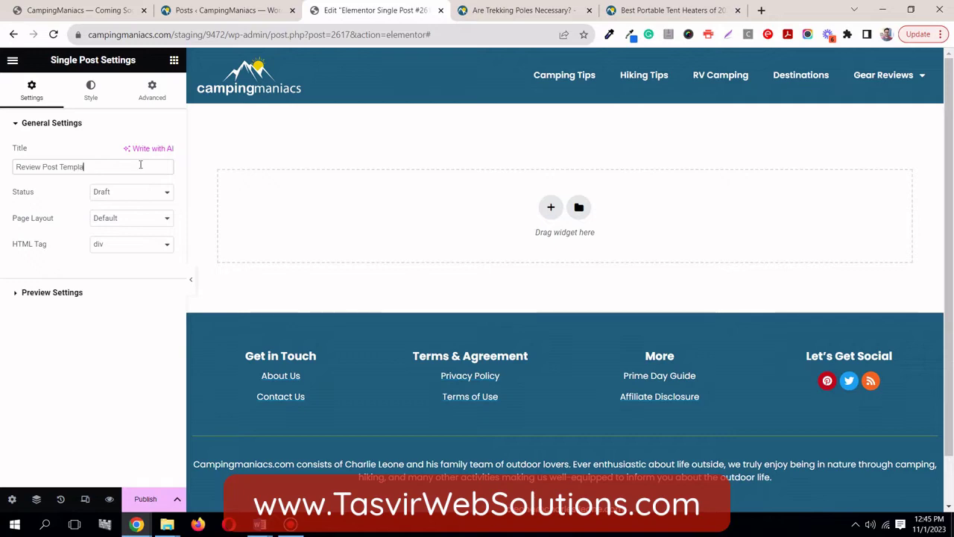
click(179, 498)
click(71, 420)
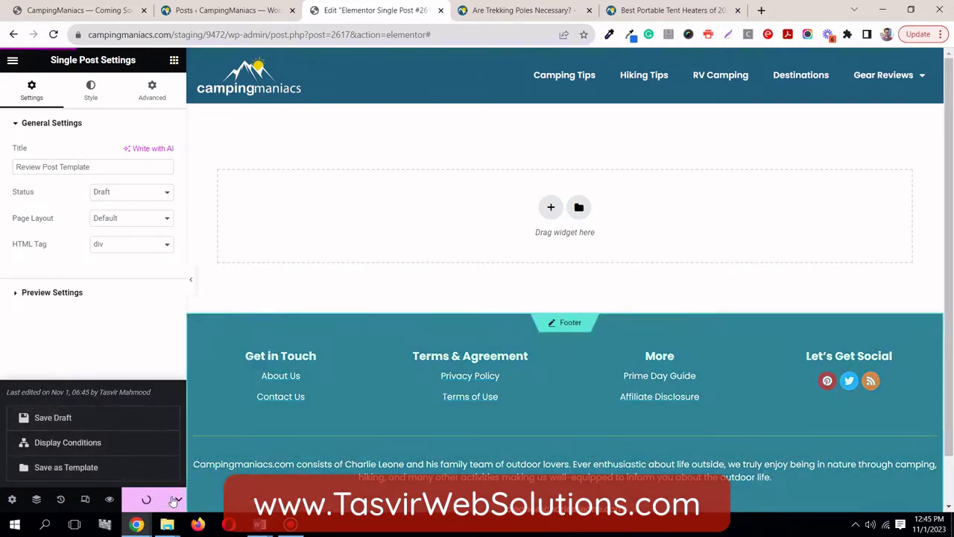
click(178, 499)
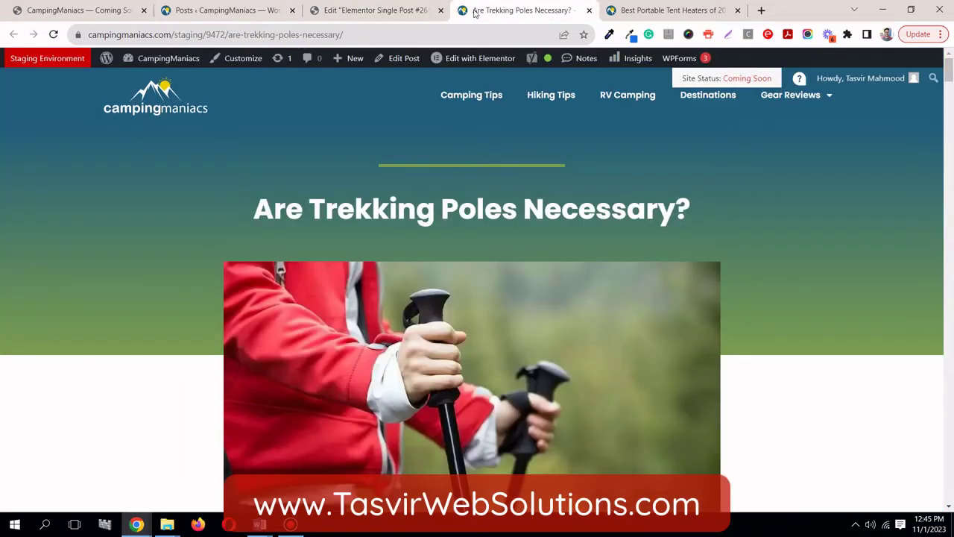
- Examine the layout of the "Are Trekking Poles Necessary?" post, from its title and featured image down through the body text
click(476, 12)
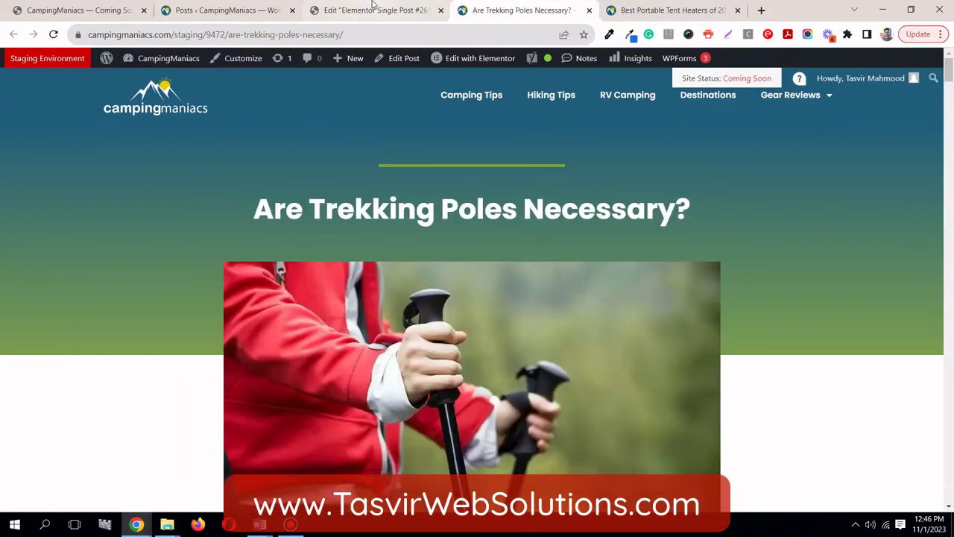
click(373, 11)
click(569, 17)
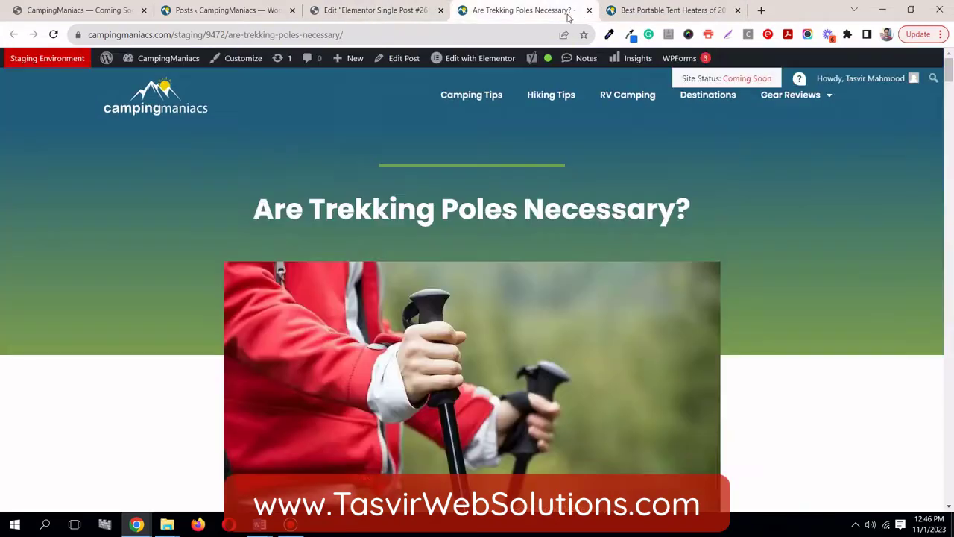
scroll(469, 281, down, 8)
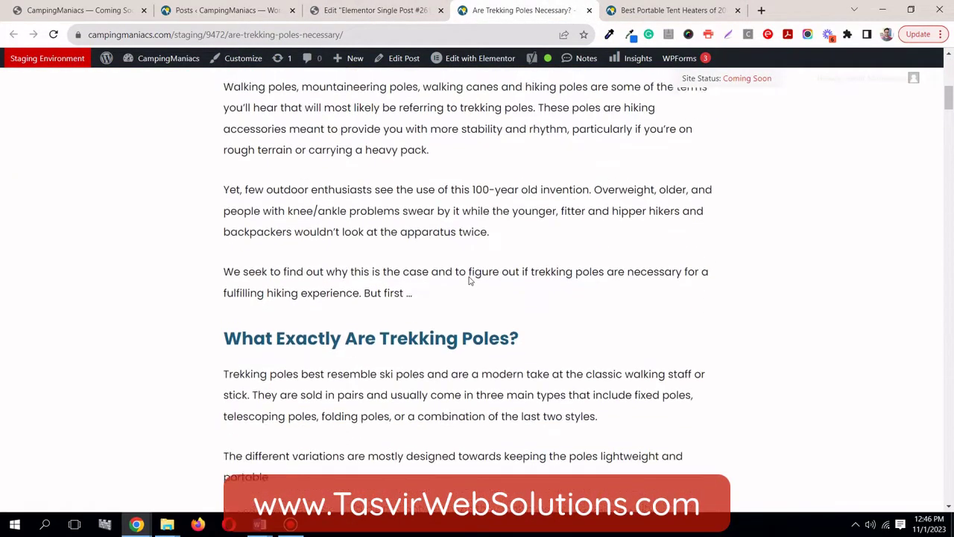
scroll(470, 280, up, 4)
scroll(470, 280, up, 5)
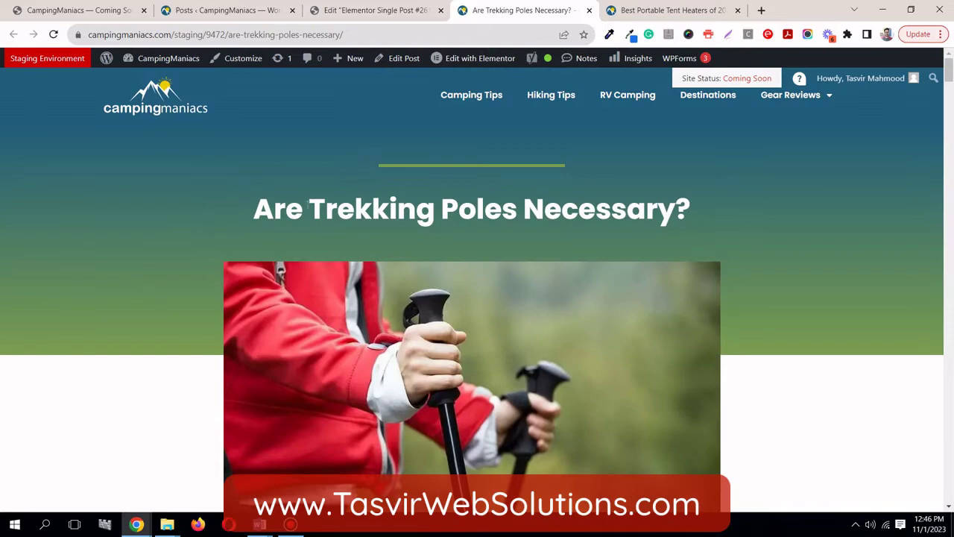
scroll(331, 200, down, 12)
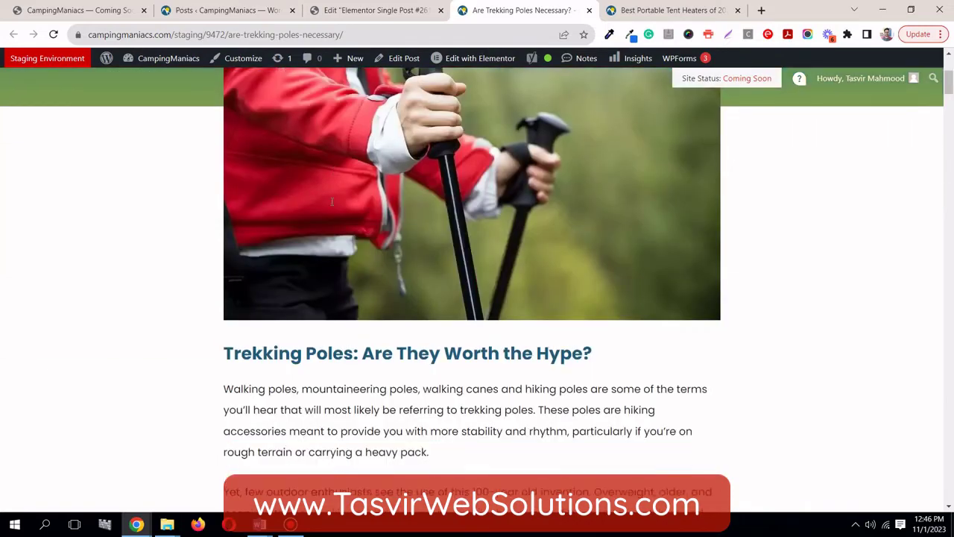
scroll(332, 206, down, 4)
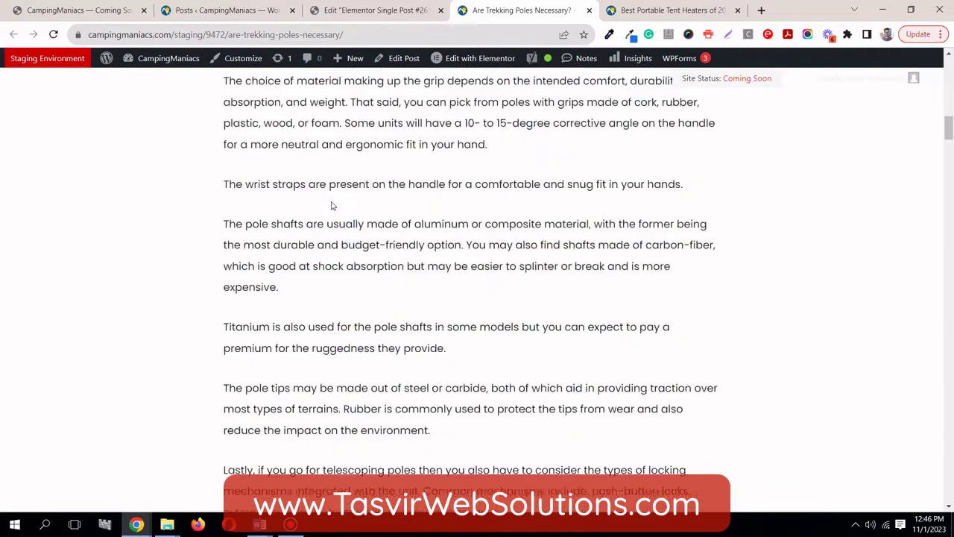
scroll(332, 207, up, 7)
scroll(332, 205, up, 9)
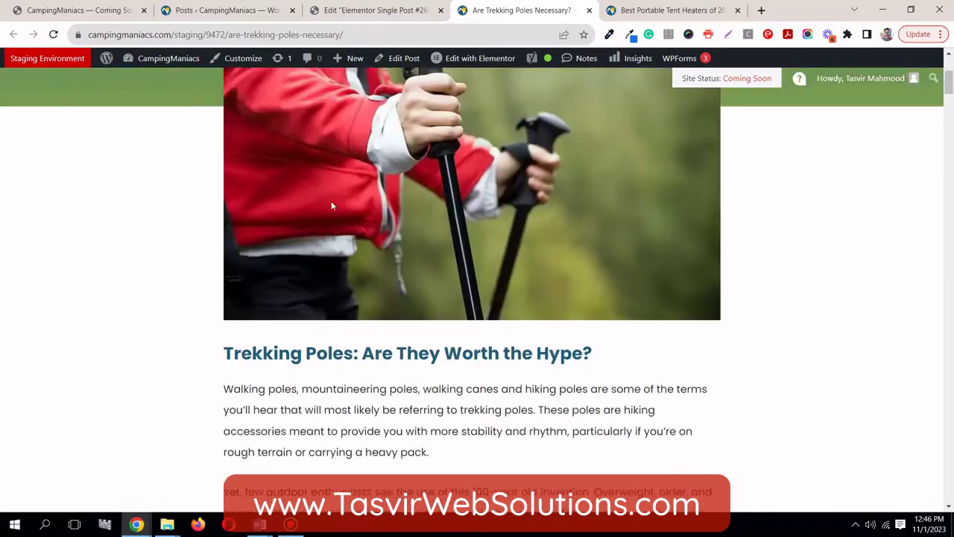
click(380, 10)
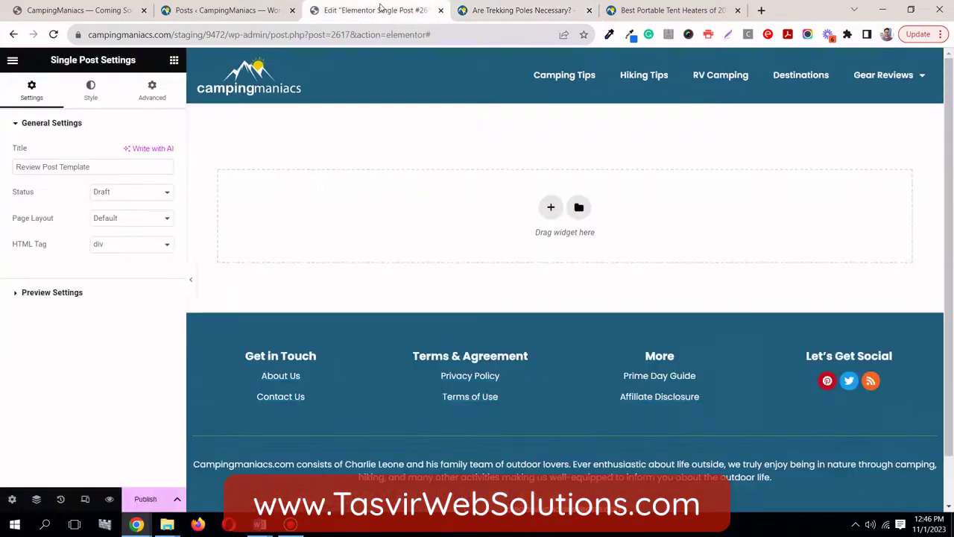
click(510, 6)
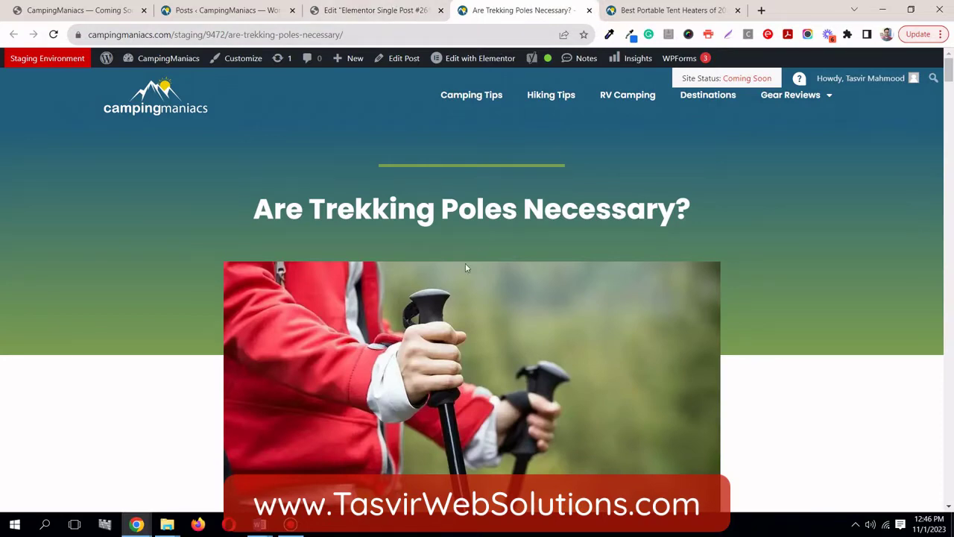
scroll(465, 267, down, 7)
- Set the template's dynamic content preview to the post "Are Trekking Poles Necessary?" and apply it
click(422, 6)
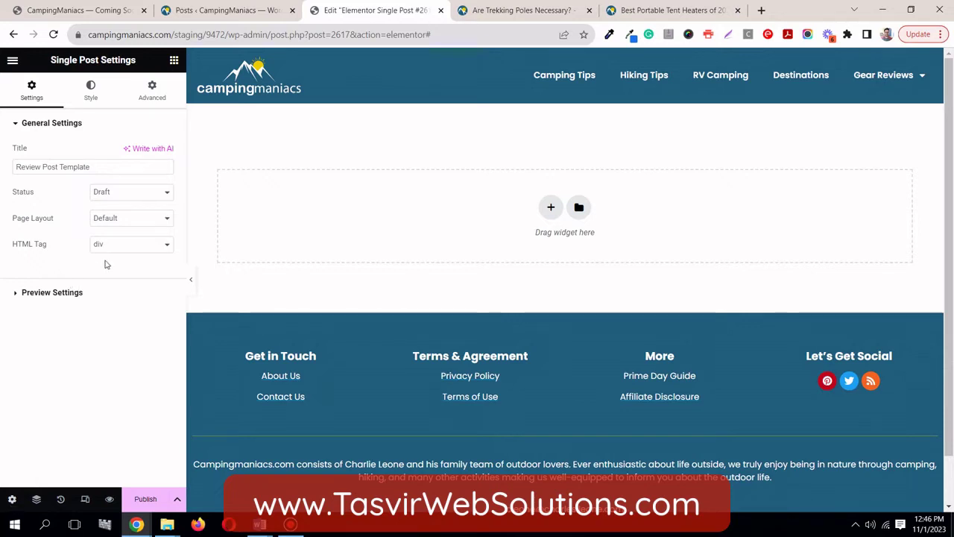
click(55, 299)
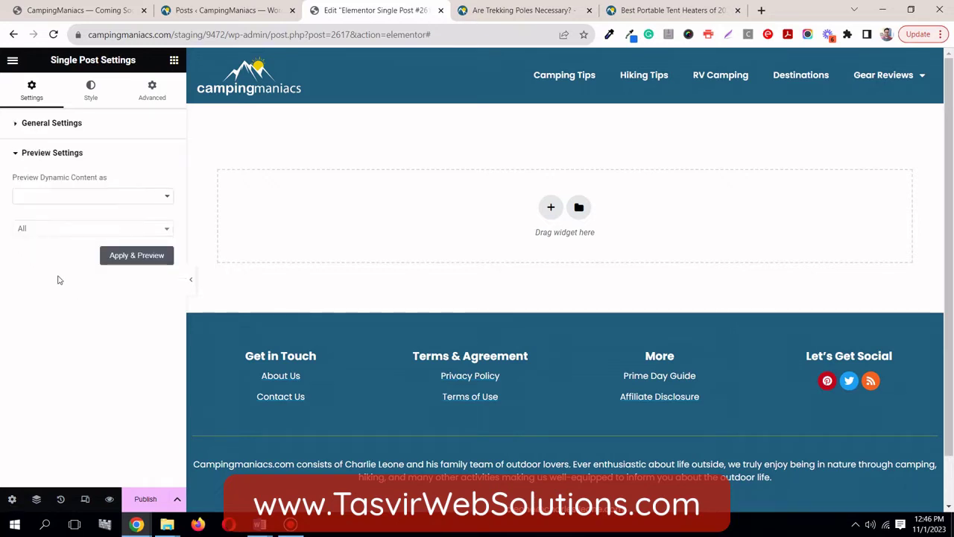
click(87, 200)
click(65, 216)
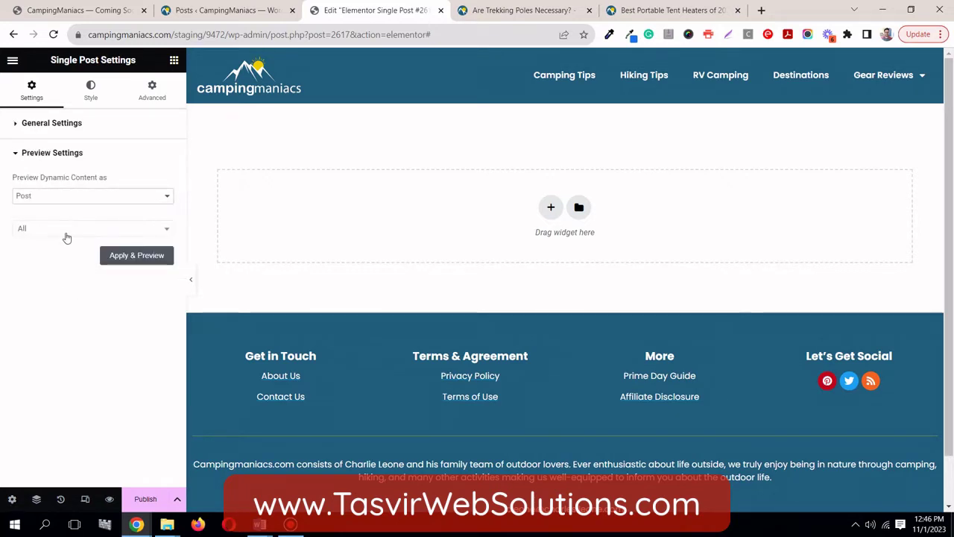
click(66, 230)
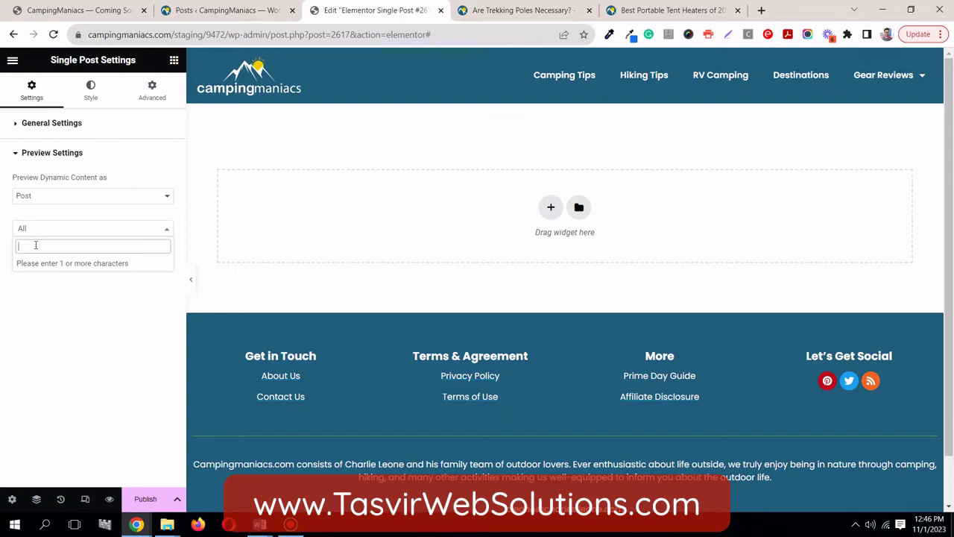
text(are)
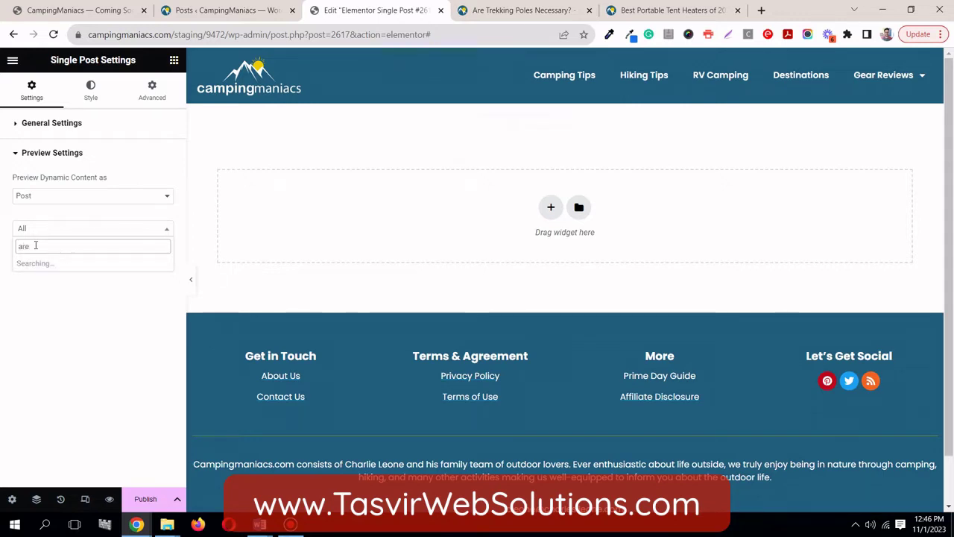
click(109, 263)
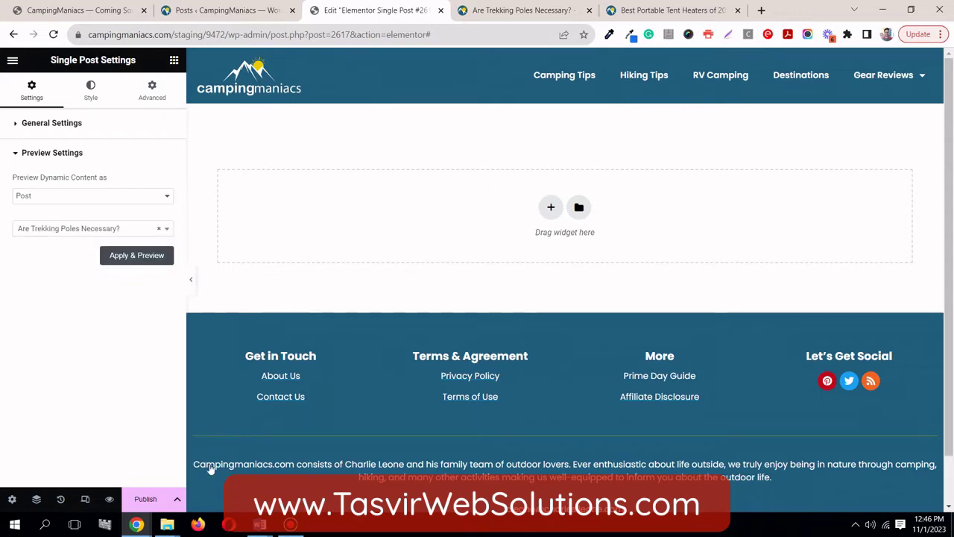
click(161, 258)
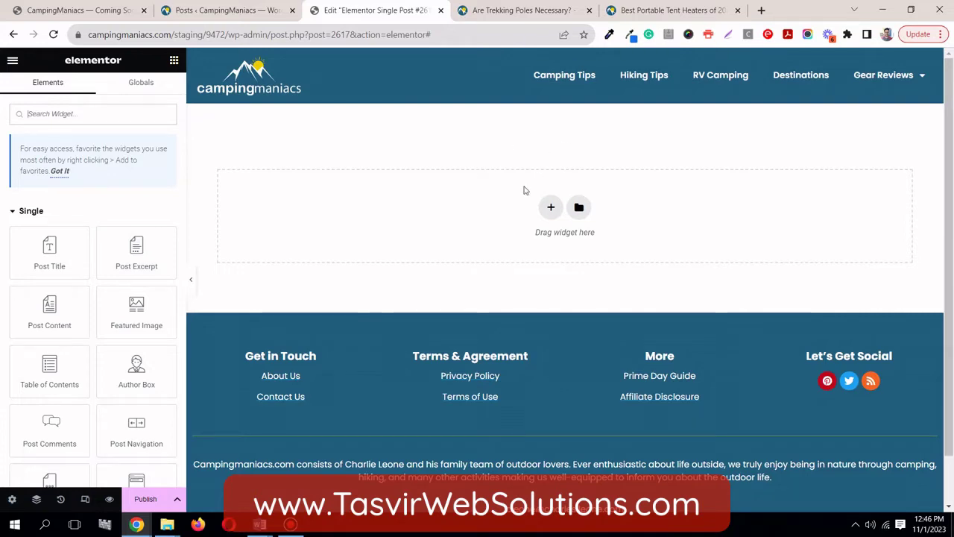
- Examine the layout of the live tent heater review post, from the title over its featured image down to the comment form
click(561, 8)
scroll(454, 211, up, 6)
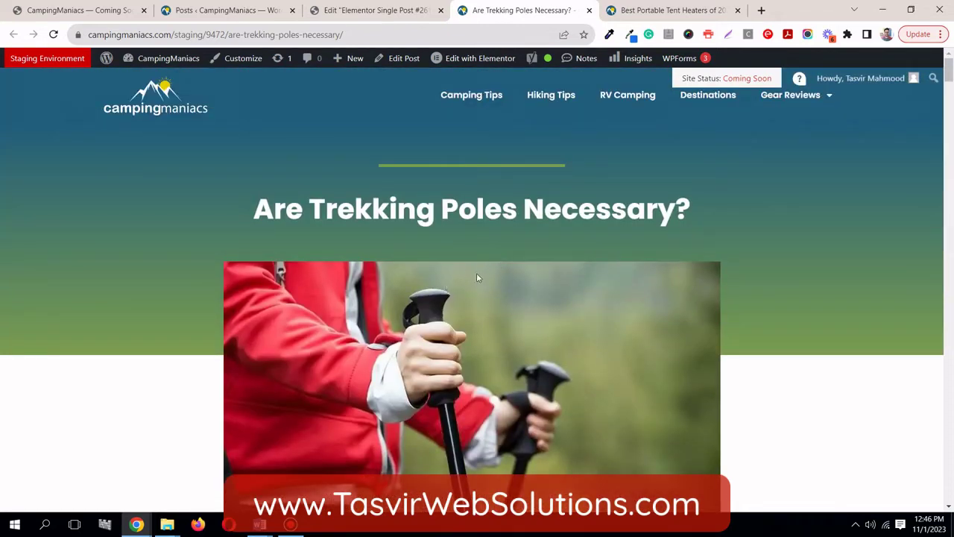
click(700, 8)
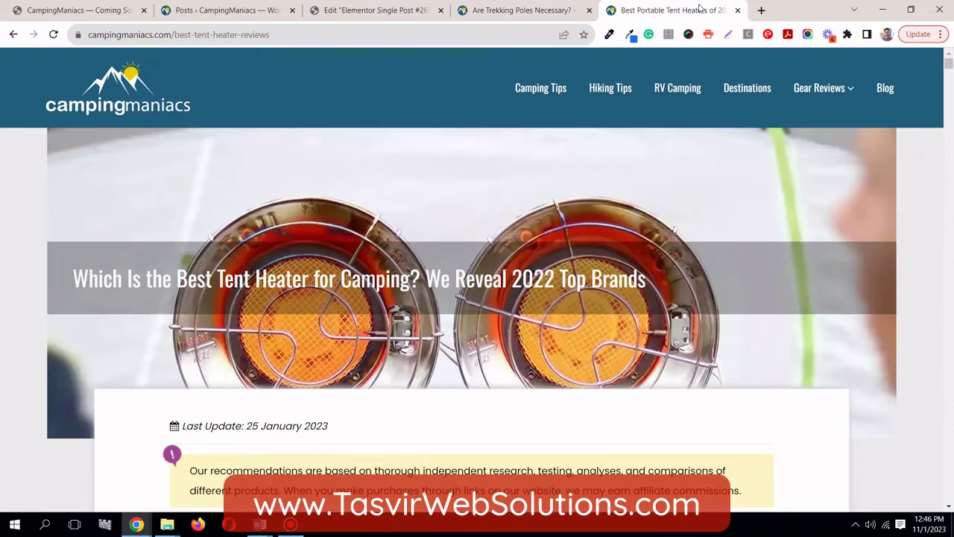
drag(700, 9, 416, 14)
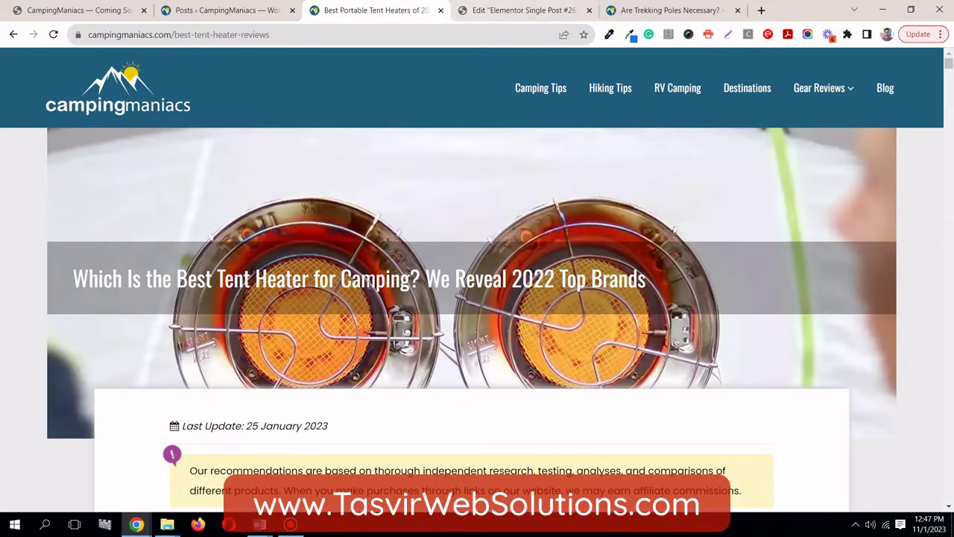
scroll(369, 285, down, 3)
scroll(369, 285, up, 3)
drag(949, 66, 950, 498)
scroll(7, 159, up, 8)
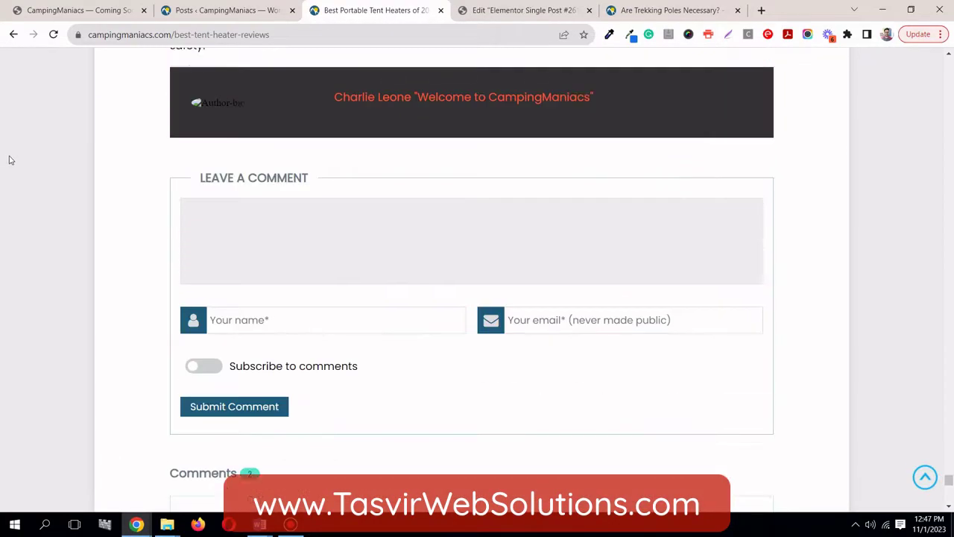
scroll(943, 134, up, 6)
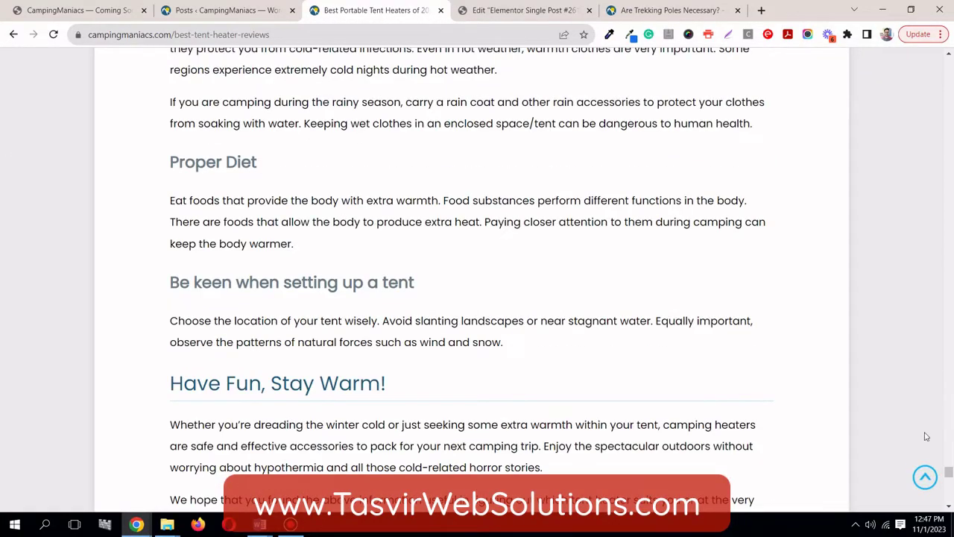
drag(949, 477, 948, 61)
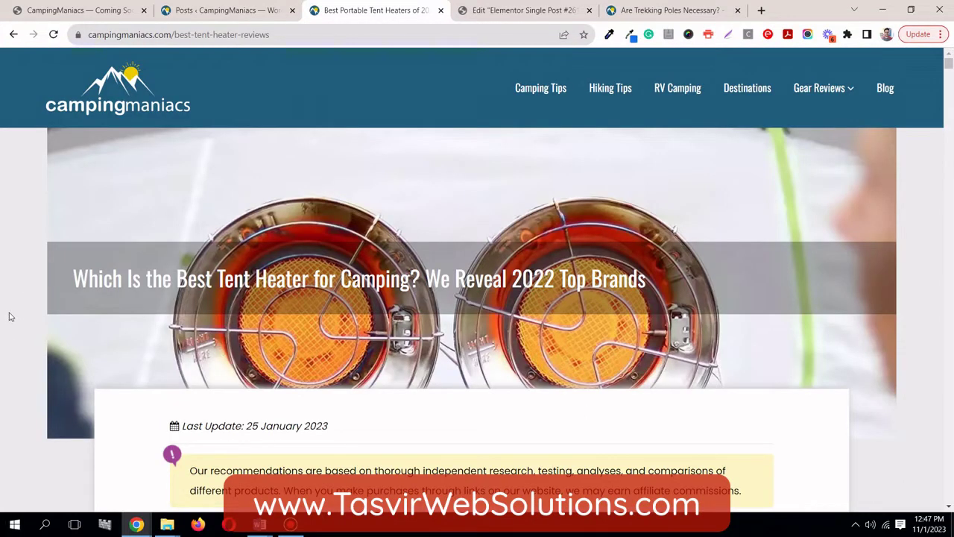
- Add a single container with vertical direction to the empty review post template
click(466, 9)
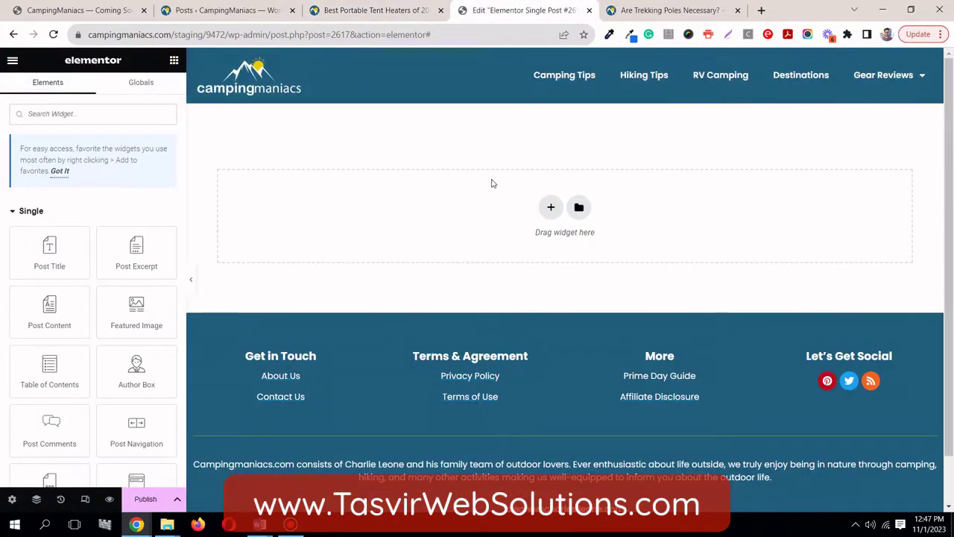
click(552, 207)
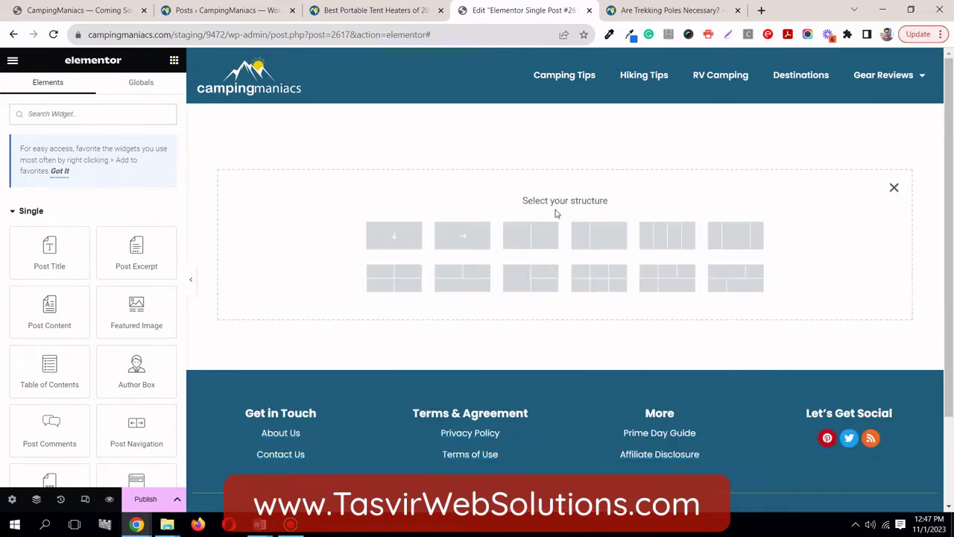
click(394, 235)
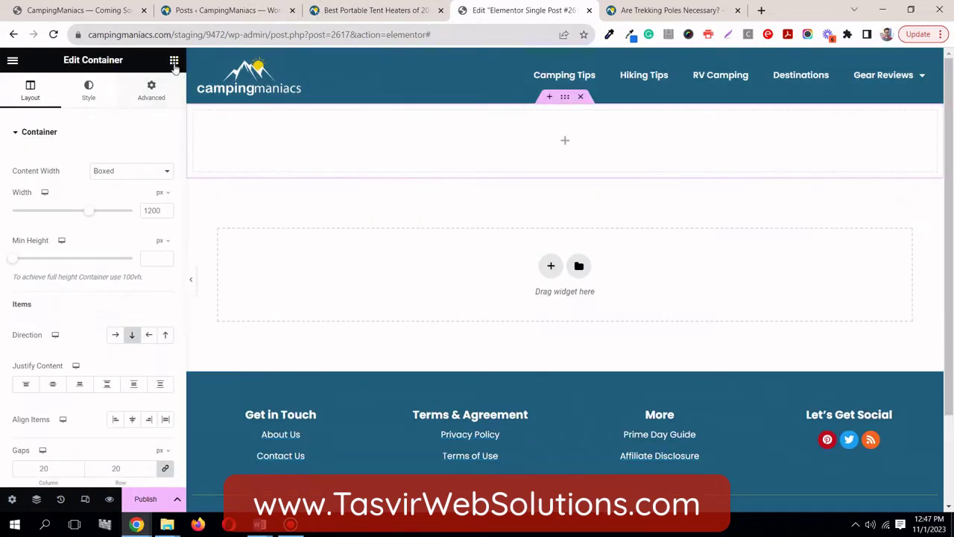
- Sample the grey page background beside the tent heater review's featured image and copy its colour code #EBEBEB
click(395, 7)
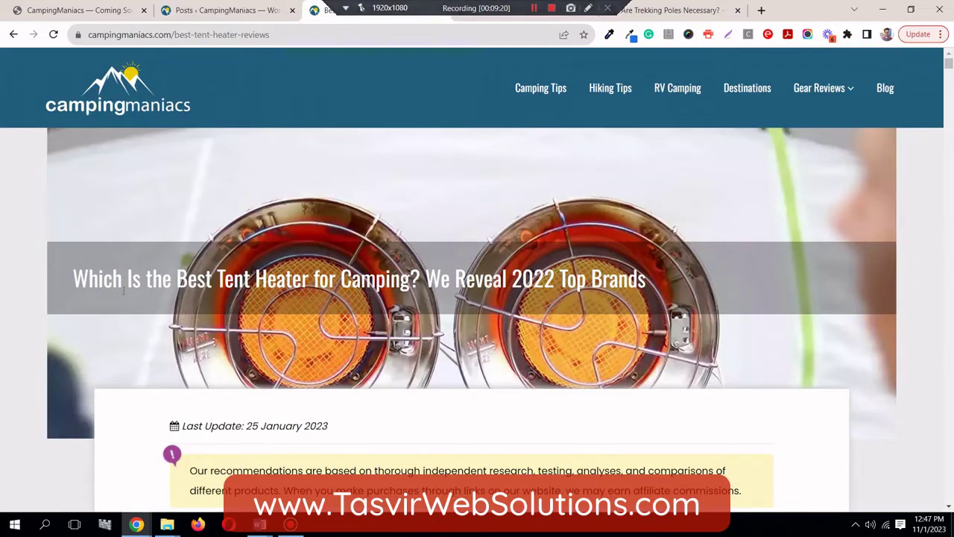
click(505, 9)
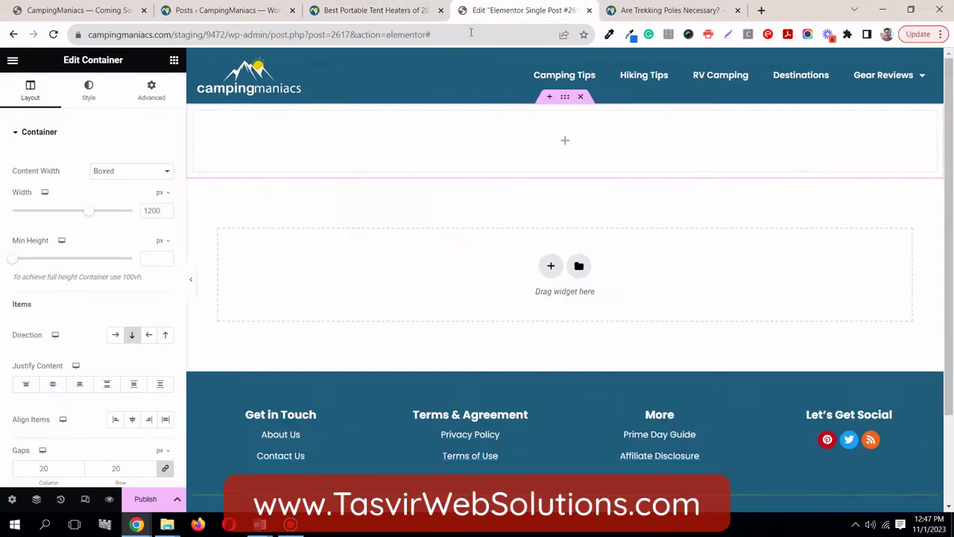
click(380, 10)
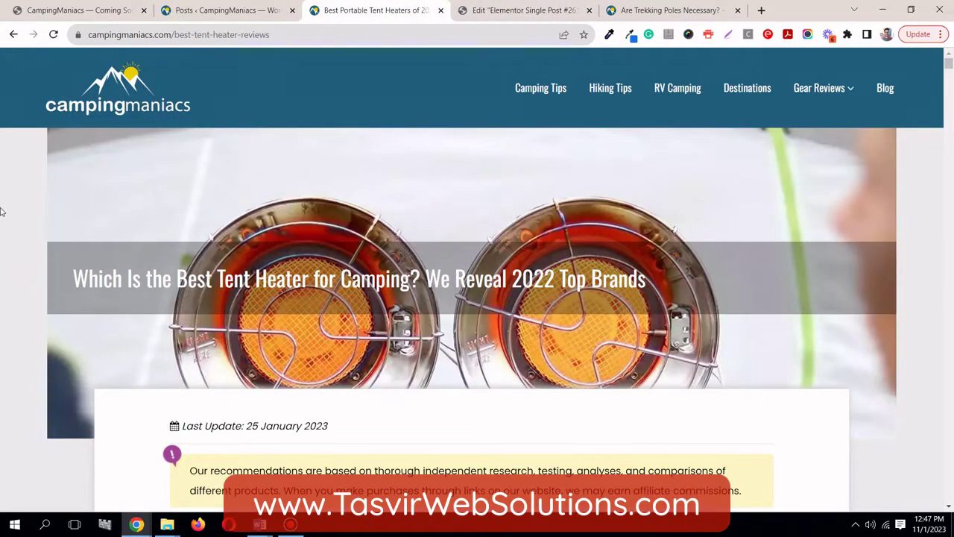
click(606, 37)
click(534, 50)
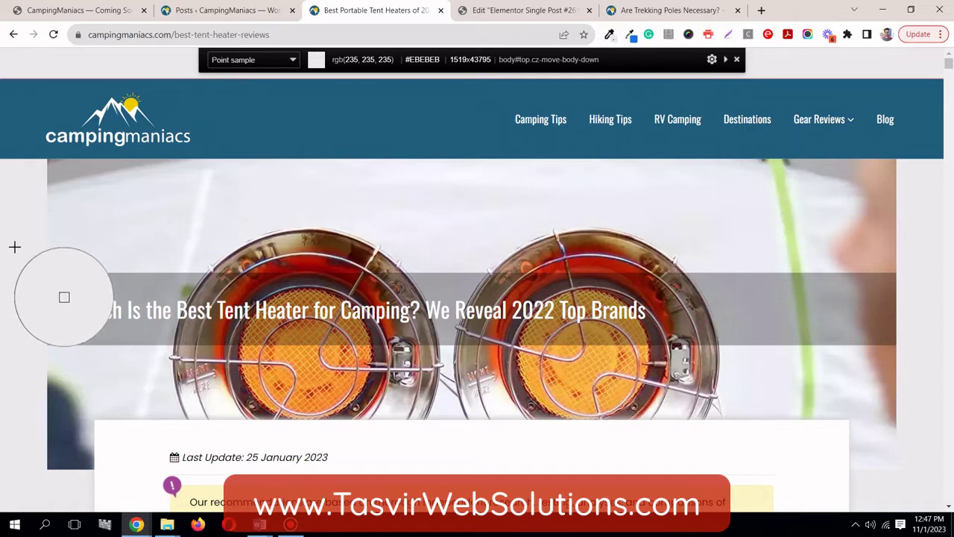
click(18, 249)
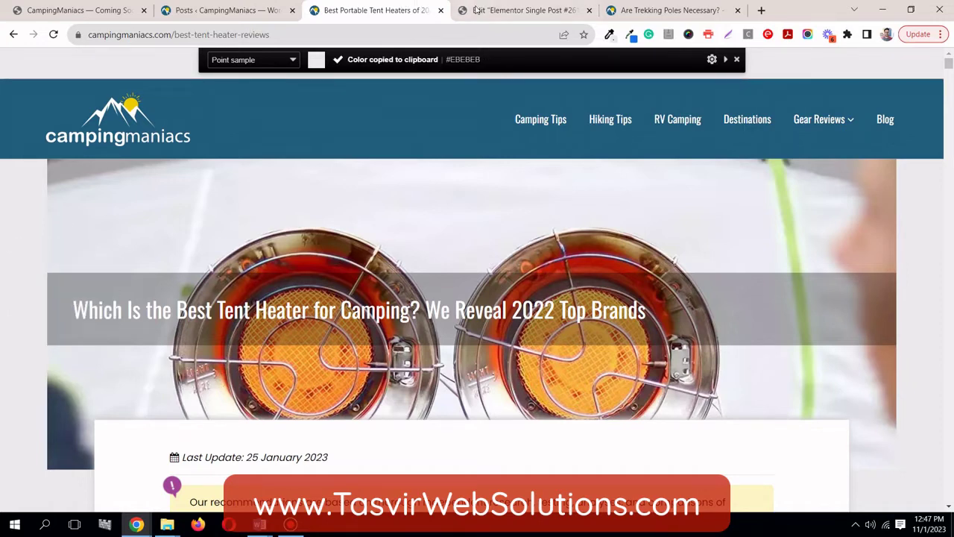
- Give the template's container a classic background in the copied colour #EBEBEB
click(522, 10)
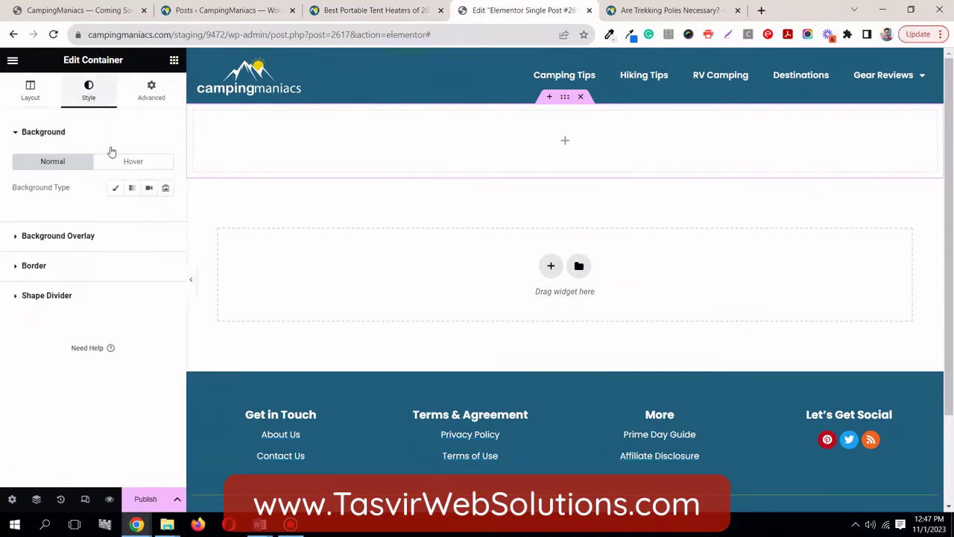
click(116, 187)
click(165, 214)
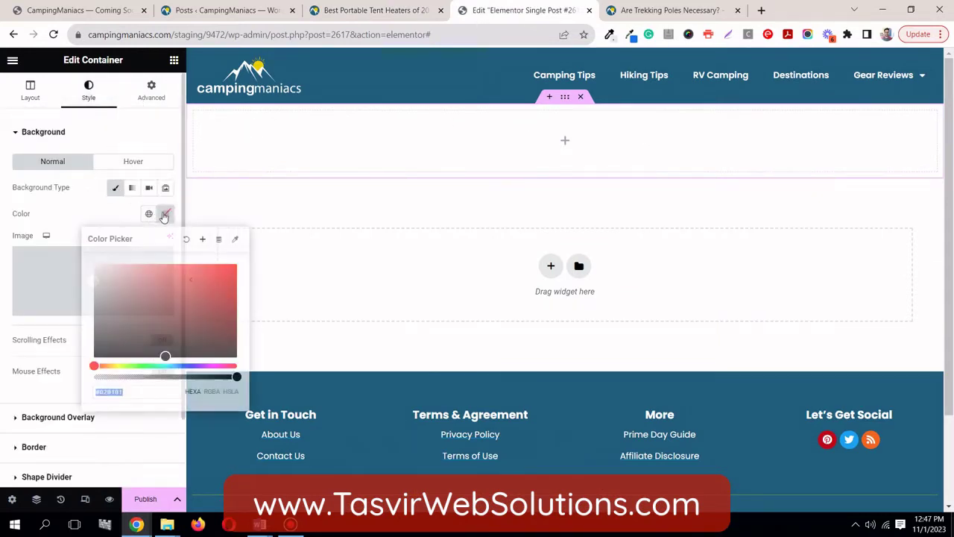
right_click(166, 393)
click(191, 246)
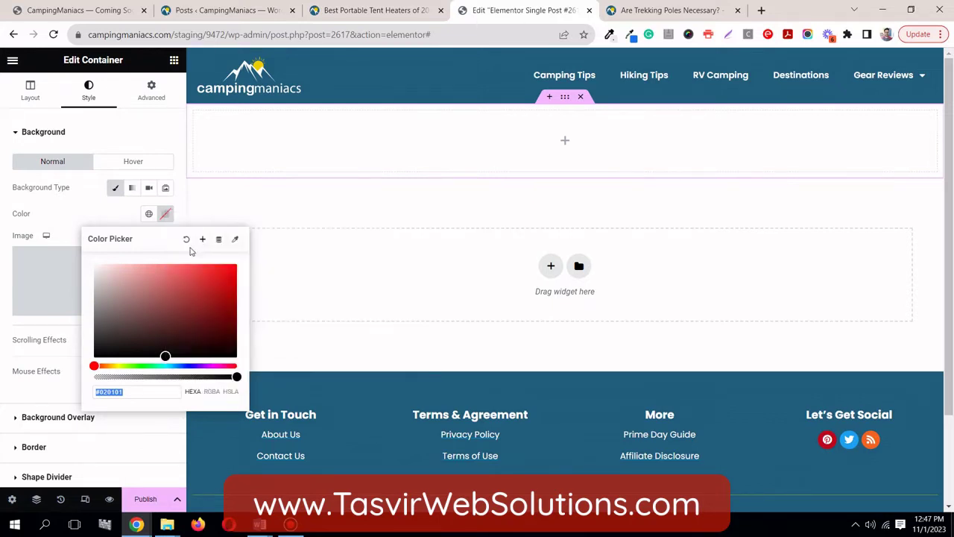
click(78, 217)
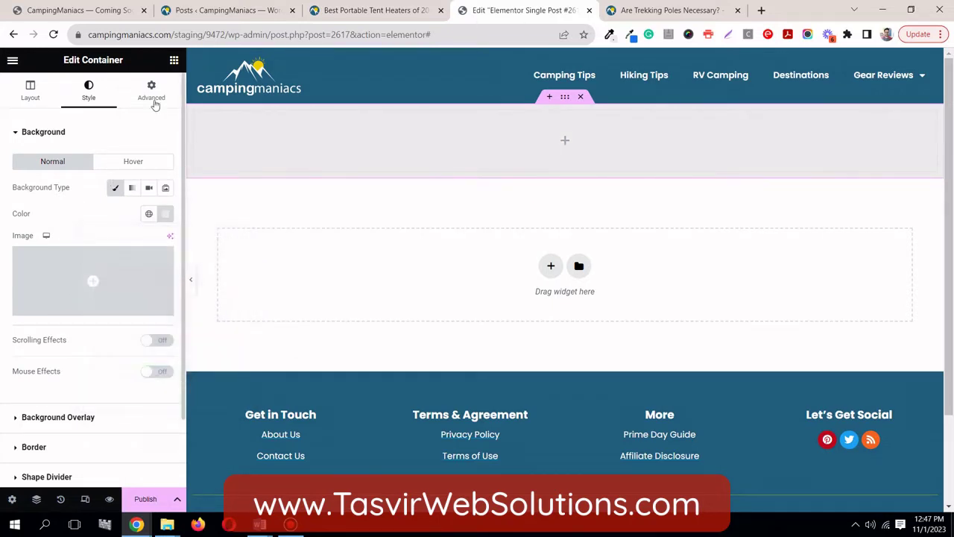
- Nest a second container inside the grey container and check the full-width preview of the template
click(174, 61)
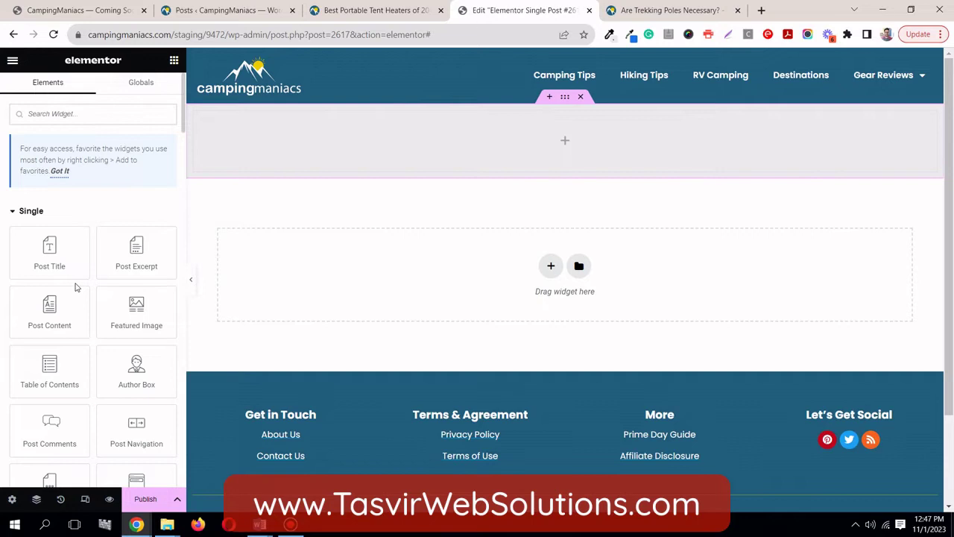
scroll(28, 300, down, 2)
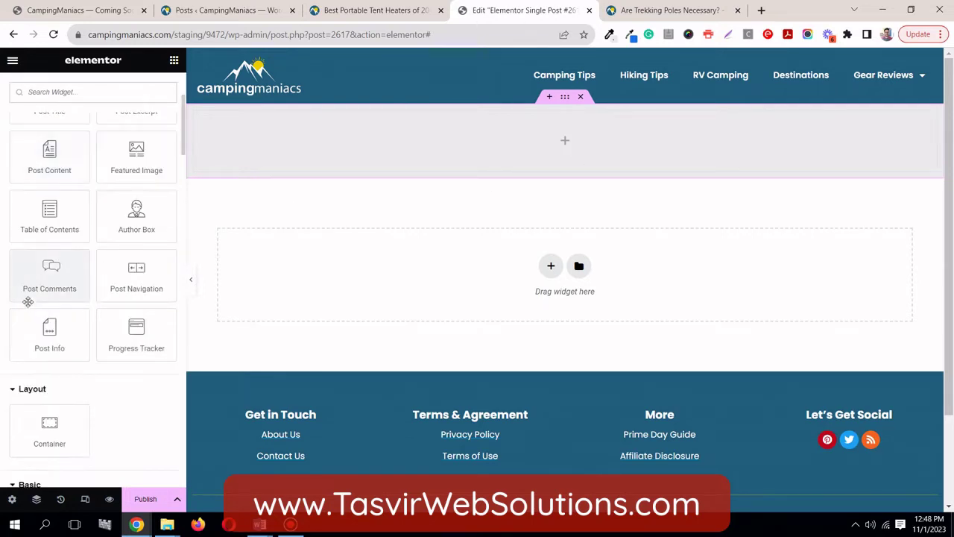
scroll(29, 428, down, 2)
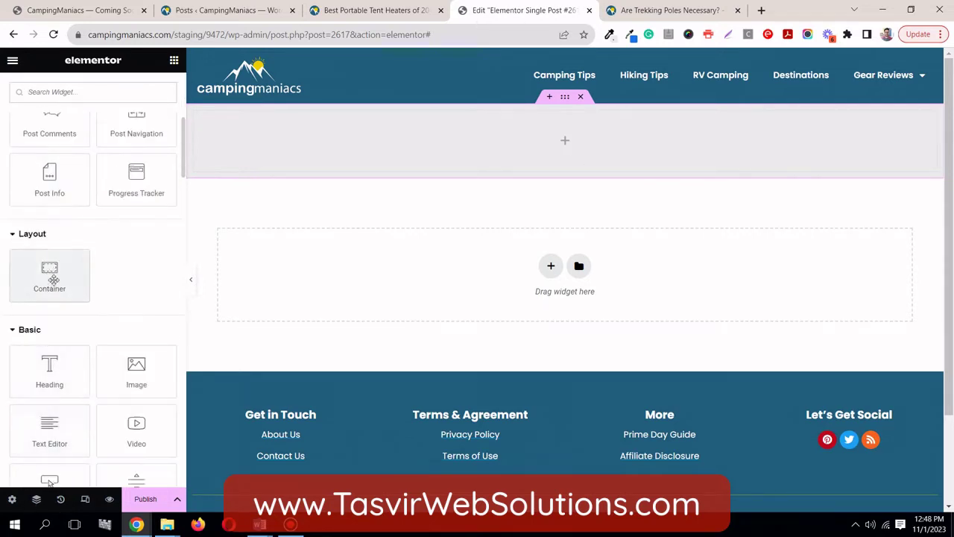
drag(50, 282, 474, 156)
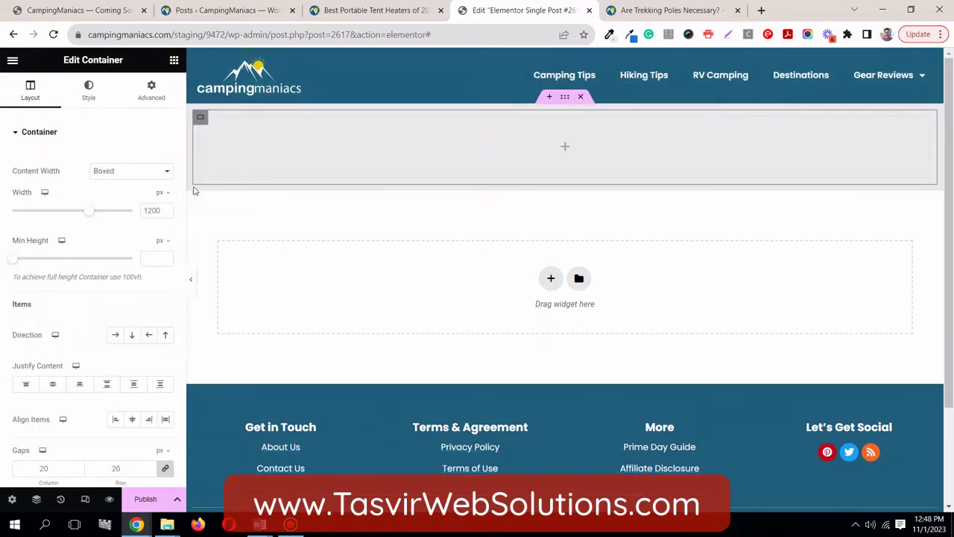
click(190, 279)
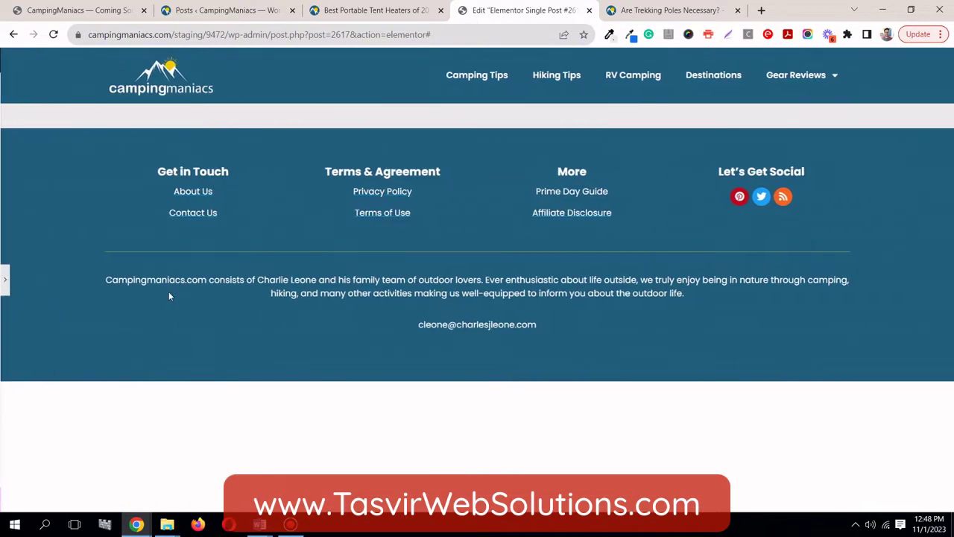
click(3, 280)
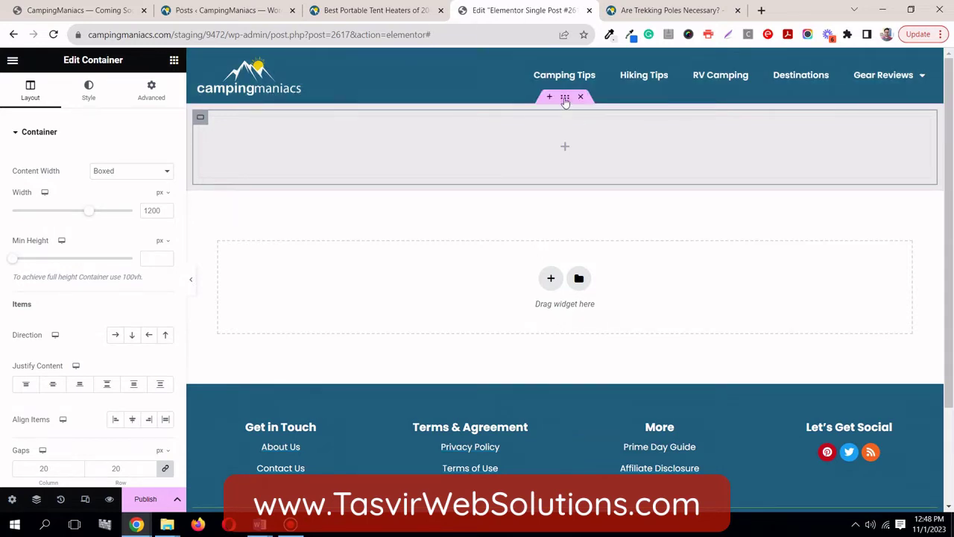
- Set the outer grey container's padding to 0 px on all four sides
click(89, 90)
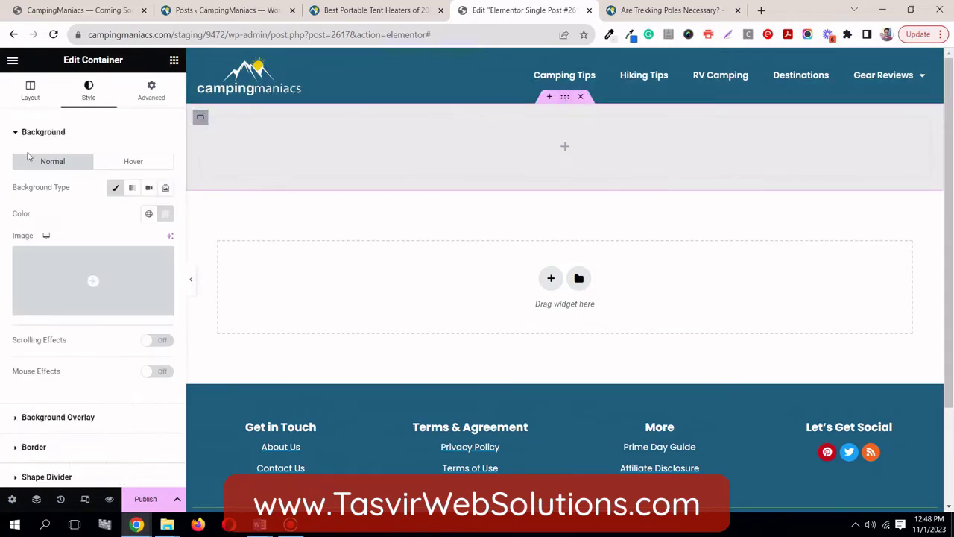
click(160, 94)
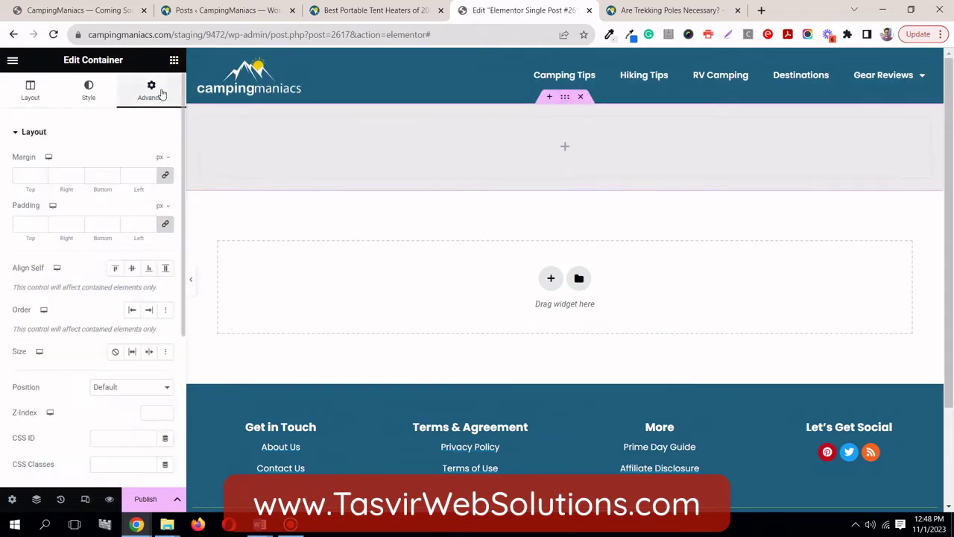
click(165, 225)
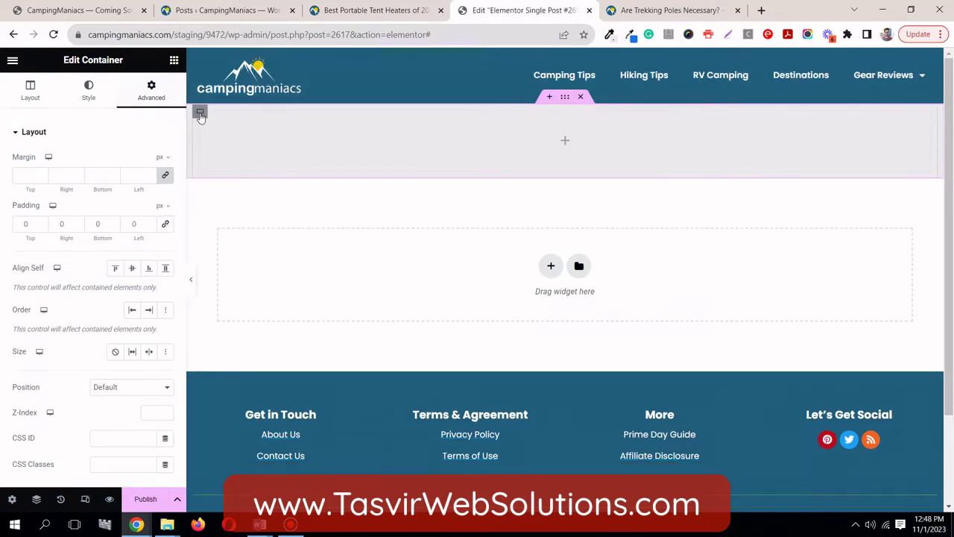
- Give the nested container a classic background that dynamically uses the post's Featured Image, checking the trekking poles post for comparison
click(200, 114)
click(412, 10)
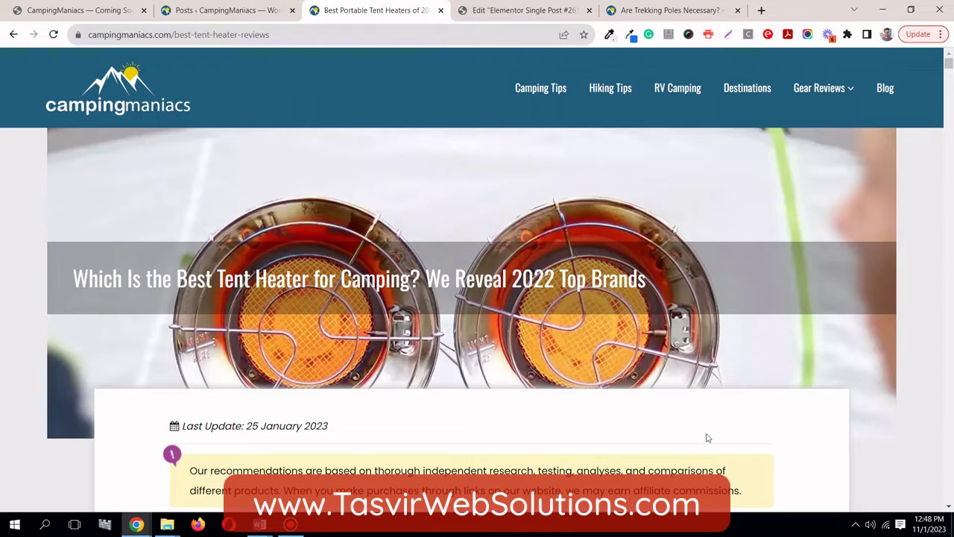
click(528, 9)
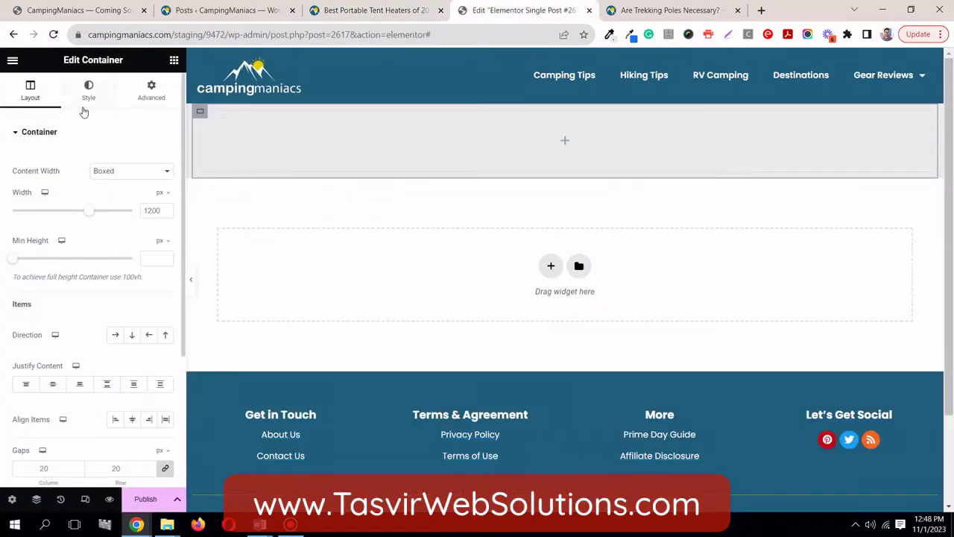
click(392, 6)
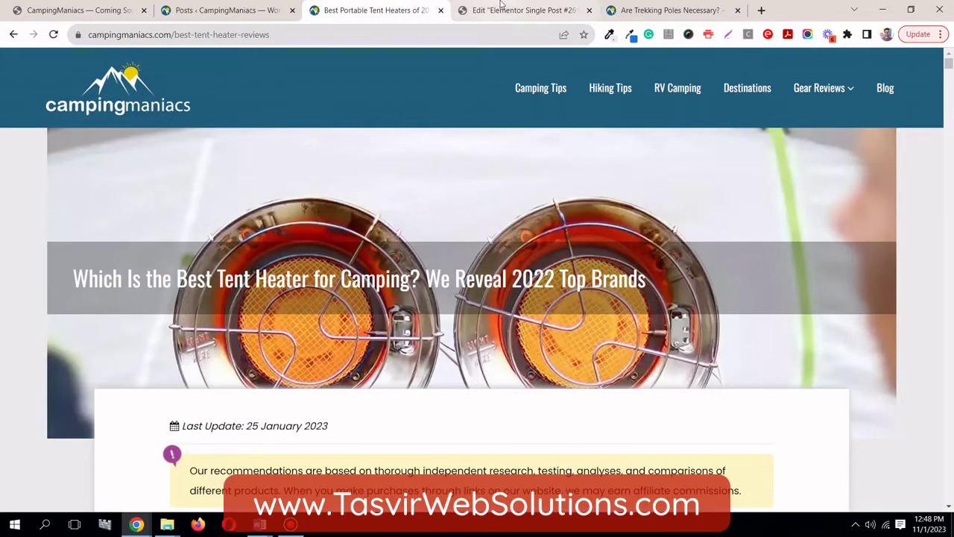
click(501, 9)
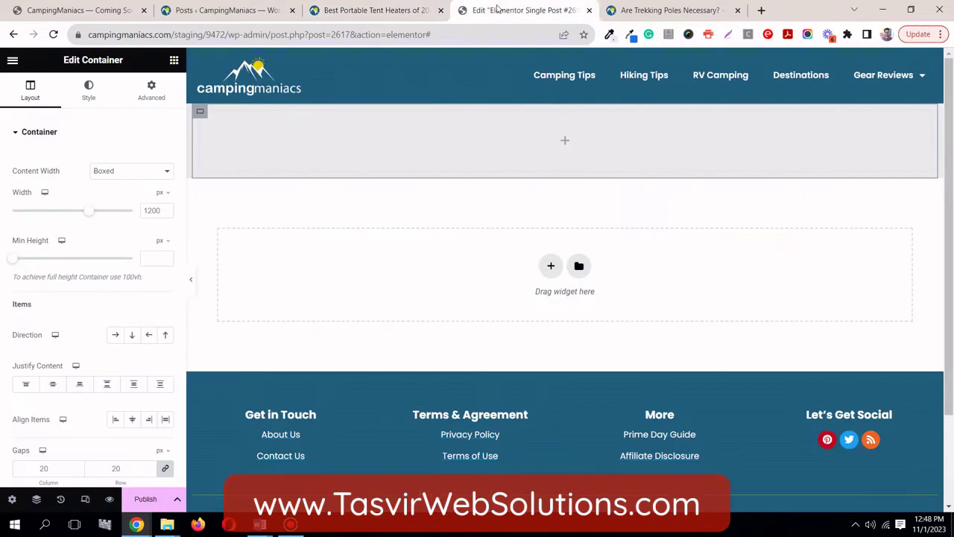
click(95, 97)
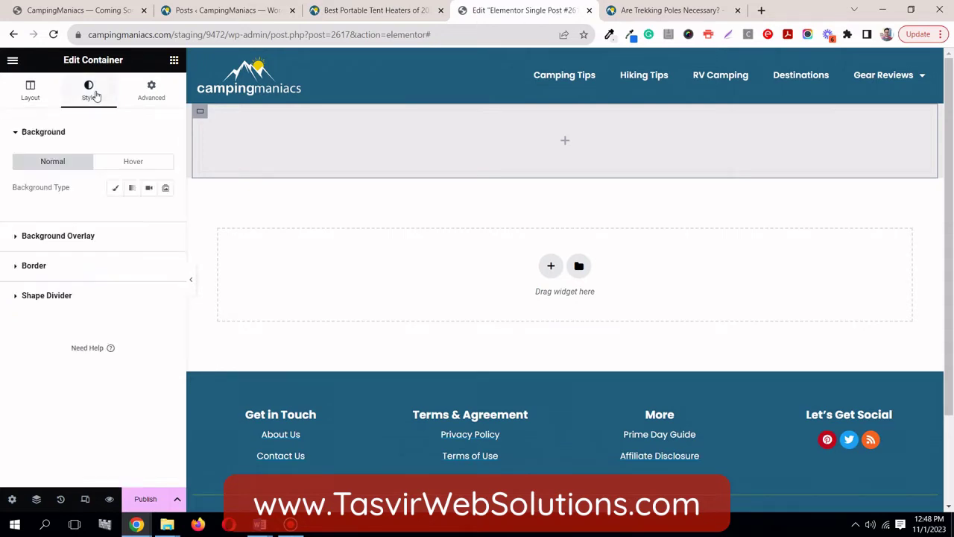
click(117, 190)
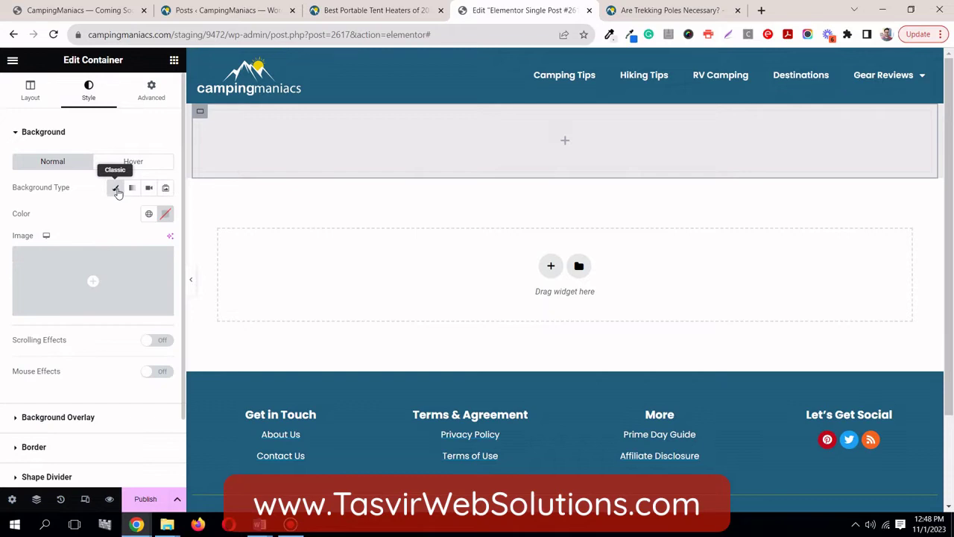
mouse_move(168, 280)
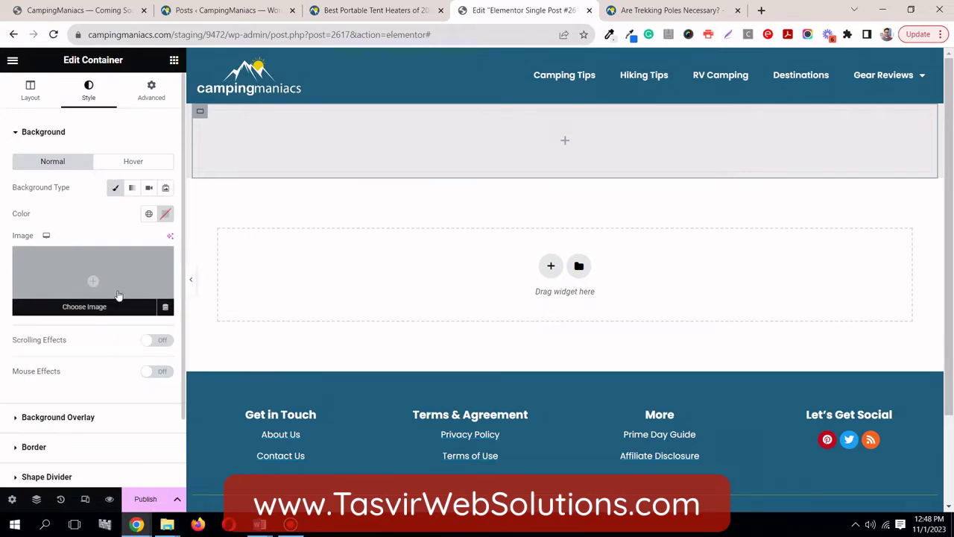
click(165, 308)
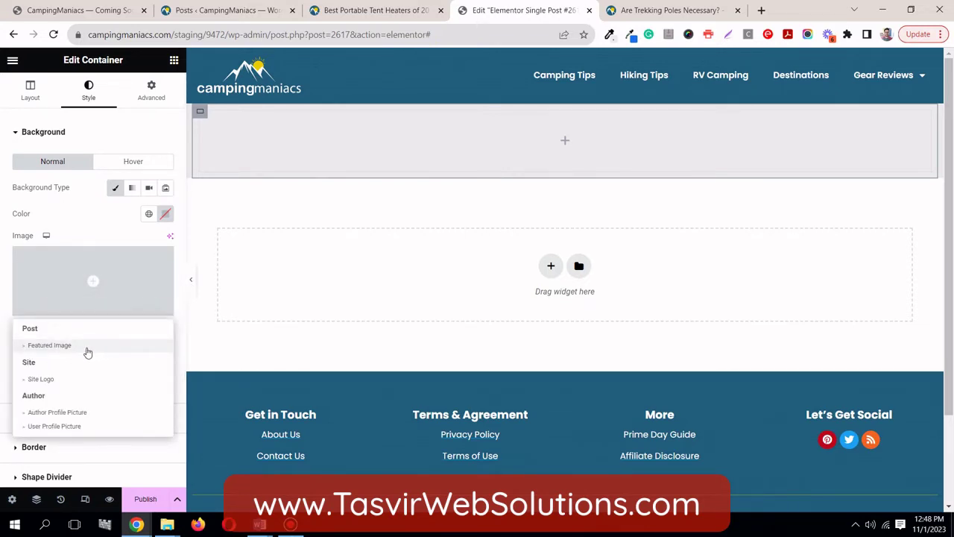
click(87, 346)
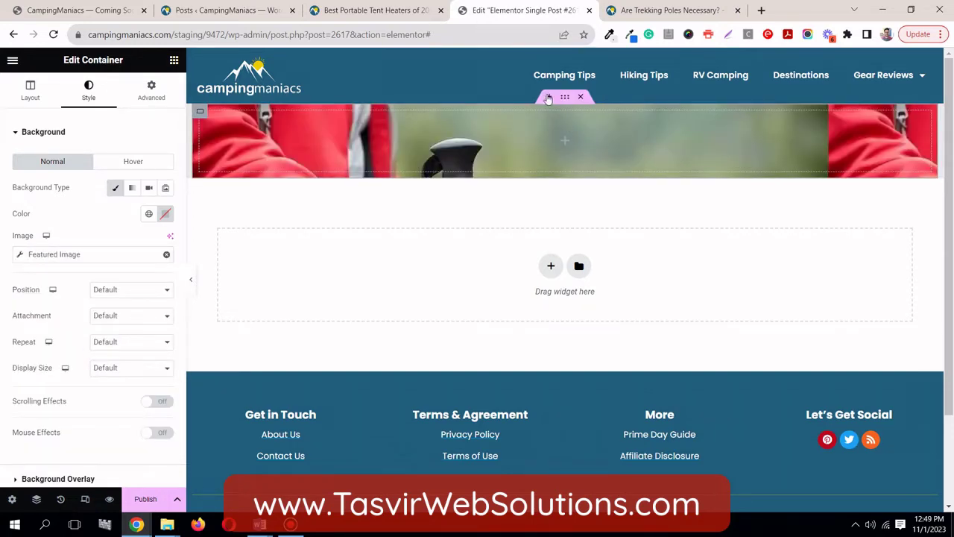
click(654, 8)
click(521, 9)
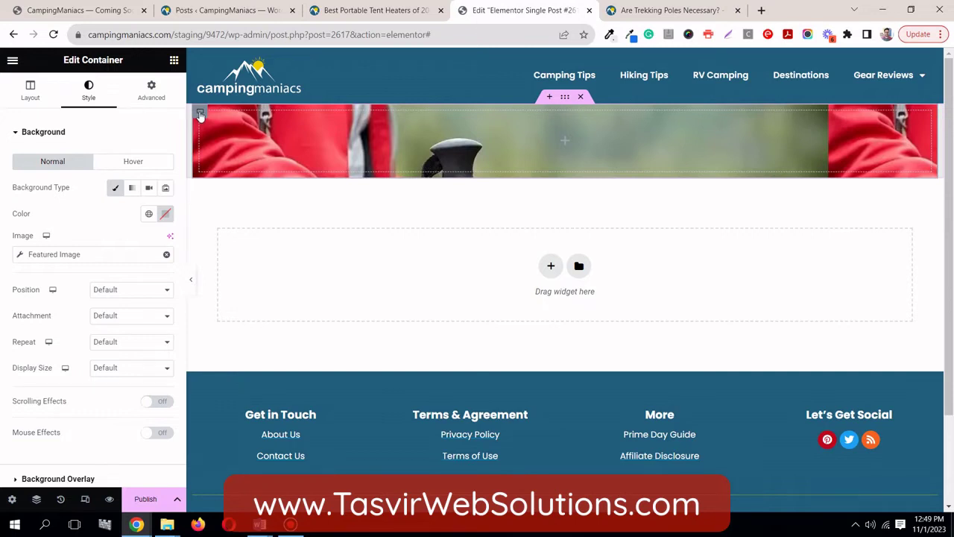
- Set the nested container's minimum height to 400 px and compare it with the header of the live tent heater review
click(6, 95)
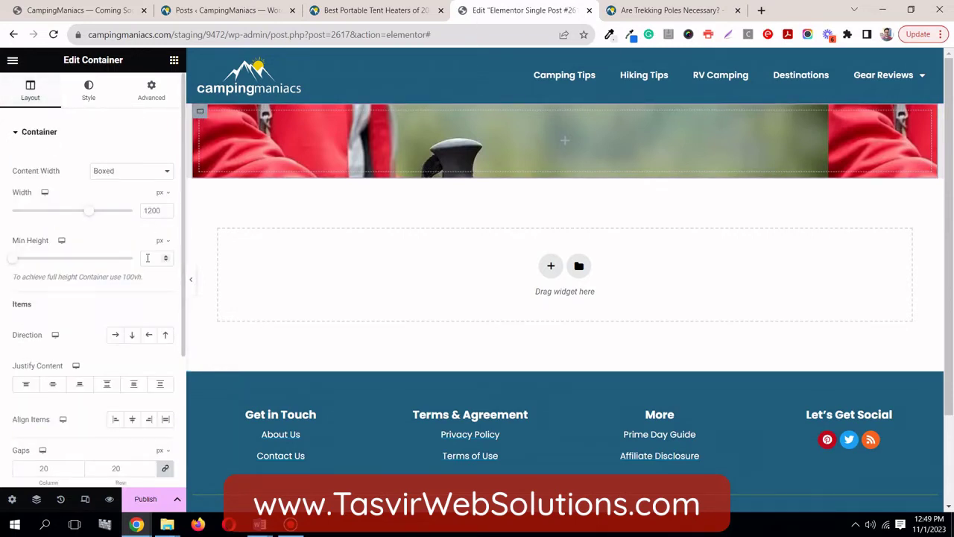
text(400)
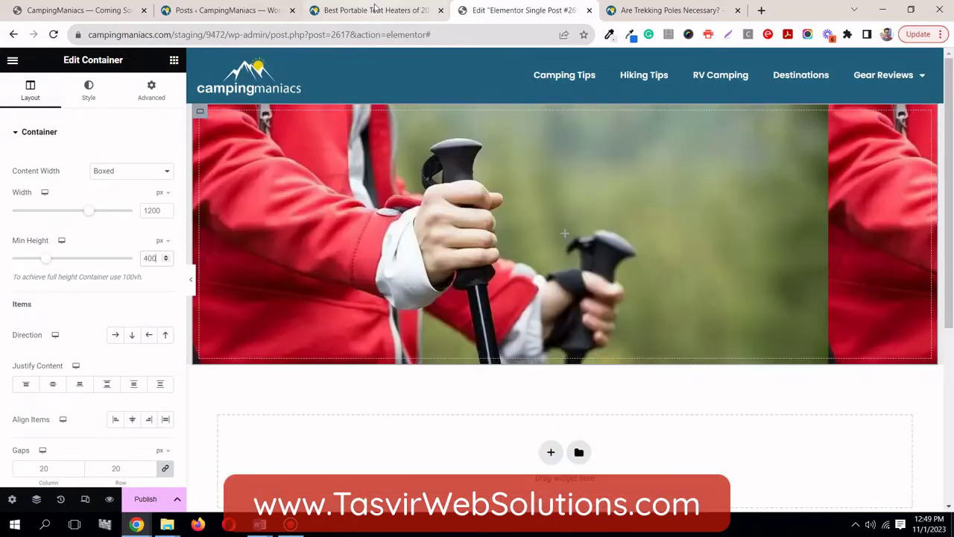
click(376, 9)
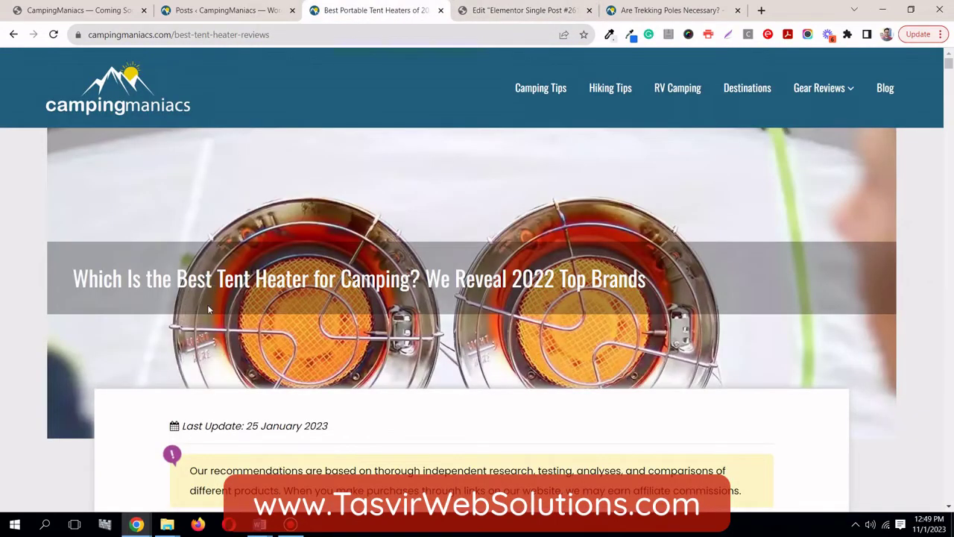
click(523, 6)
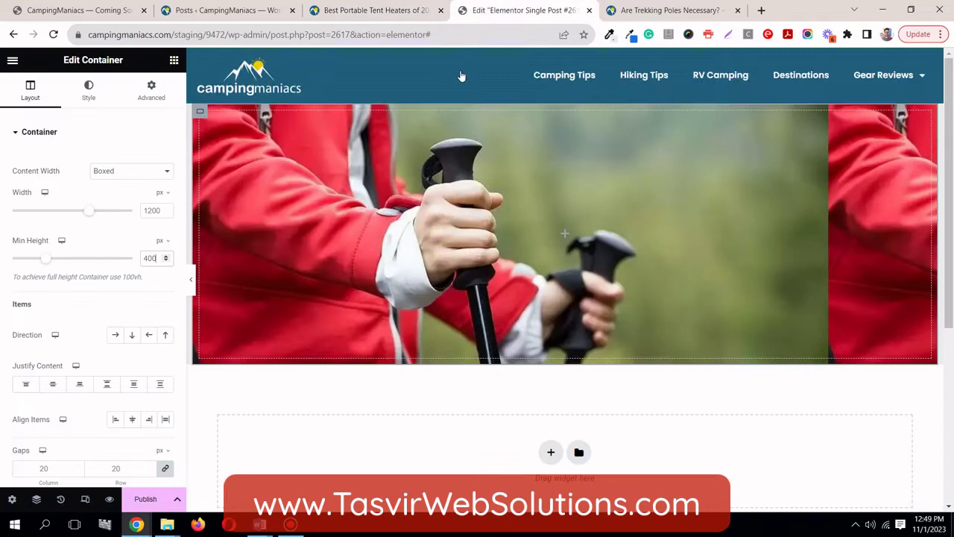
click(358, 6)
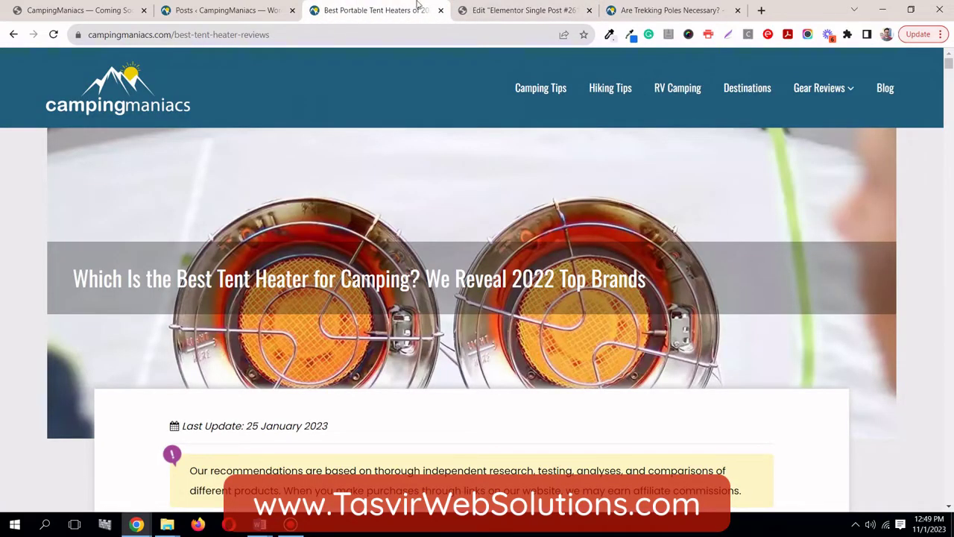
click(522, 10)
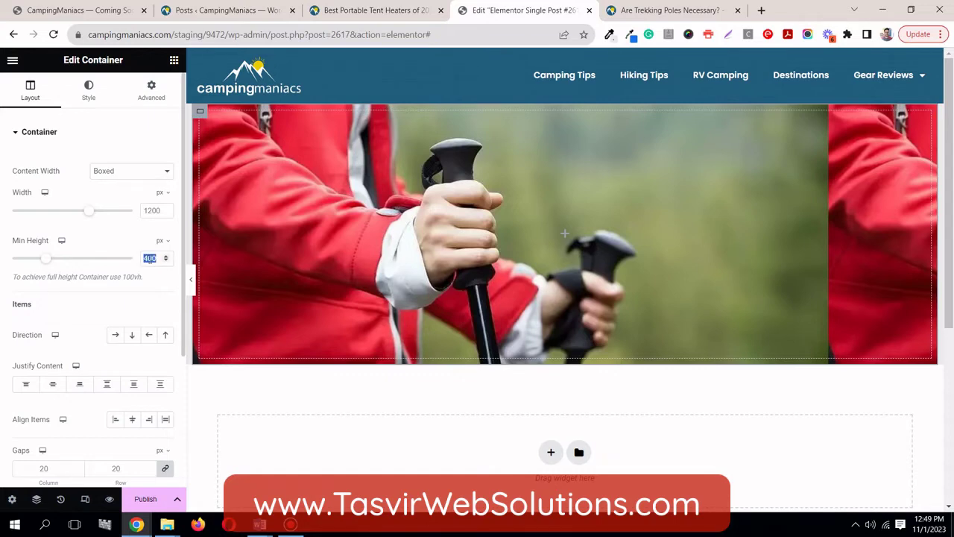
- Set the nested container's minimum height to 700 px and check how far down the featured image extends
text(700)
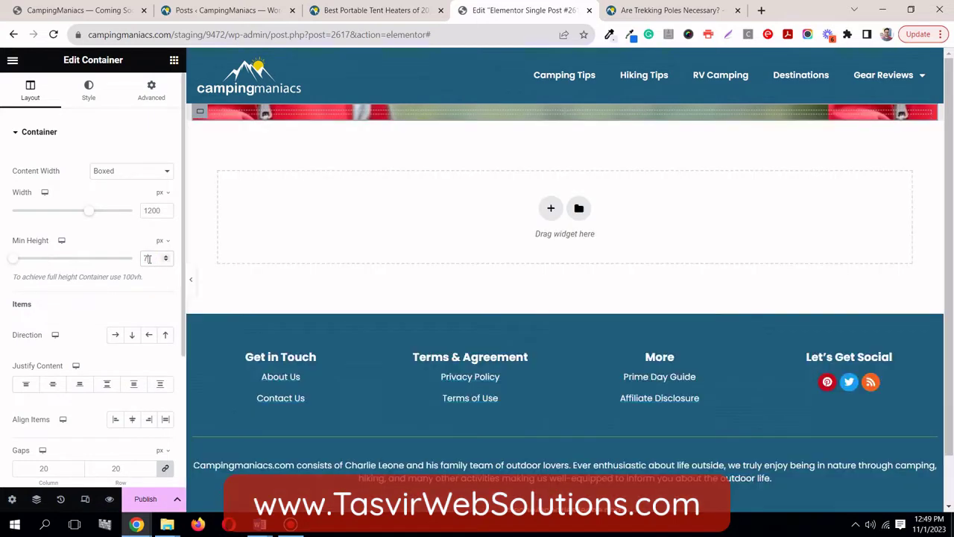
scroll(533, 307, down, 1)
scroll(533, 306, down, 3)
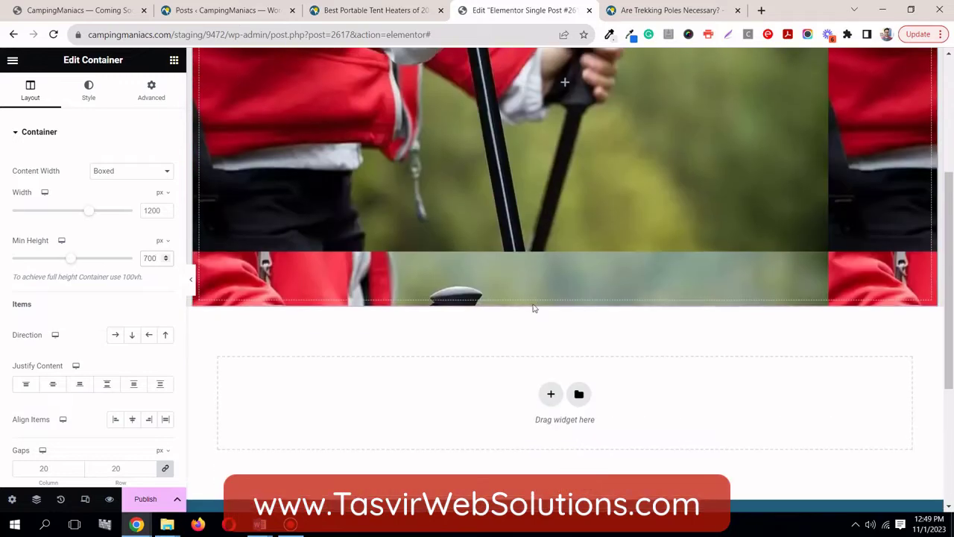
scroll(532, 303, up, 5)
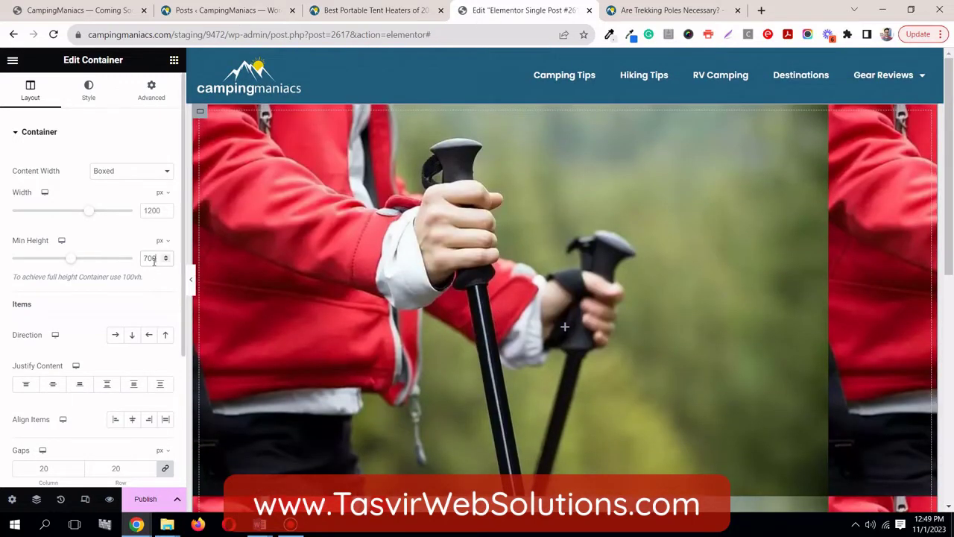
- Set the nested container's minimum height to 600 px and check the header in the full-width preview
text(6)
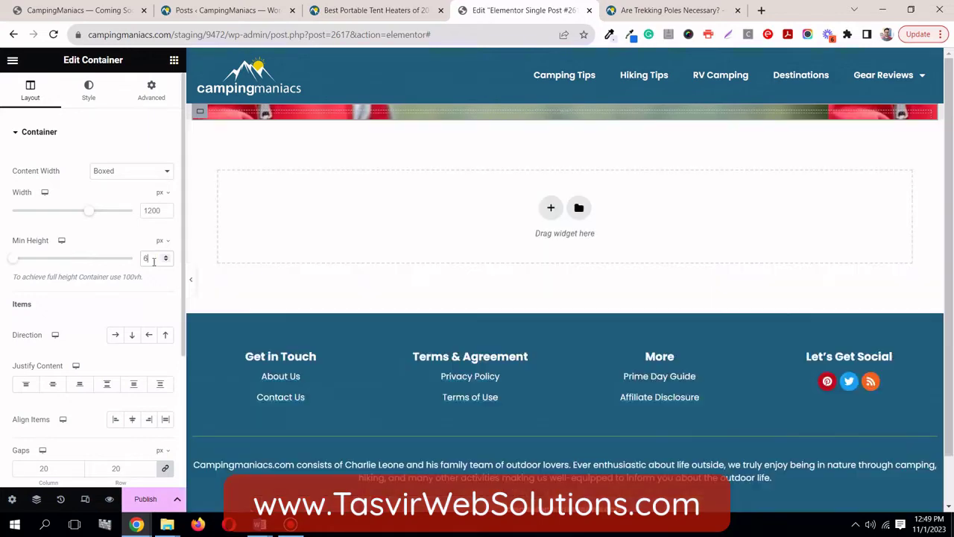
text(00)
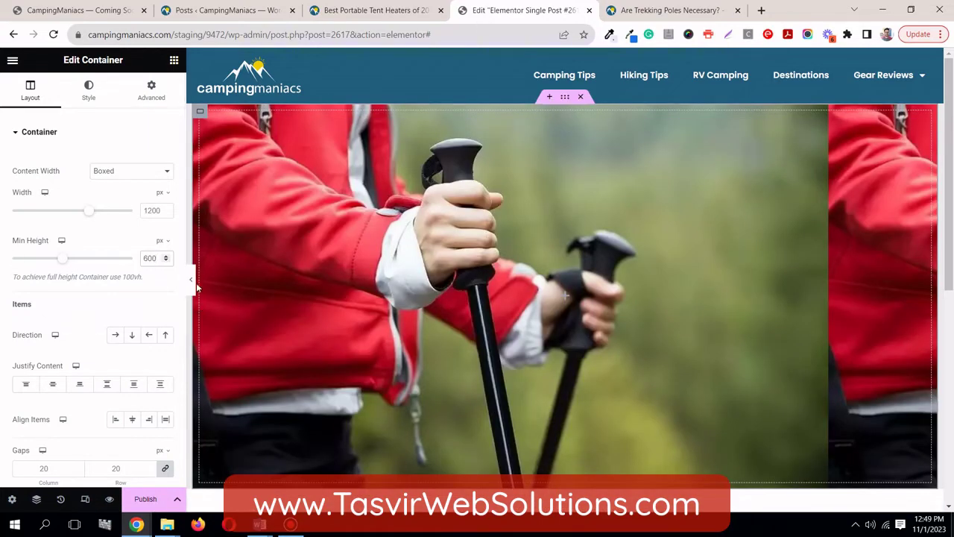
click(192, 281)
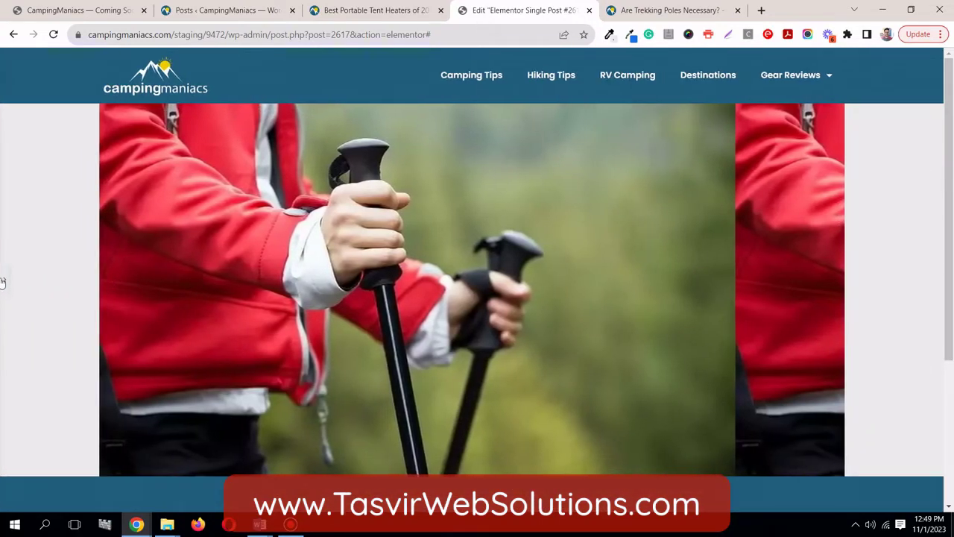
click(2, 281)
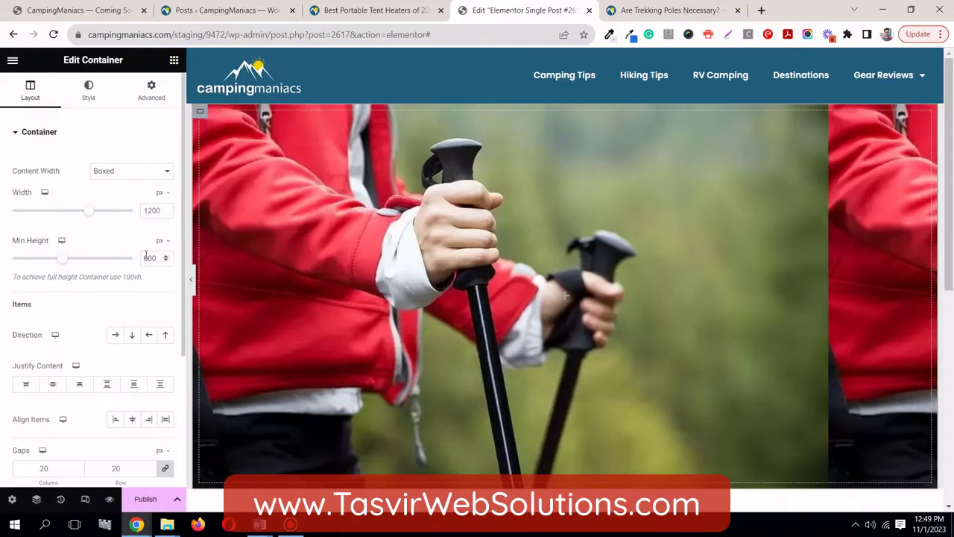
- Set the nested container's minimum height to 500 px and check the result in the full-width preview
click(147, 256)
text(500)
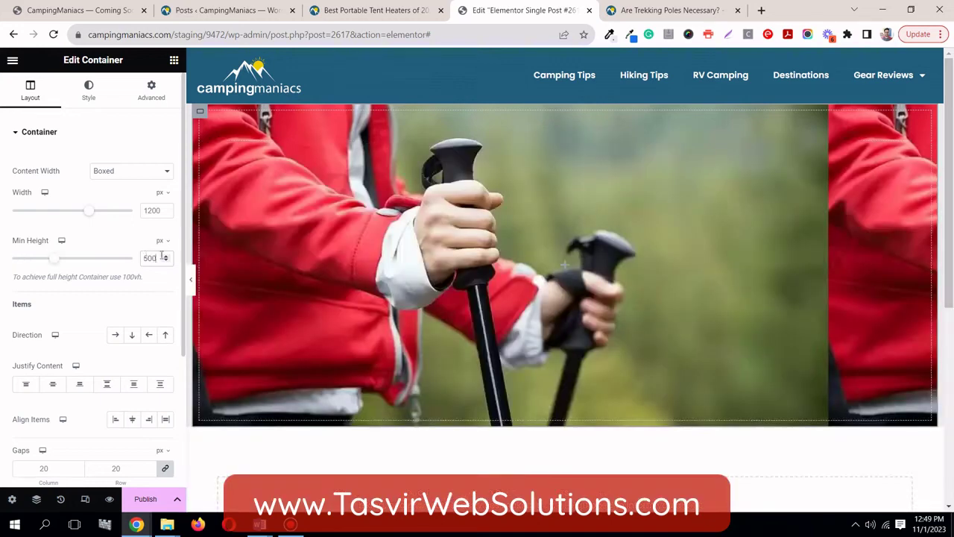
click(191, 287)
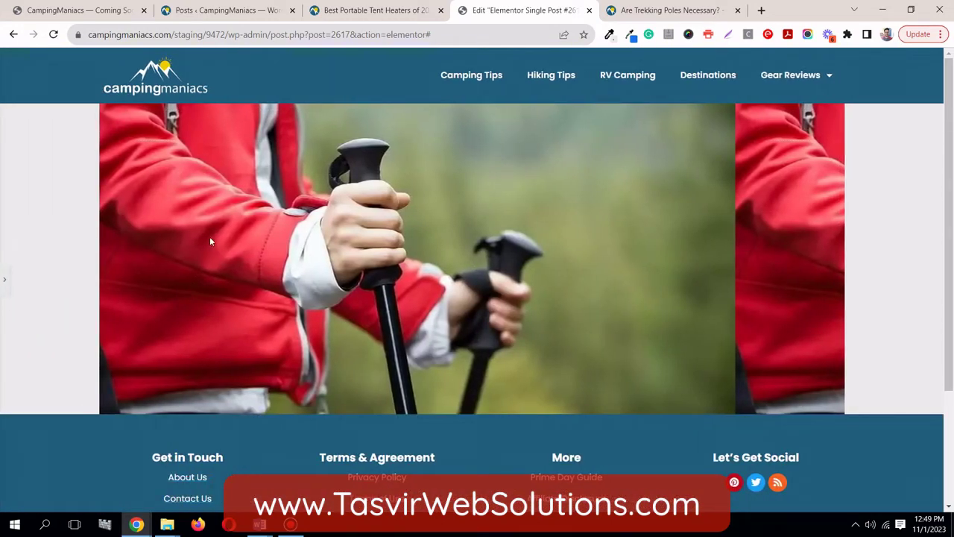
click(5, 279)
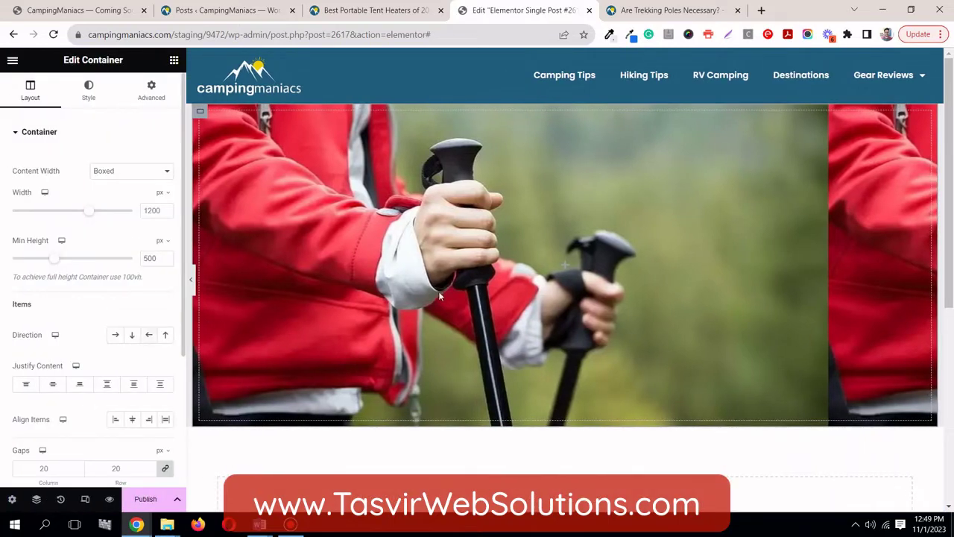
- Set the nested container's background image to Center Center position, Cover display size and No-repeat
mouse_move(569, 132)
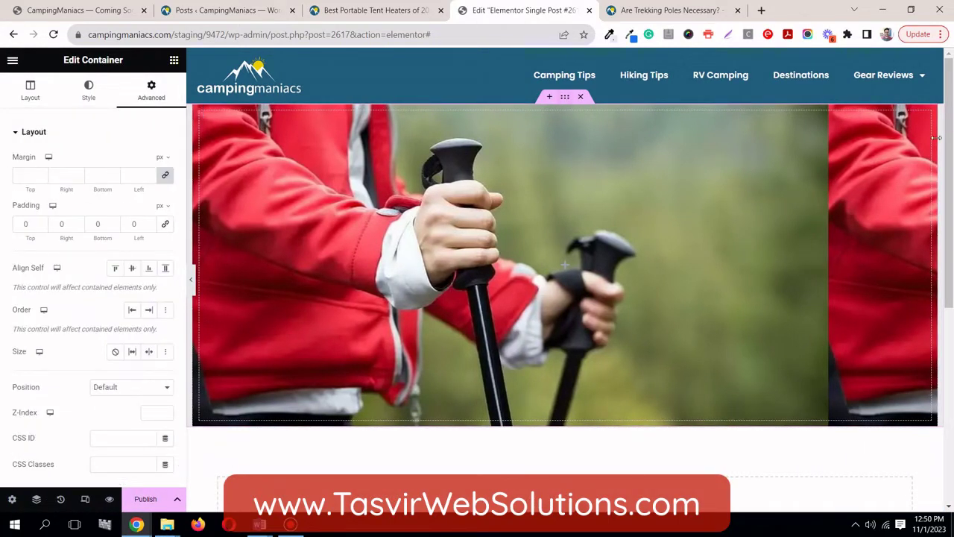
click(89, 111)
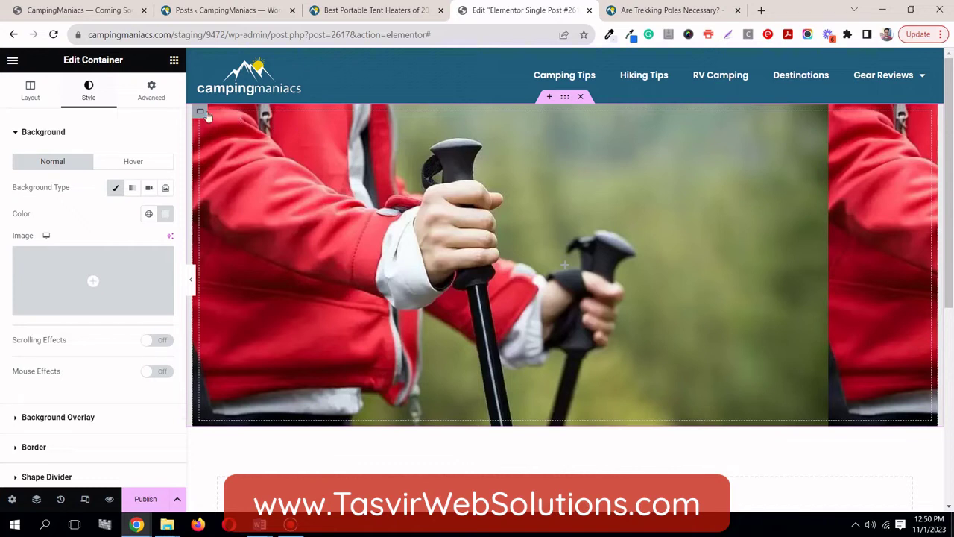
click(201, 113)
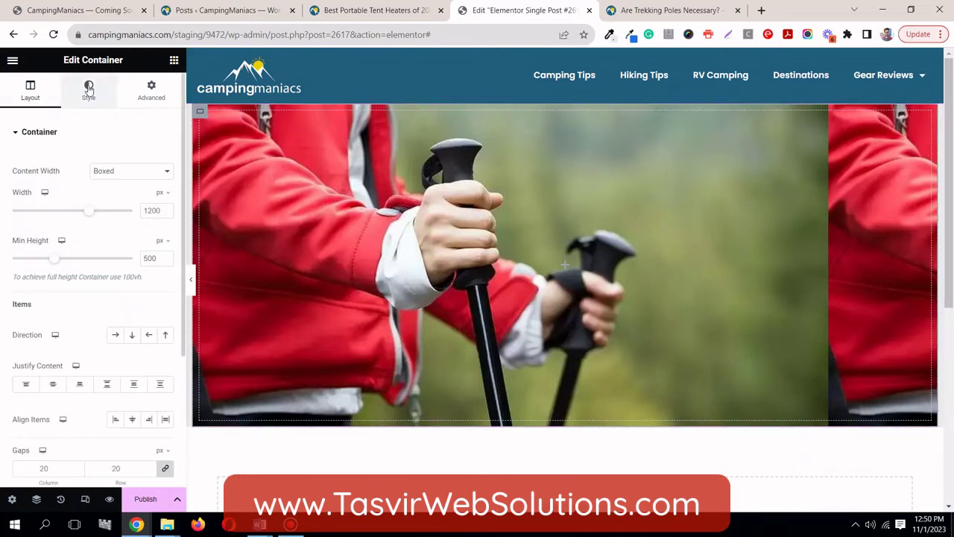
click(89, 88)
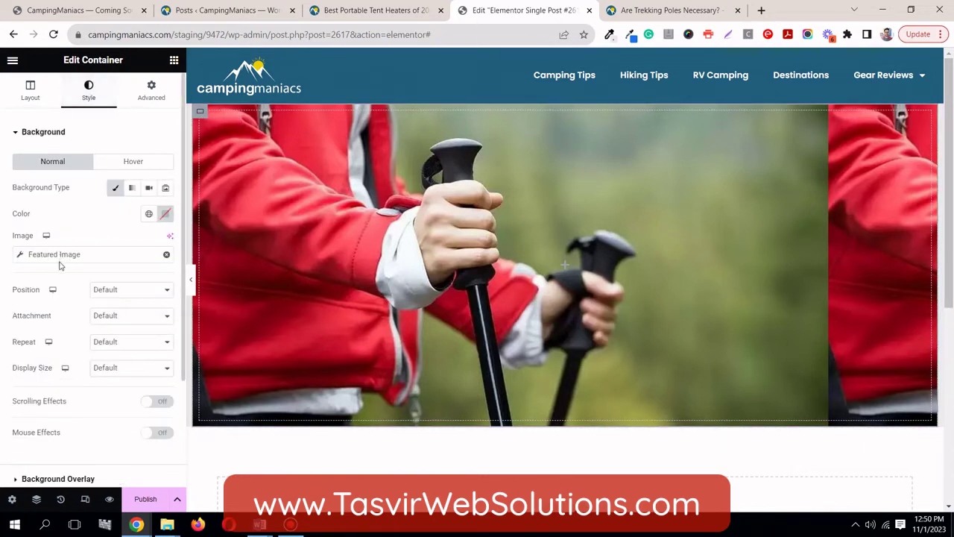
click(108, 292)
click(114, 312)
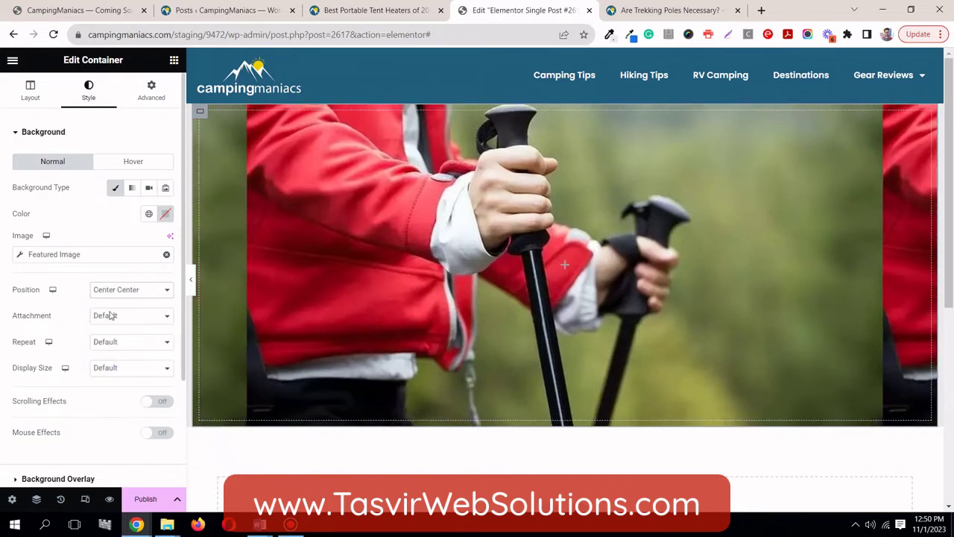
click(132, 369)
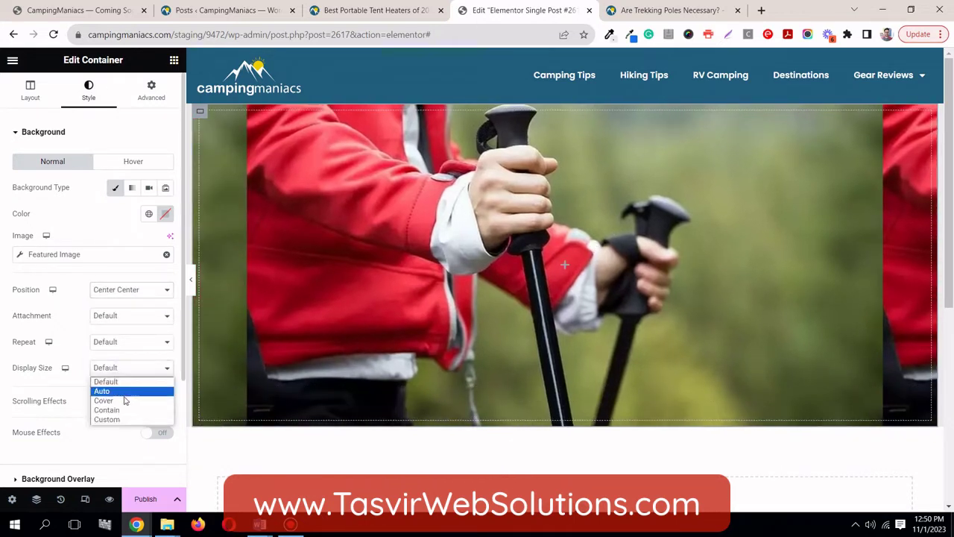
click(124, 403)
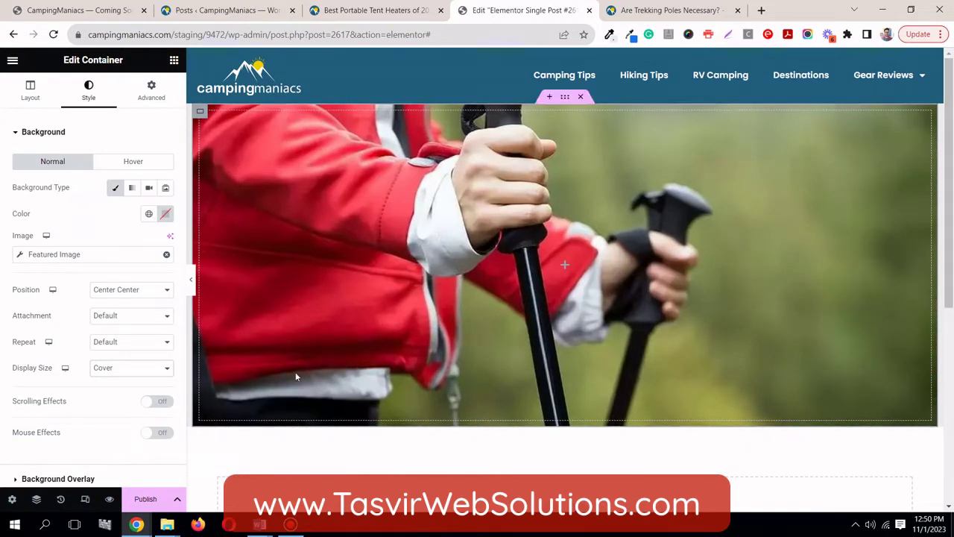
click(112, 343)
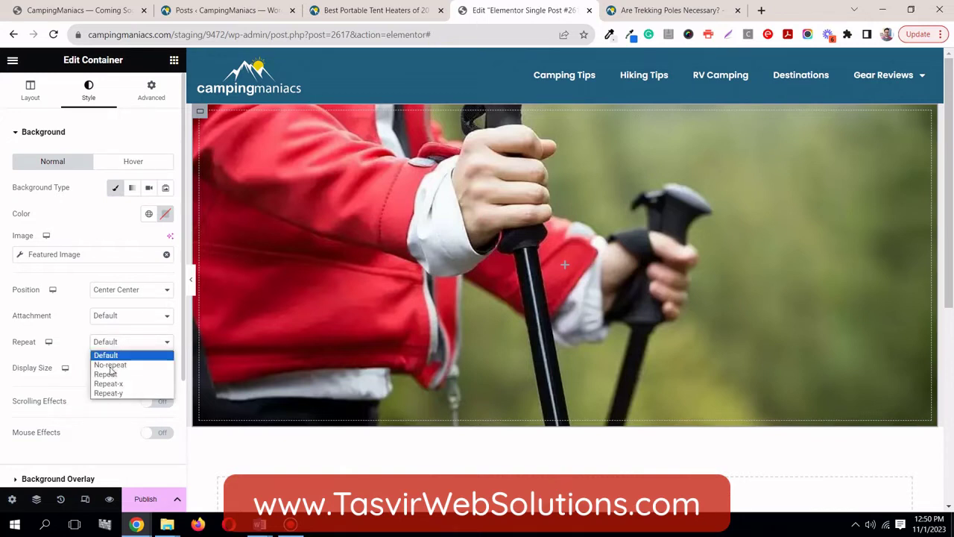
click(108, 366)
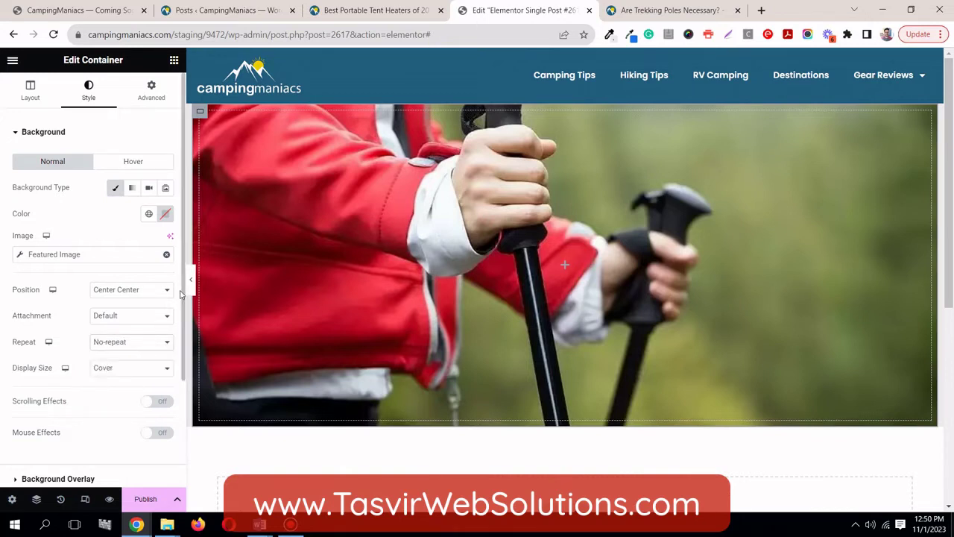
- Save the template as a draft, then examine how the content box overlaps the header image on the live tent heater review page
click(177, 497)
click(106, 423)
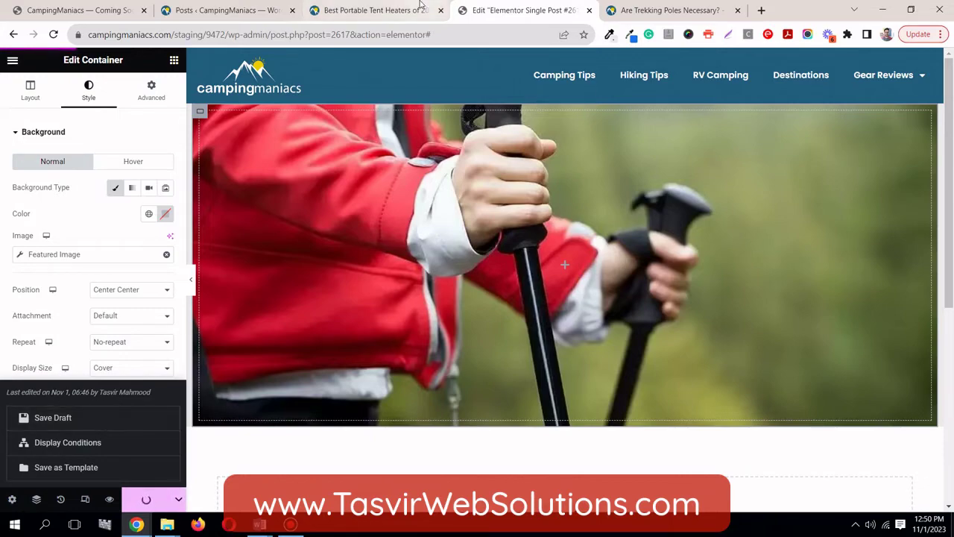
click(395, 12)
scroll(204, 228, down, 5)
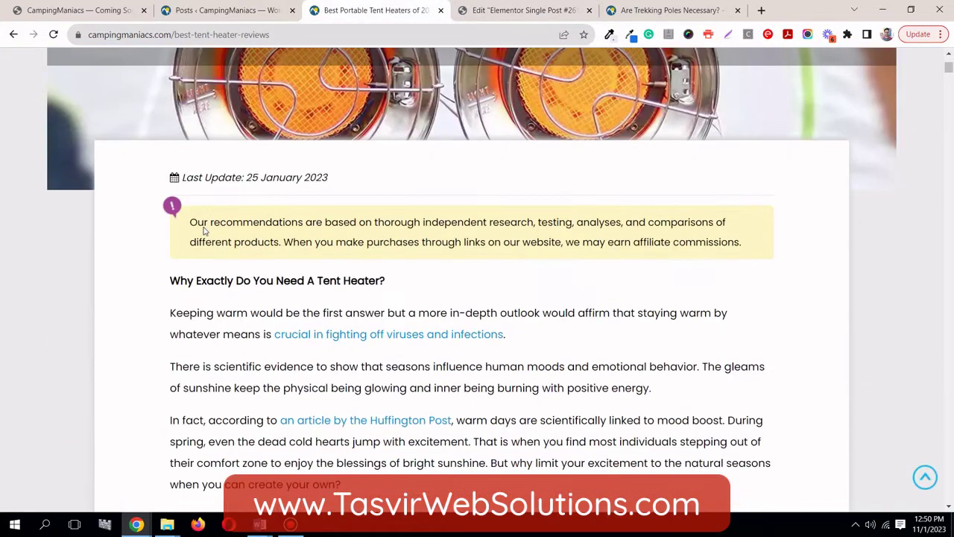
scroll(204, 228, down, 2)
scroll(204, 228, up, 4)
mouse_move(953, 69)
mouse_down()
mouse_move(949, 494)
mouse_move(948, 63)
mouse_up()
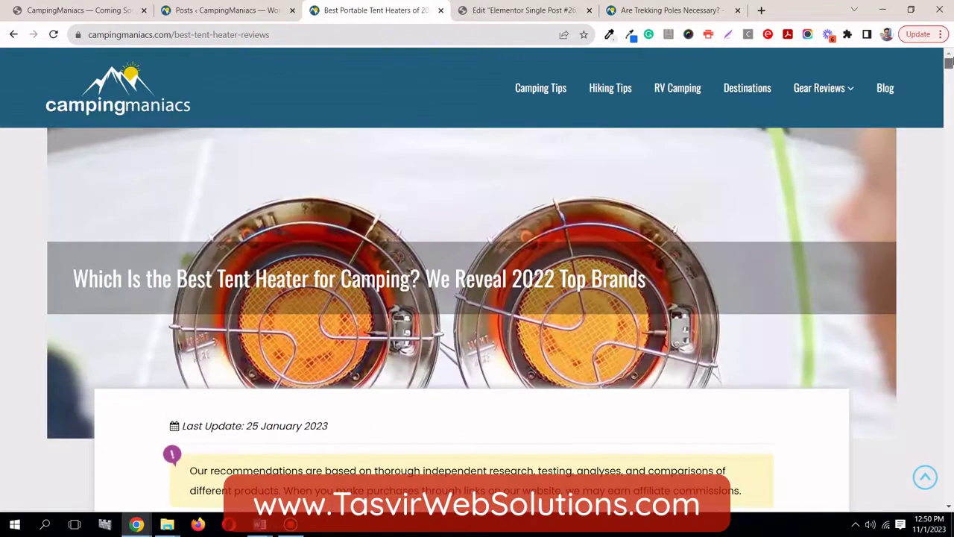
scroll(47, 415, down, 2)
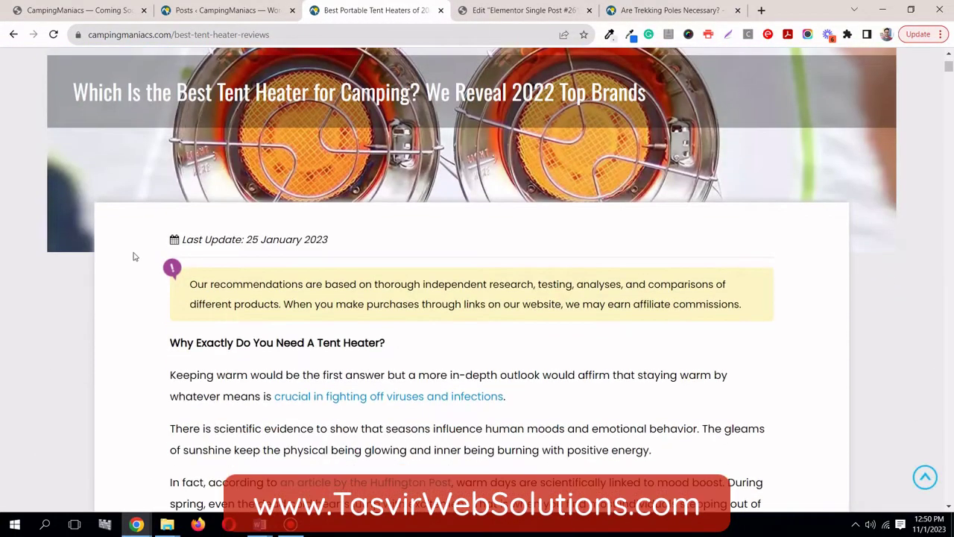
- Return to the template and check its featured-image header in the full-width preview
click(524, 10)
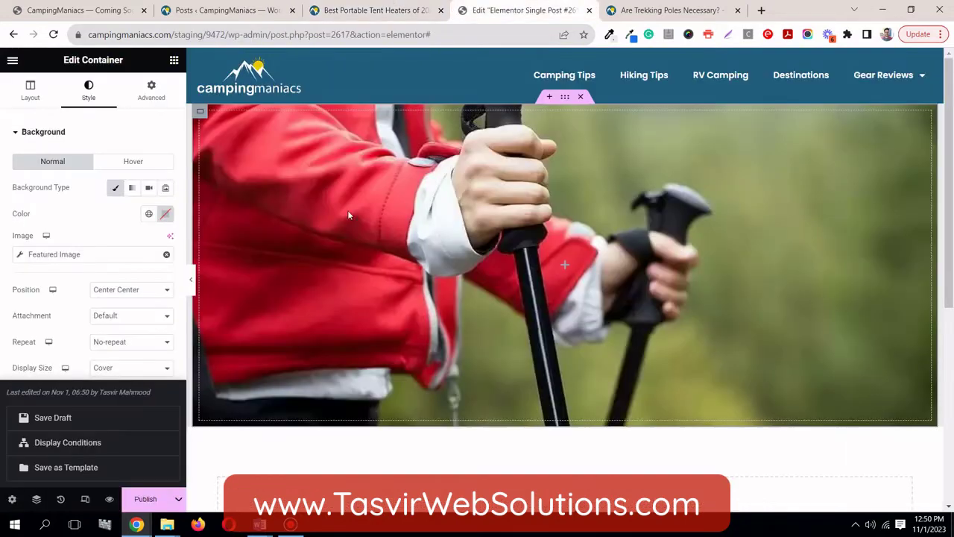
click(191, 281)
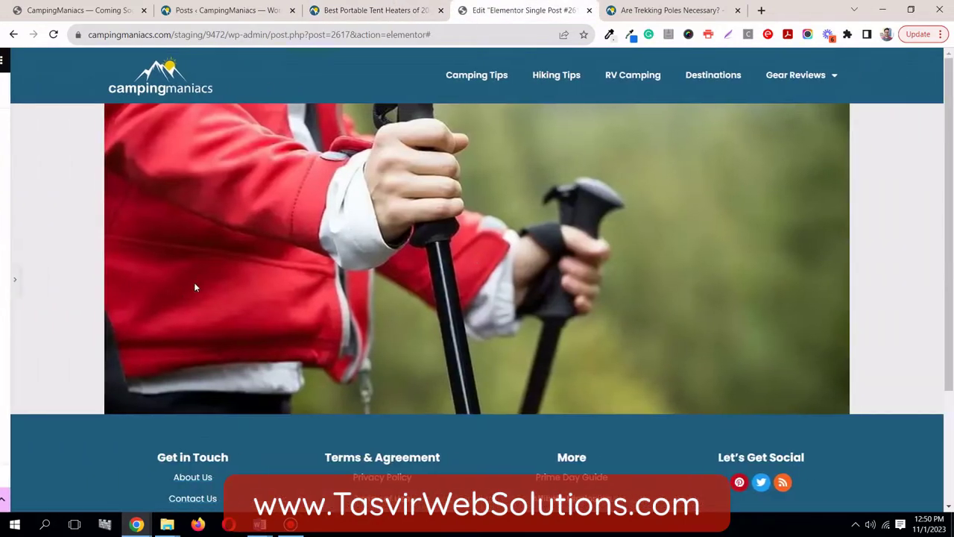
click(2, 283)
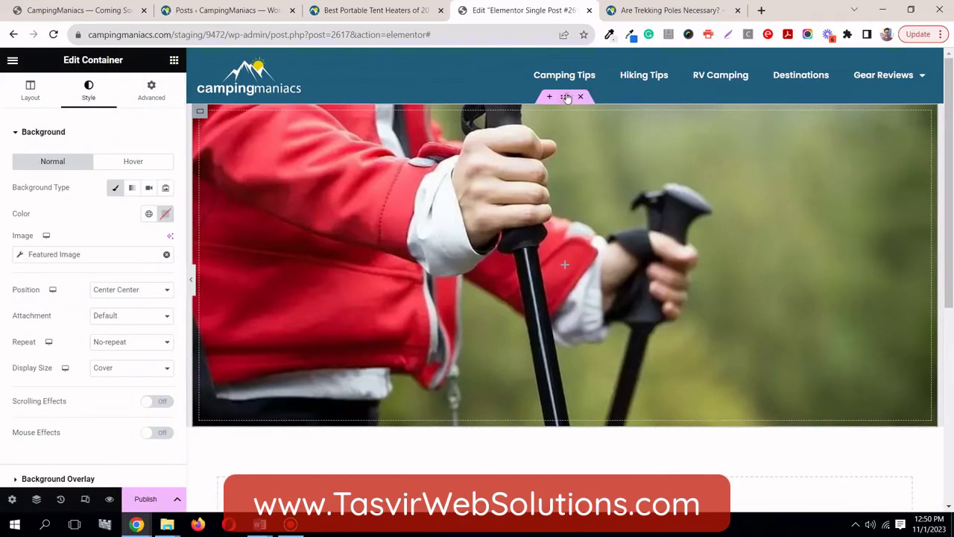
- Duplicate the outer header container and delete the nested featured-image container from the copy
right_click(565, 98)
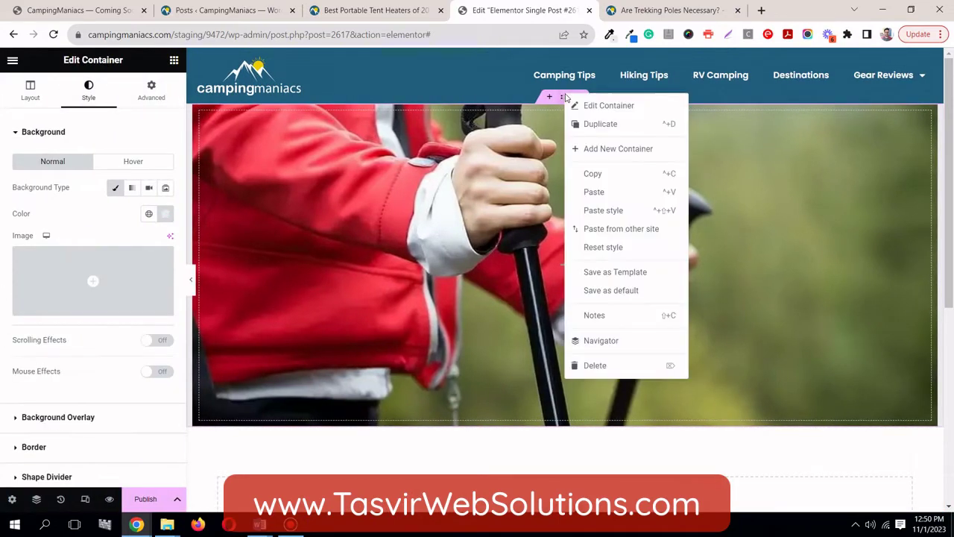
click(592, 126)
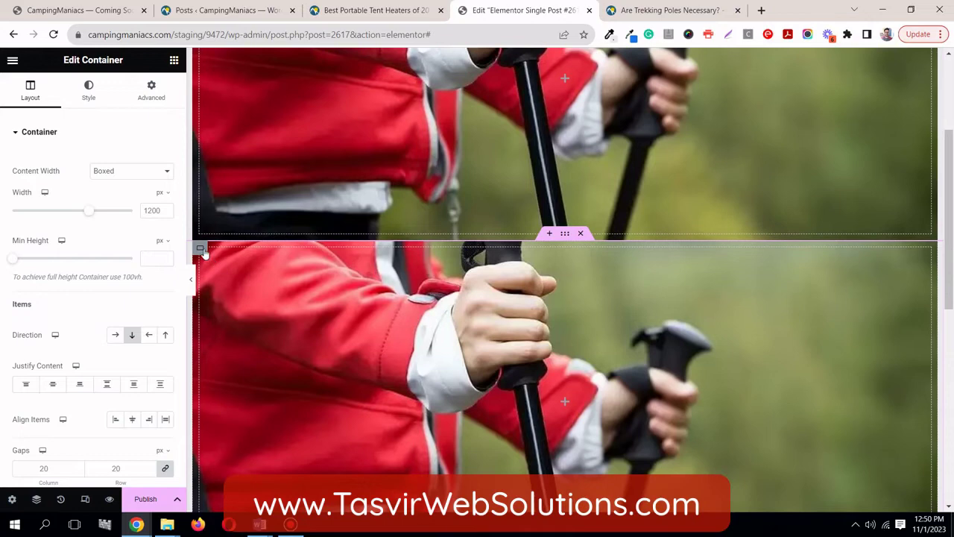
right_click(201, 250)
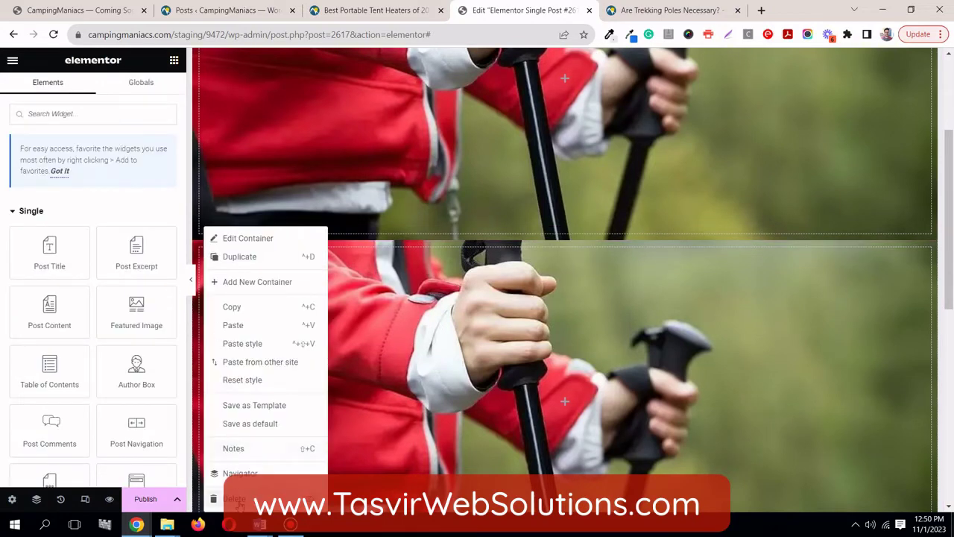
click(237, 499)
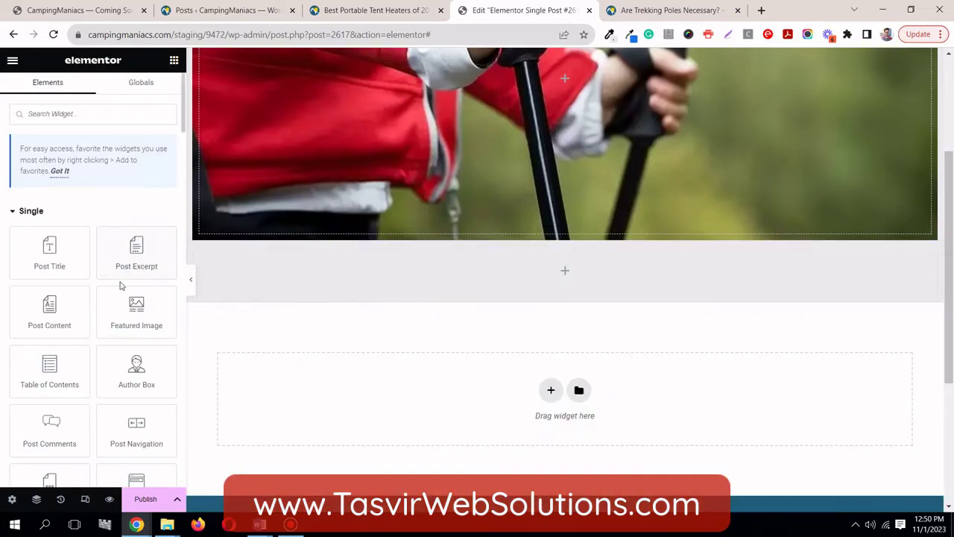
- Add a new nested container inside the emptied duplicate container below the header image
scroll(120, 282, down, 5)
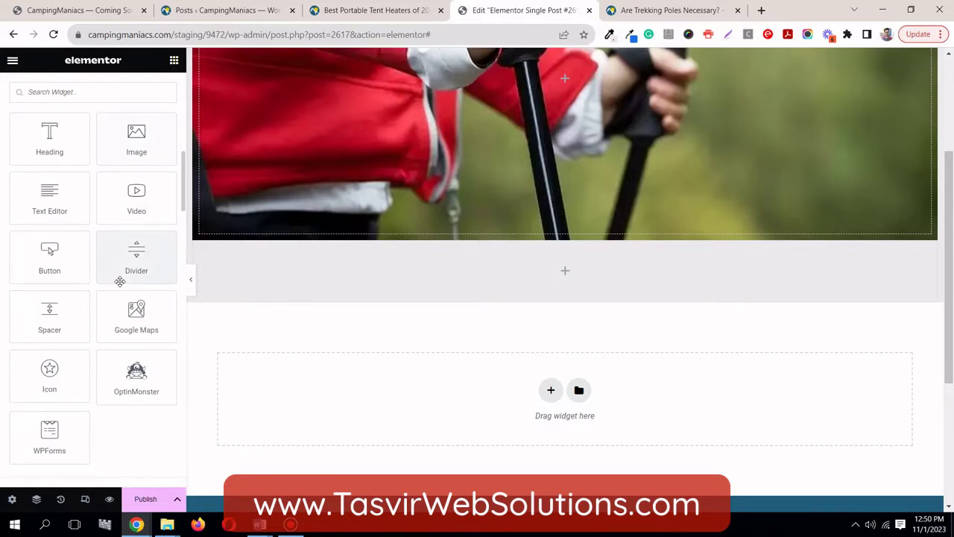
scroll(119, 282, down, 5)
scroll(119, 282, up, 10)
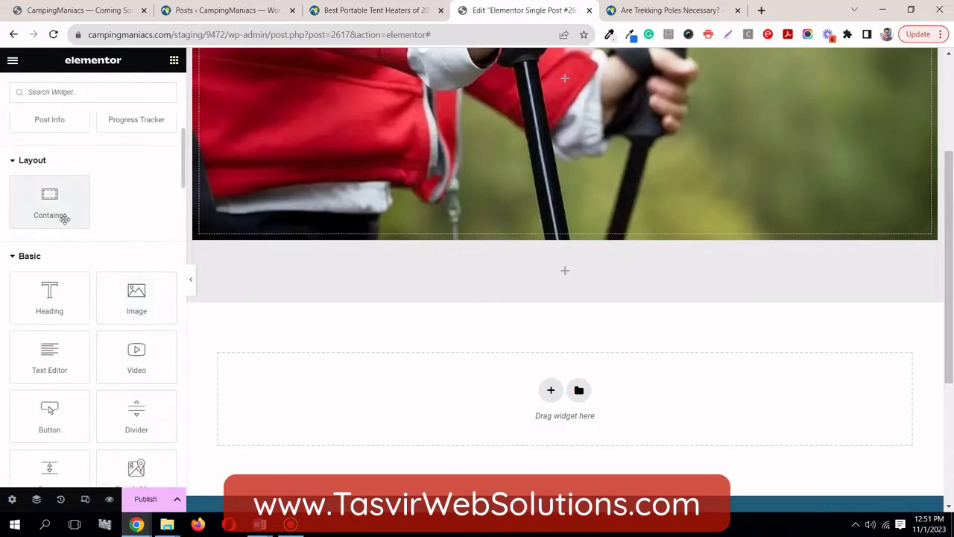
drag(64, 218, 522, 290)
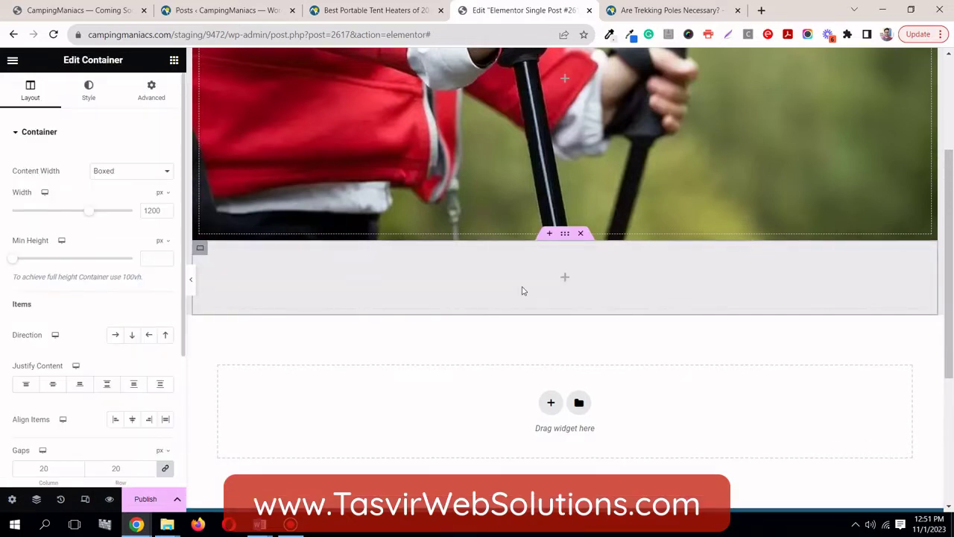
- Set the lower outer container's boxed width to 1000 px and compare it with the content box on the live review page
click(568, 238)
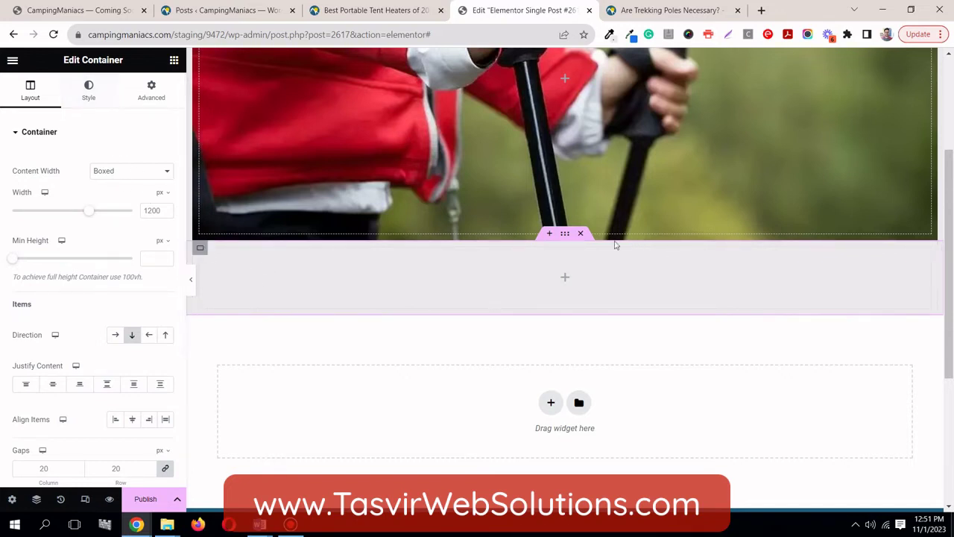
click(146, 211)
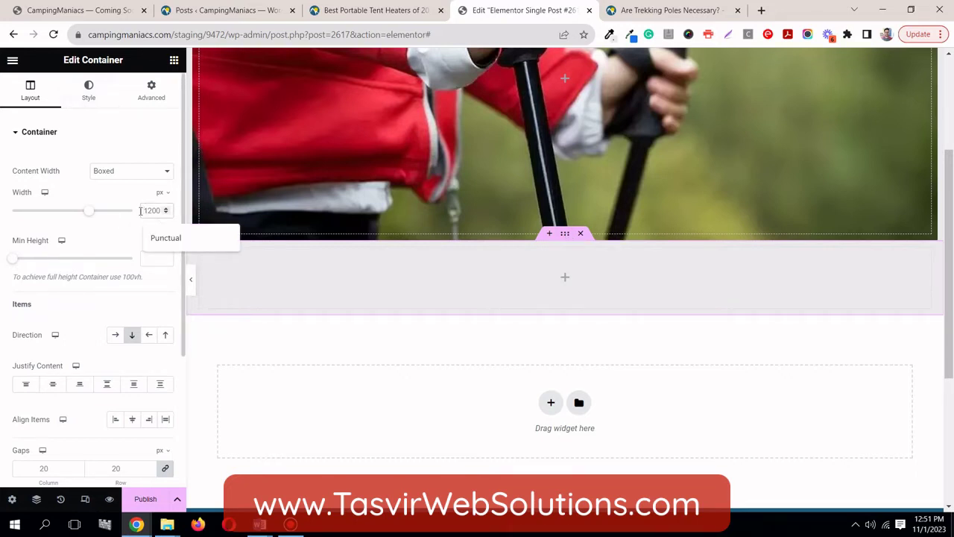
text(10)
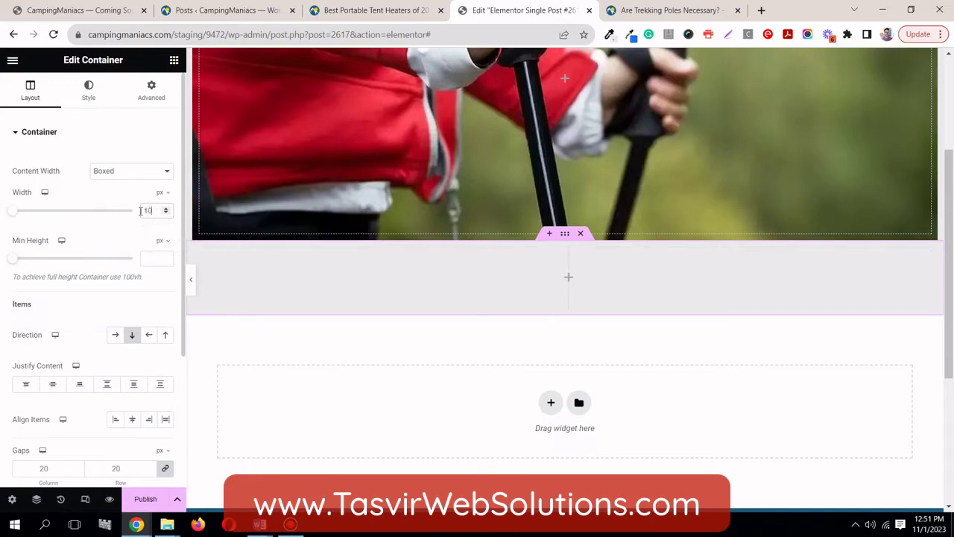
text(00)
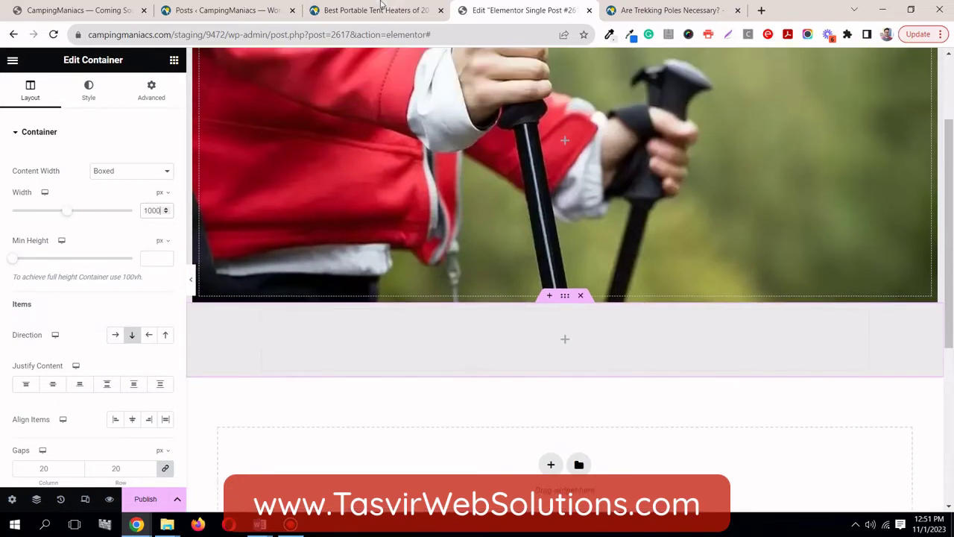
click(357, 11)
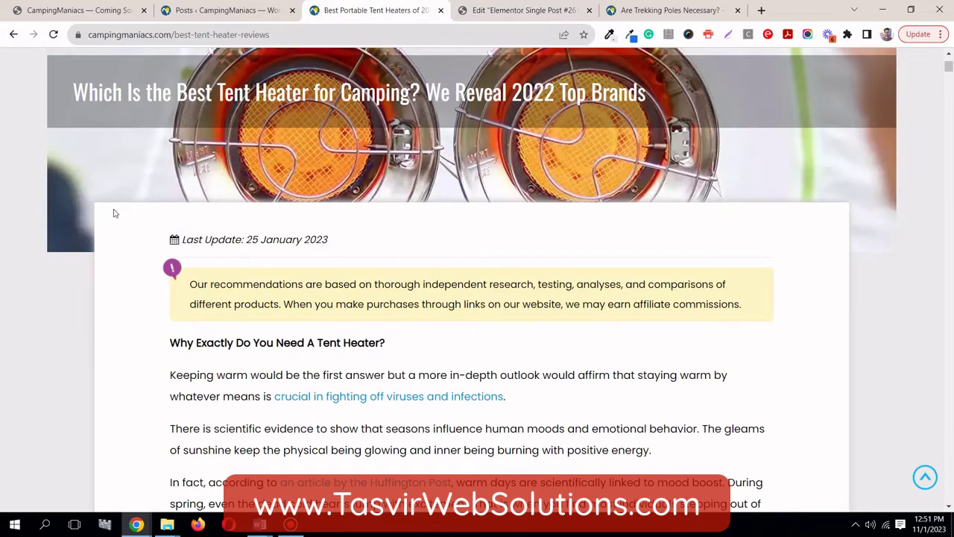
scroll(587, 228, up, 1)
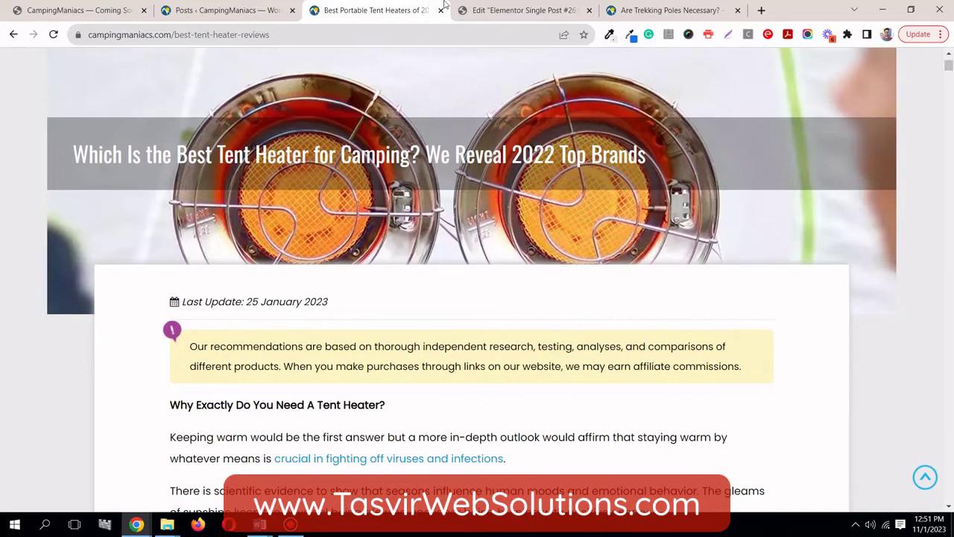
click(470, 10)
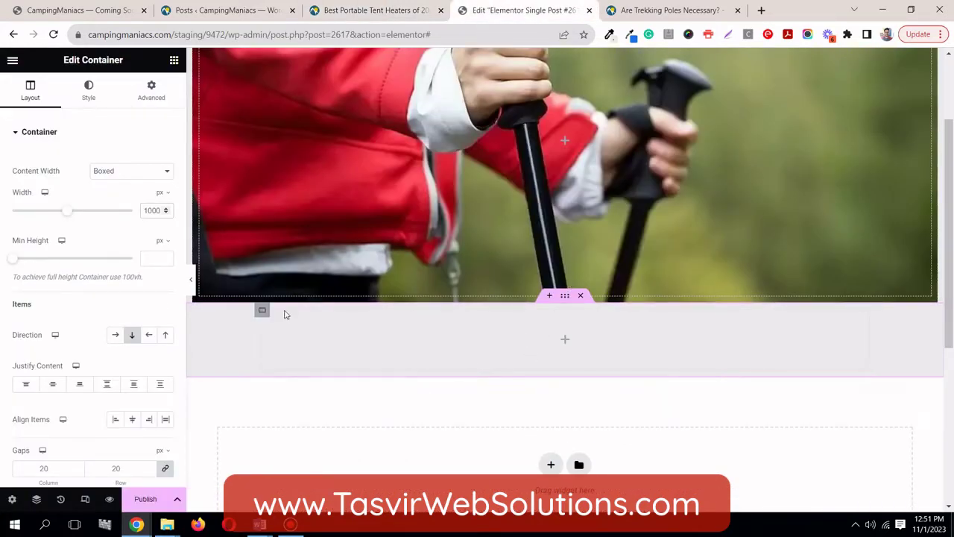
- Give the new nested container below the header a classic background in the white global color
click(262, 312)
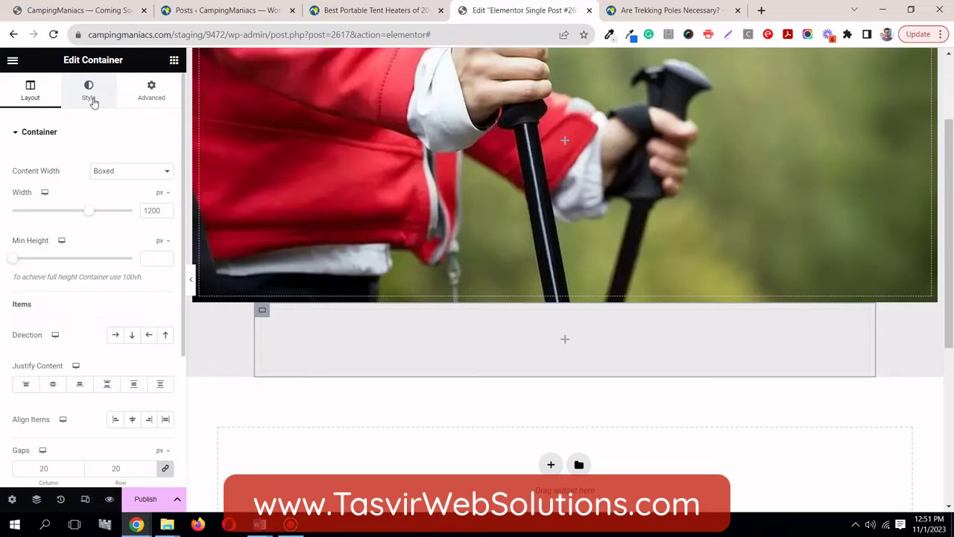
click(91, 100)
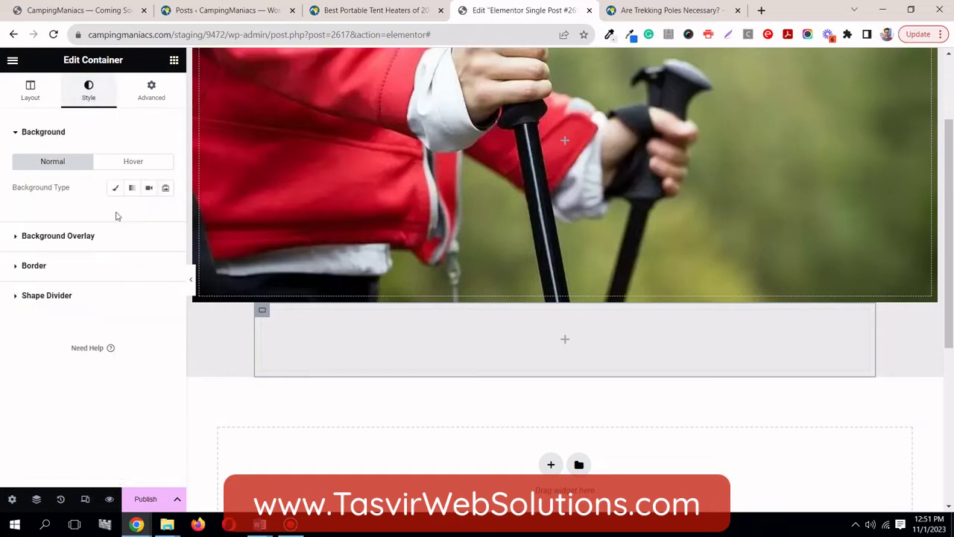
click(80, 237)
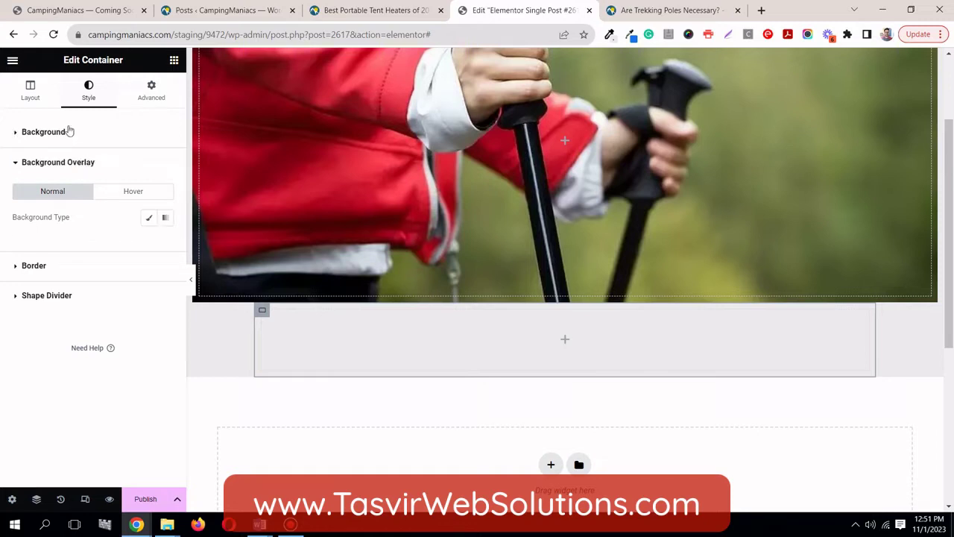
click(68, 132)
click(116, 187)
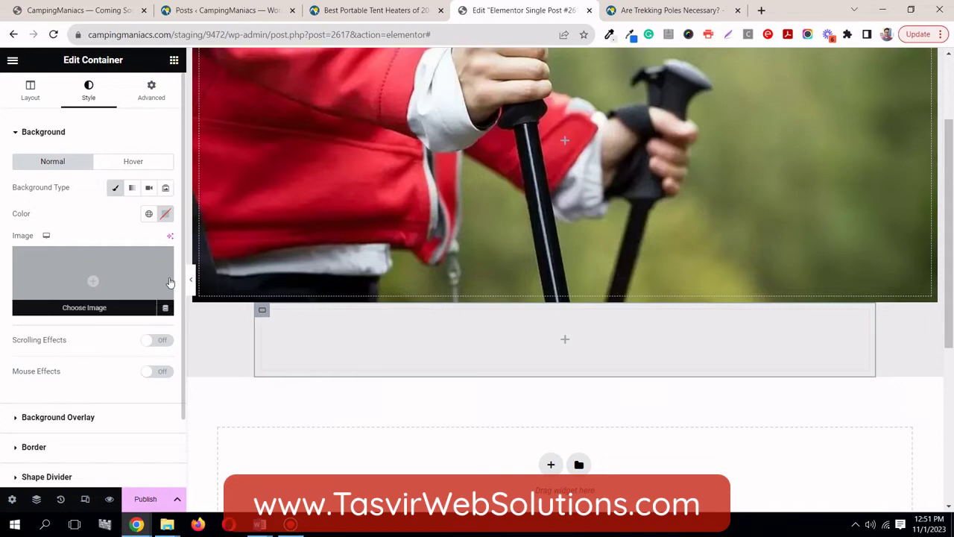
click(148, 214)
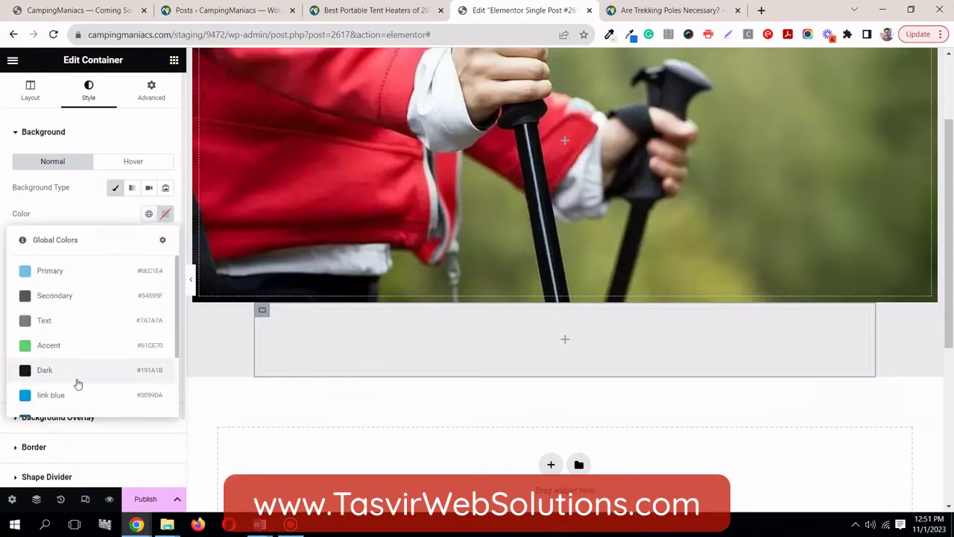
scroll(77, 378, down, 4)
click(74, 372)
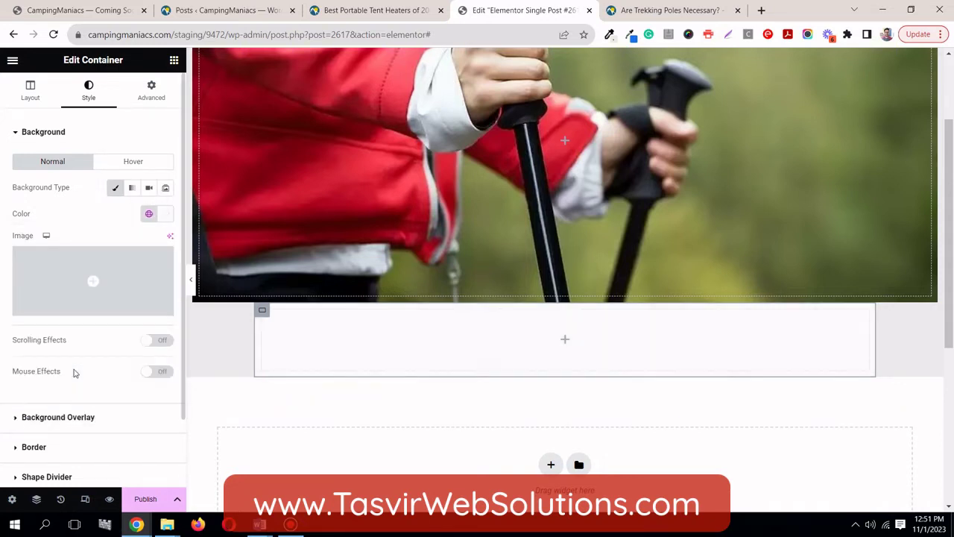
- Add a box shadow colored rgba(0, 0, 0, 0.18) to the white nested container and check it in the full-width preview
scroll(73, 373, down, 2)
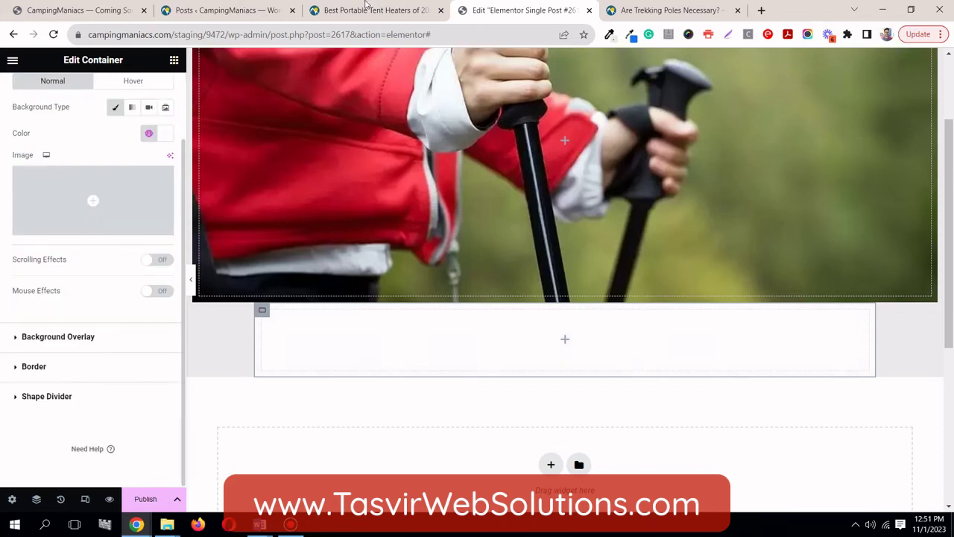
click(93, 374)
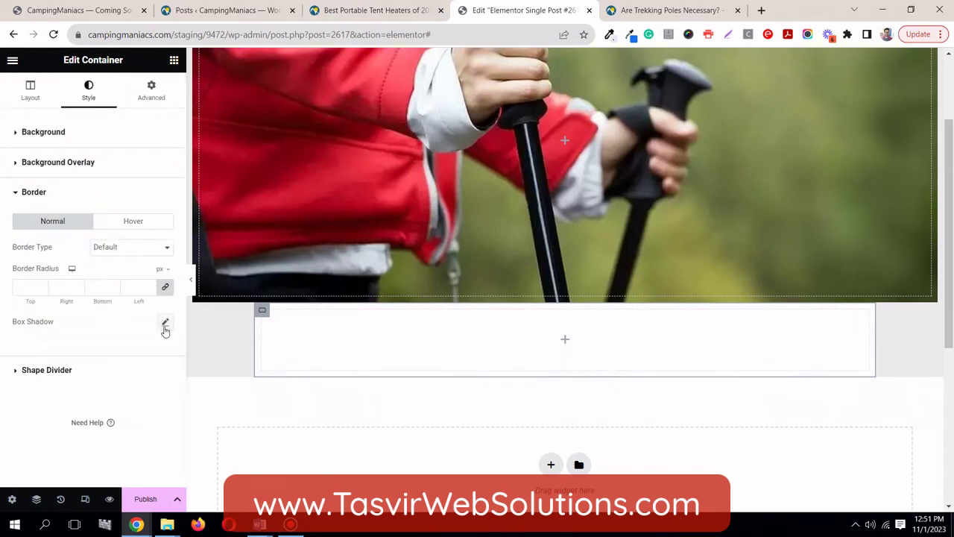
click(165, 322)
key(ctrl+shift+Tab)
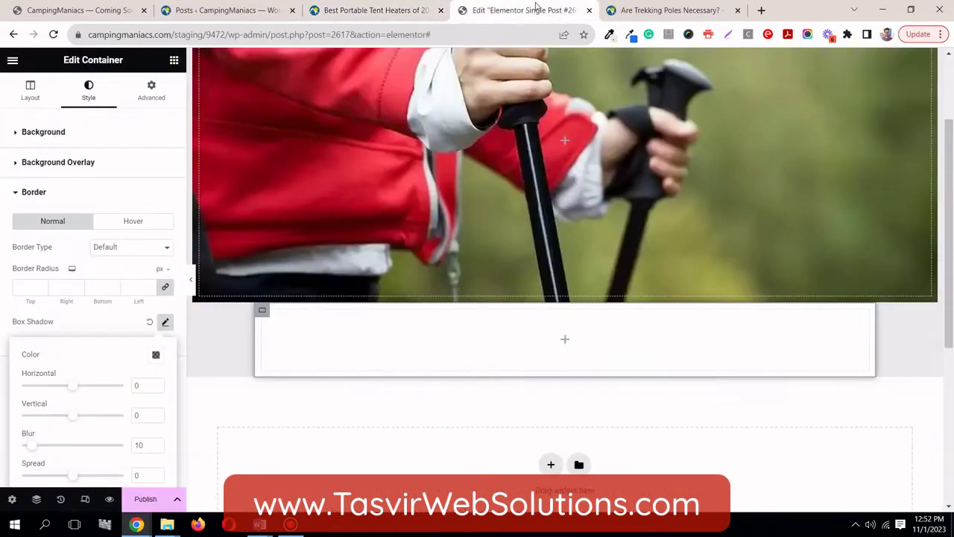
click(531, 10)
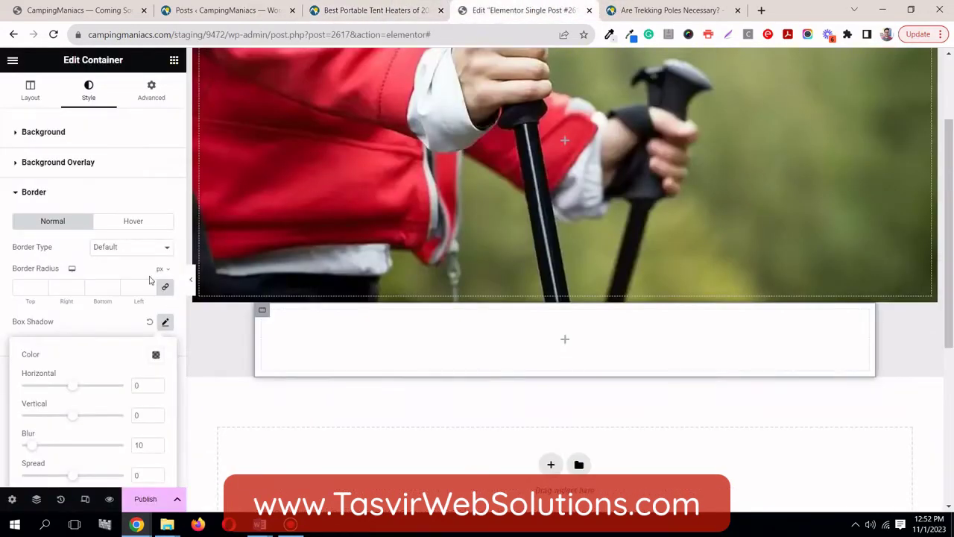
click(155, 355)
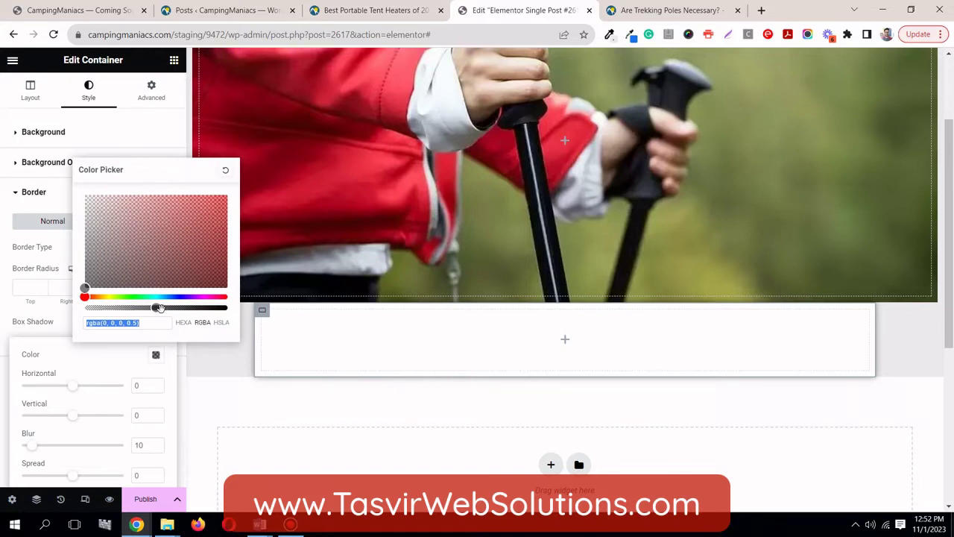
drag(158, 307, 110, 306)
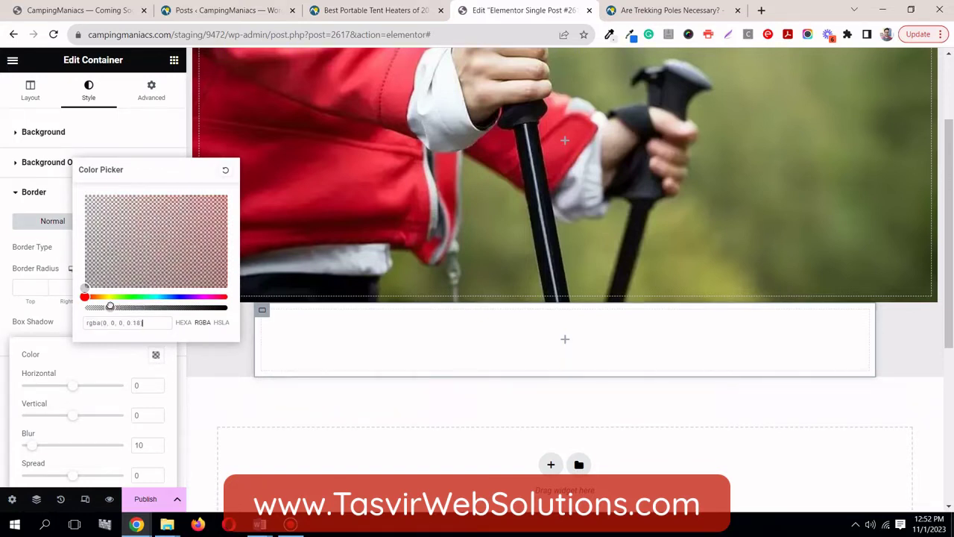
click(56, 322)
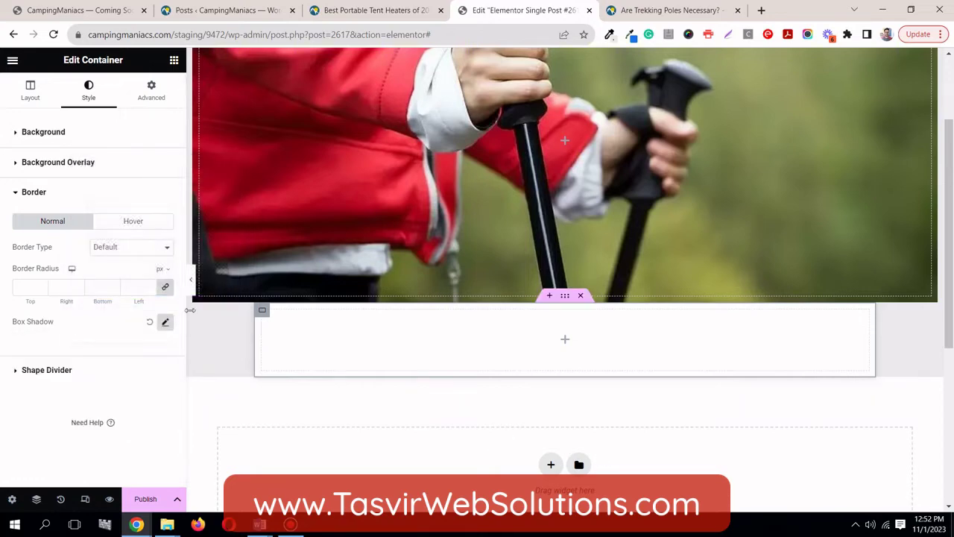
click(191, 279)
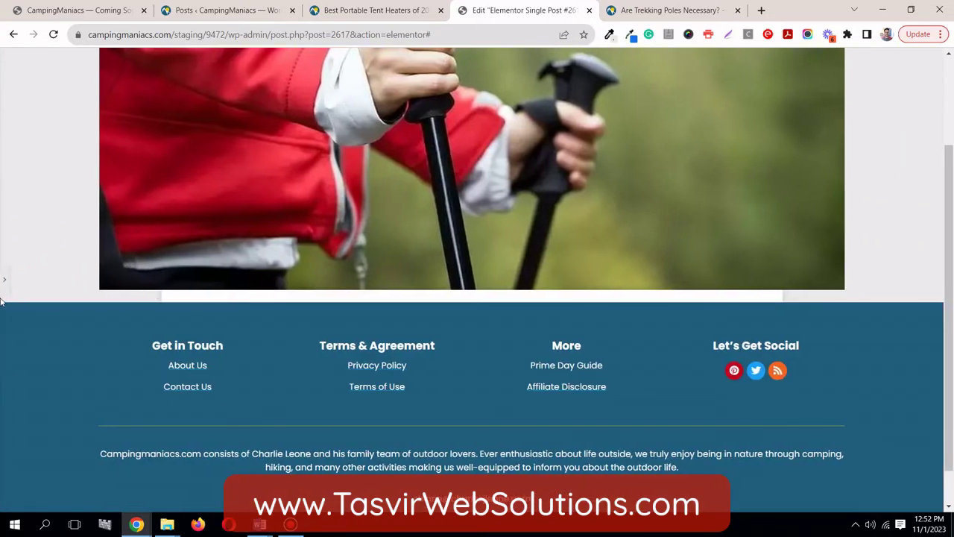
- Increase the blur of the white nested container's box shadow to 27
click(3, 284)
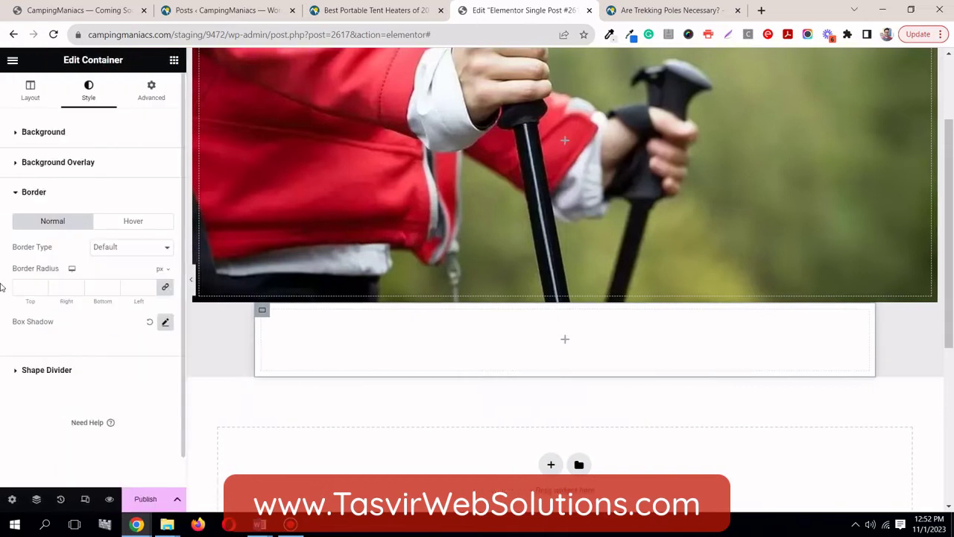
click(165, 322)
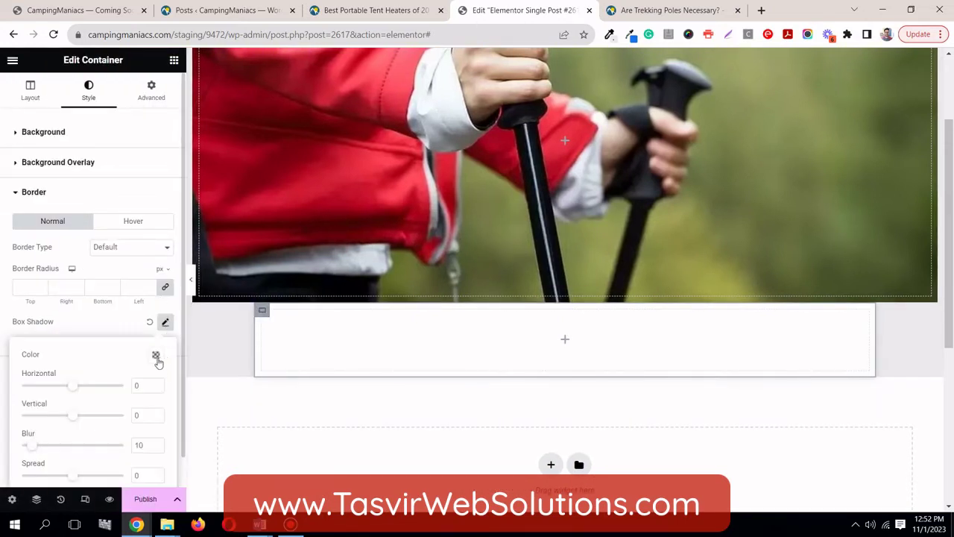
scroll(48, 431, down, 1)
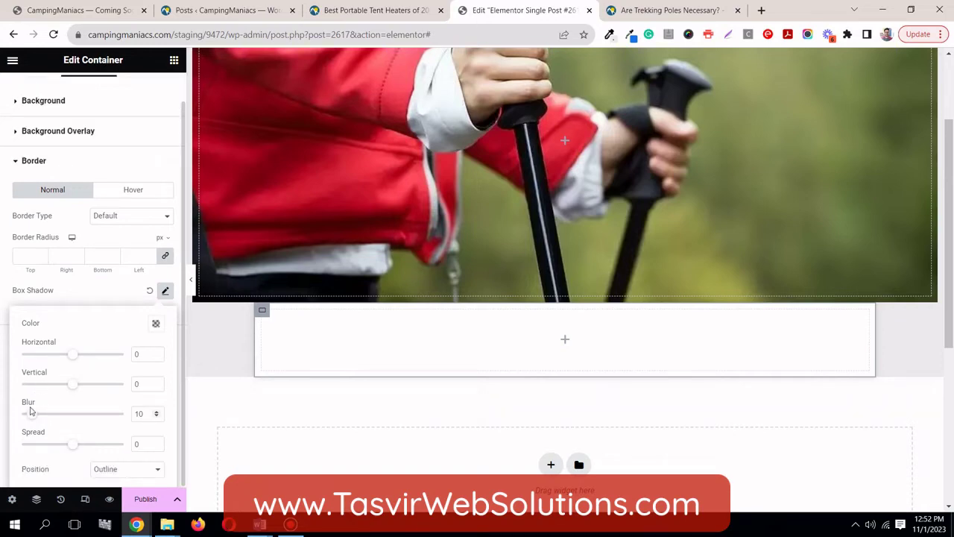
drag(31, 416, 48, 419)
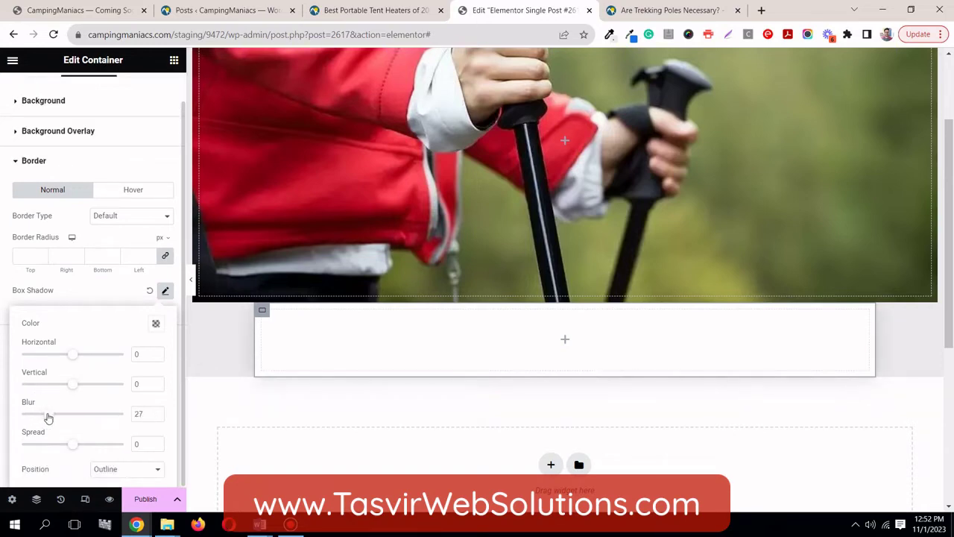
click(96, 287)
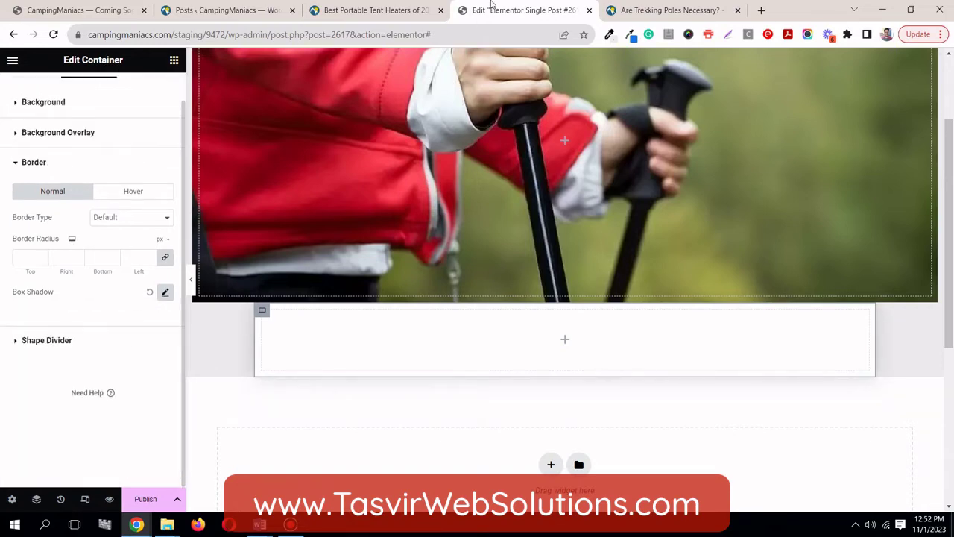
- Check the date line on the live review page and add an Icon List widget to the white container
click(409, 6)
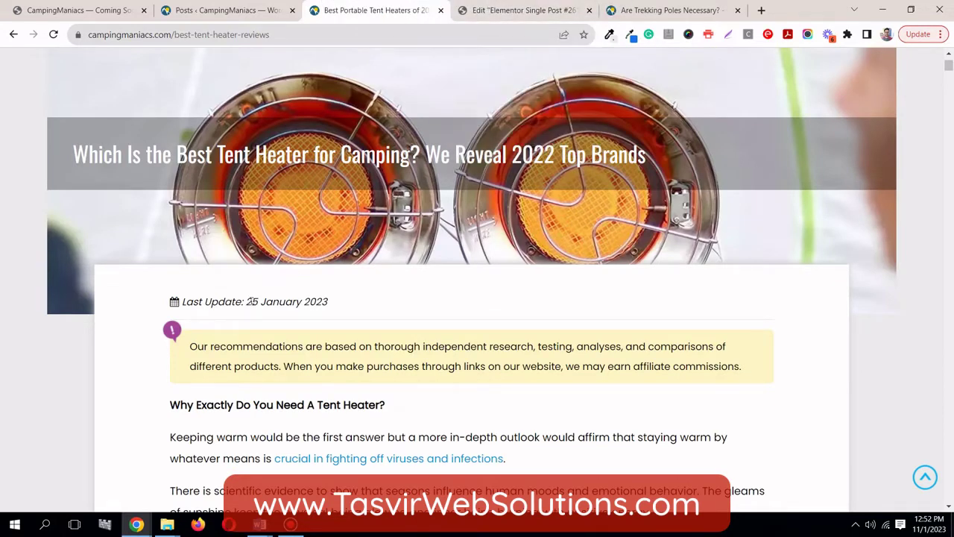
drag(183, 301, 325, 301)
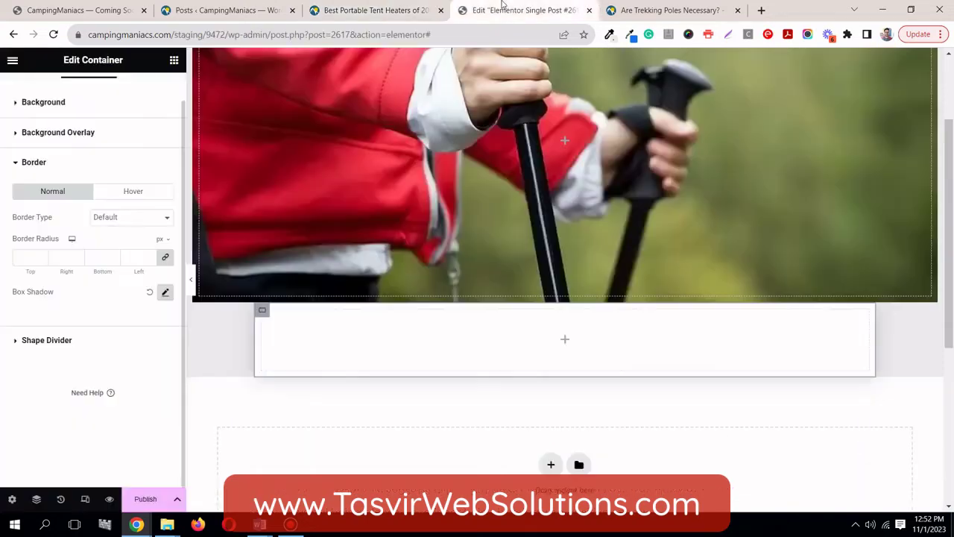
click(521, 9)
click(173, 61)
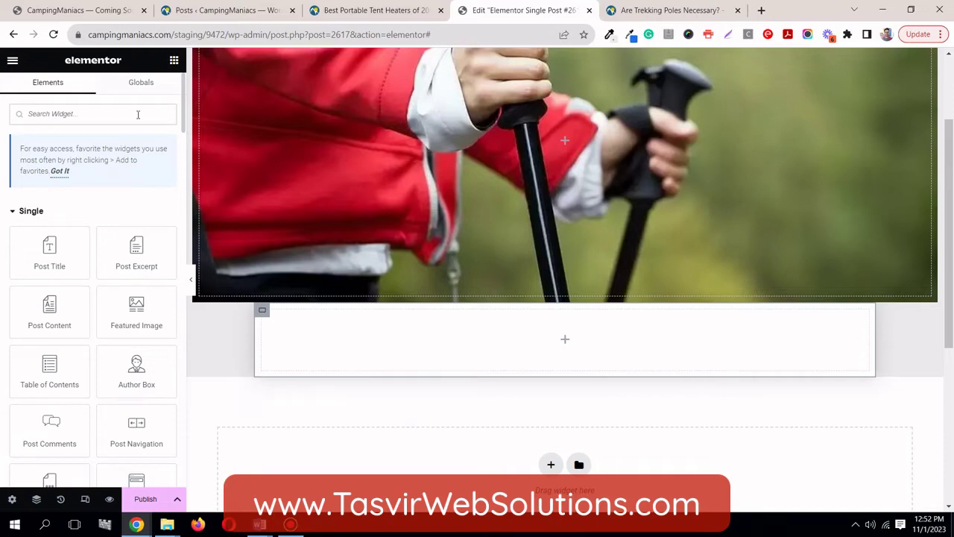
click(322, 9)
click(515, 10)
text(list)
drag(79, 219, 451, 343)
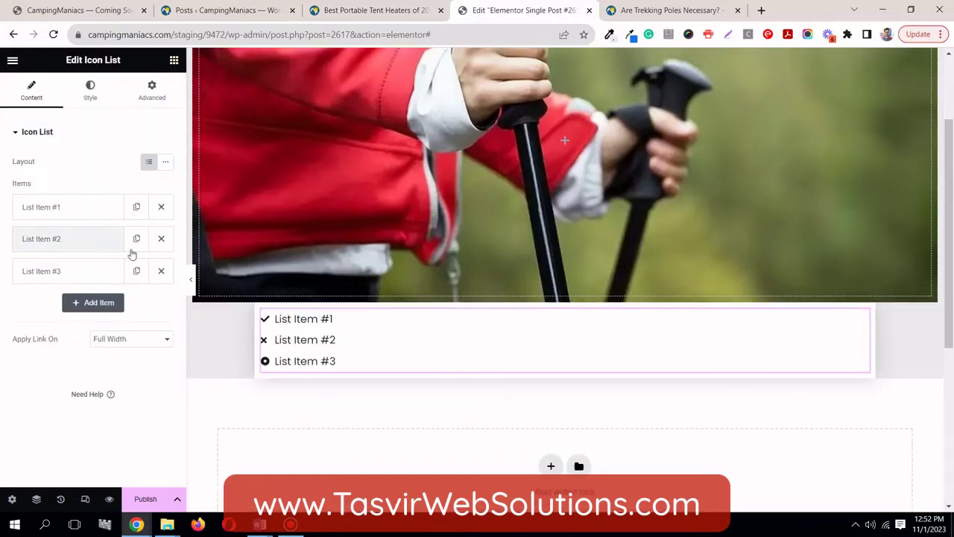
- Delete the second and third list items and give the remaining item an outlined calendar icon with date dots
click(161, 271)
click(161, 238)
click(93, 211)
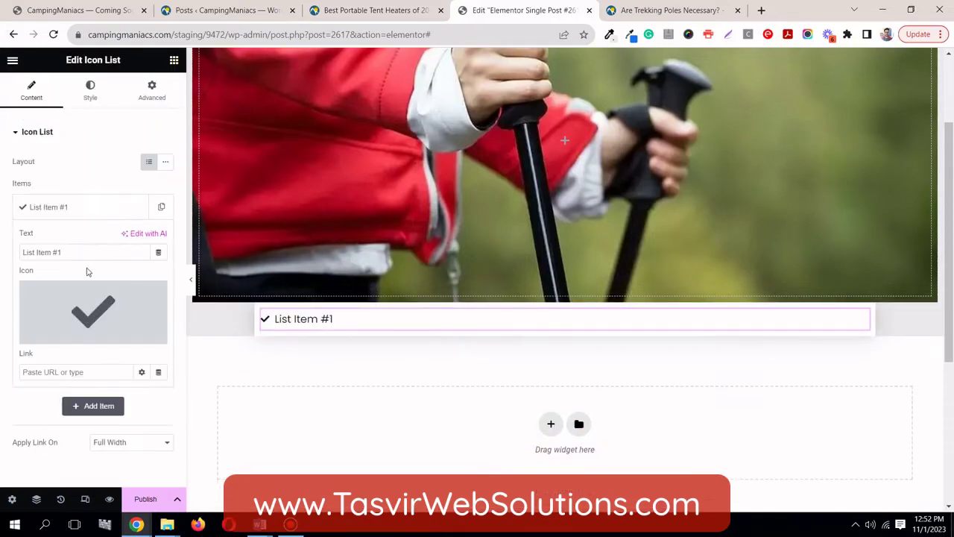
click(81, 293)
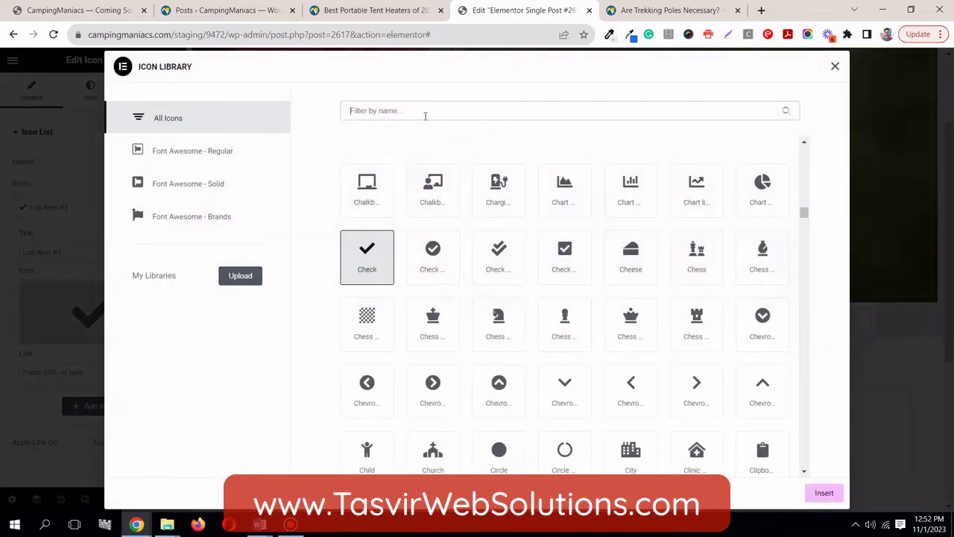
click(425, 112)
text(cal)
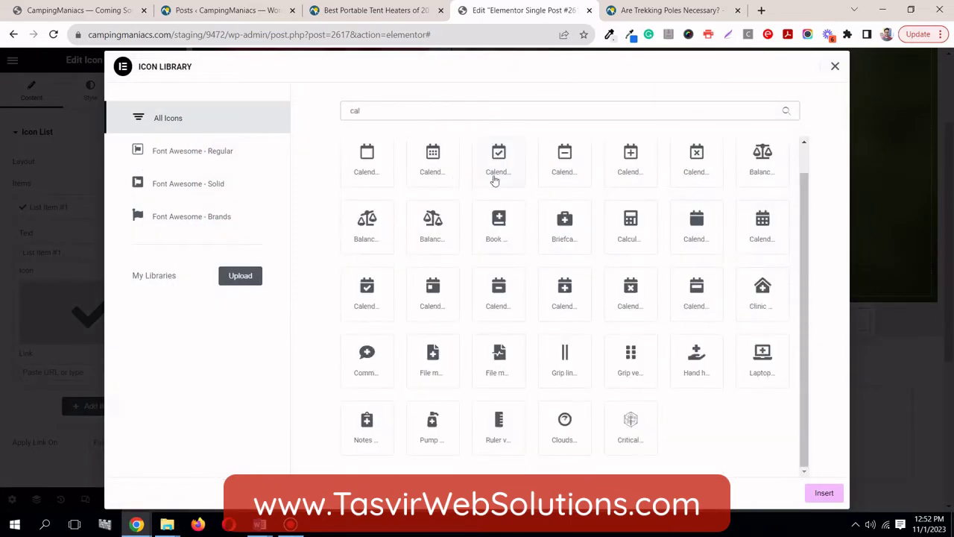
click(447, 179)
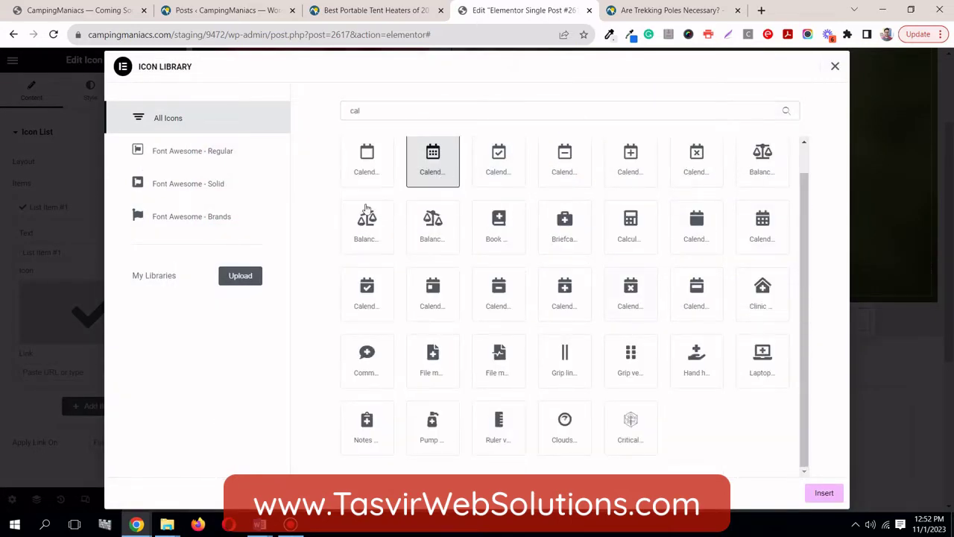
click(823, 494)
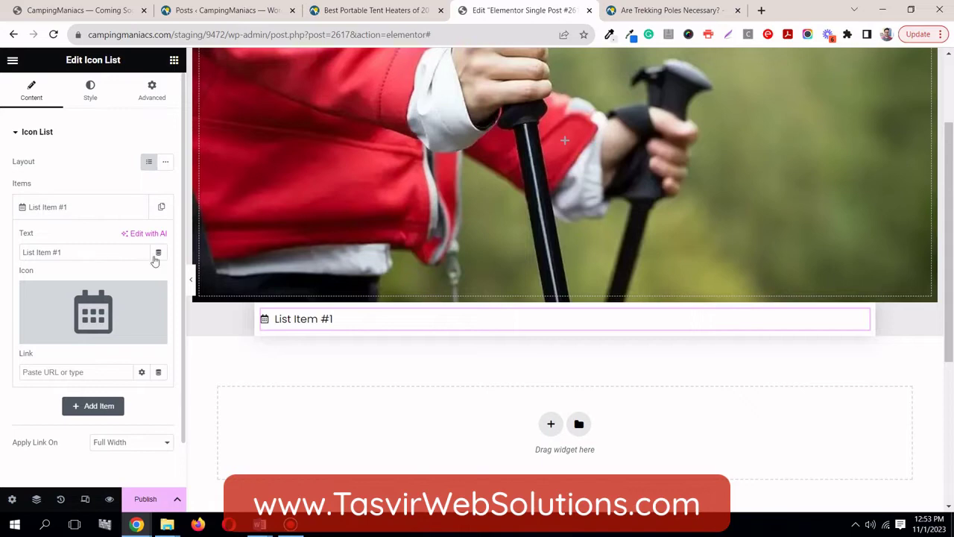
- Compare with the live page's Last Update line and set the list item's text to the dynamic Post Date tag
click(389, 8)
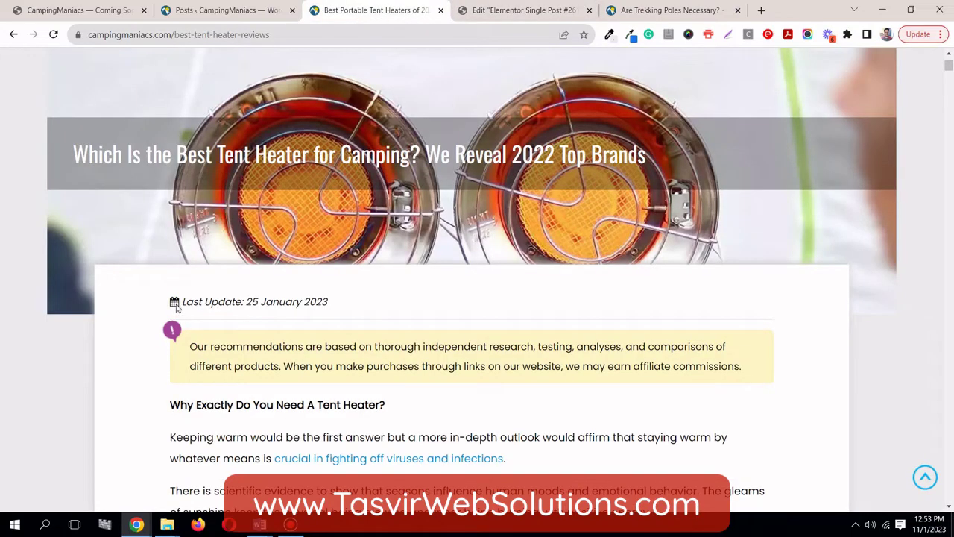
drag(183, 300, 333, 303)
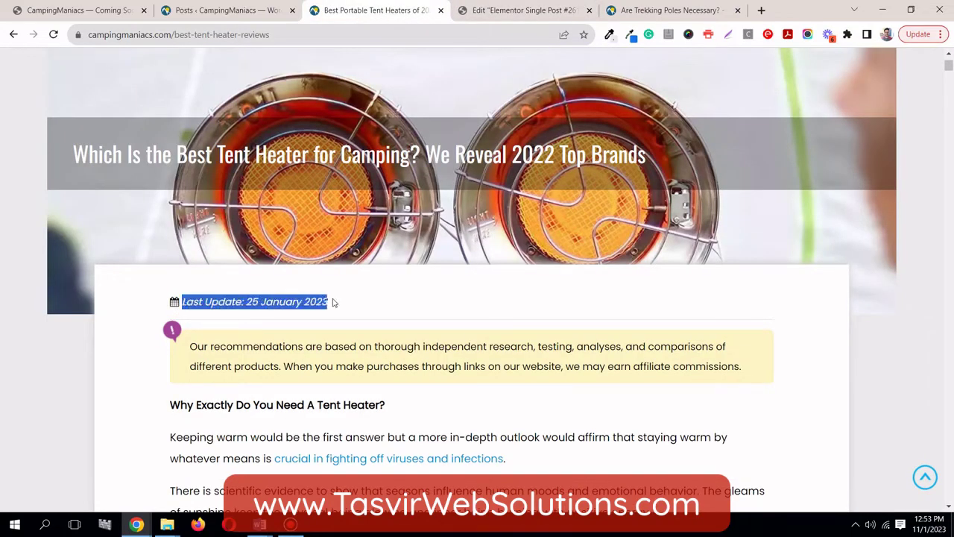
click(231, 294)
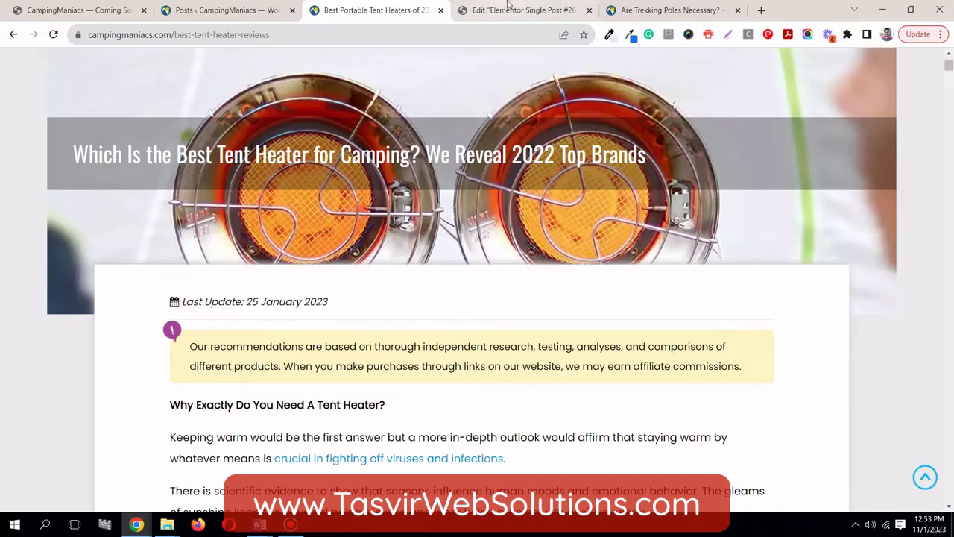
click(498, 12)
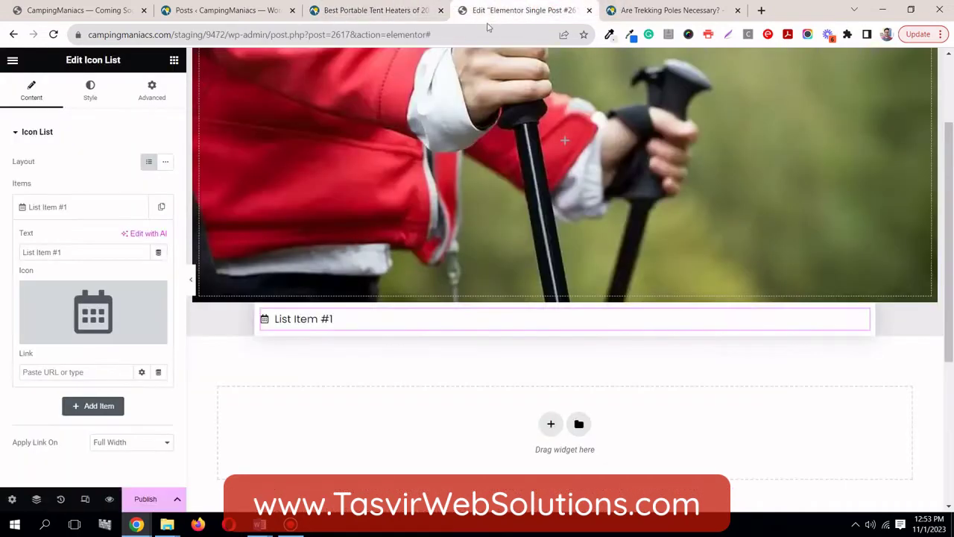
click(158, 253)
click(48, 309)
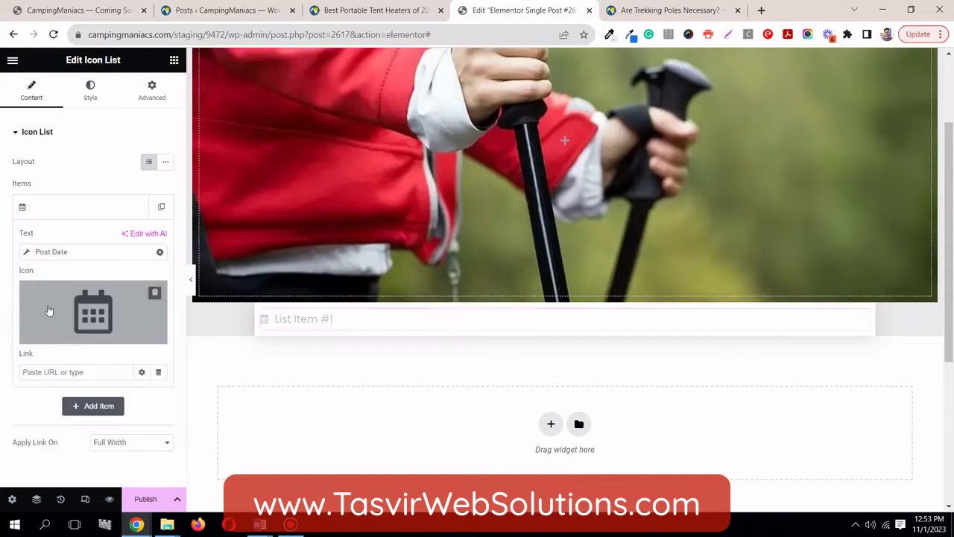
mouse_move(48, 309)
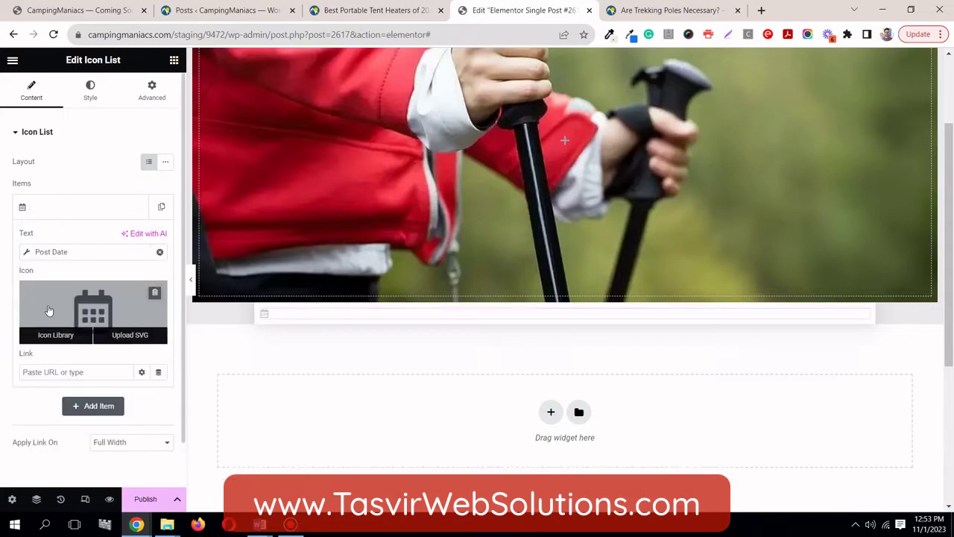
- Examine the HTML source of the live tent heater review page, including its body styling, and close it again
key(ctrl+shift+Tab)
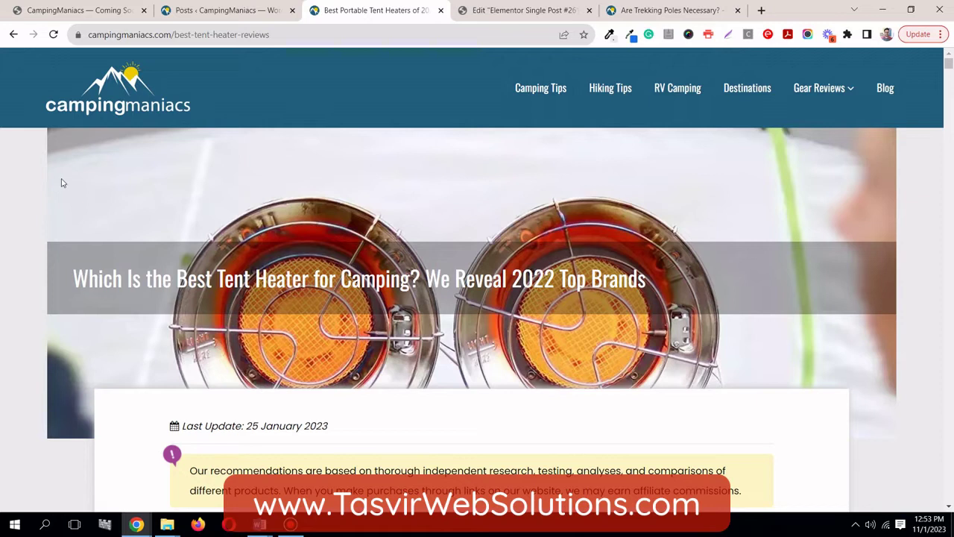
right_click(63, 183)
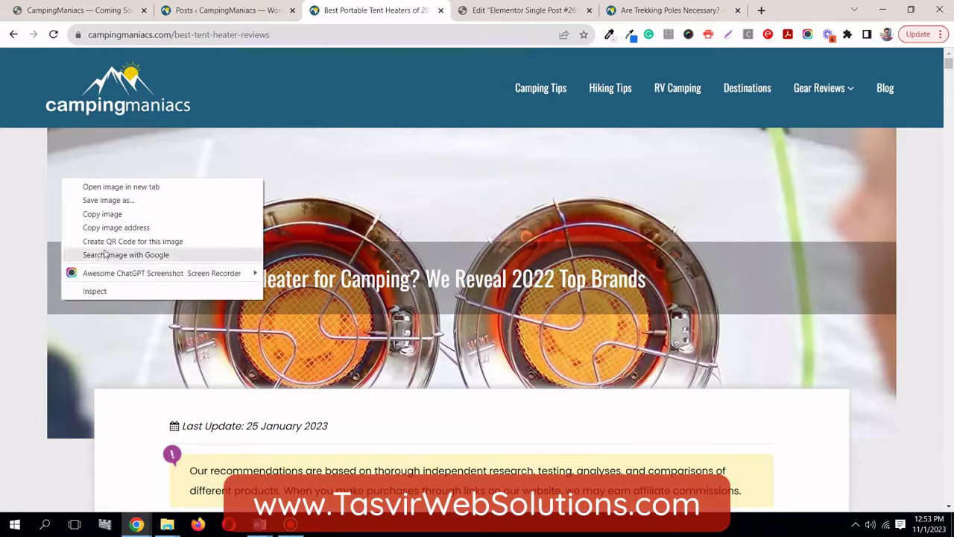
click(3, 234)
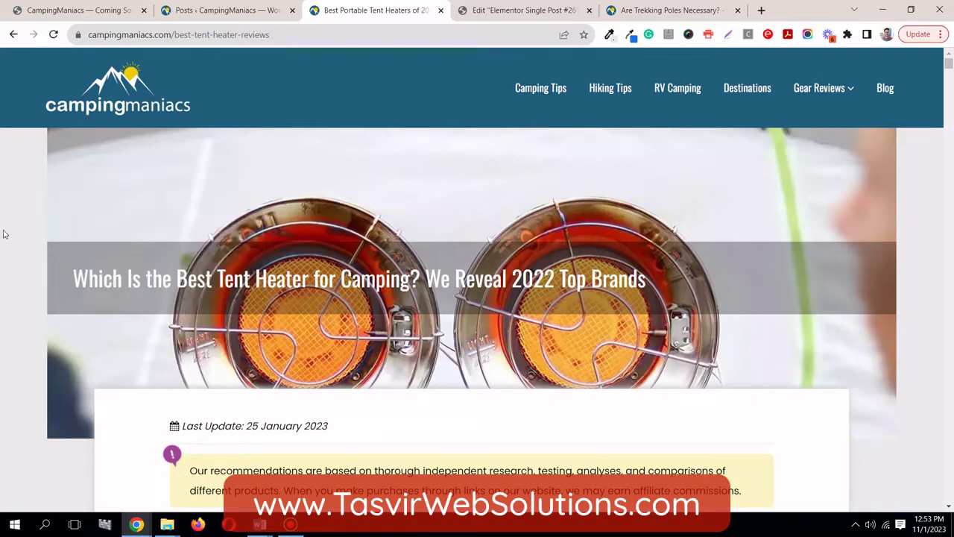
right_click(7, 198)
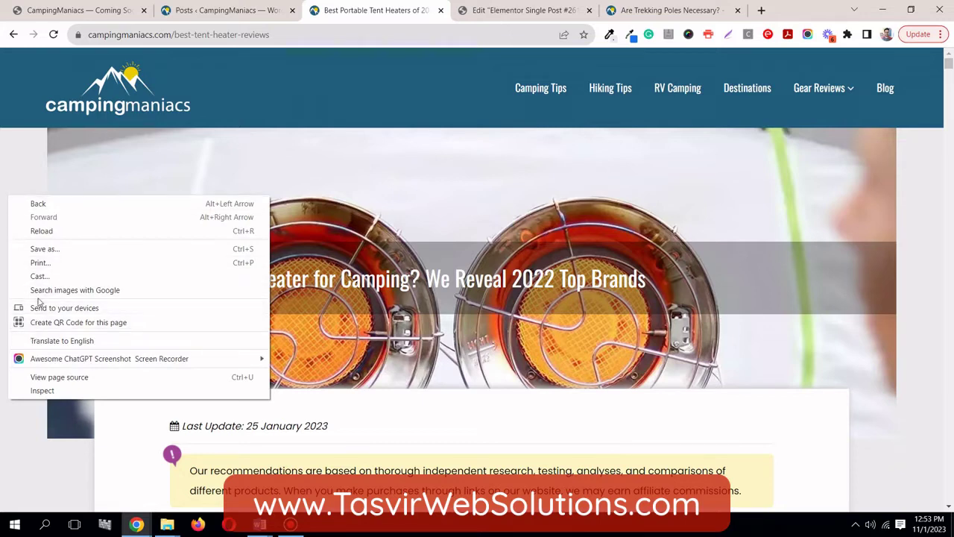
click(45, 378)
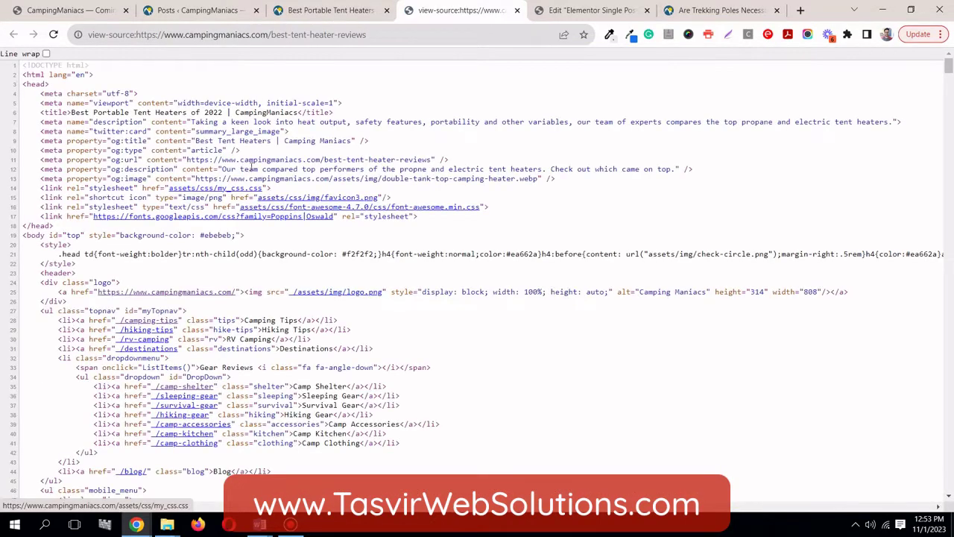
click(516, 10)
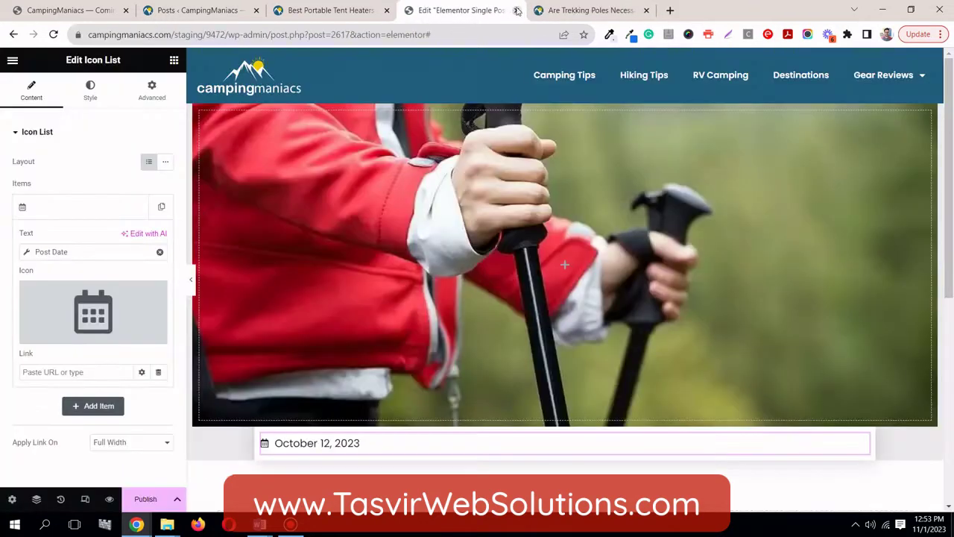
- Compare the content box's inner spacing on the live review page and set the white container's padding to 50 px on all sides
scroll(283, 293, down, 2)
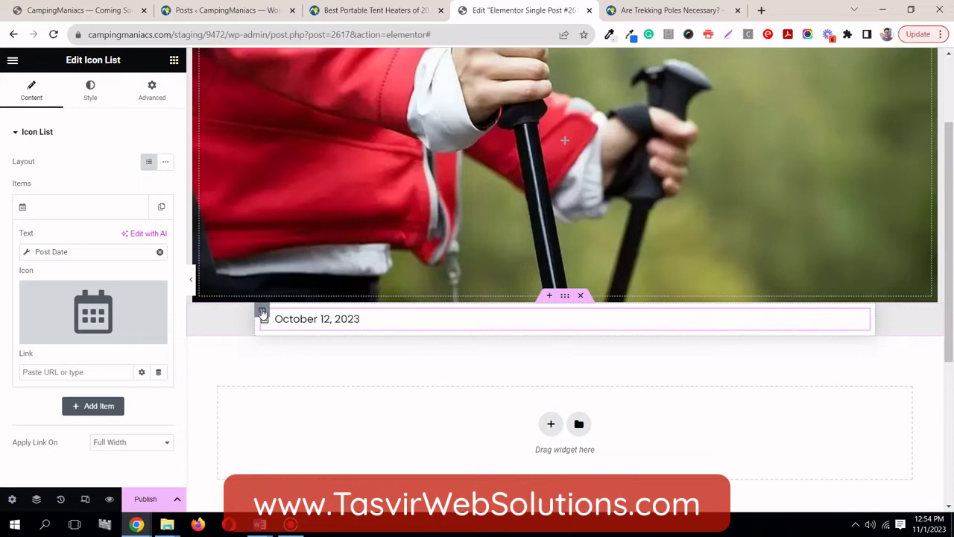
click(262, 311)
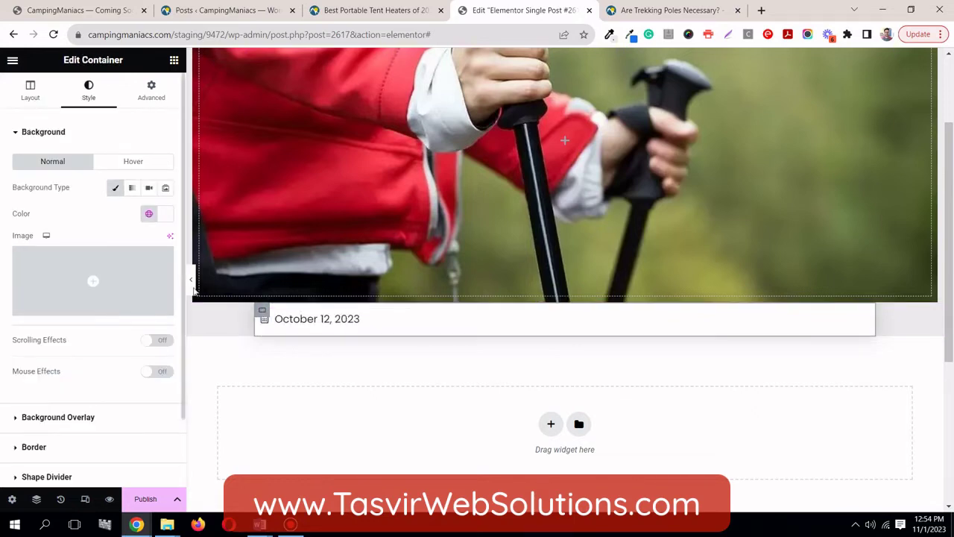
click(365, 9)
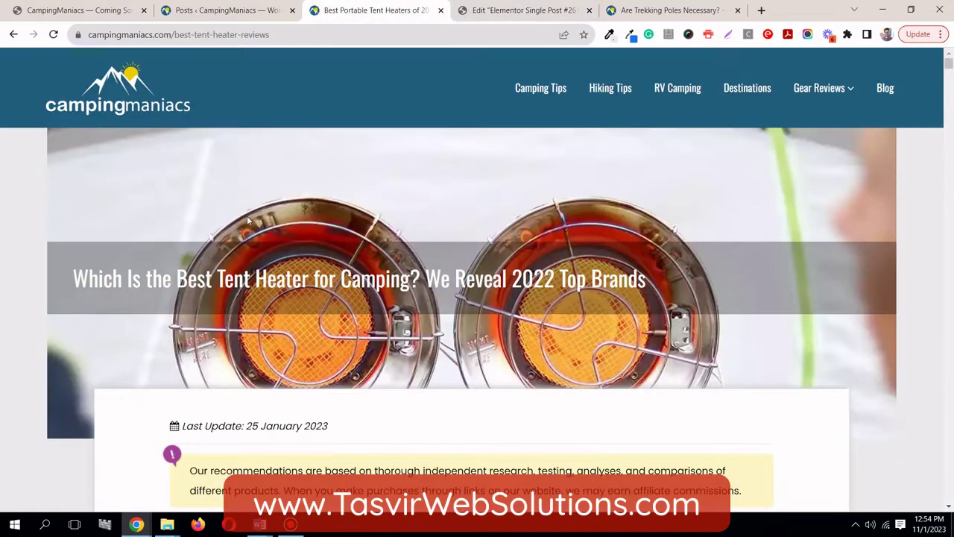
scroll(76, 388, down, 3)
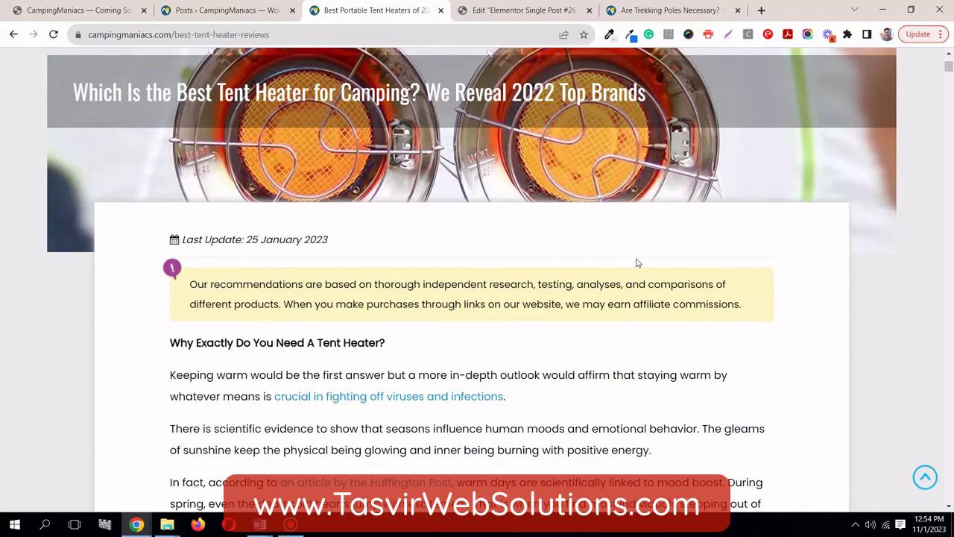
scroll(736, 253, down, 1)
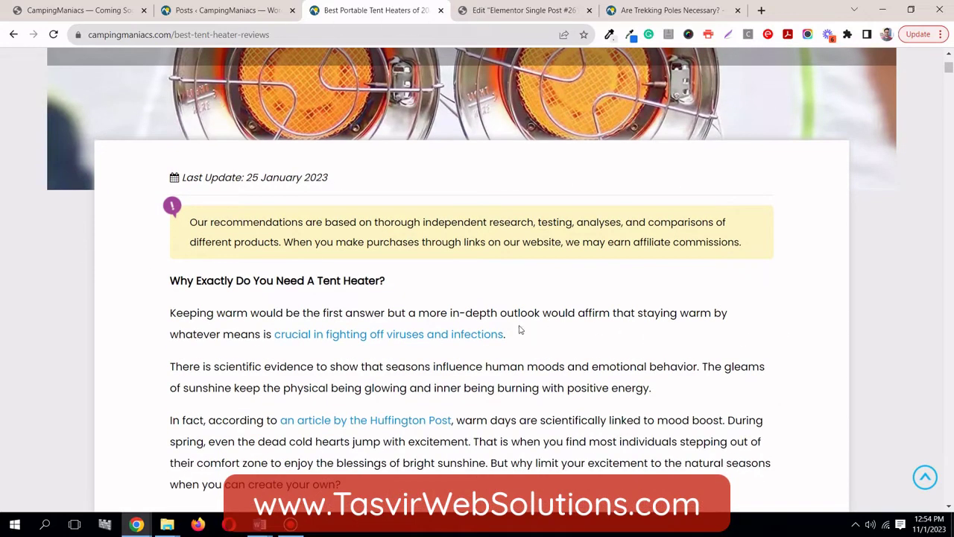
click(509, 10)
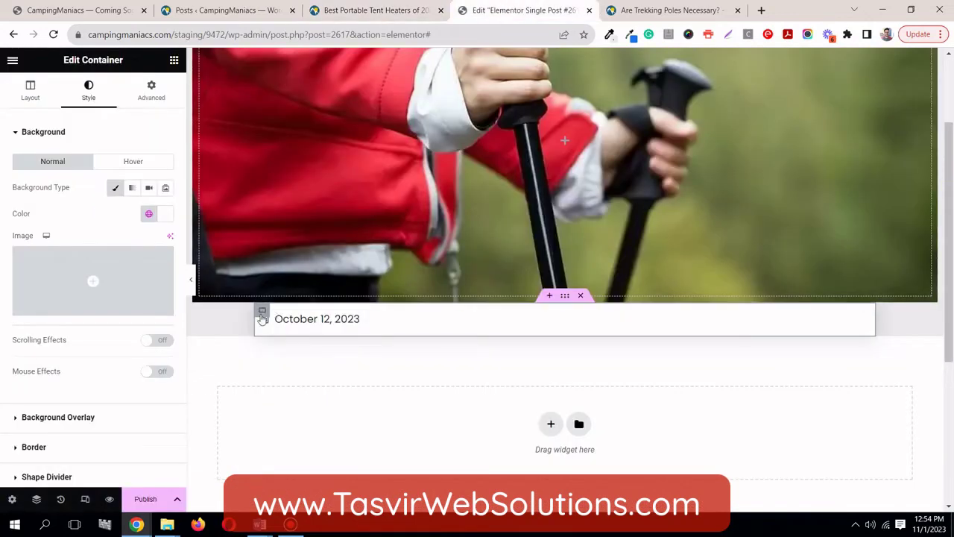
click(134, 97)
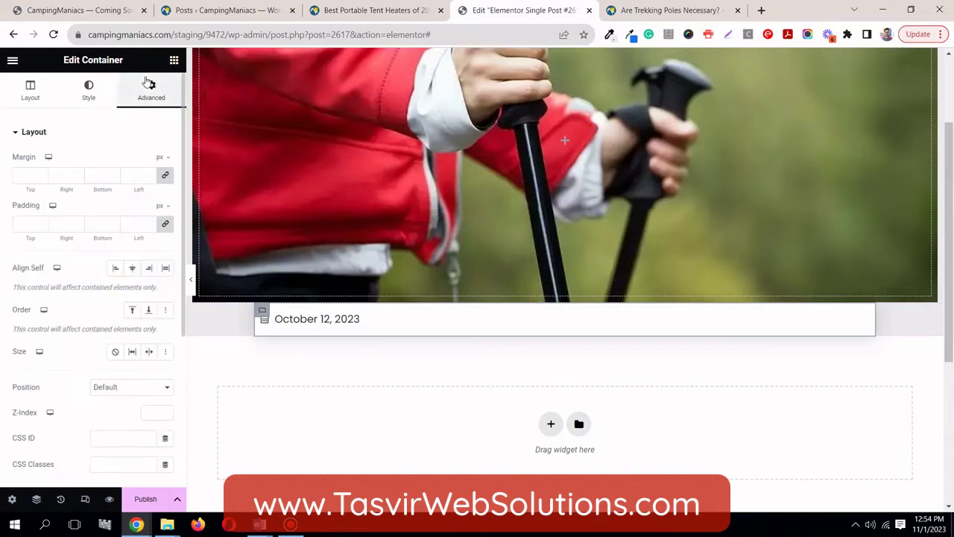
click(21, 224)
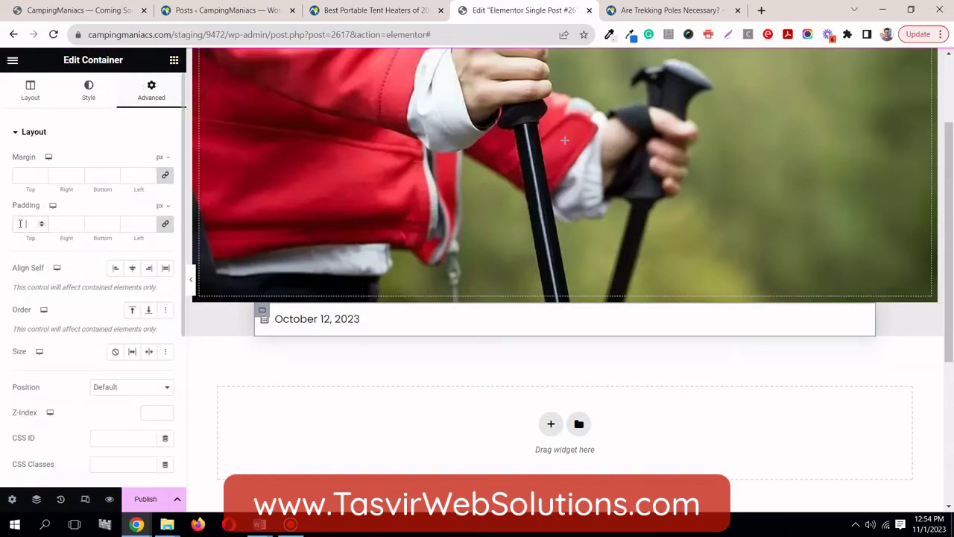
text(50)
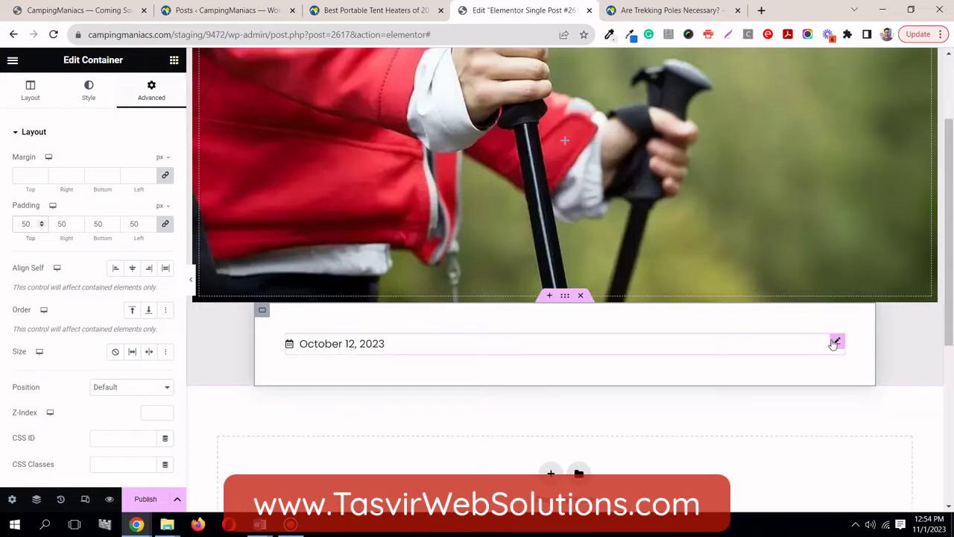
- Select the date icon list and copy the "Last Update" label from the live tent heater review page
click(820, 353)
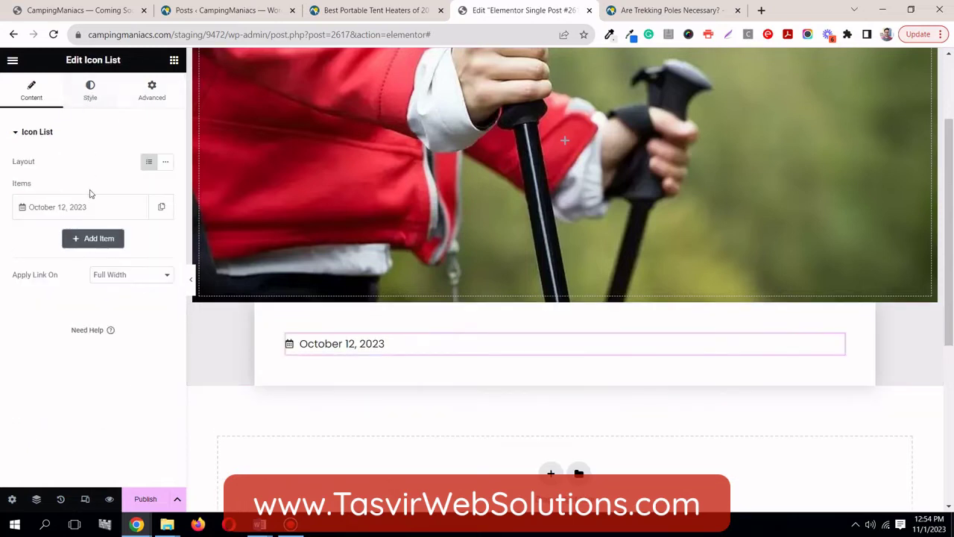
key(ctrl+shift+Tab)
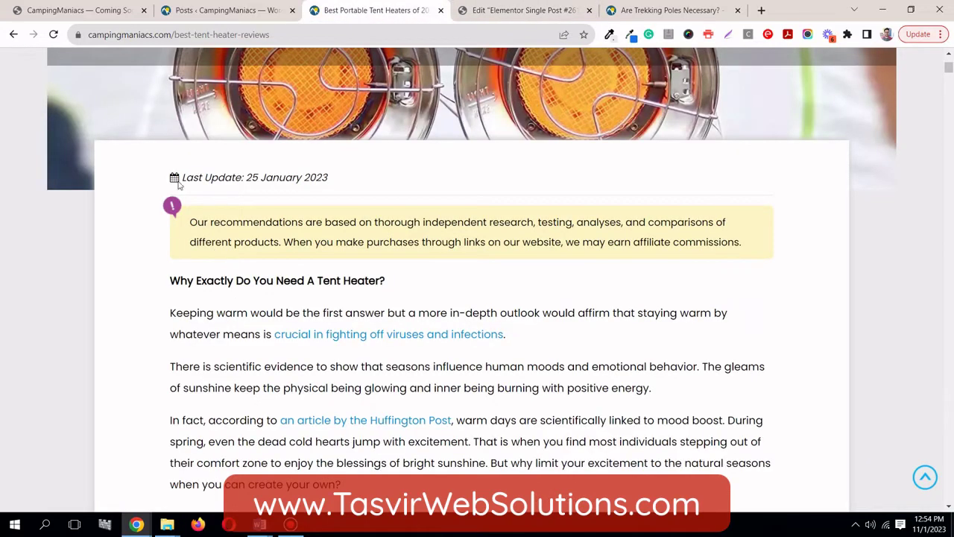
drag(182, 177, 243, 177)
key(ctrl+c)
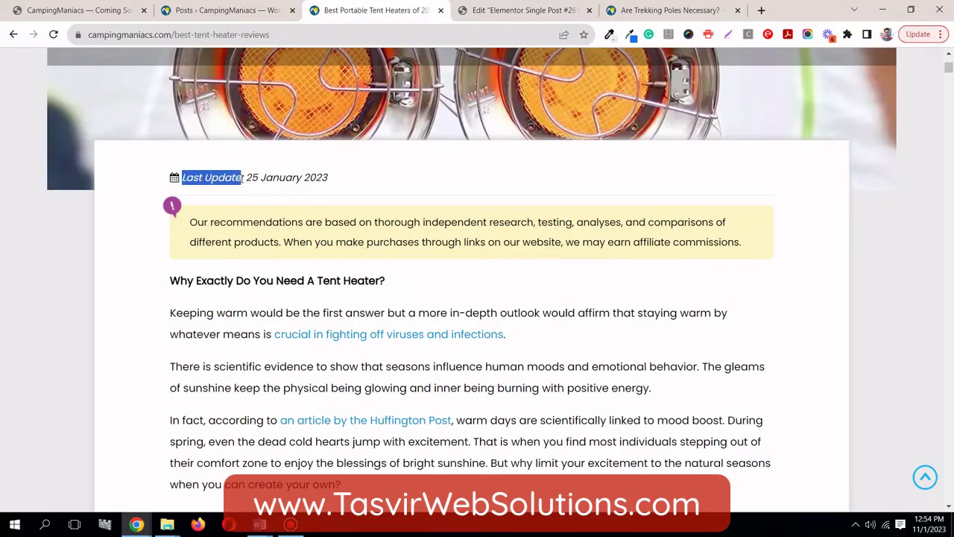
click(250, 166)
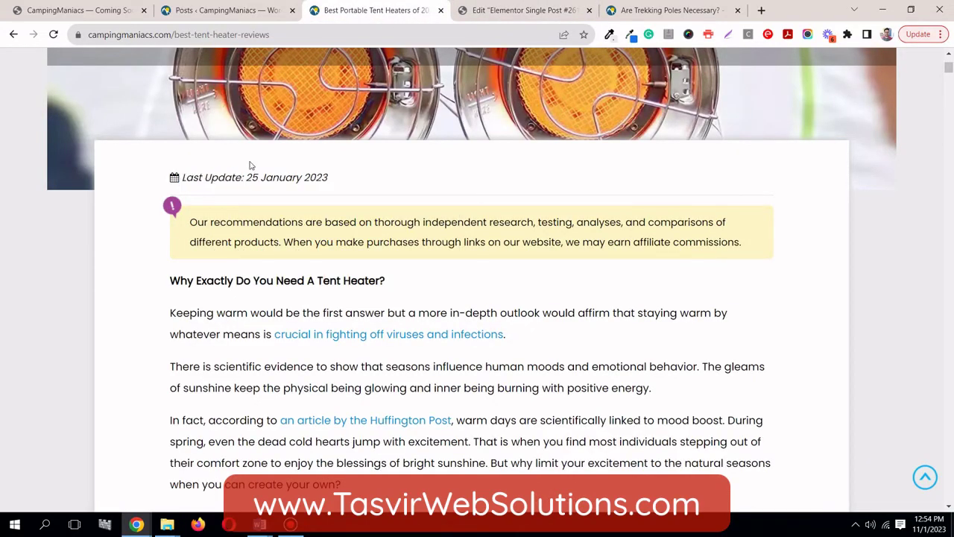
click(464, 11)
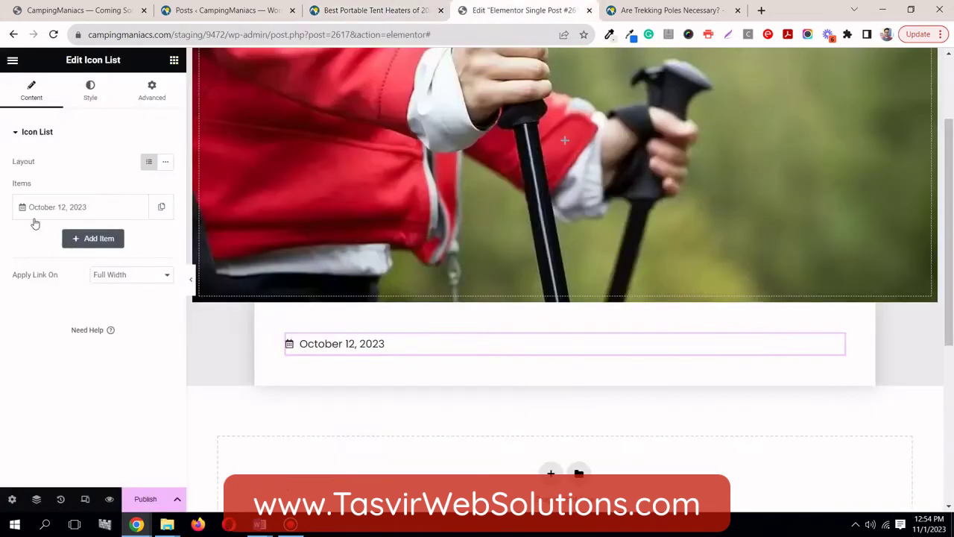
- Set the Before text of the list item's Post Date tag to "Last Update:"
click(117, 211)
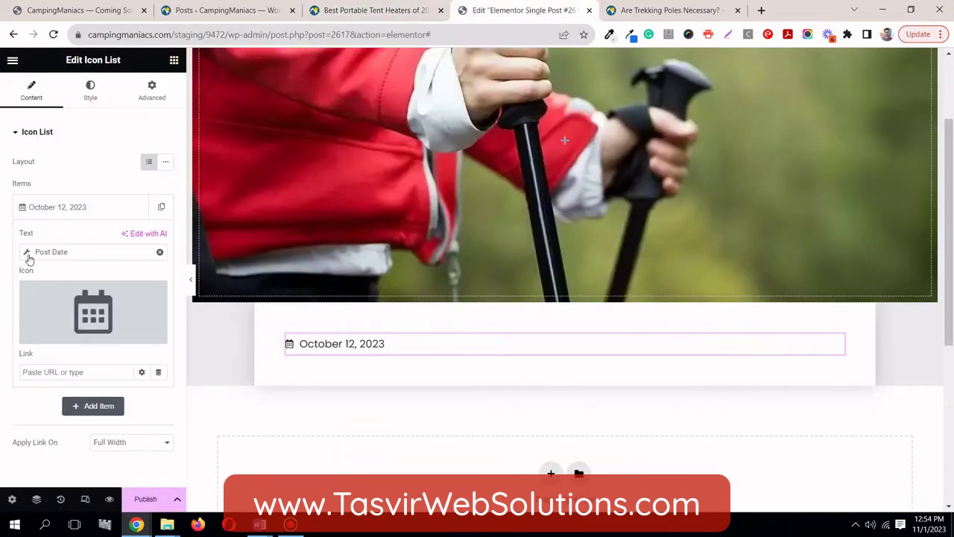
click(28, 254)
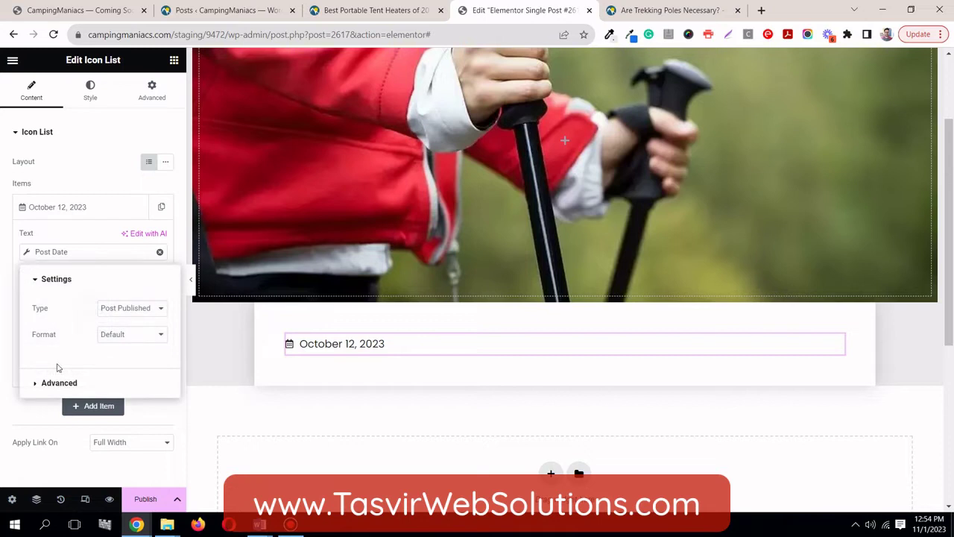
click(58, 384)
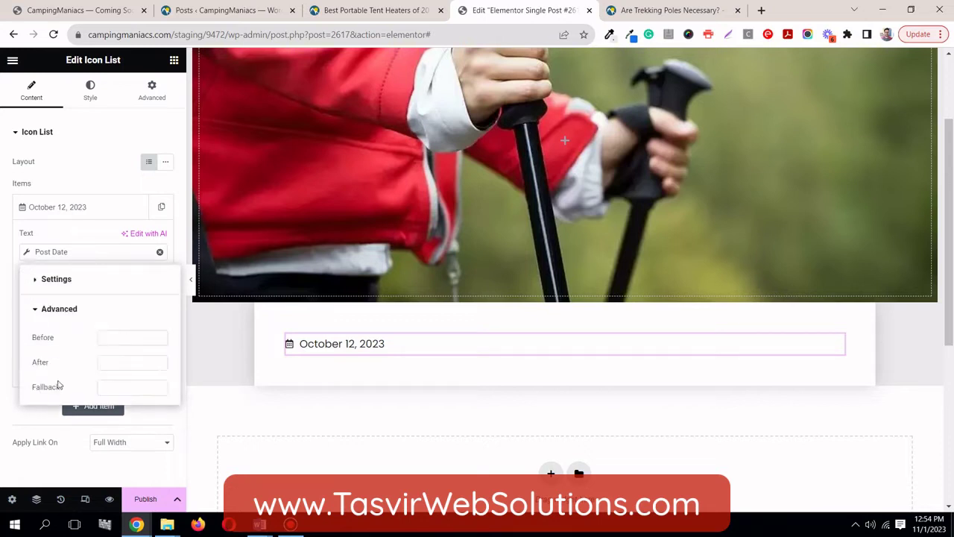
right_click(114, 335)
click(192, 418)
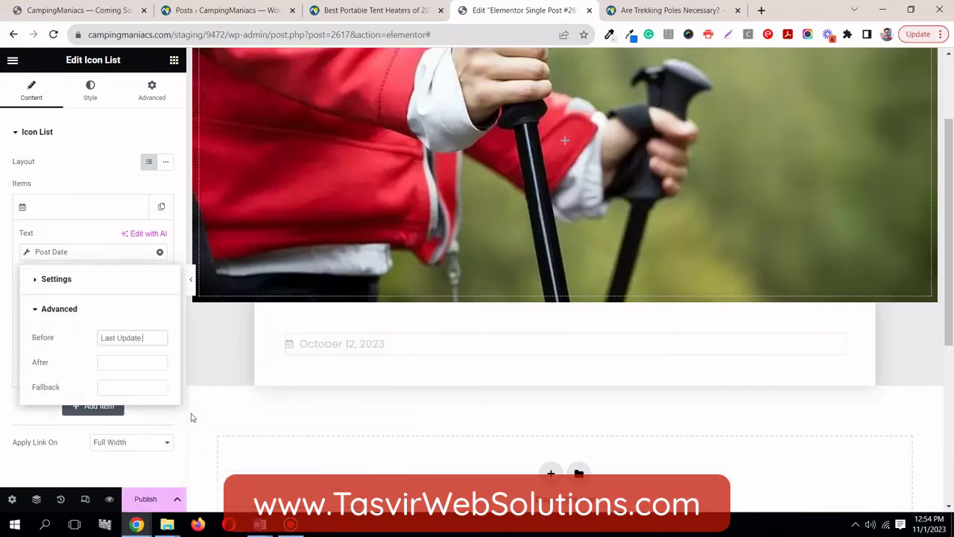
click(72, 209)
- Compare with the live page's date line and set the icon list text's font style to Italic
click(382, 8)
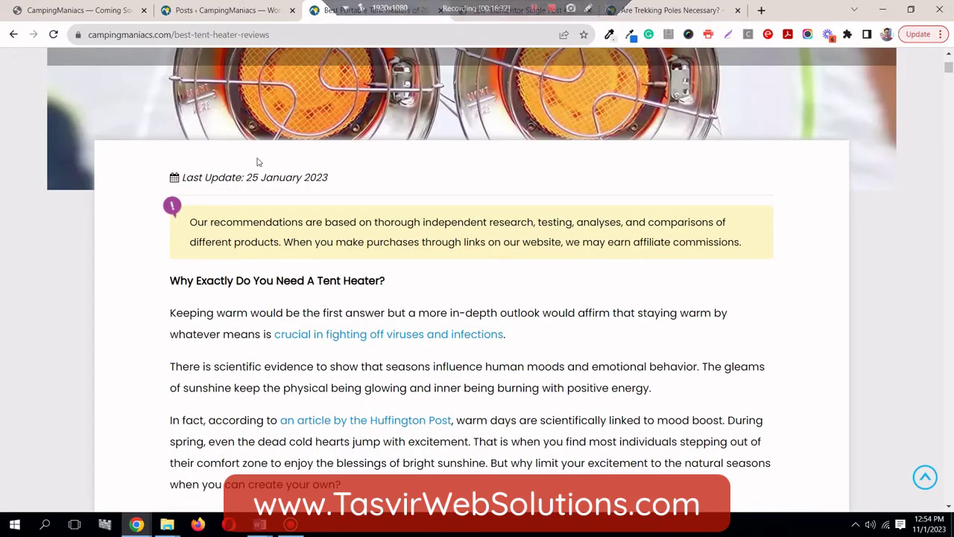
click(537, 9)
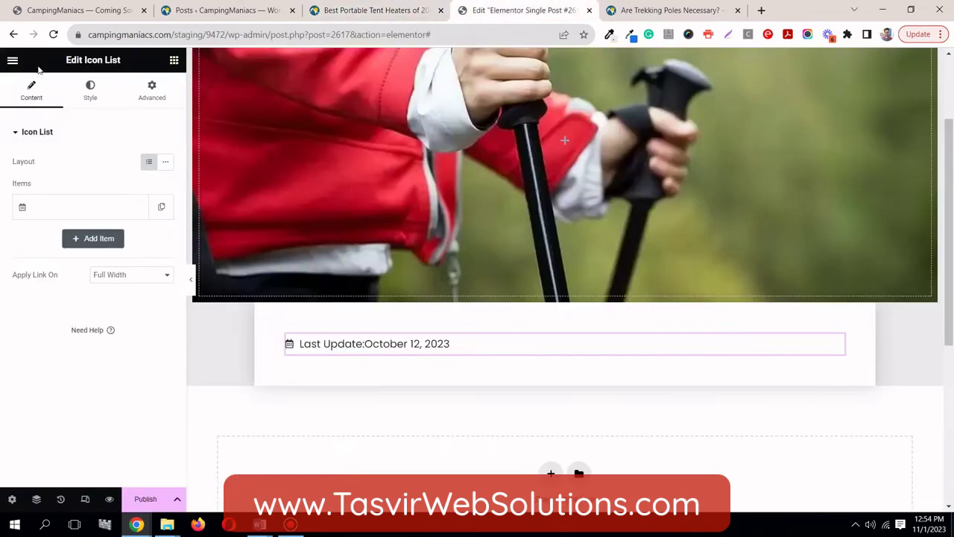
click(89, 91)
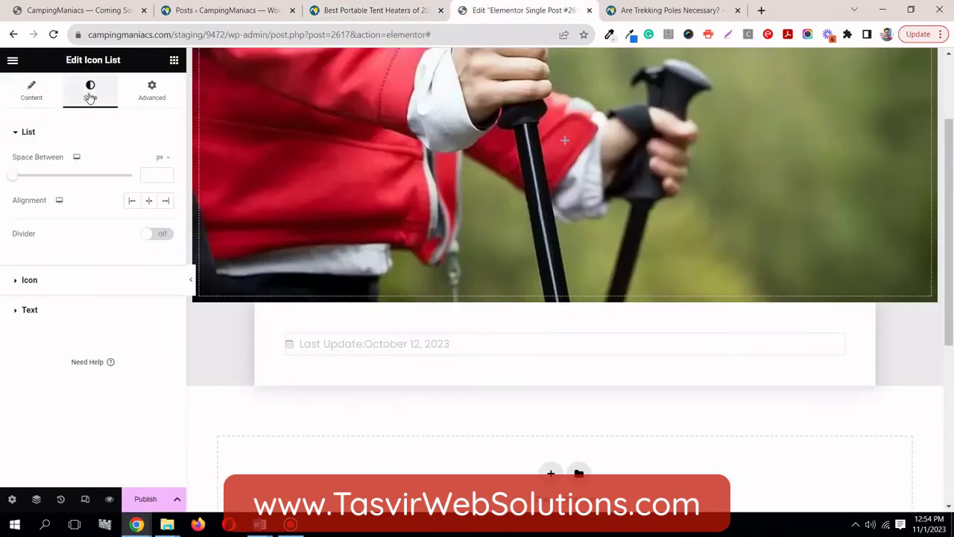
click(61, 311)
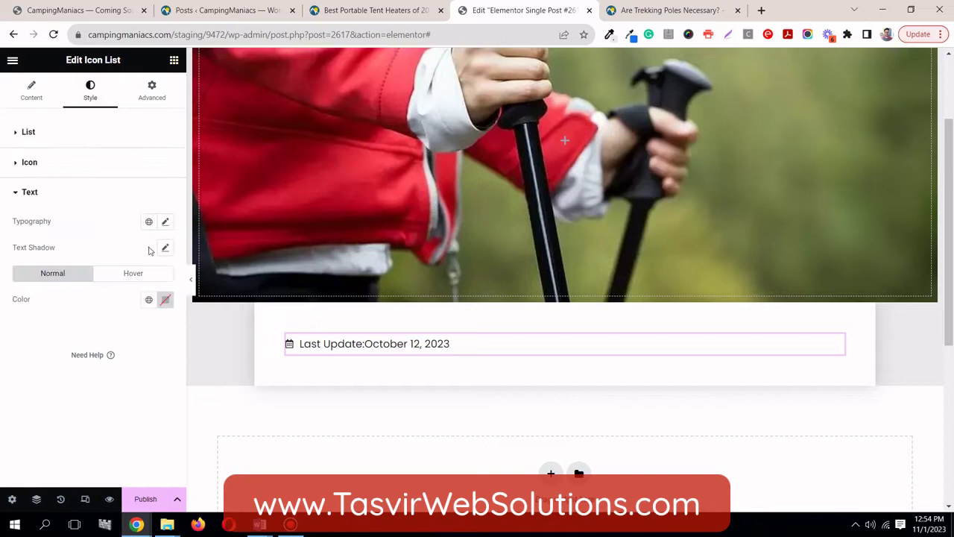
click(166, 221)
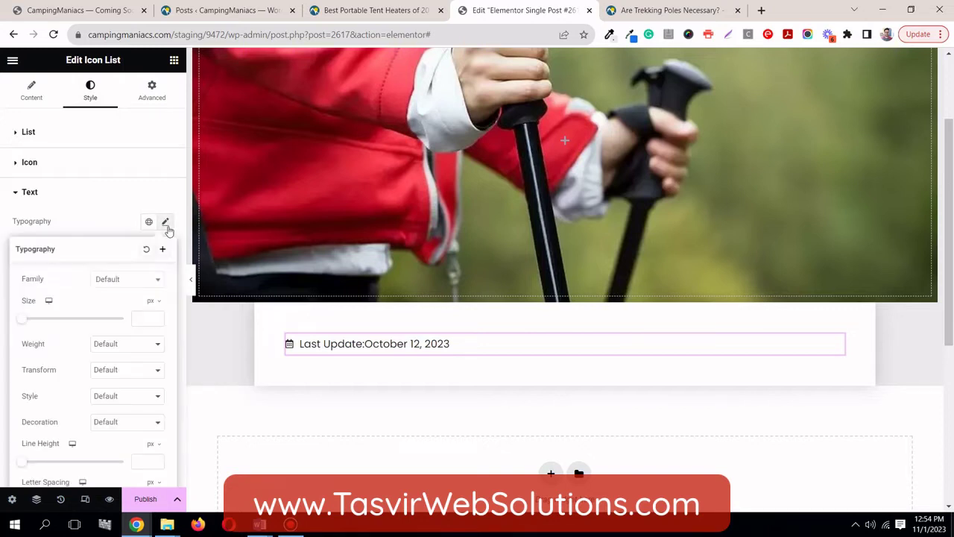
click(126, 399)
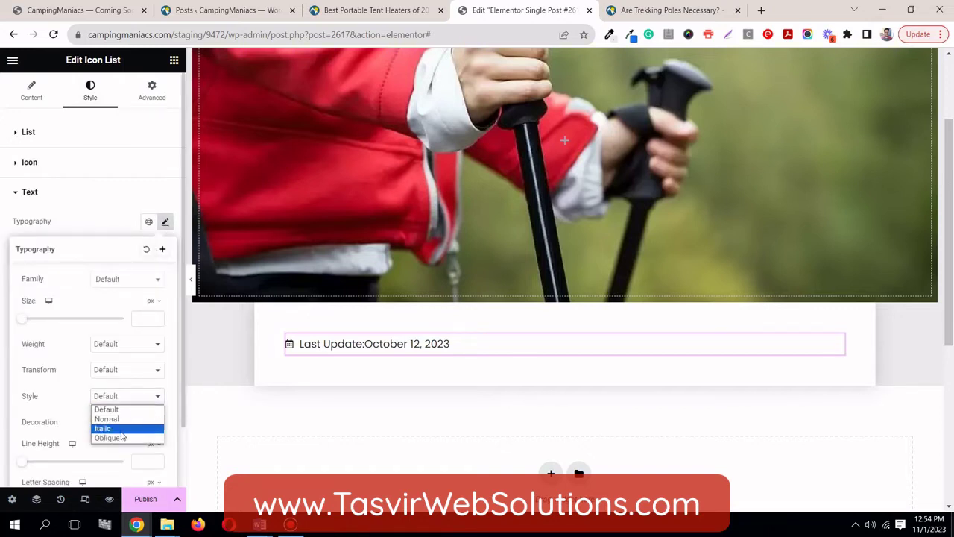
click(121, 427)
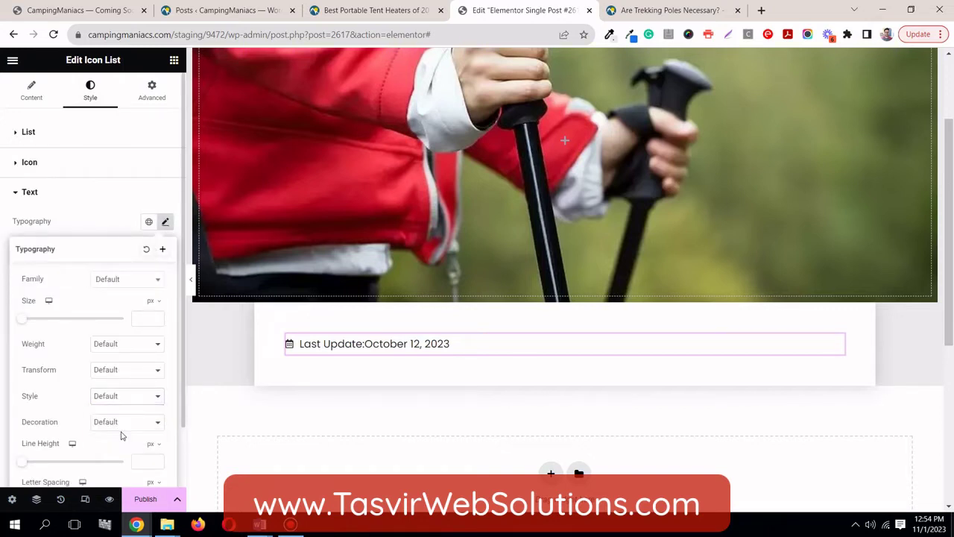
- Add a trailing space after "Last Update:" in the Post Date tag's Before text
click(40, 103)
click(90, 214)
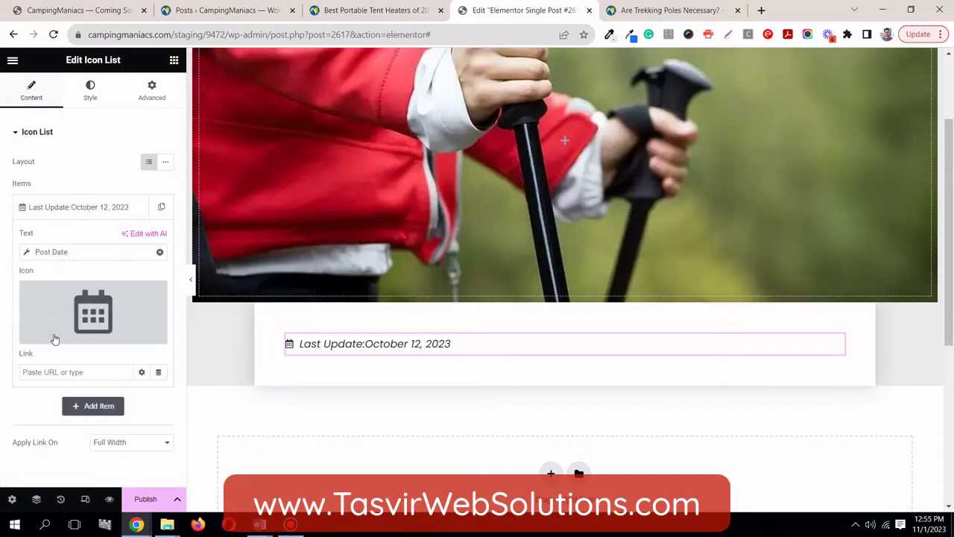
click(26, 254)
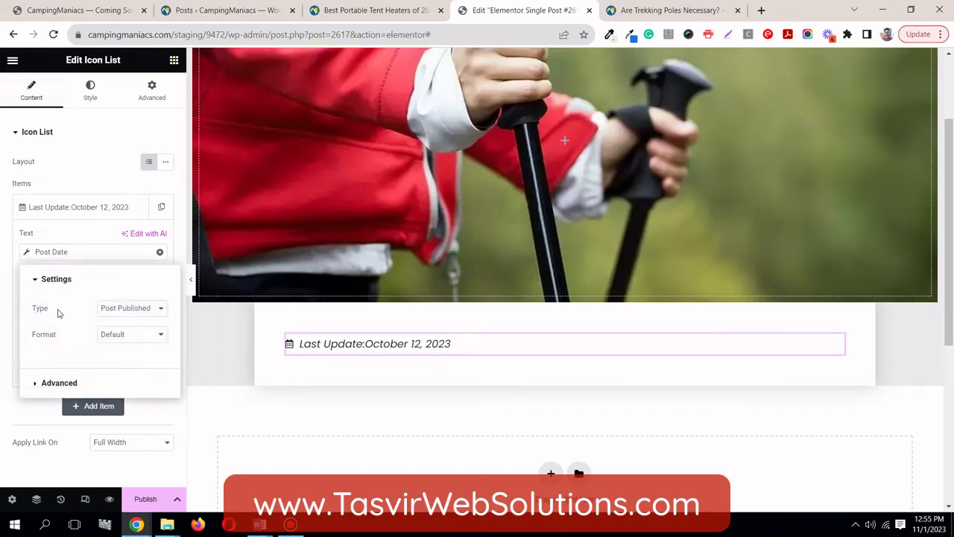
click(60, 383)
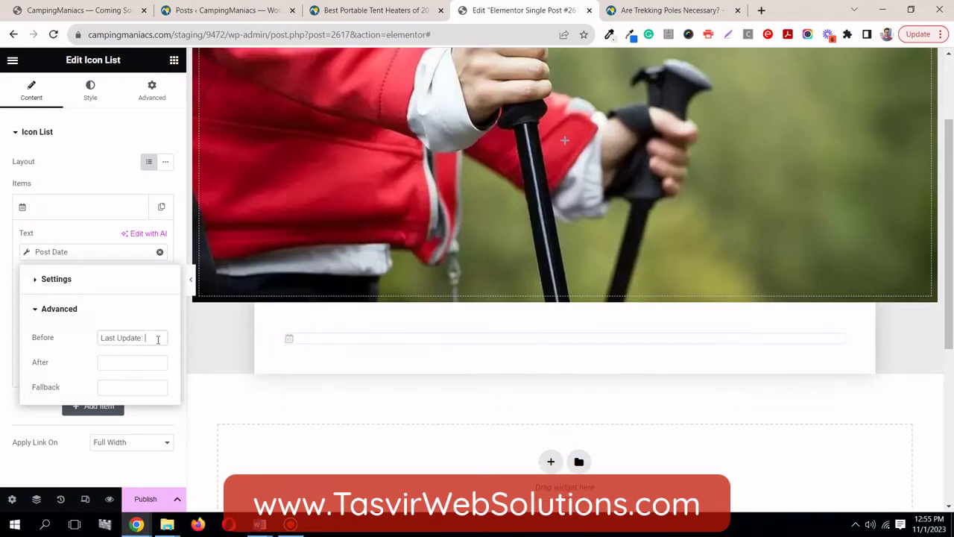
click(79, 213)
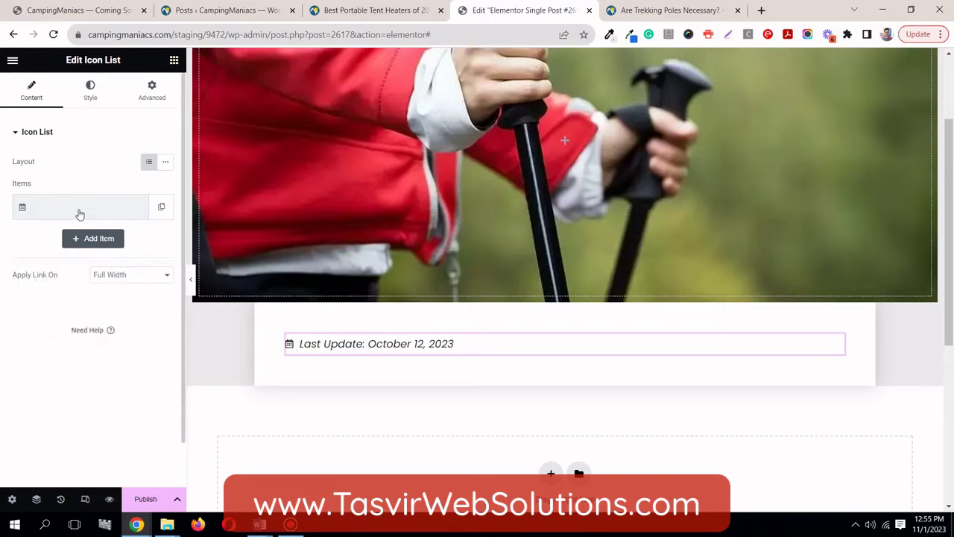
- Colour the calendar icon with the global green and set its size to 18 px
click(91, 90)
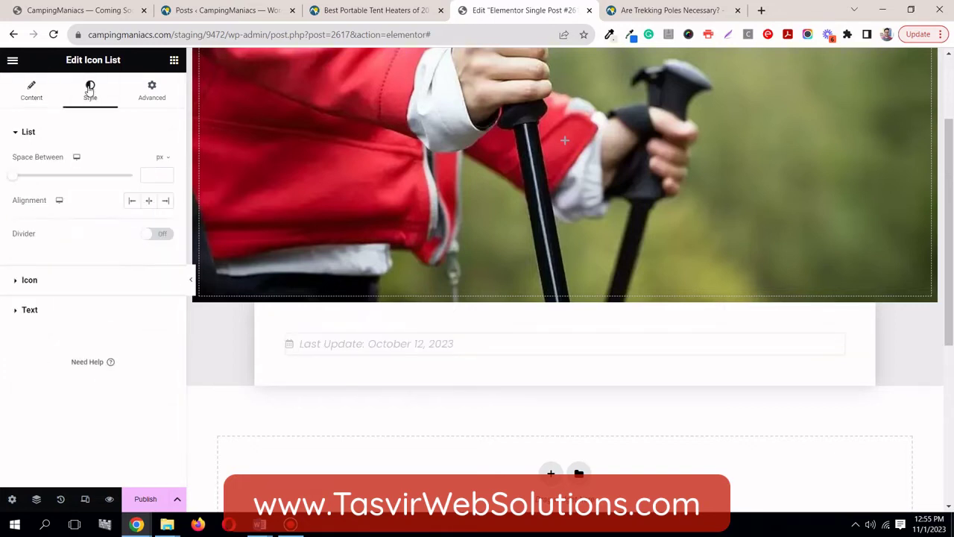
click(138, 289)
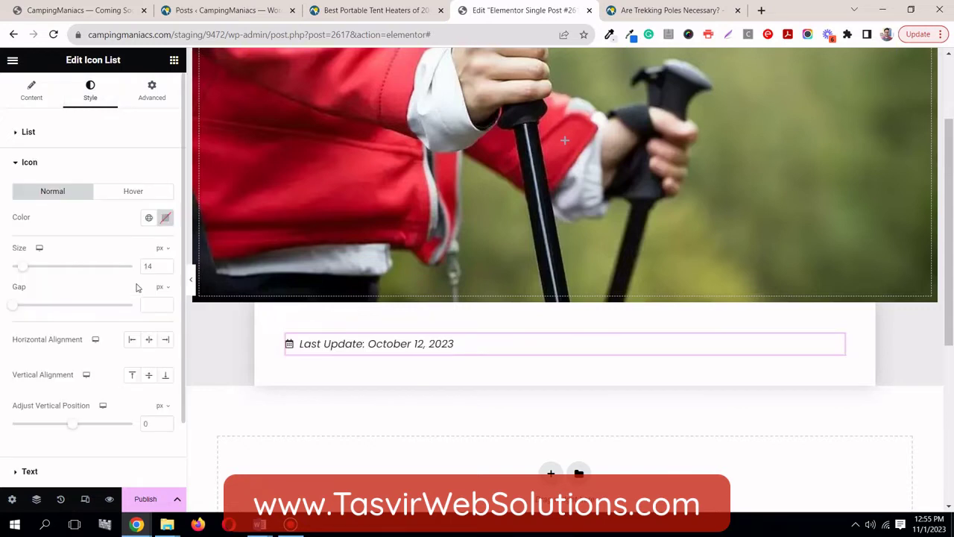
click(149, 217)
scroll(100, 298, down, 3)
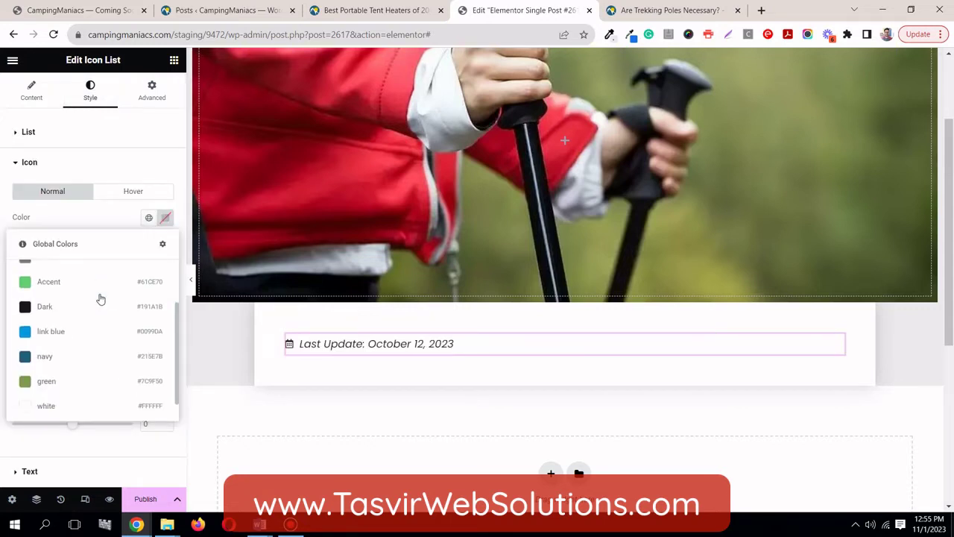
click(82, 361)
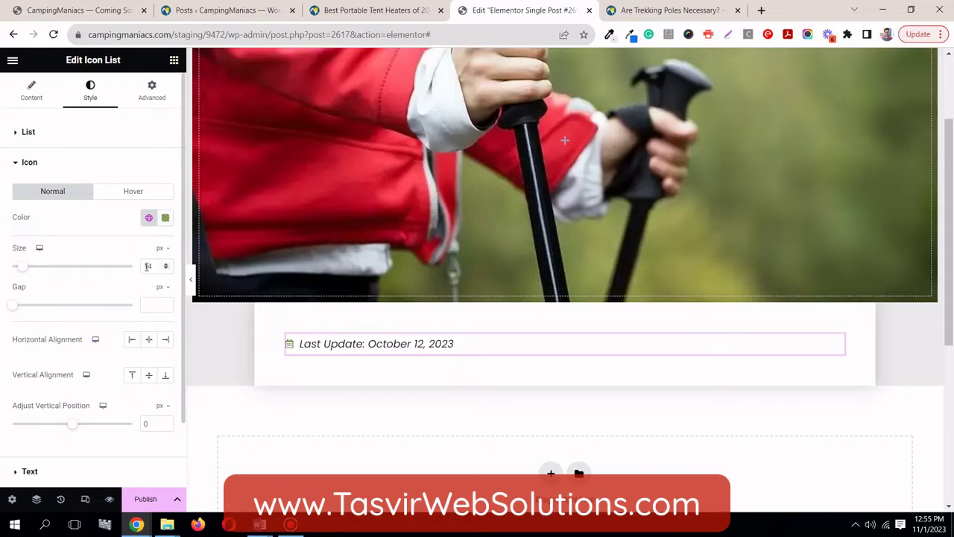
scroll(148, 267, up, 8)
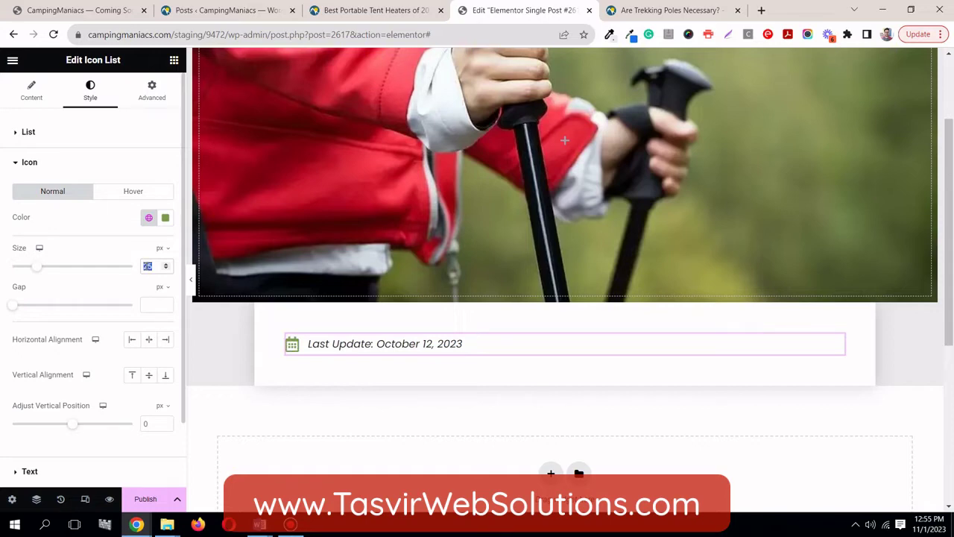
key(BackSpace)
text(18)
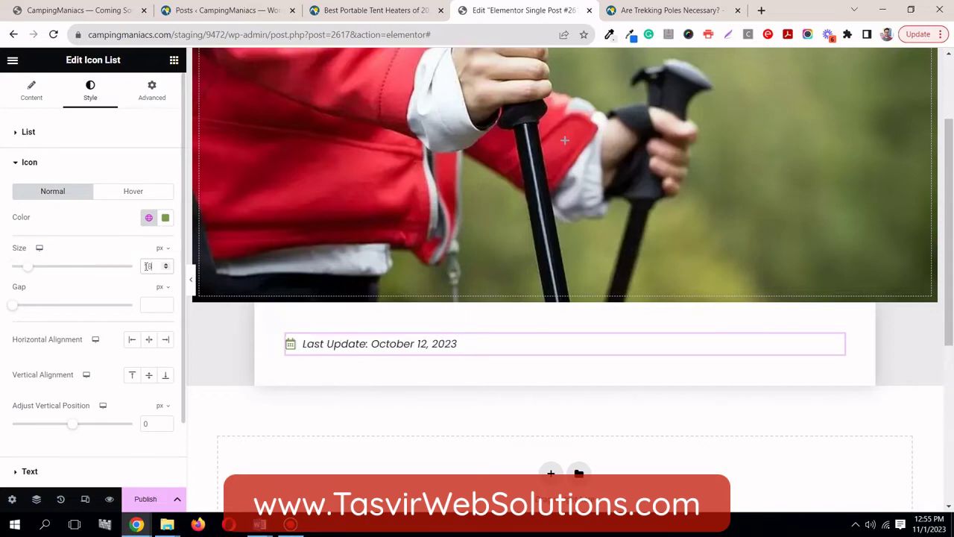
- Check the separator line on the live page and add a Divider widget below the date line inside the white container
click(412, 7)
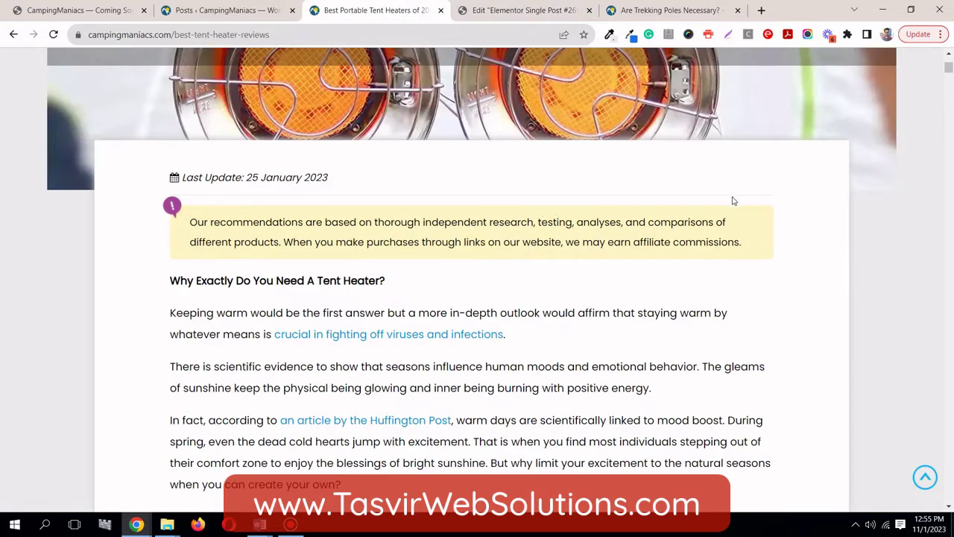
click(486, 8)
click(174, 61)
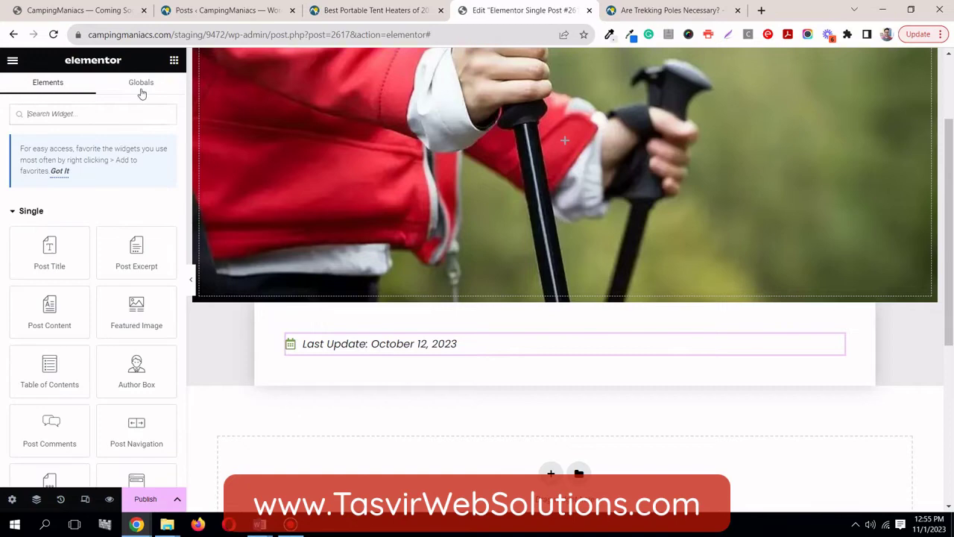
click(89, 114)
text(div)
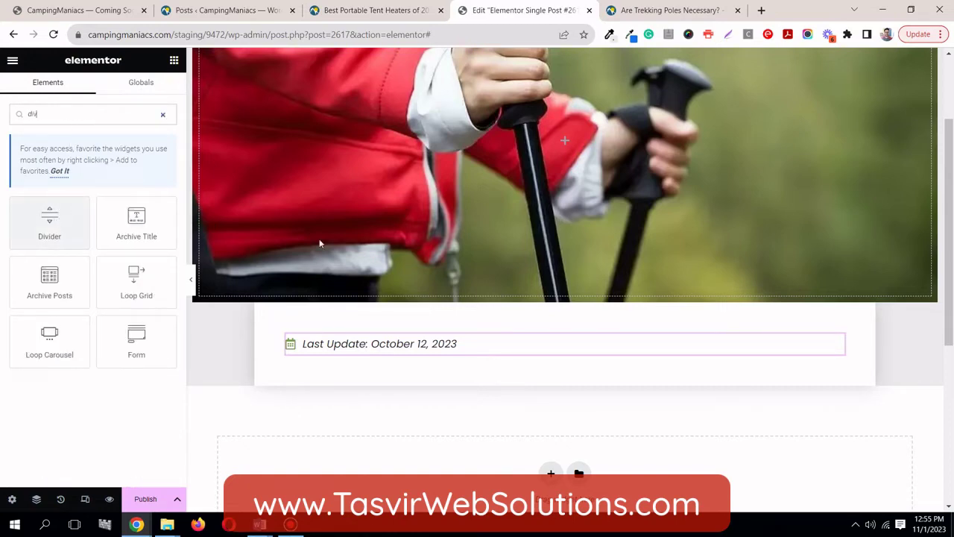
scroll(349, 245, up, 2)
scroll(331, 266, down, 2)
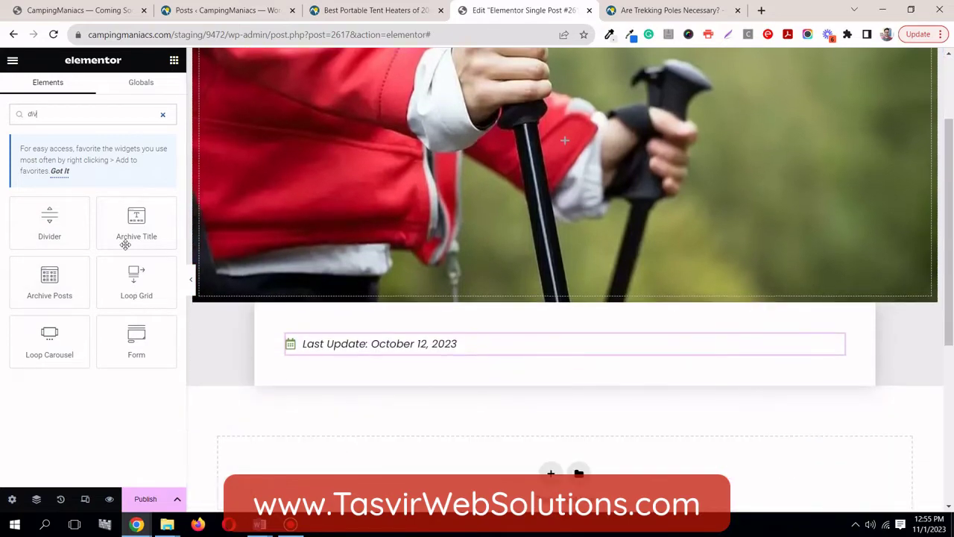
drag(49, 220, 452, 368)
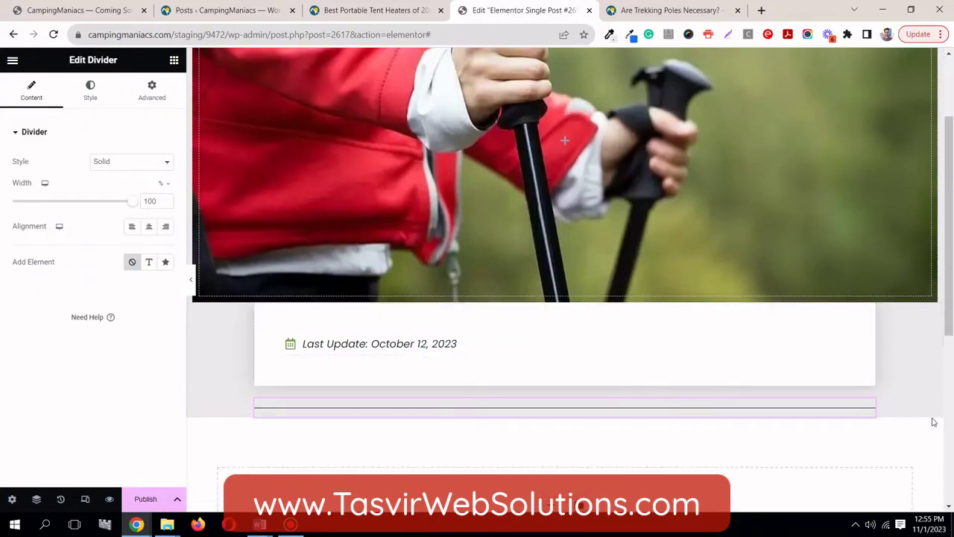
drag(872, 410, 572, 351)
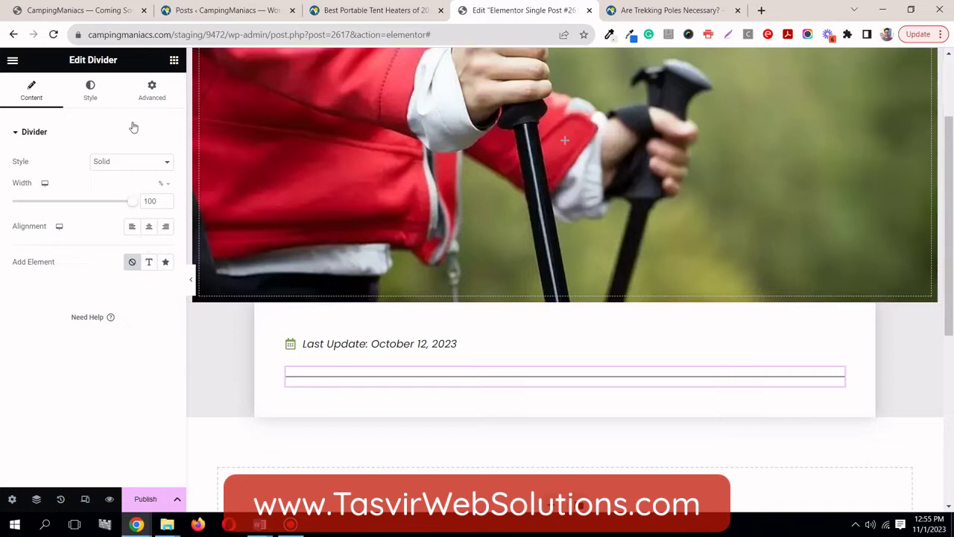
- Lower the opacity of the divider's black colour to #00000026
click(105, 99)
click(166, 163)
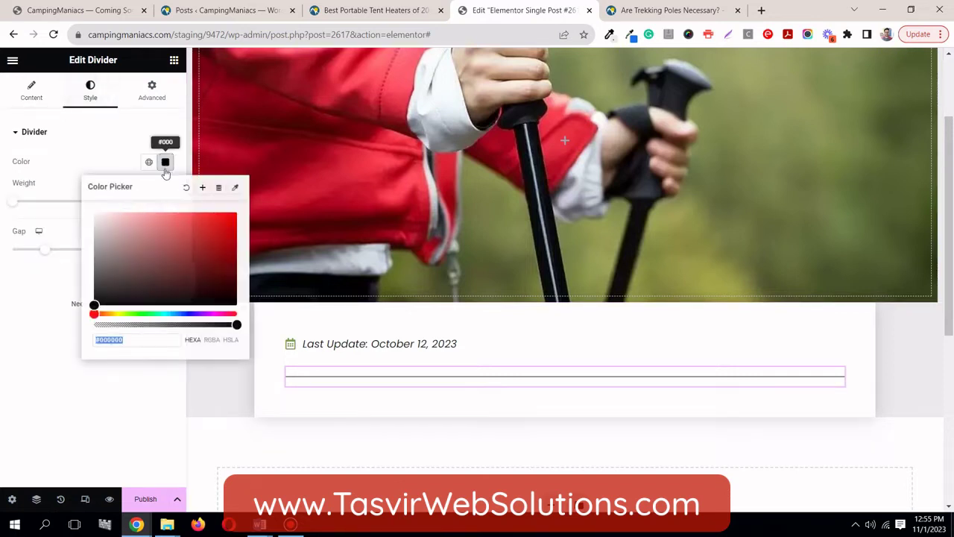
drag(237, 324, 117, 325)
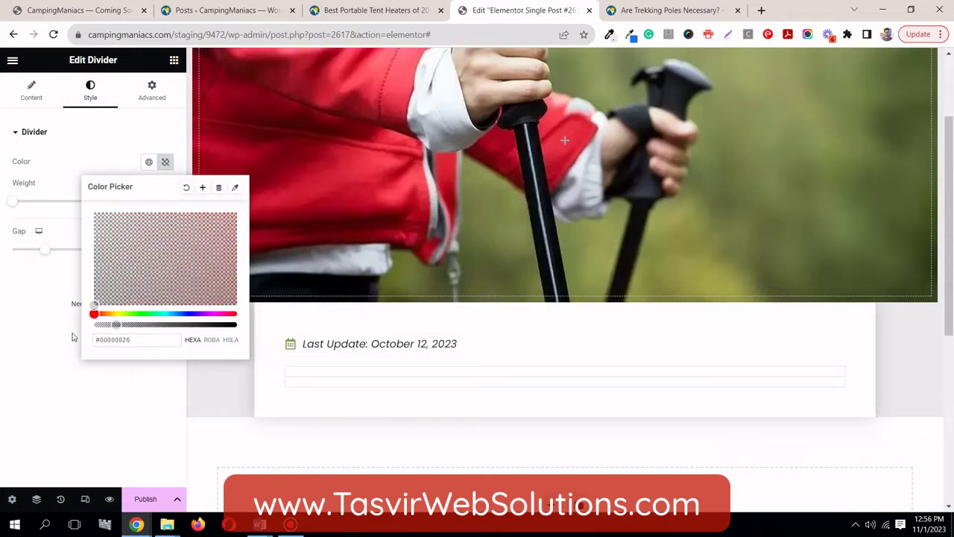
click(39, 340)
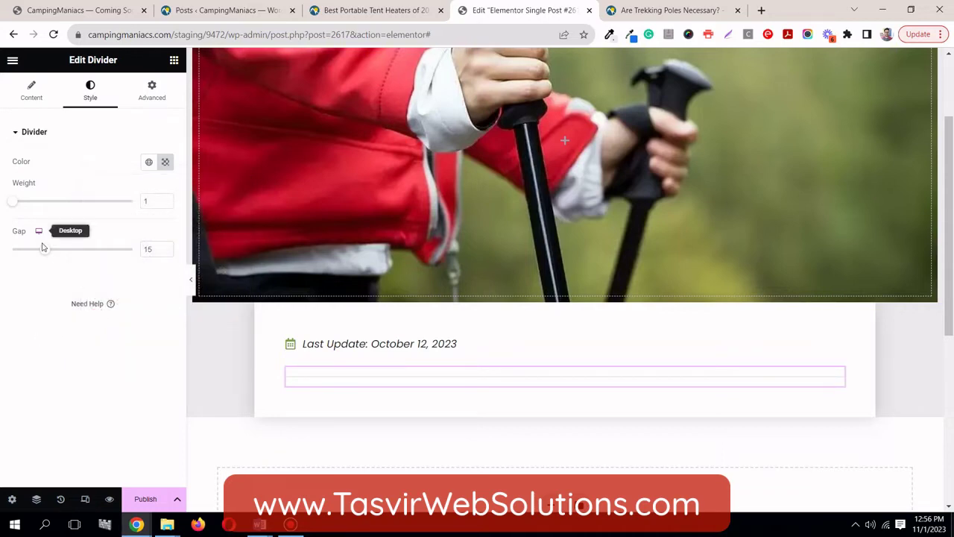
- Reduce the divider's gap to 2
drag(44, 249, 2, 251)
- Check the title overlay on the live tent heater page and add a Post Title widget to the featured-image header container
scroll(498, 309, up, 3)
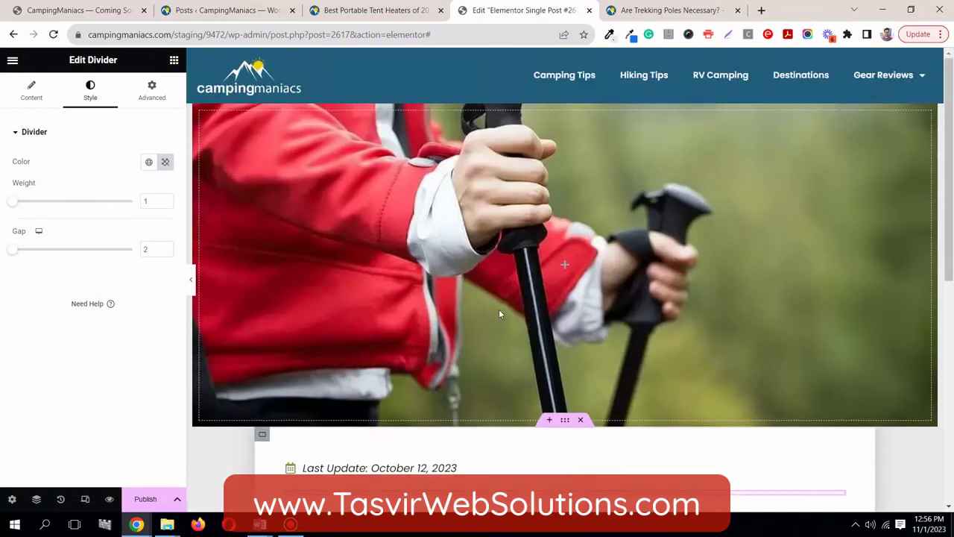
click(411, 9)
scroll(387, 101, up, 4)
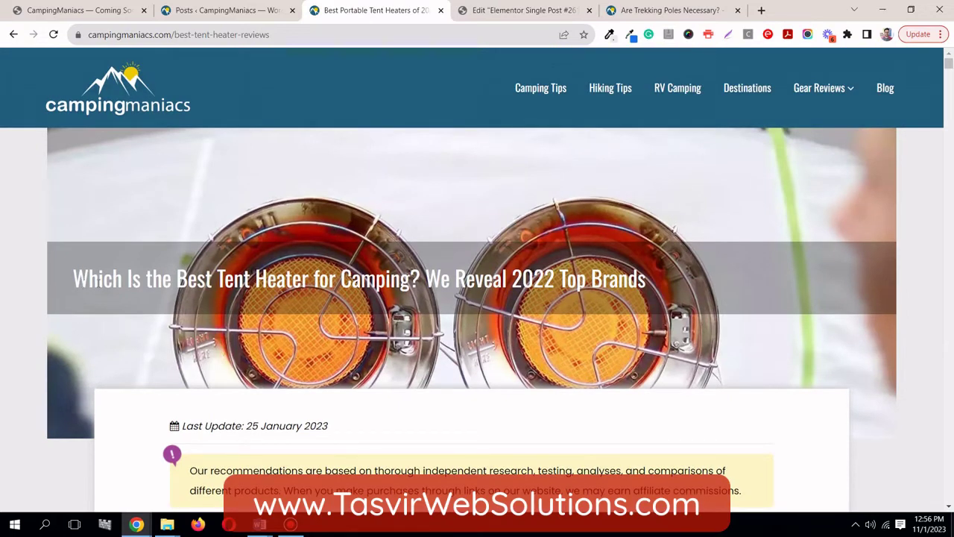
drag(87, 280, 650, 285)
click(650, 284)
click(463, 8)
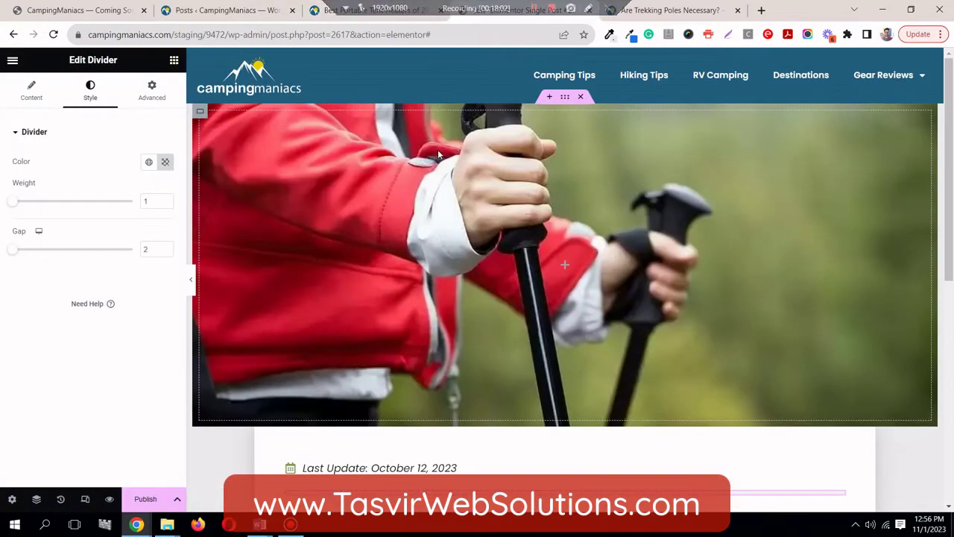
click(174, 59)
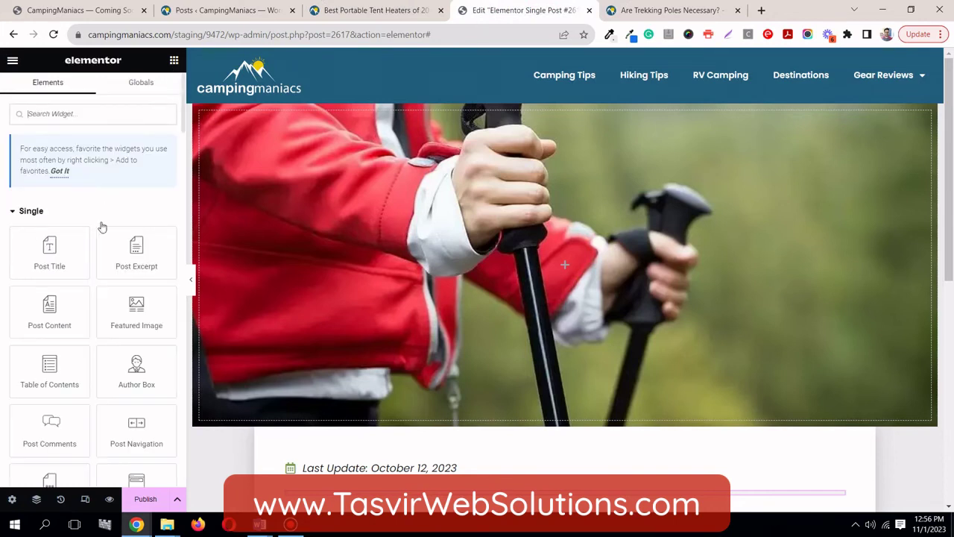
drag(60, 255, 536, 290)
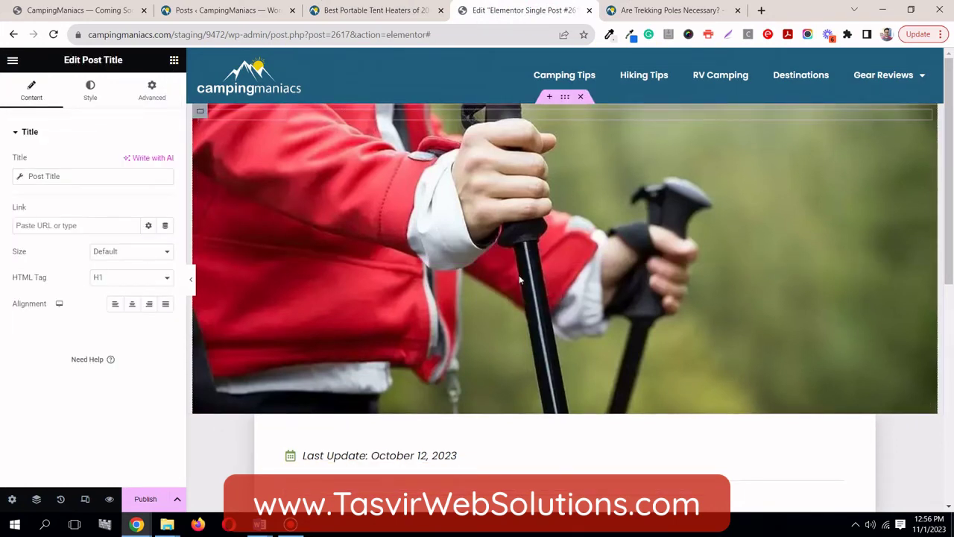
- Open the settings of the header container that holds the featured image and post title
click(568, 101)
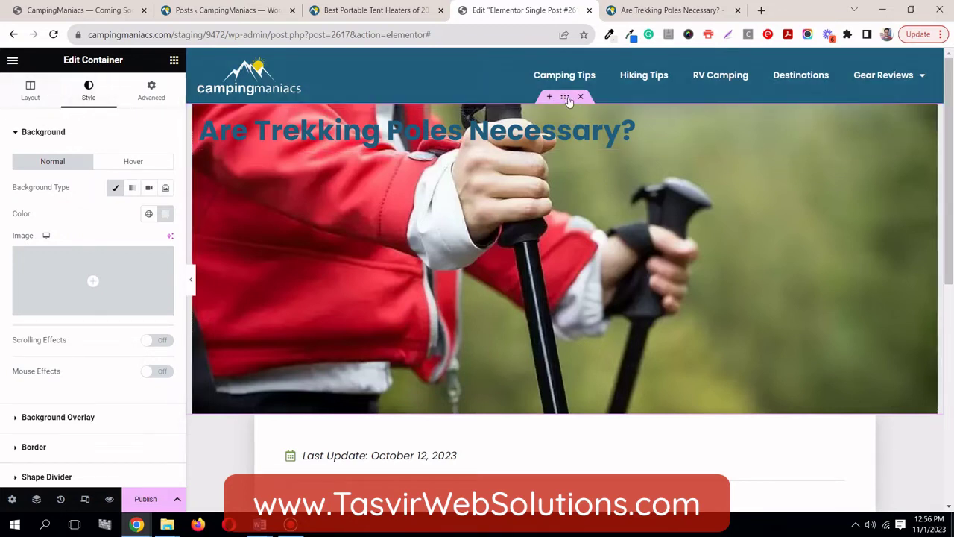
- Set the hero container's Justify Content to Center so the post title sits at mid-height of the featured image
click(200, 111)
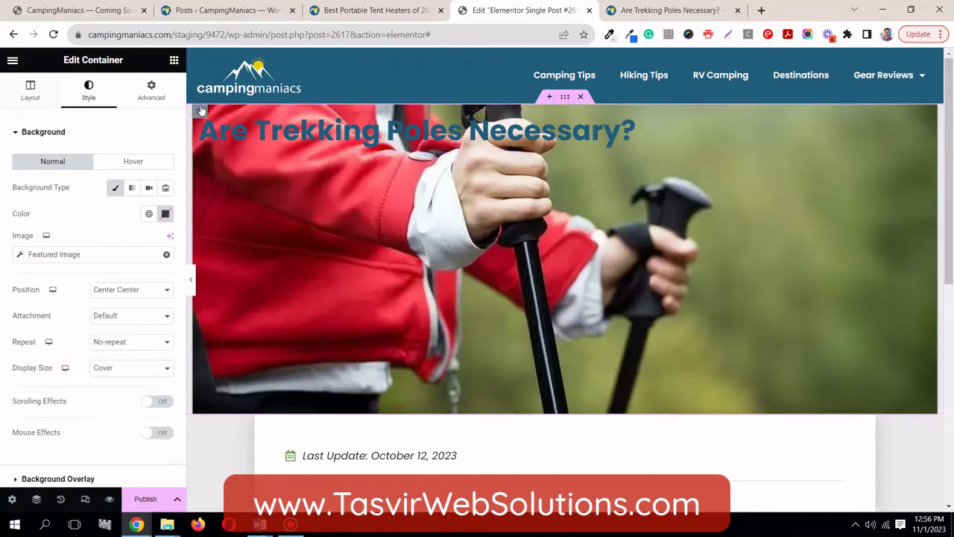
click(33, 96)
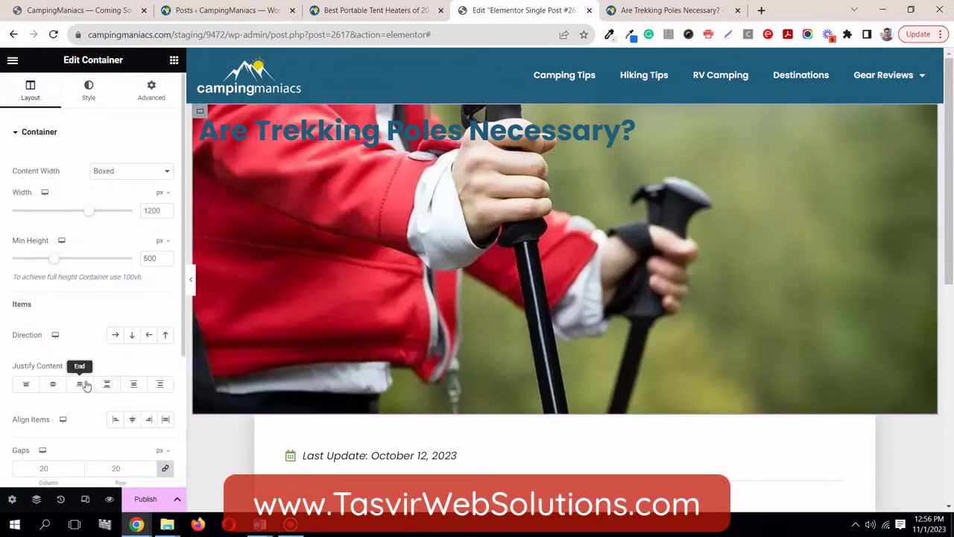
scroll(85, 385, down, 1)
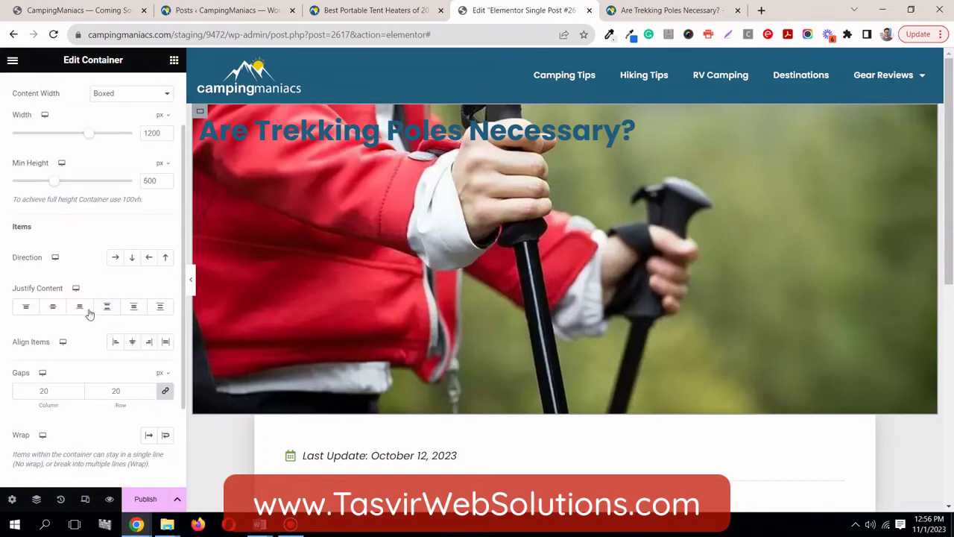
click(53, 310)
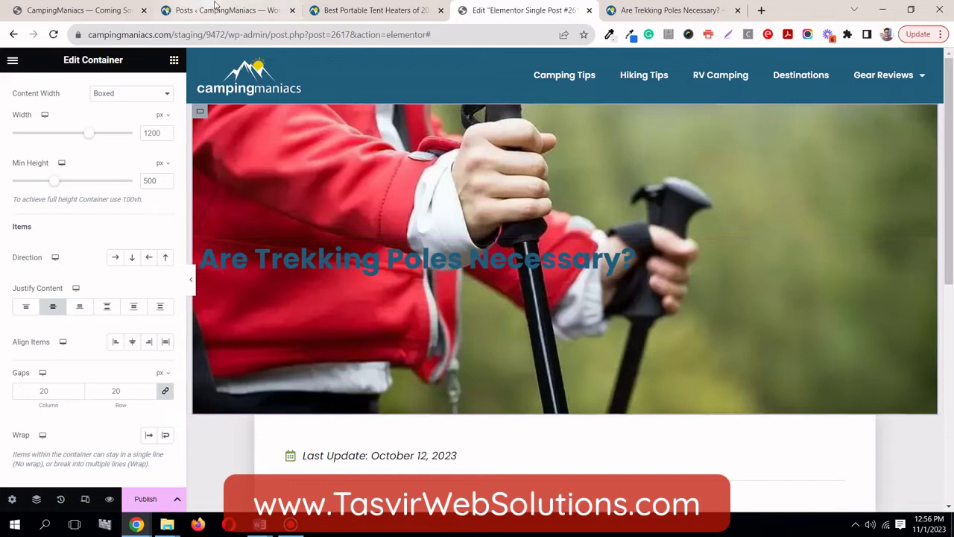
- Set the Post Title widget's text color to the global color white
click(924, 246)
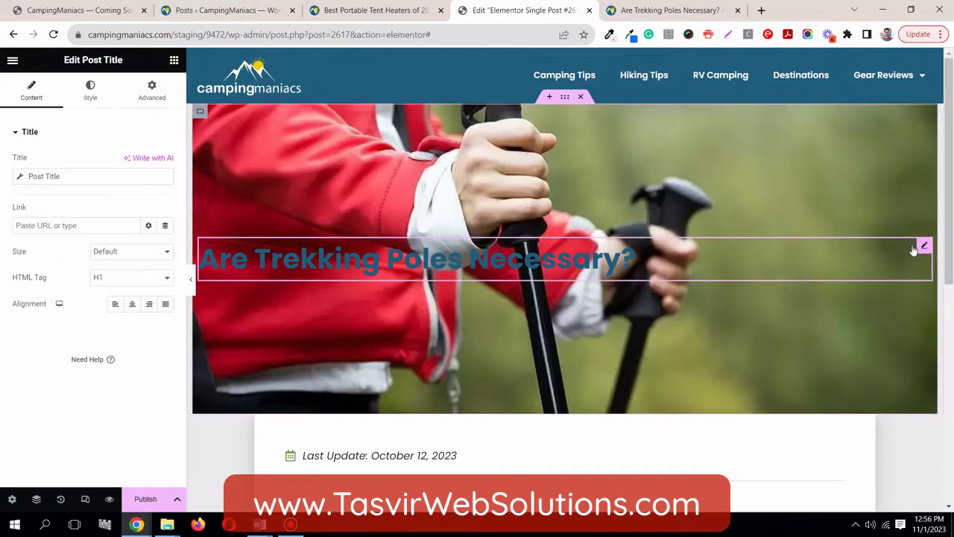
click(104, 98)
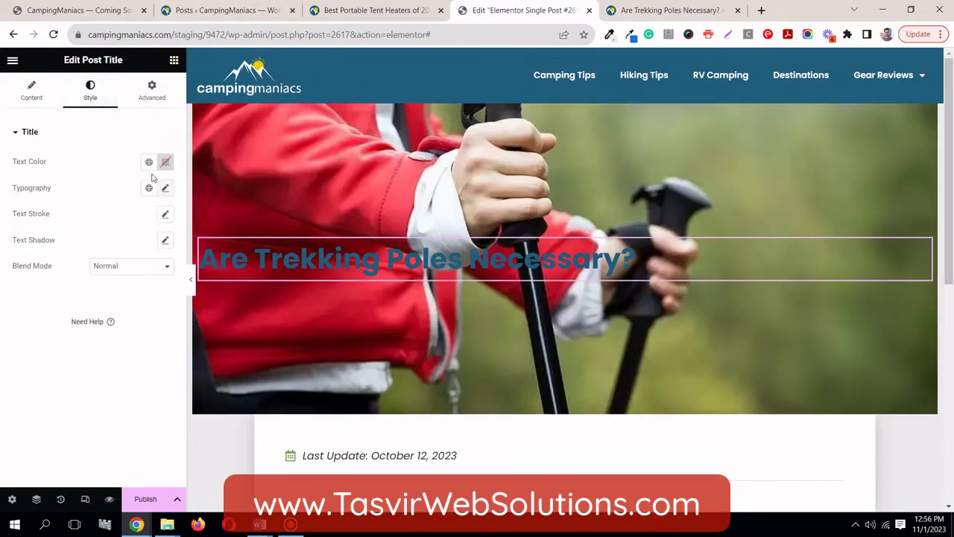
click(149, 165)
scroll(72, 320, down, 3)
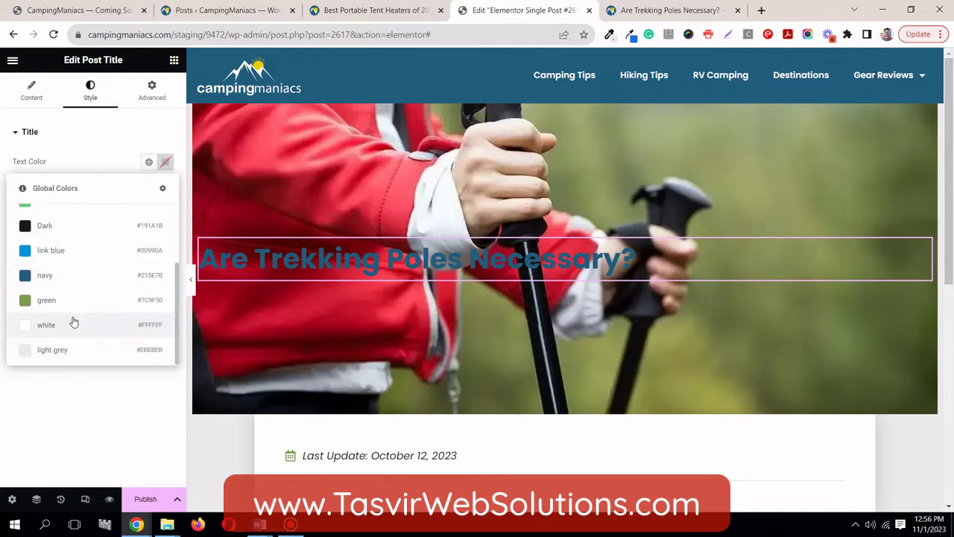
click(72, 321)
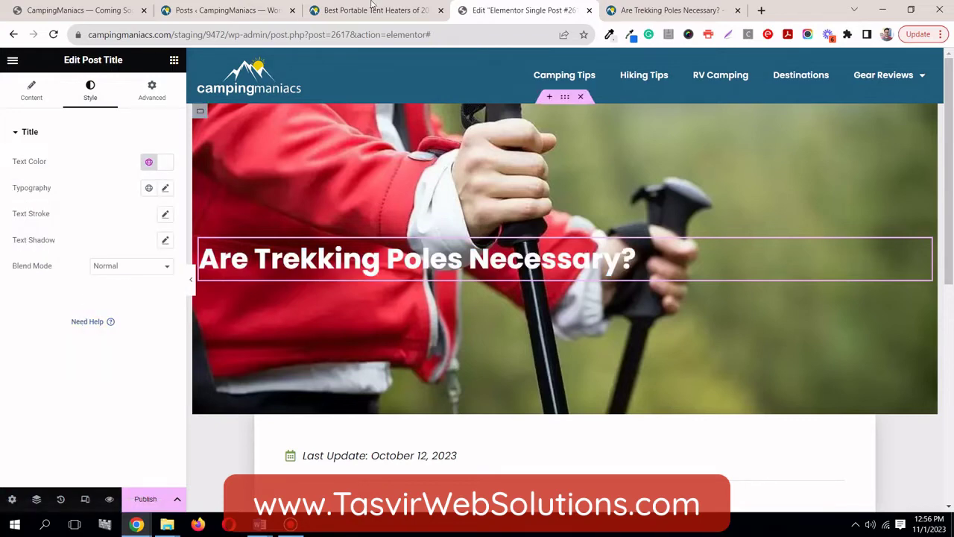
- Check the title band on the tent heater reference page and give the Post Title a Classic background in the global color Dark
click(373, 9)
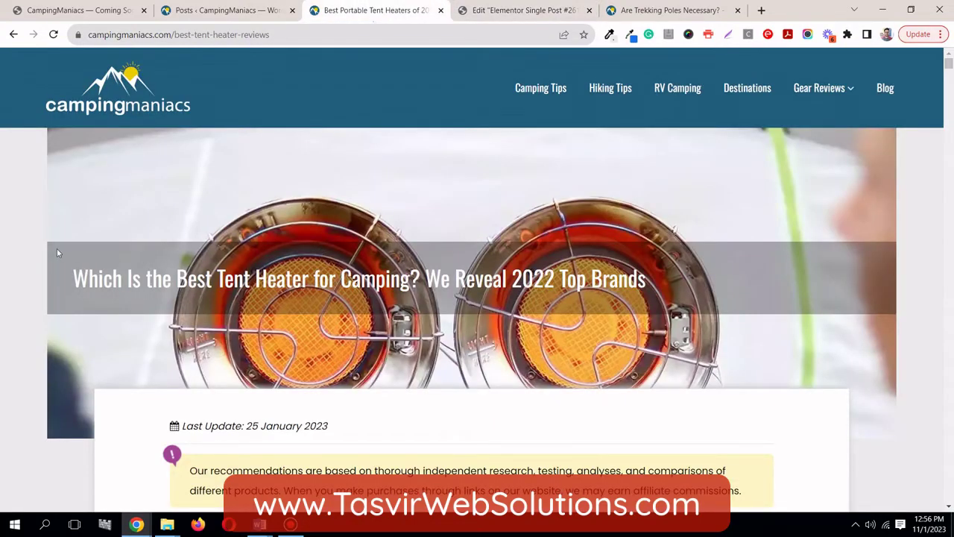
click(535, 6)
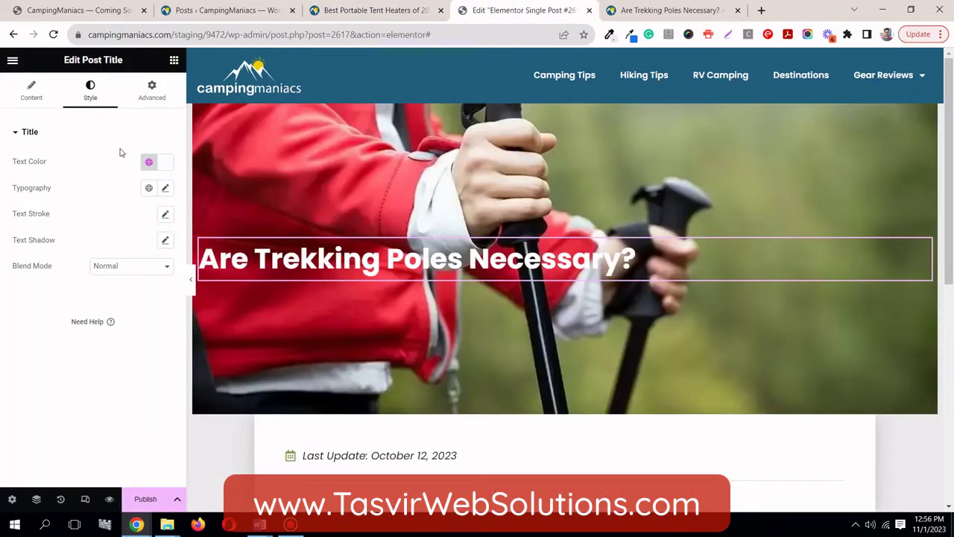
click(148, 101)
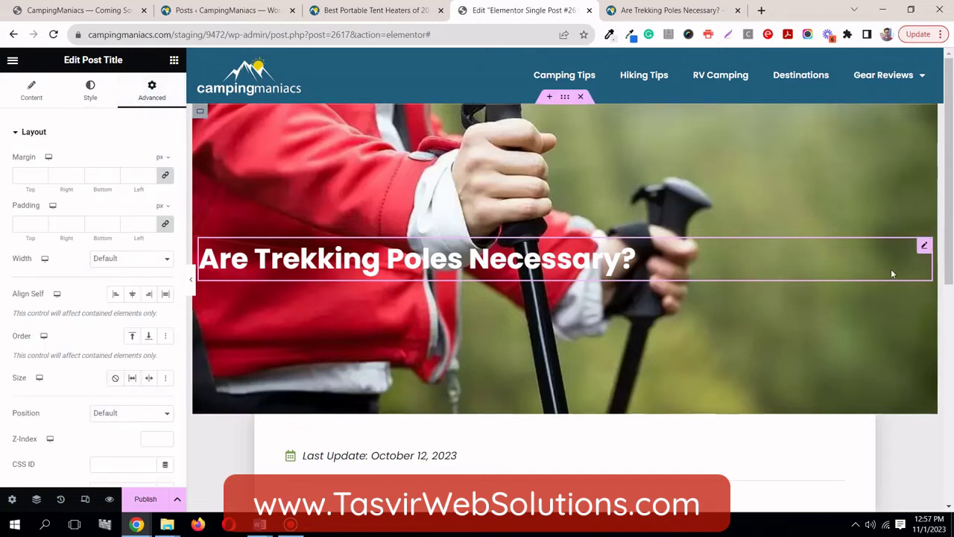
scroll(75, 313, down, 2)
scroll(76, 313, down, 2)
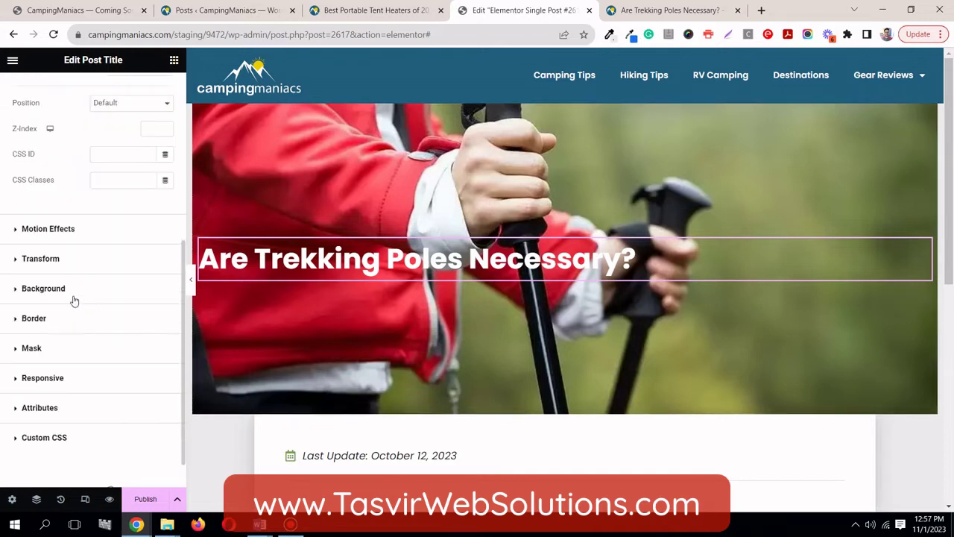
click(73, 298)
click(149, 277)
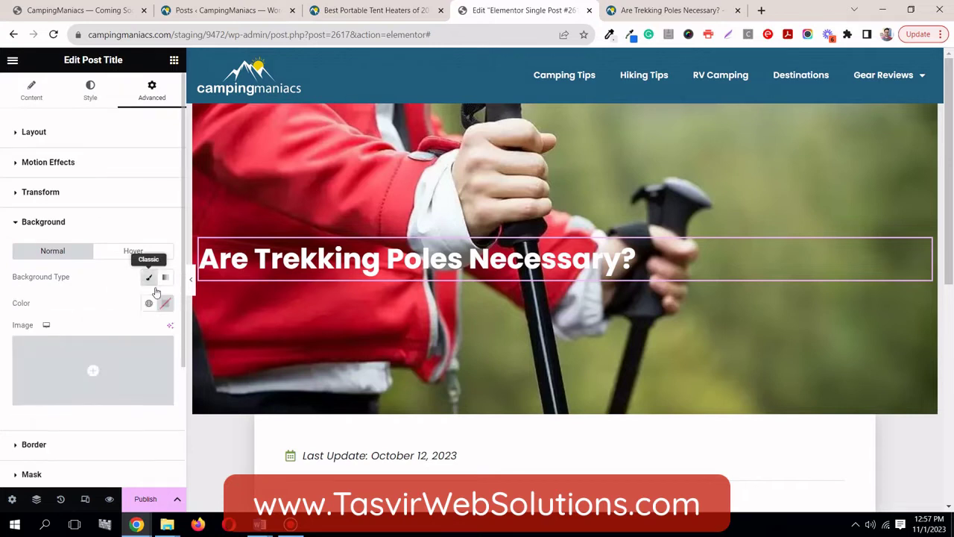
click(166, 305)
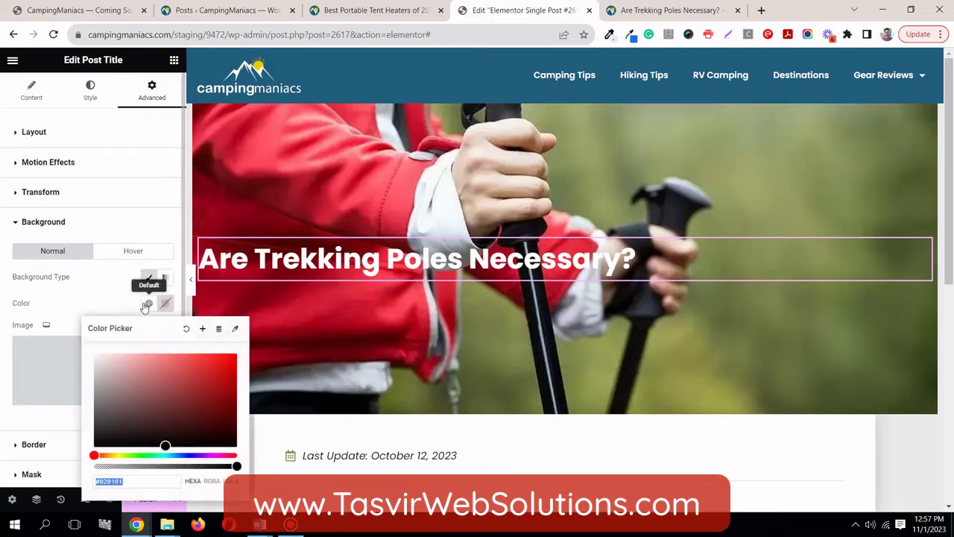
click(148, 305)
scroll(96, 388, down, 2)
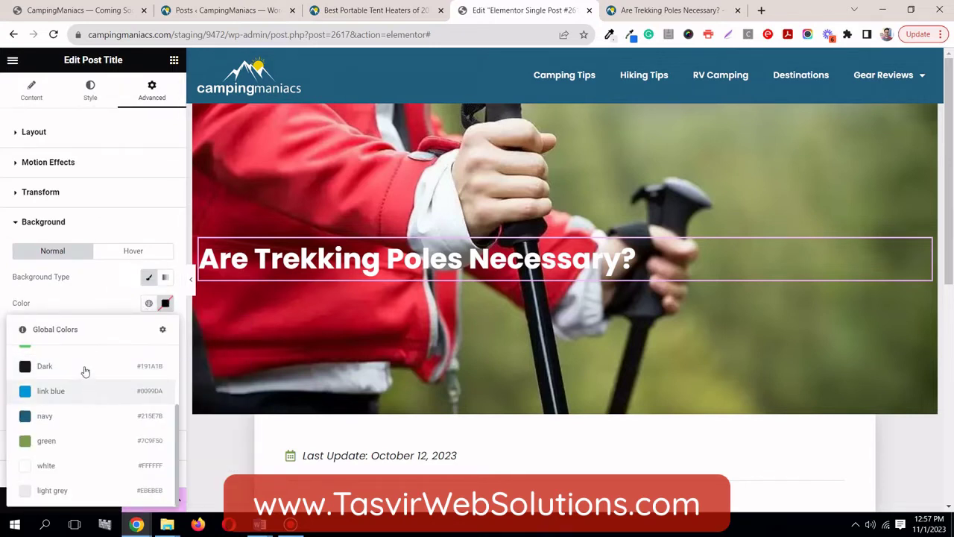
click(85, 369)
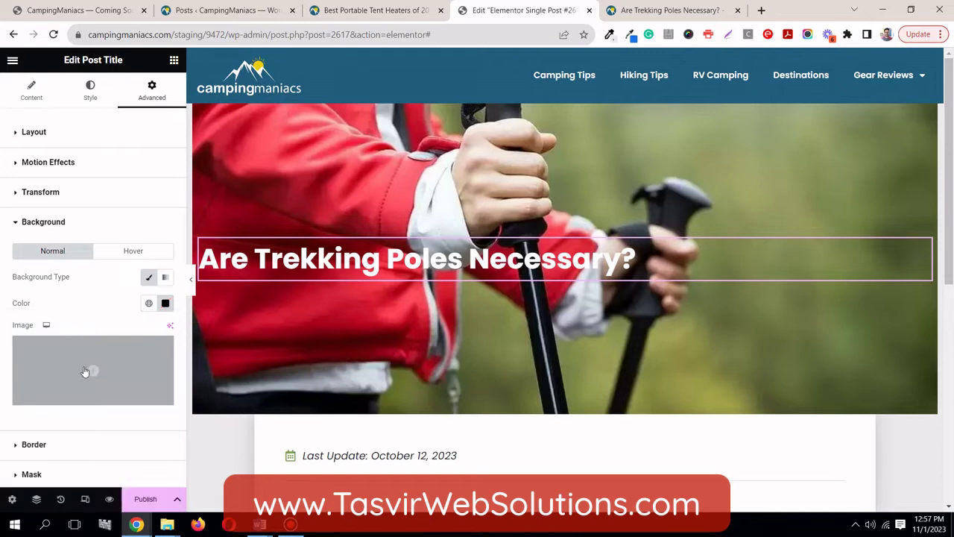
- Lower the opacity of the Post Title's background color to about half, giving #191A1B7D
click(166, 306)
drag(236, 465, 164, 468)
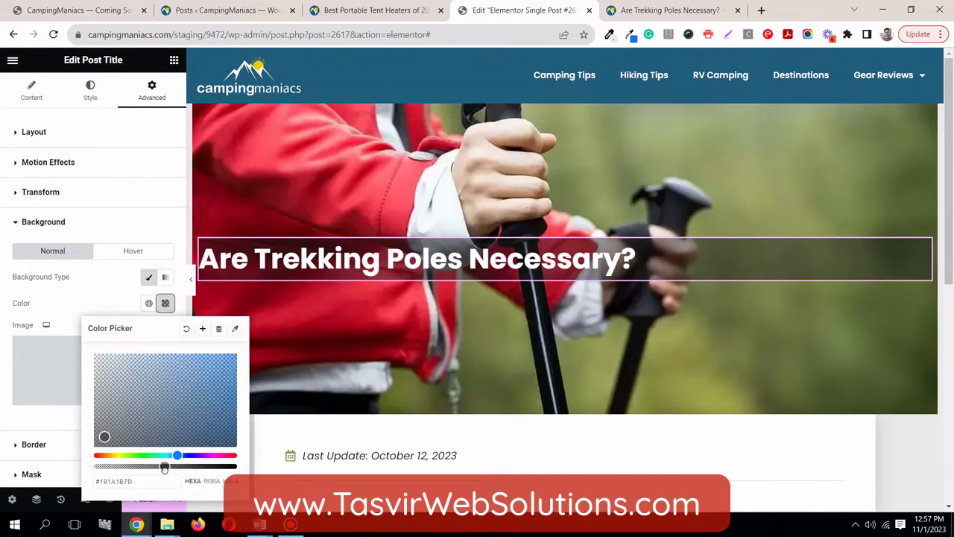
click(70, 308)
- Compare the title's overlay band, spacing and text on the tent heater reference page with the post title in the template
click(371, 10)
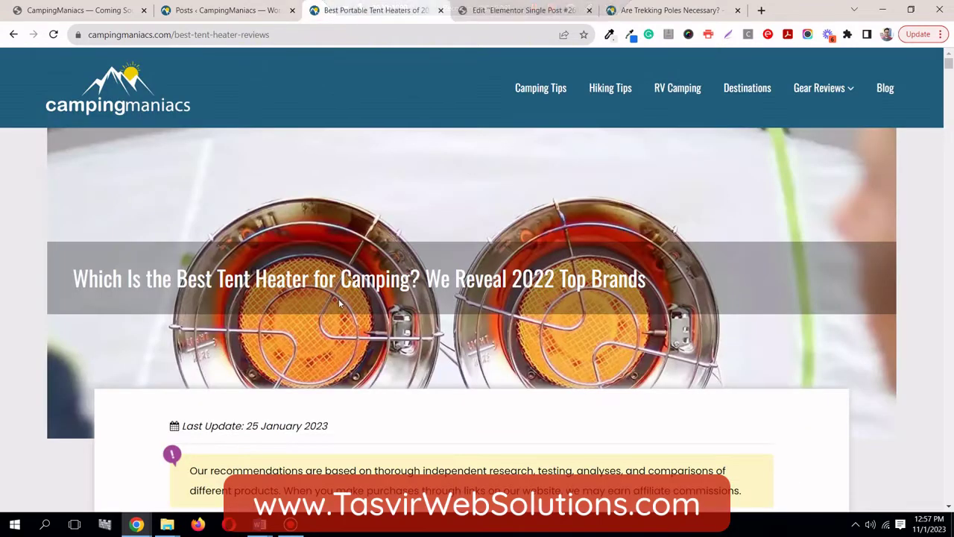
mouse_move(552, 8)
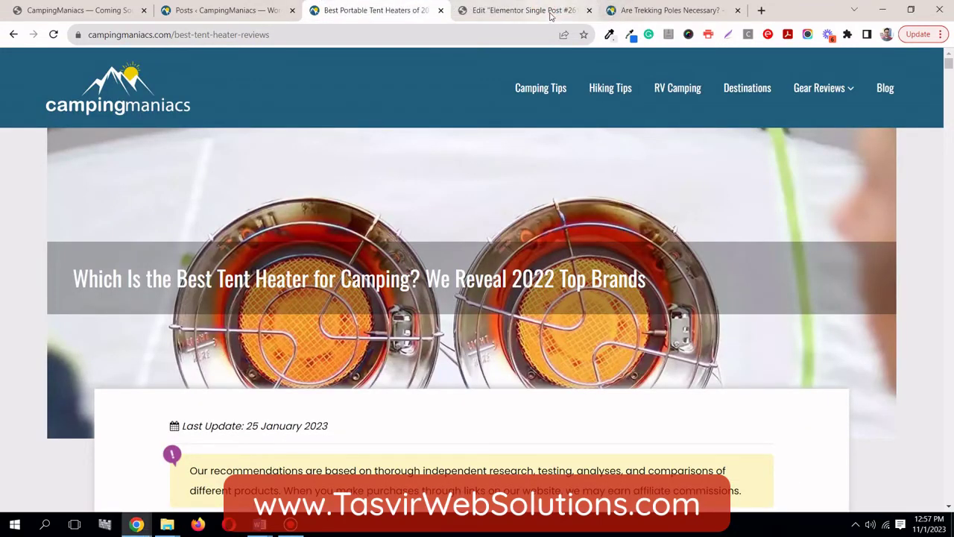
click(292, 525)
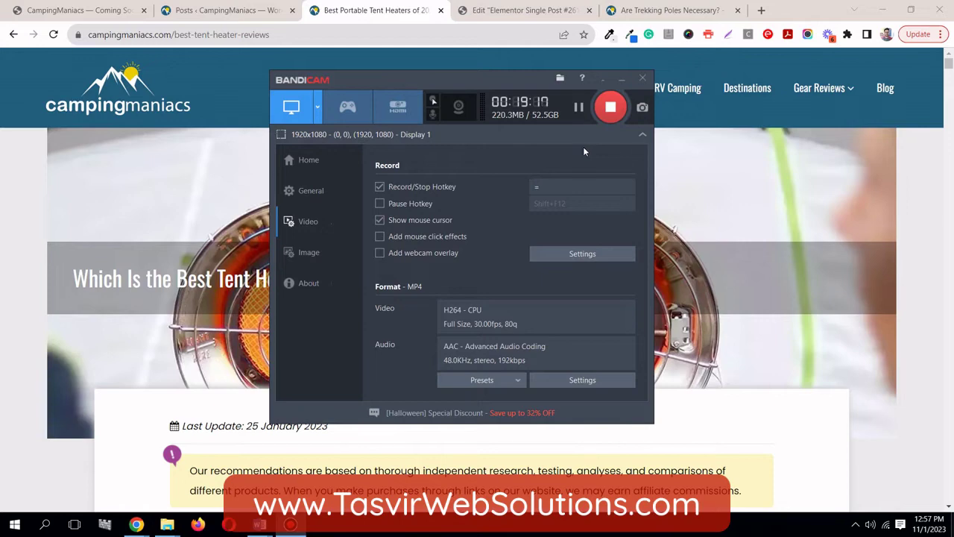
click(622, 79)
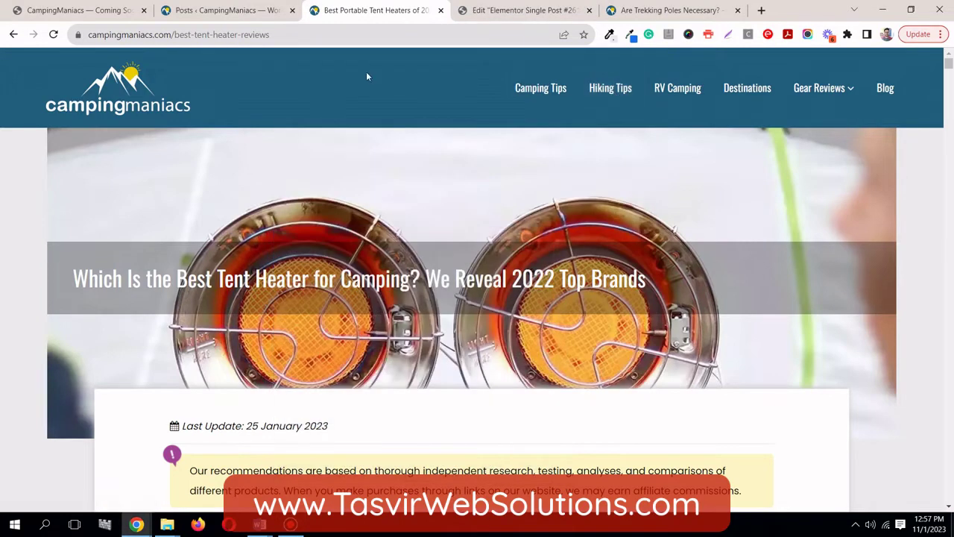
click(465, 8)
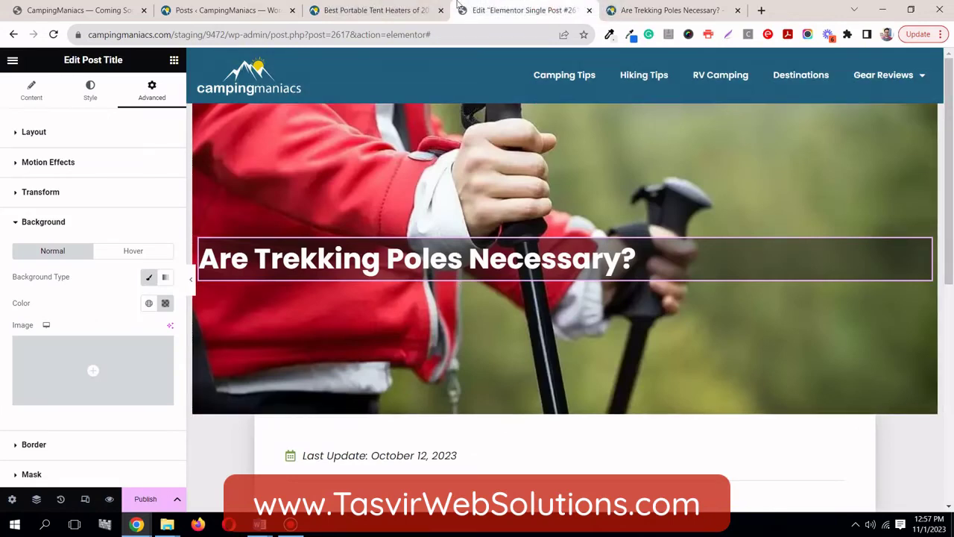
click(285, 526)
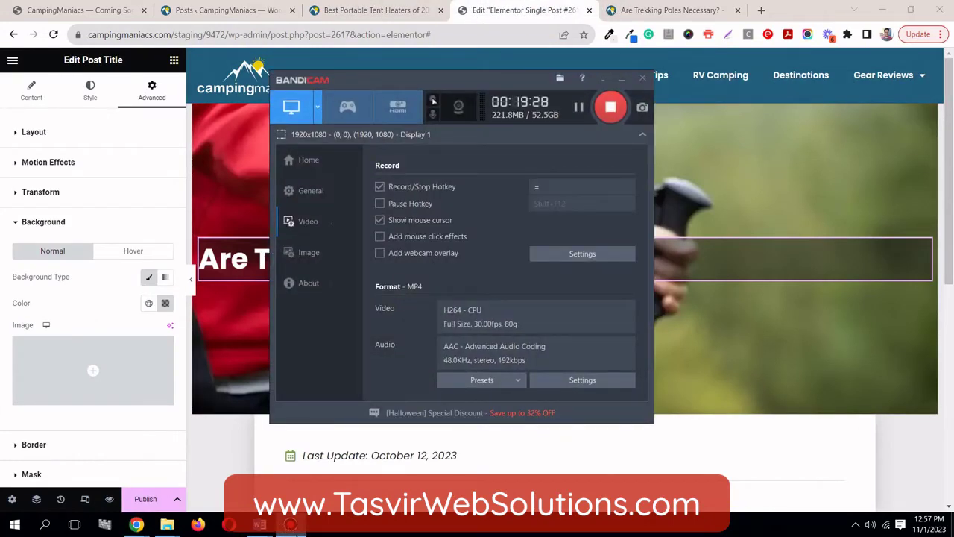
click(290, 525)
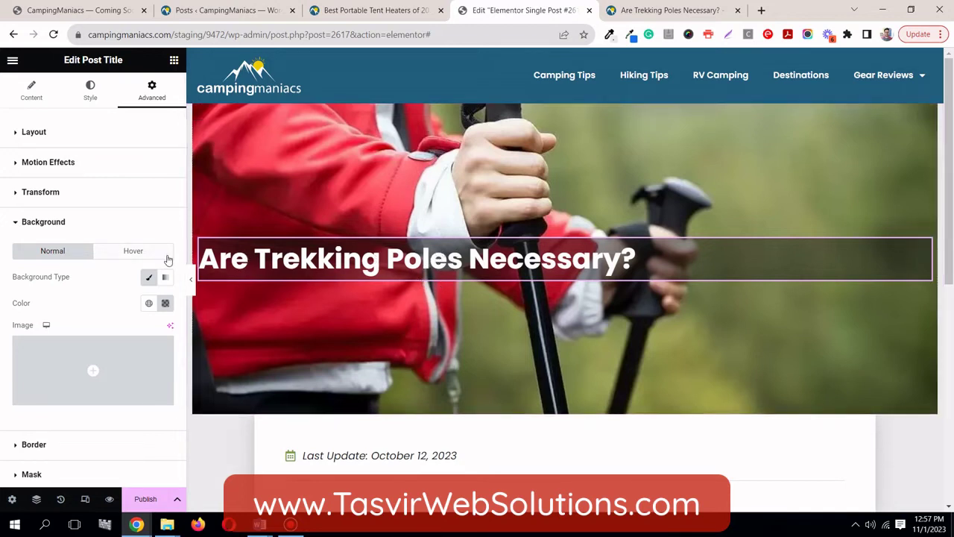
click(378, 8)
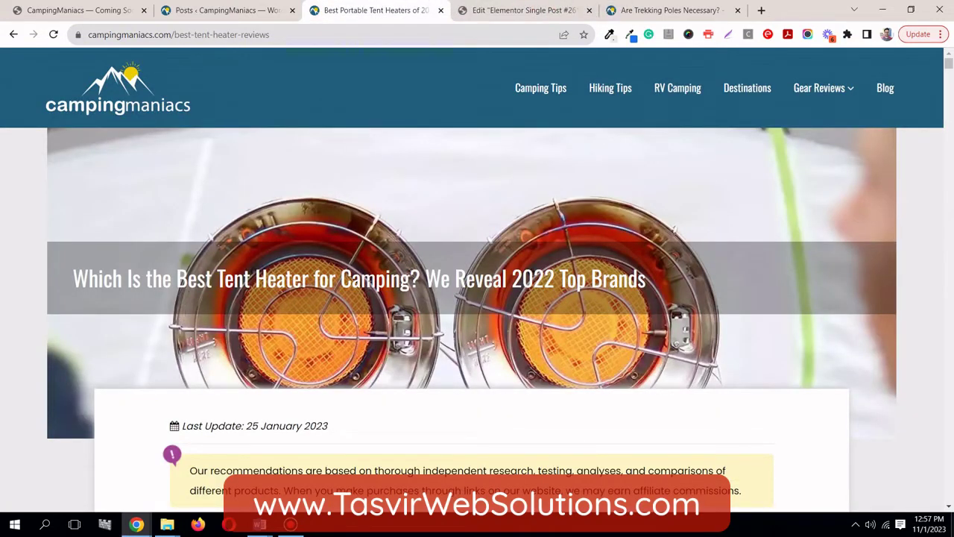
click(466, 13)
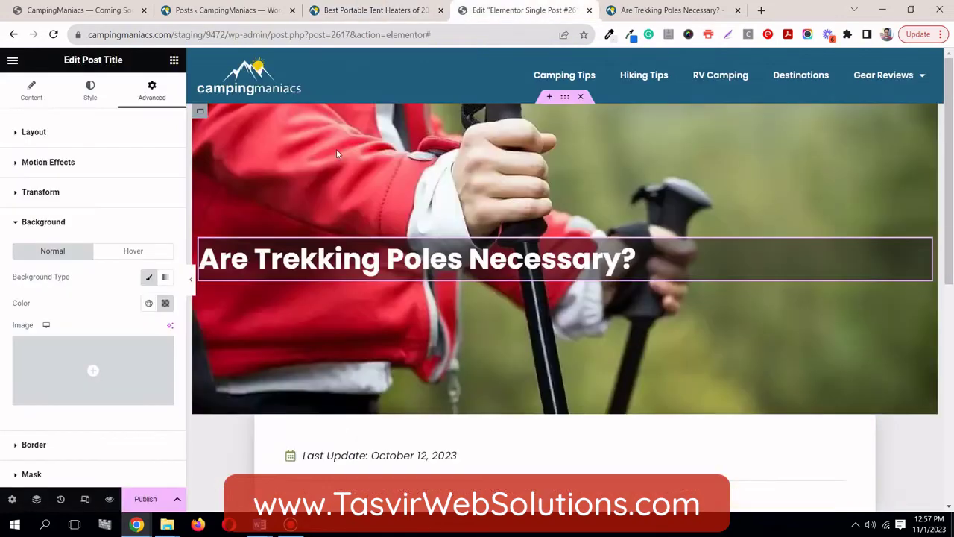
click(350, 7)
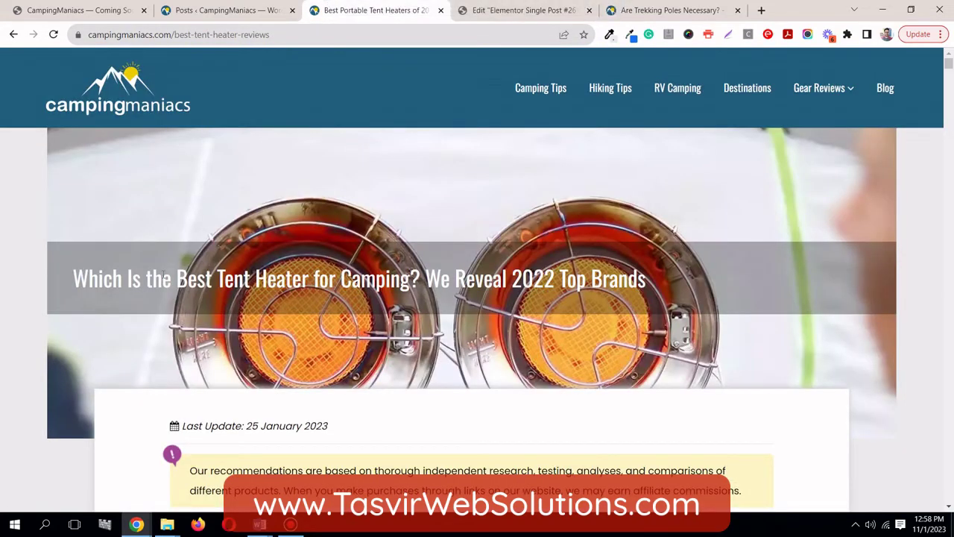
drag(96, 279, 638, 279)
click(639, 276)
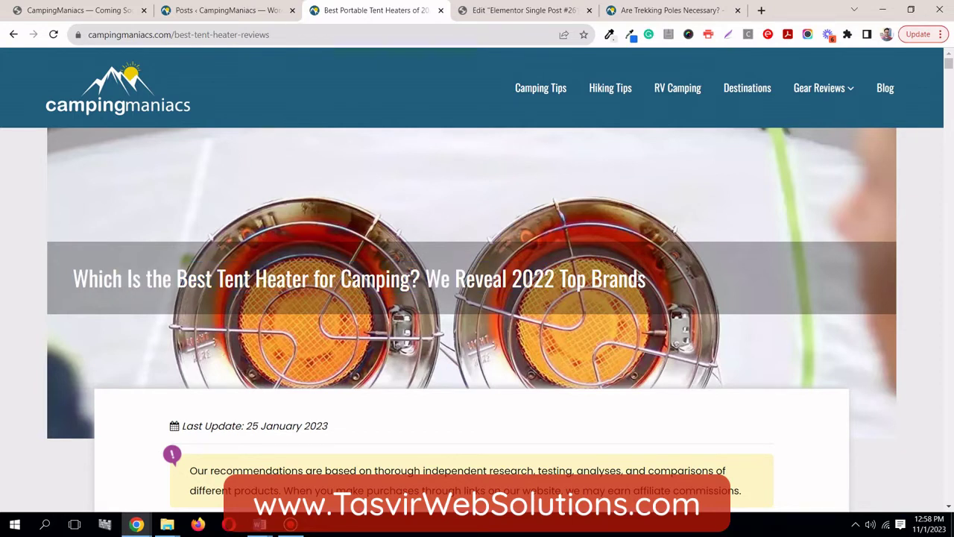
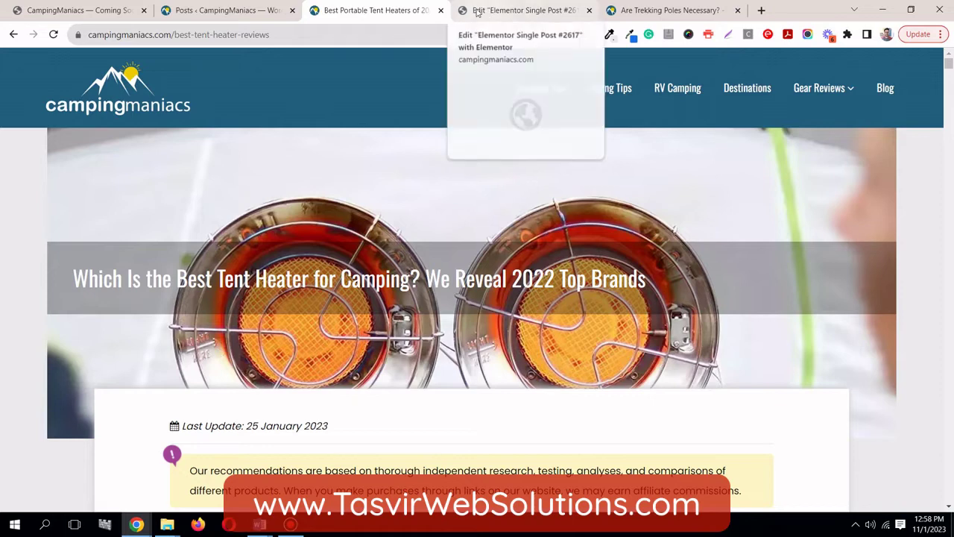
- Inspect the reference page's H1 heading to examine its font family, size and weight, and return to the Elementor template
right_click(182, 279)
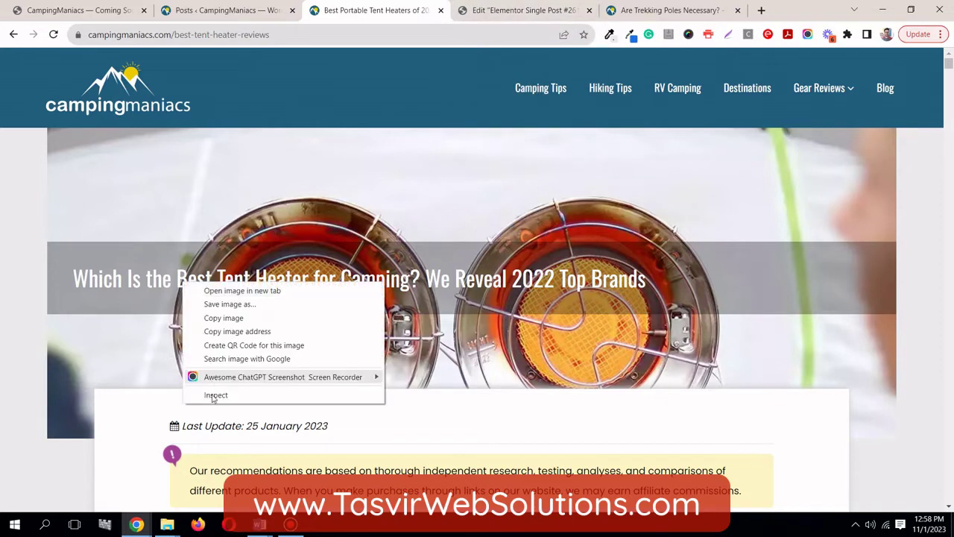
click(211, 398)
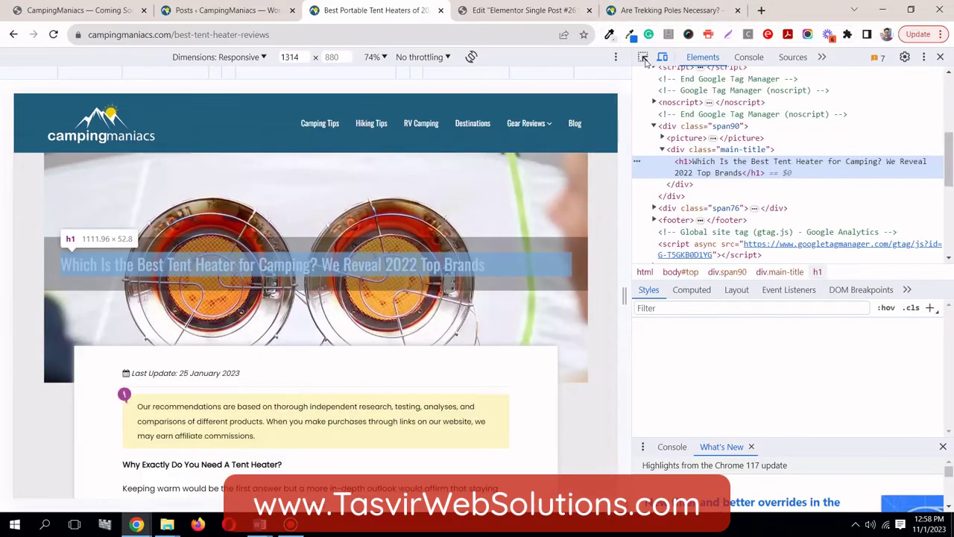
click(644, 59)
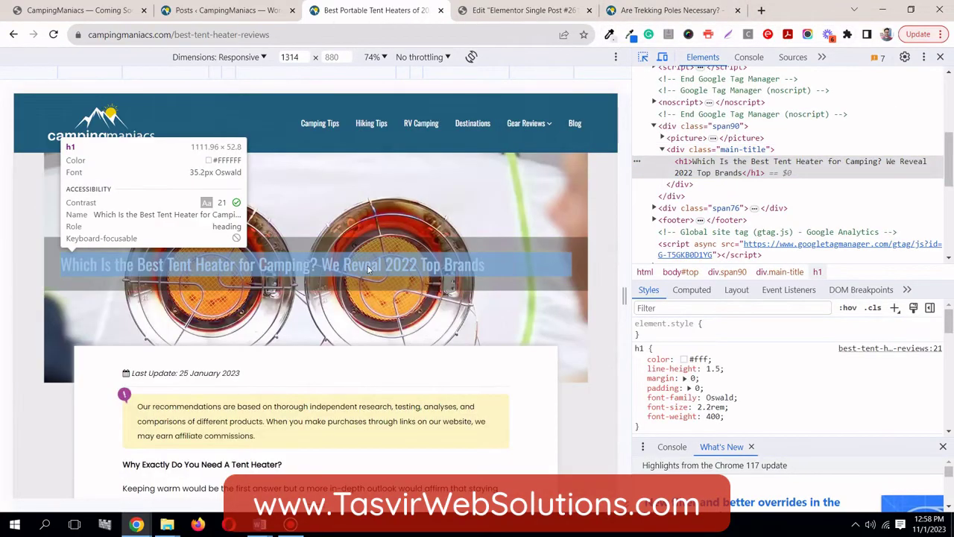
key(ctrl+Tab)
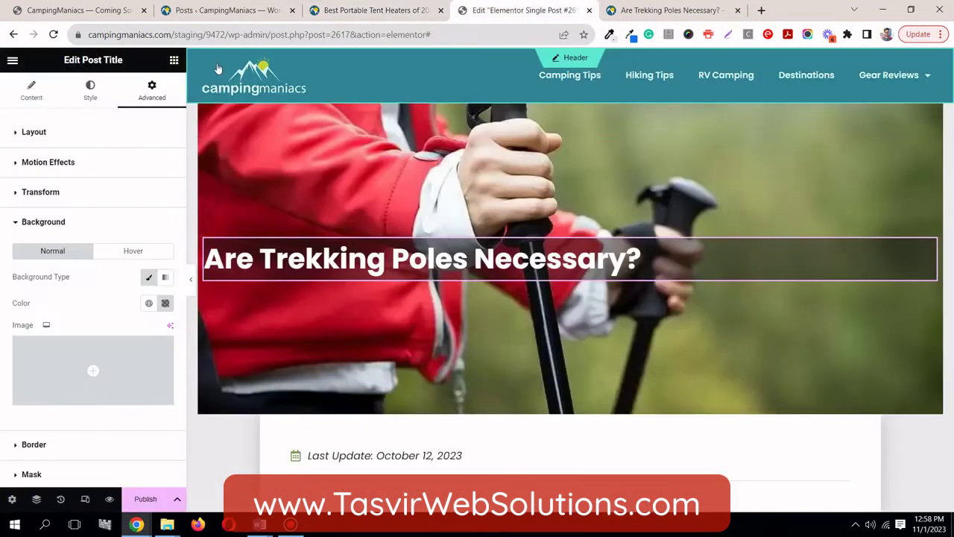
click(287, 527)
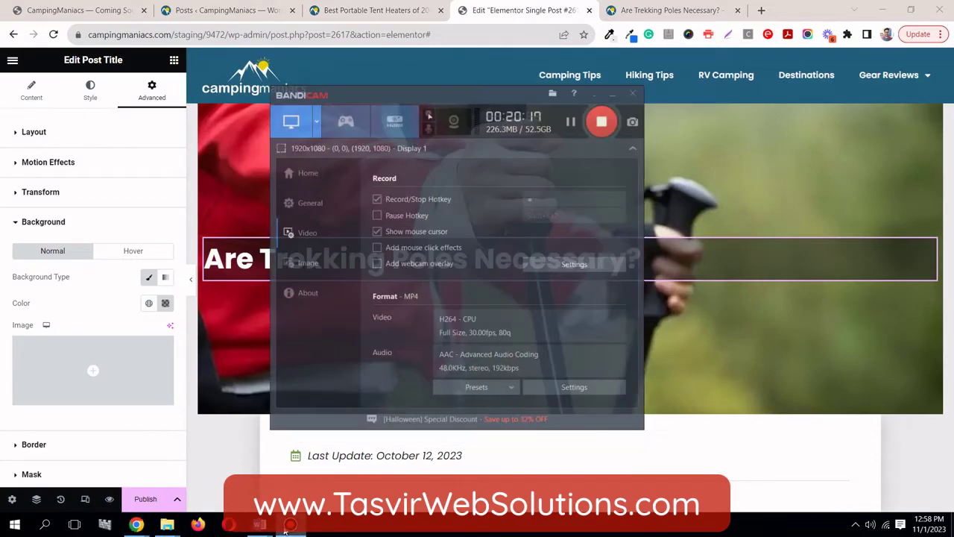
click(287, 527)
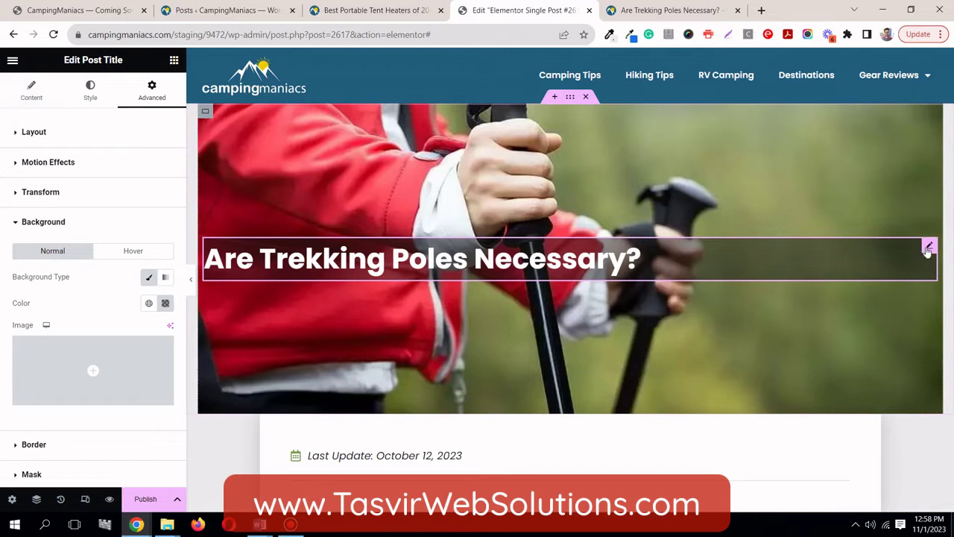
- Set the font size of the Post Title's typography to 35 px
click(90, 90)
click(165, 188)
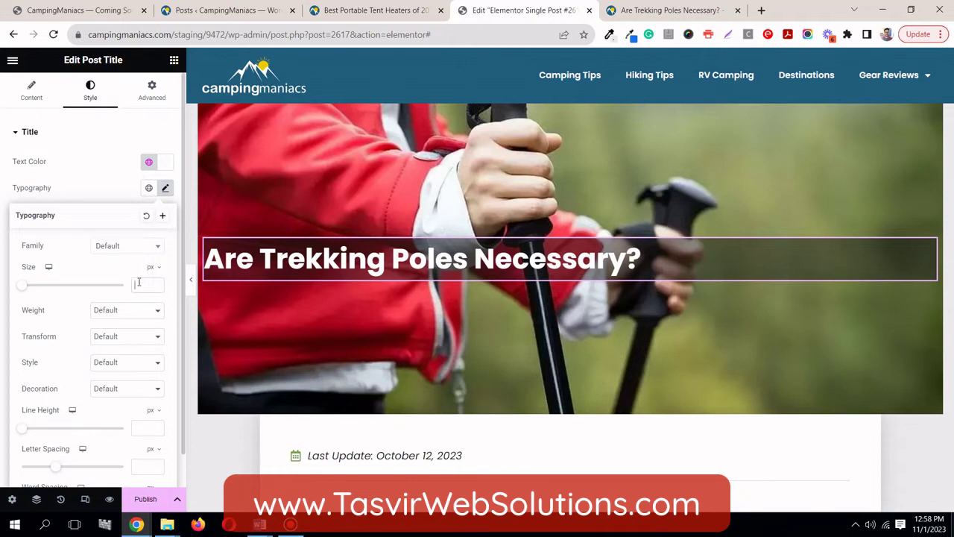
click(139, 282)
text(35)
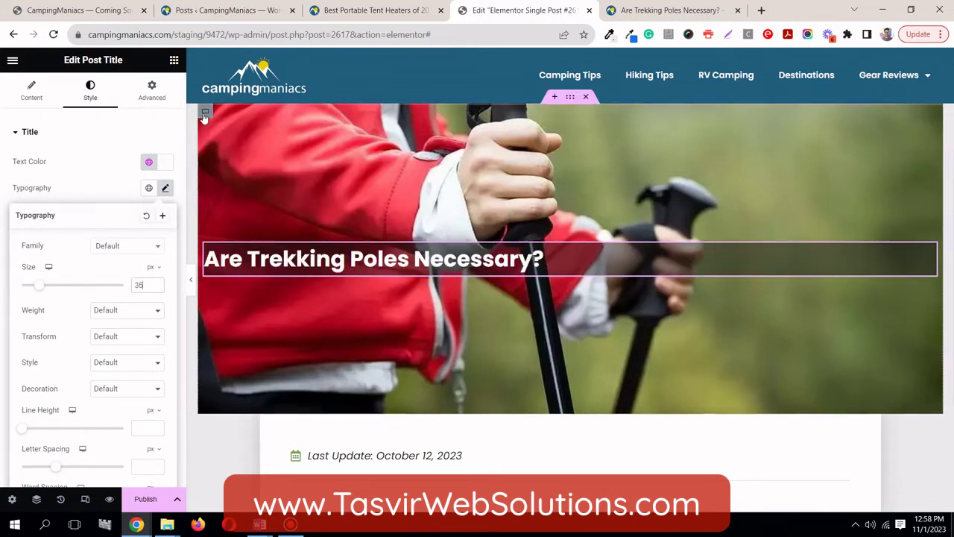
- Unlink the padding values of the hero container that holds the title, with 0 px on all sides
click(205, 113)
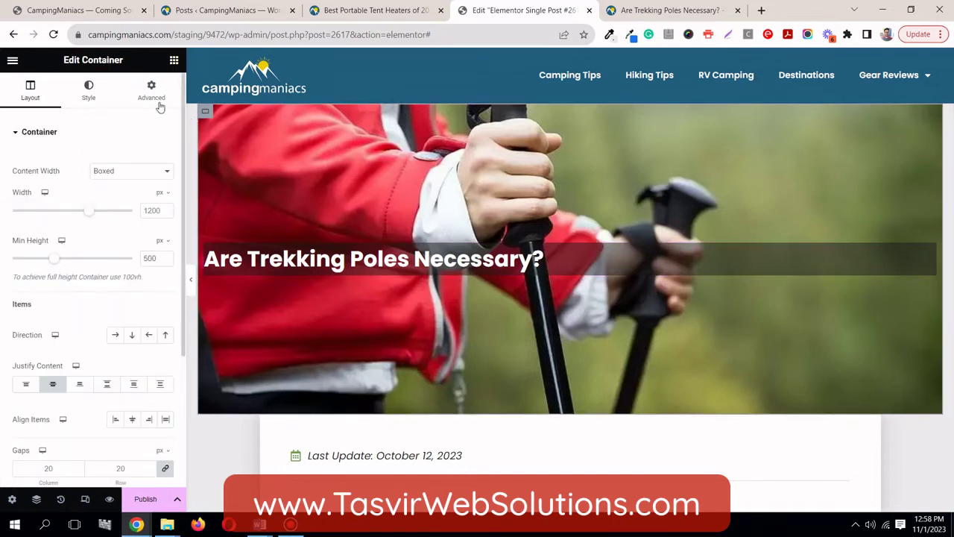
click(157, 104)
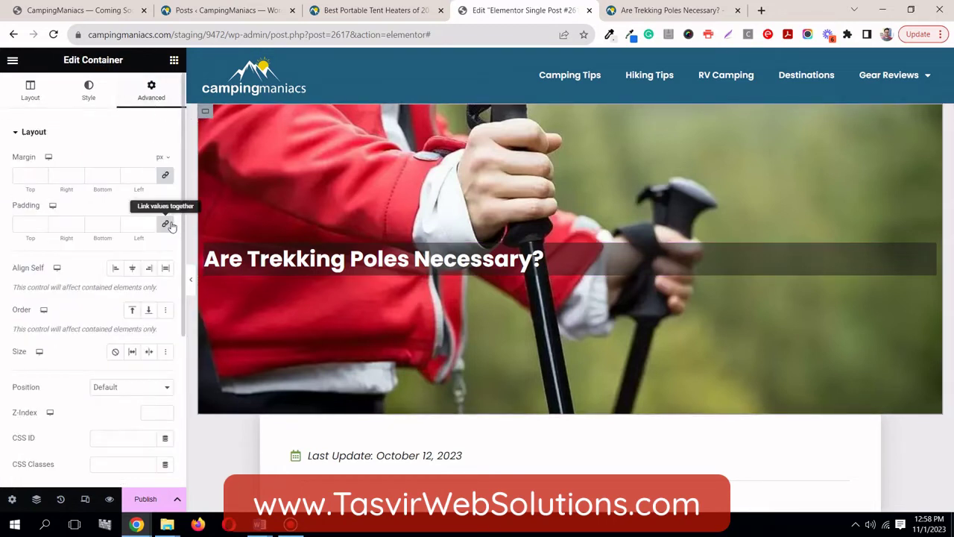
click(166, 224)
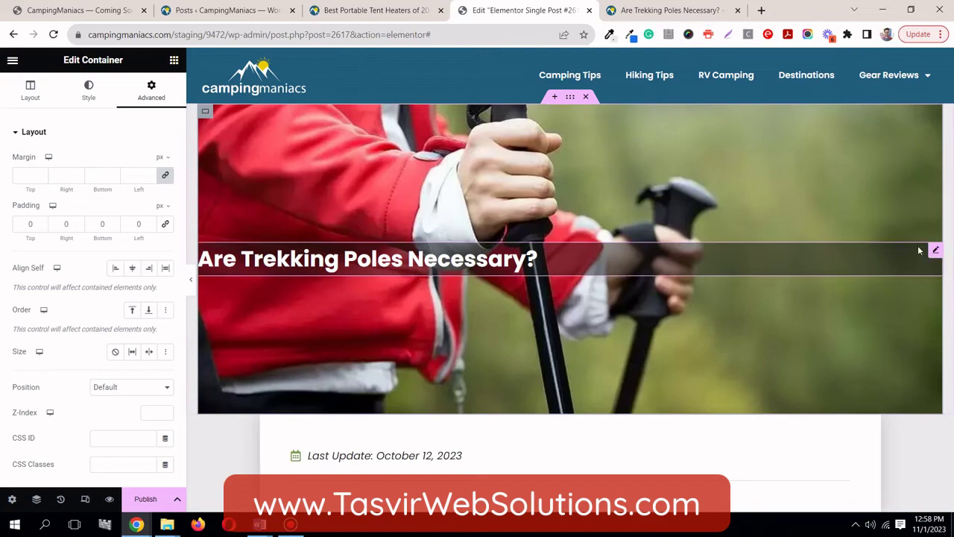
- Check the title band at full width on the tent heater reference page and try a 20 px top padding on the hero container
click(377, 10)
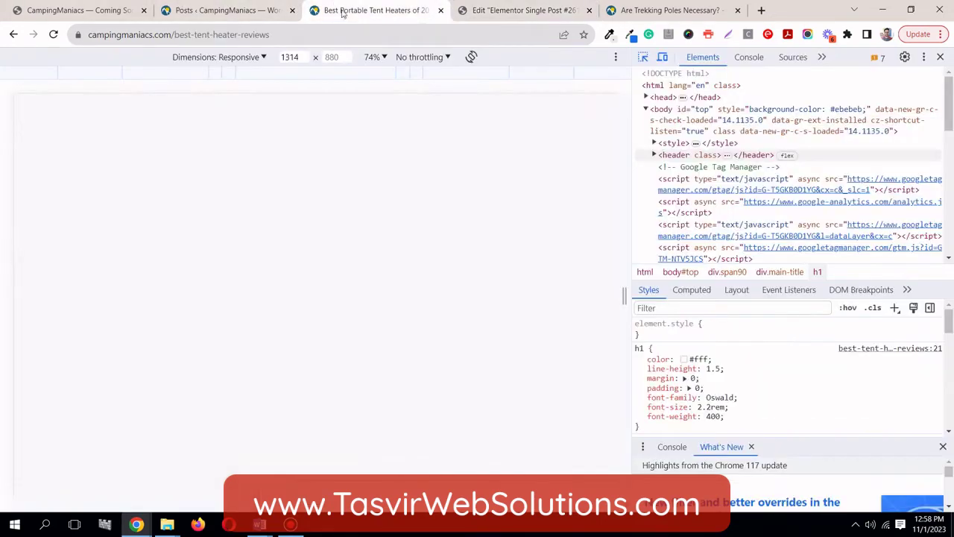
key(ctrl+r)
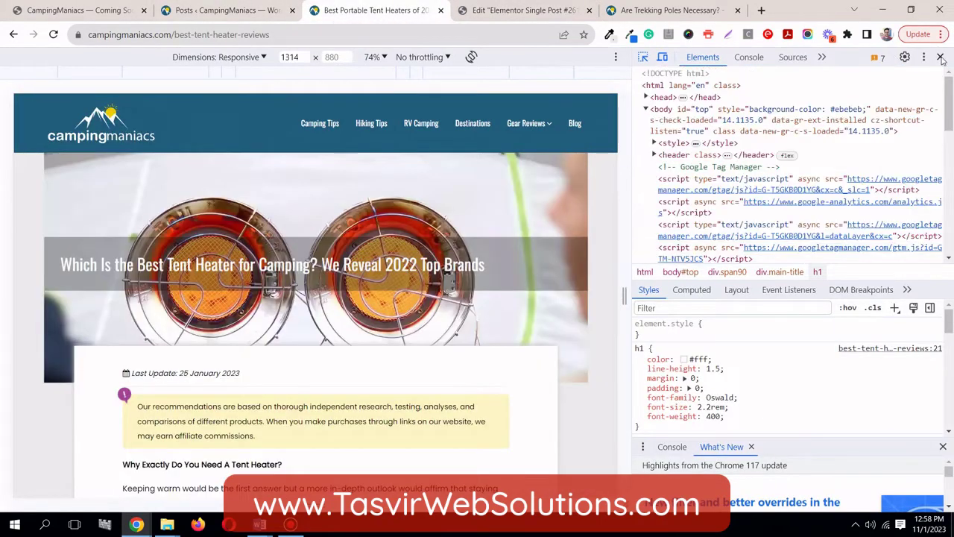
click(940, 57)
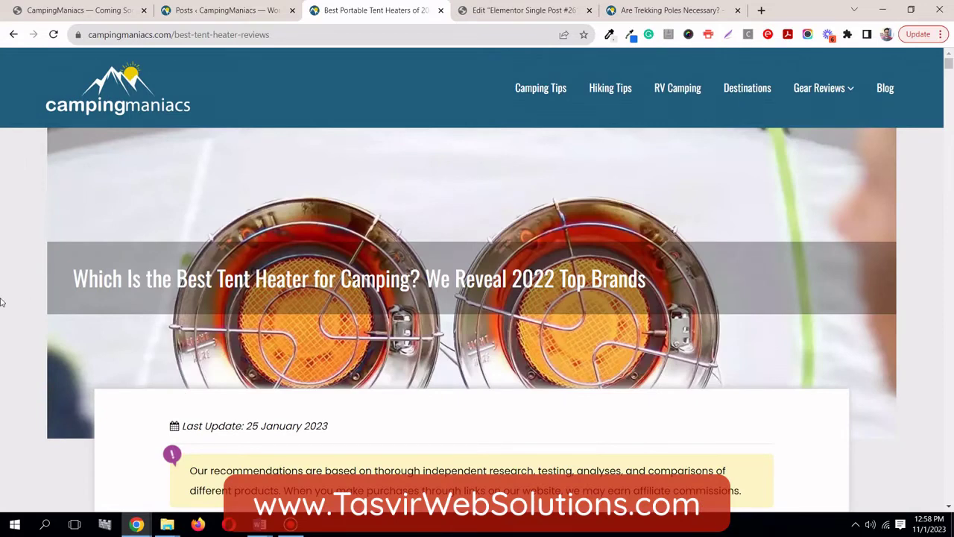
click(460, 15)
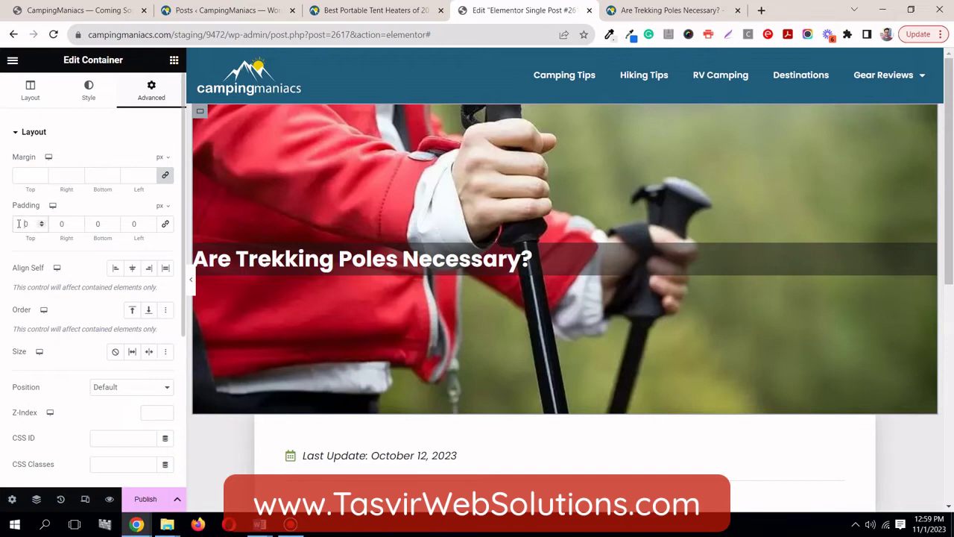
text(2)
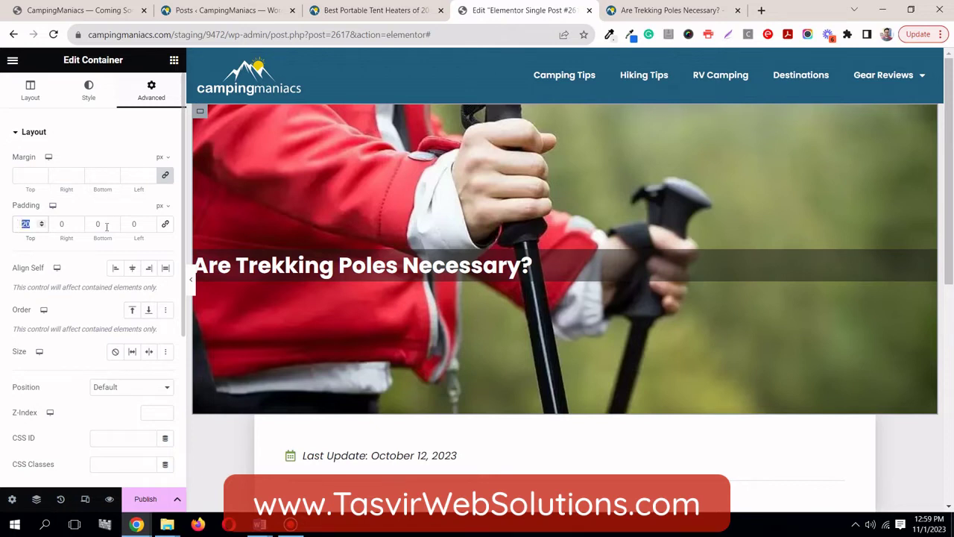
- Unlink the Post Title's padding values and set the padding to 20 px on every side
click(930, 250)
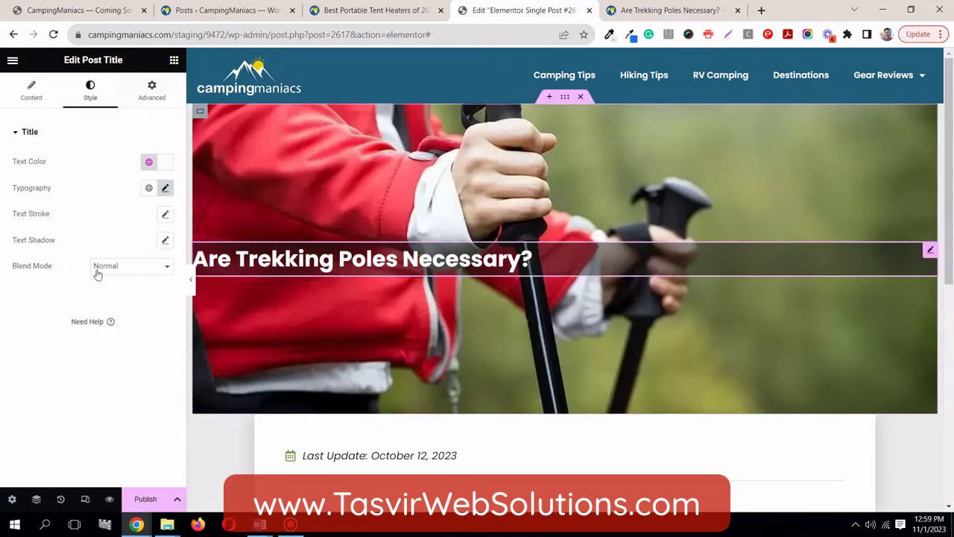
click(170, 98)
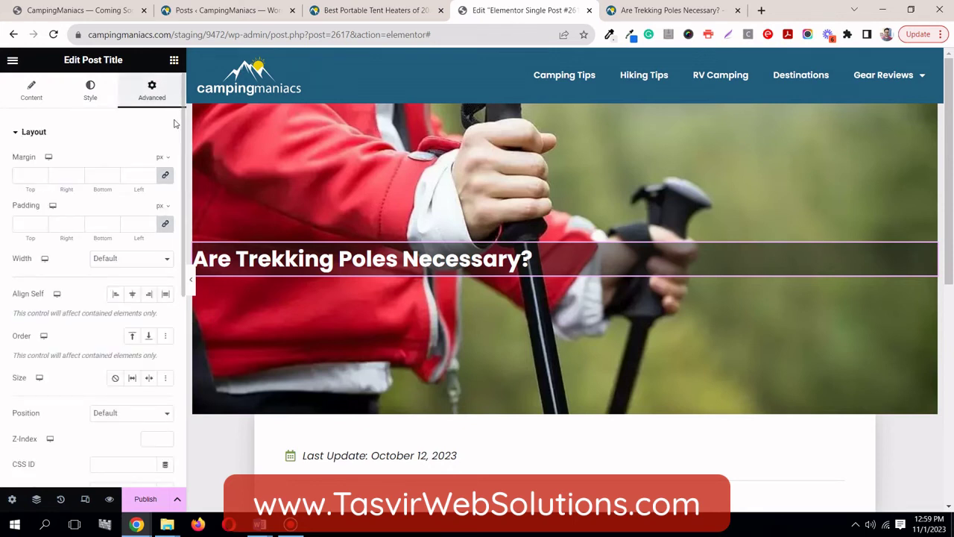
click(161, 232)
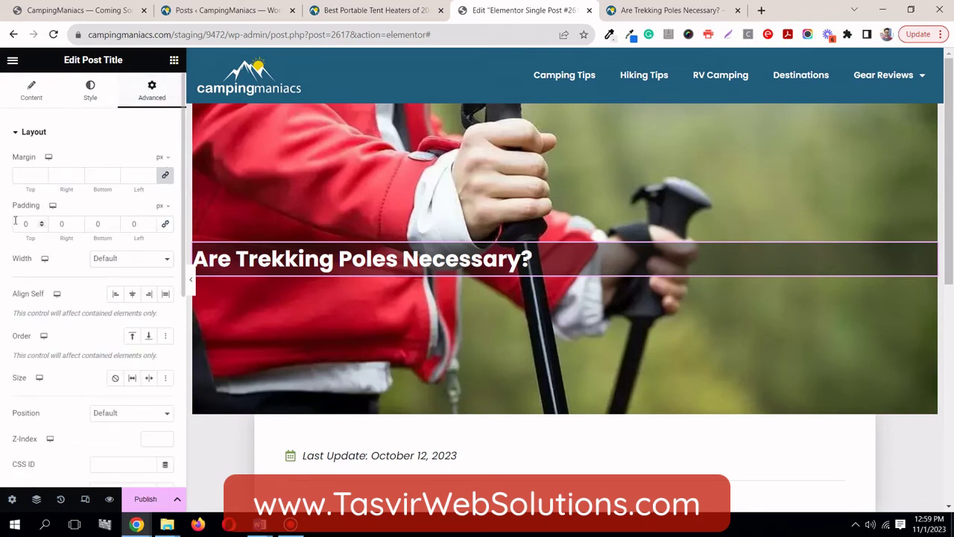
text(2)
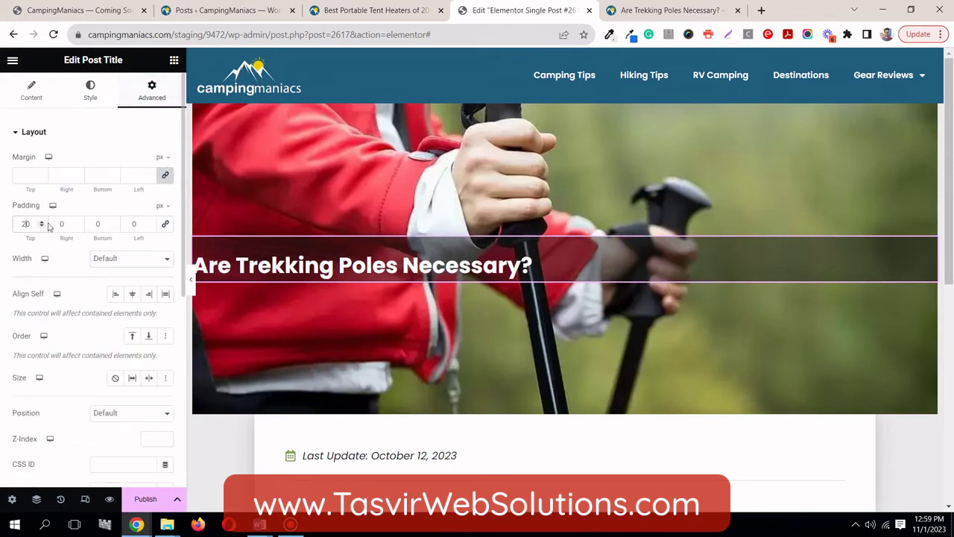
click(94, 224)
text(20)
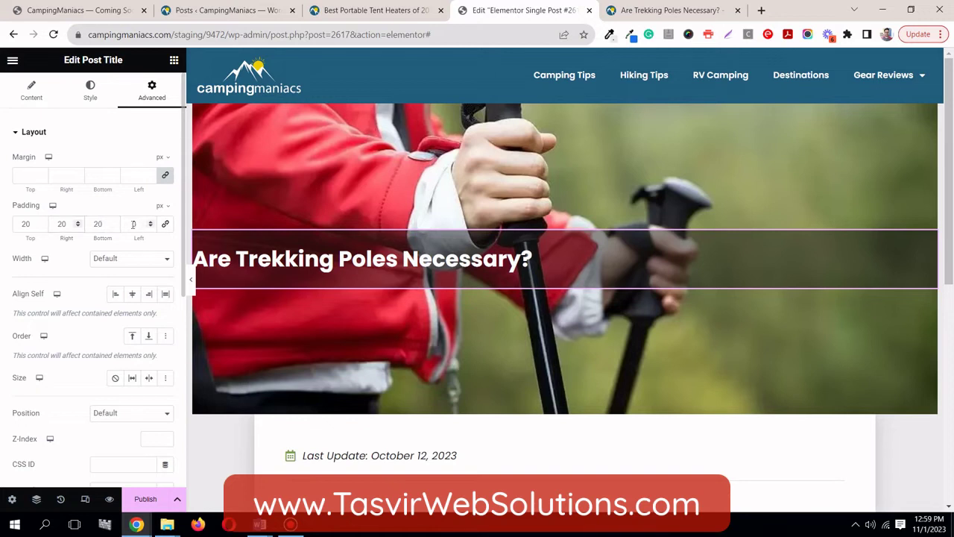
- Preview the title band at full width and compare it and the content box's overlap with the tent heater reference page
click(191, 279)
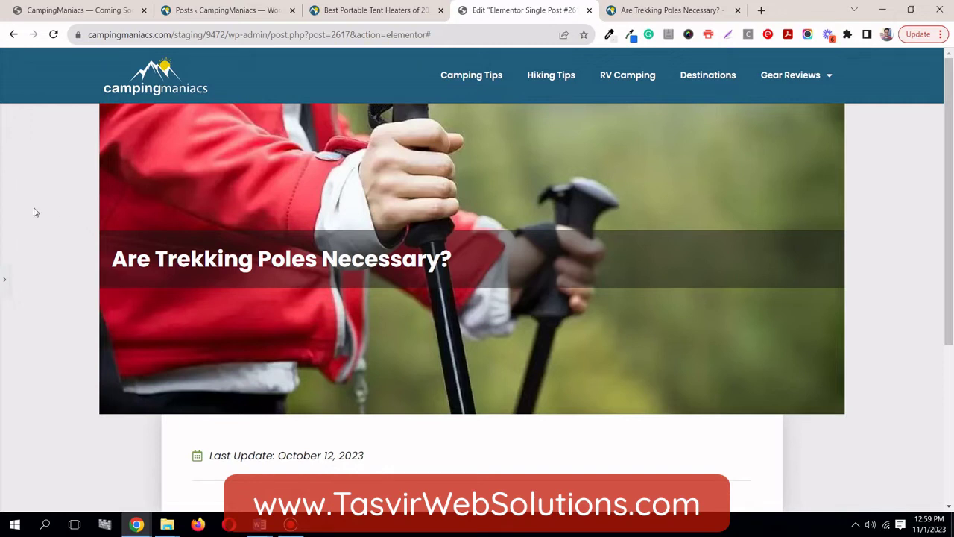
click(3, 282)
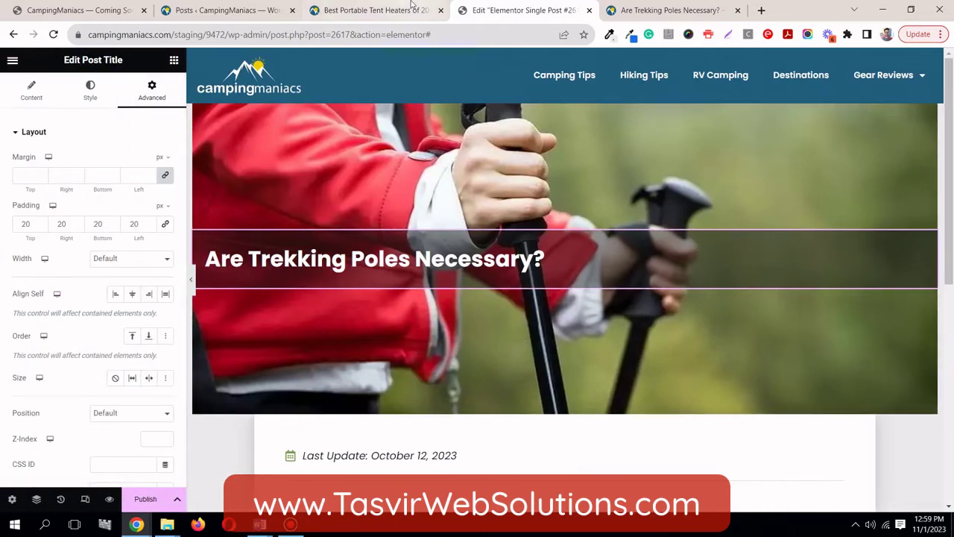
click(410, 8)
scroll(100, 352, down, 1)
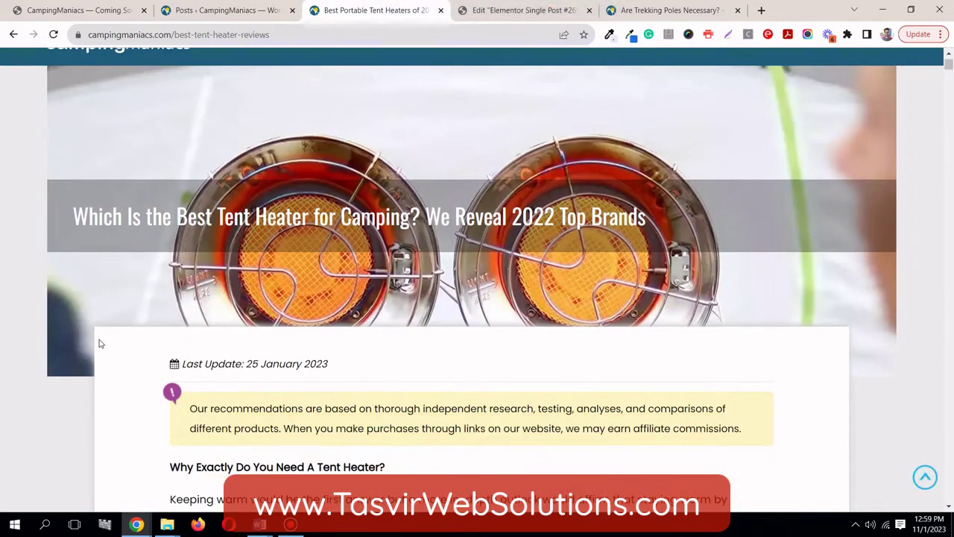
click(521, 10)
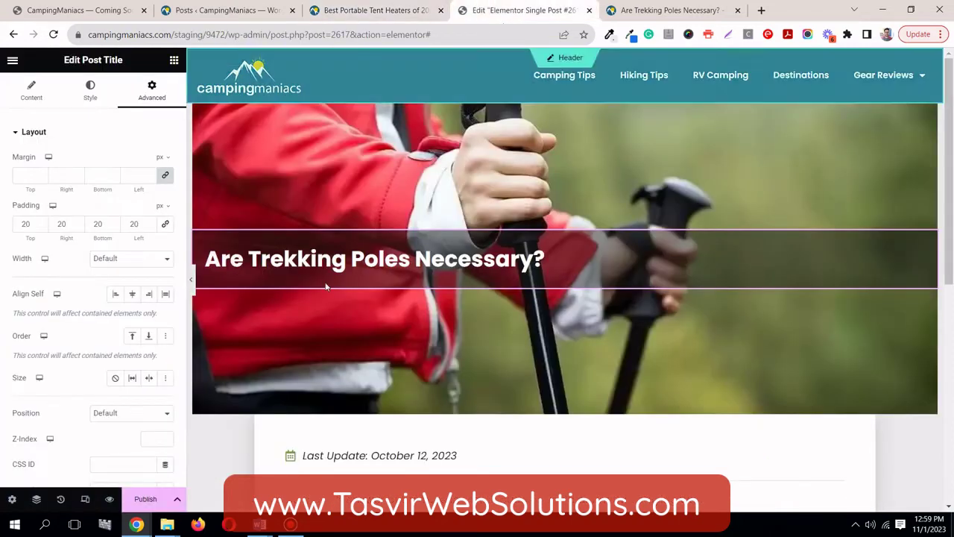
- Unlink the margin of the Last Update container and set its top margin to -70 px so it overlaps the hero image
click(262, 423)
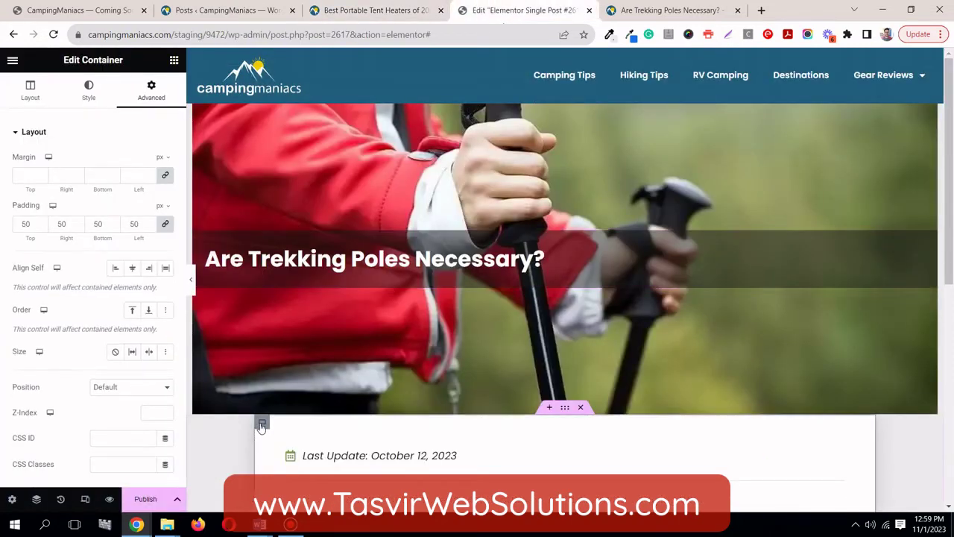
click(170, 180)
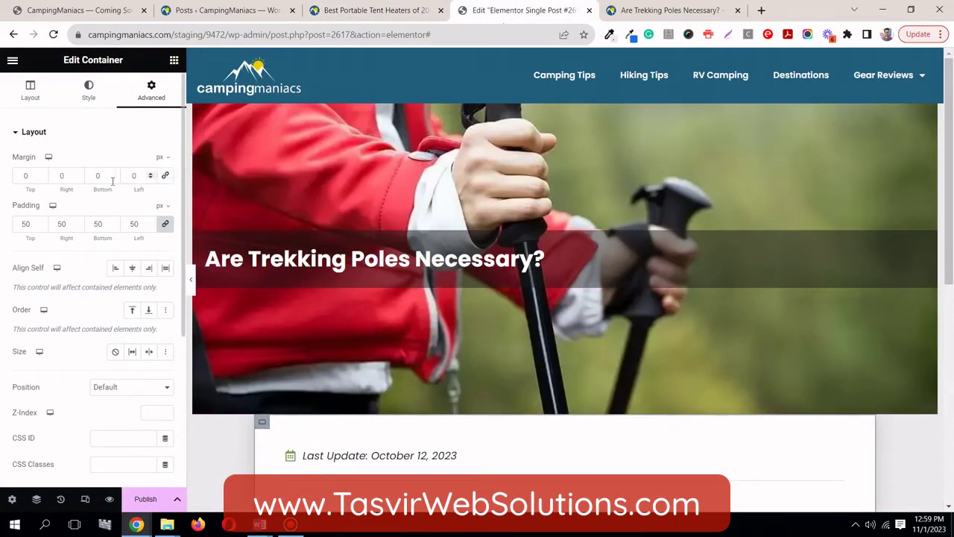
click(41, 177)
click(41, 177)
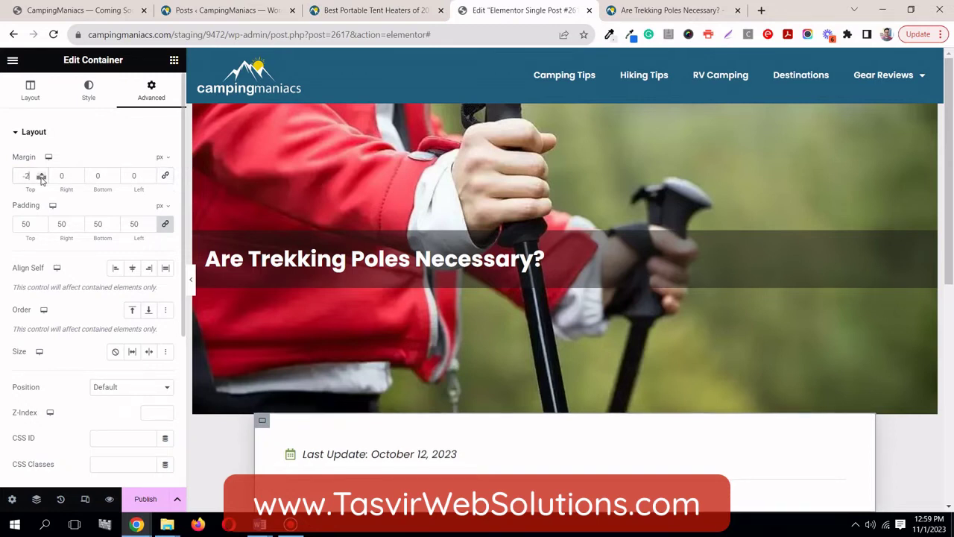
click(41, 177)
click(41, 177)
click(41, 177)
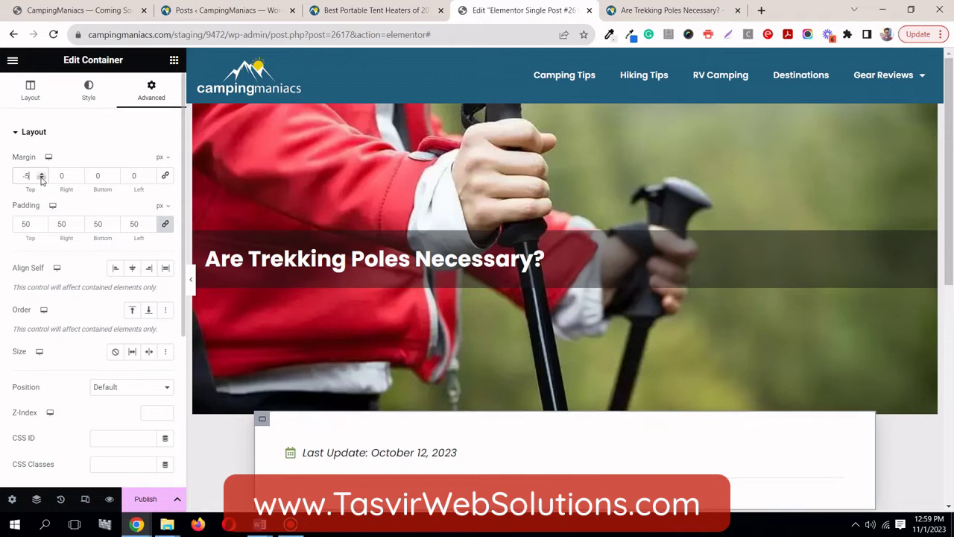
drag(41, 177, 41, 178)
scroll(499, 300, down, 2)
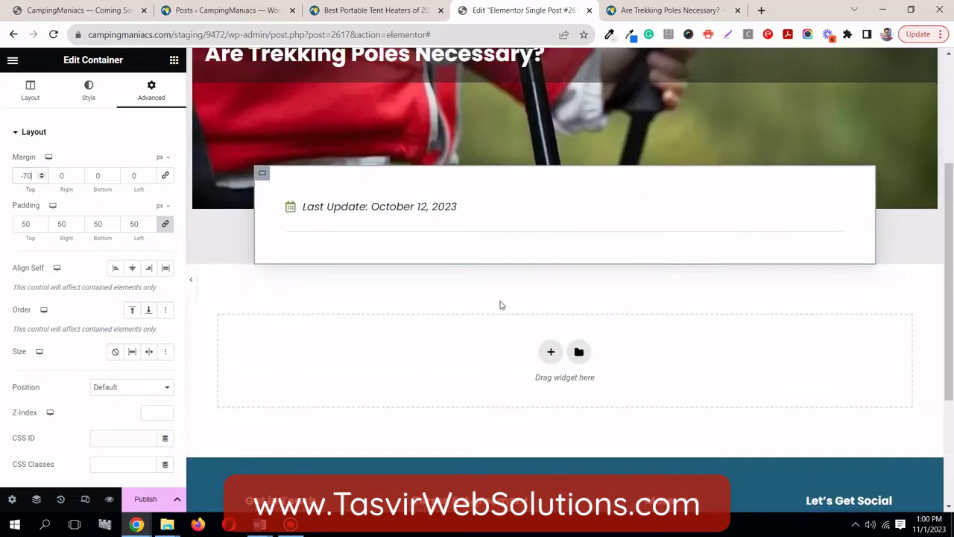
scroll(285, 259, up, 2)
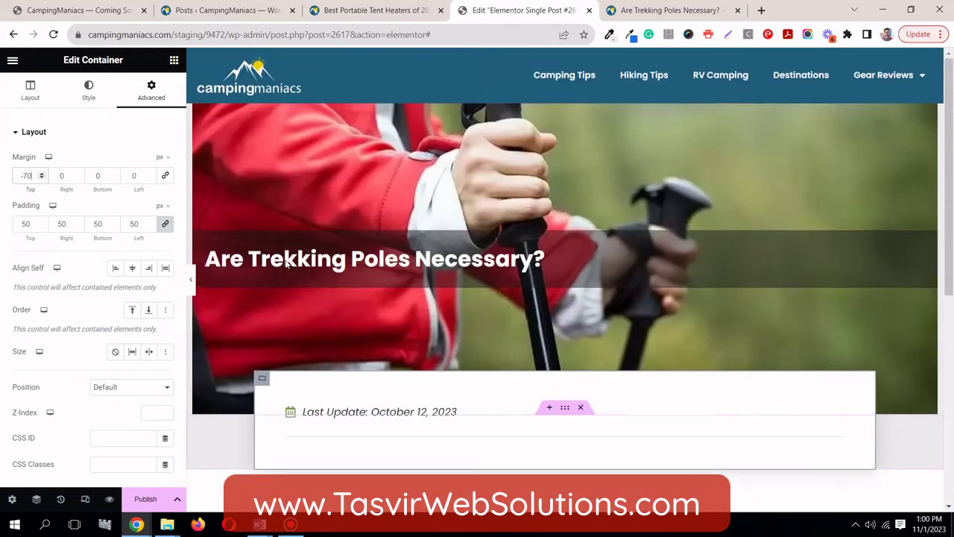
click(418, 8)
click(505, 9)
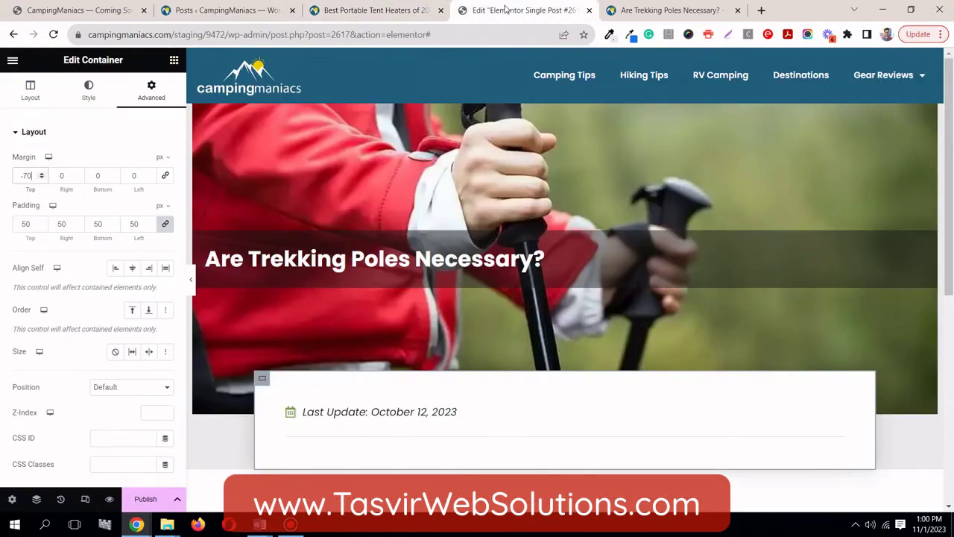
click(298, 526)
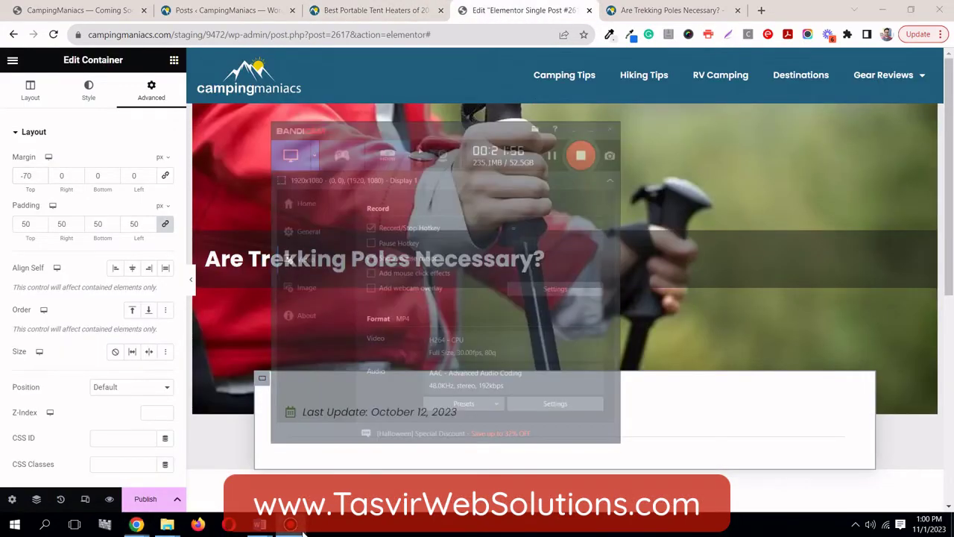
click(304, 531)
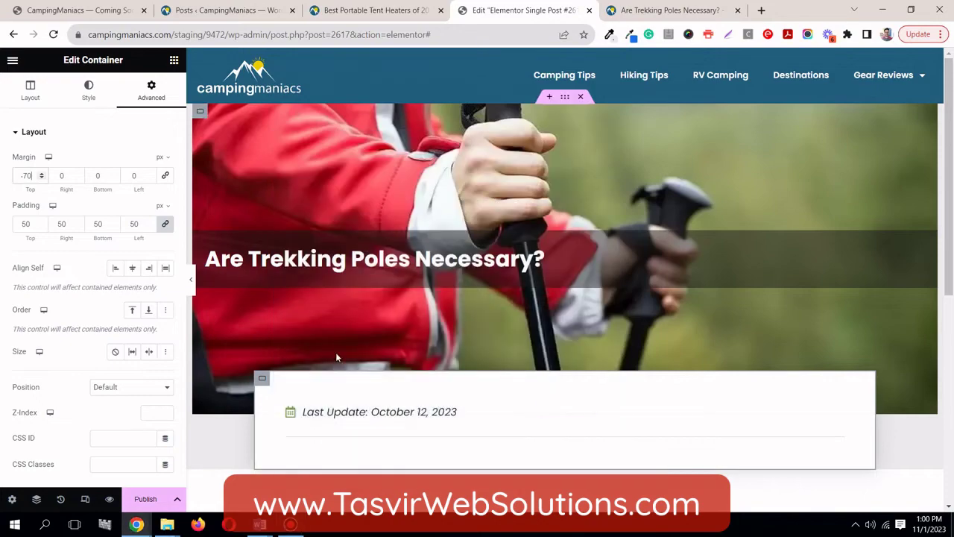
- Examine the article body of the tent heater reference page, and the live trekking poles post down to its comment and related posts sections
click(338, 8)
scroll(366, 287, down, 3)
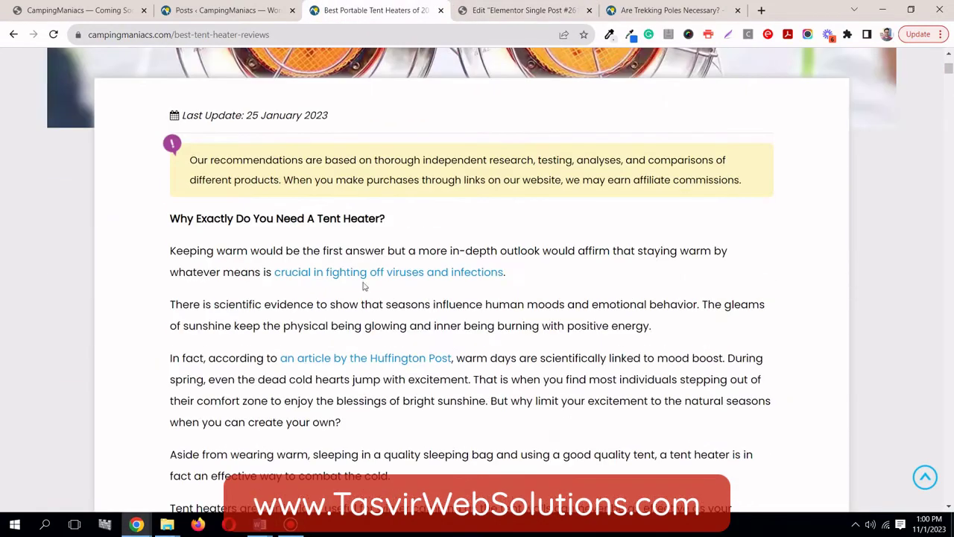
scroll(233, 173, down, 15)
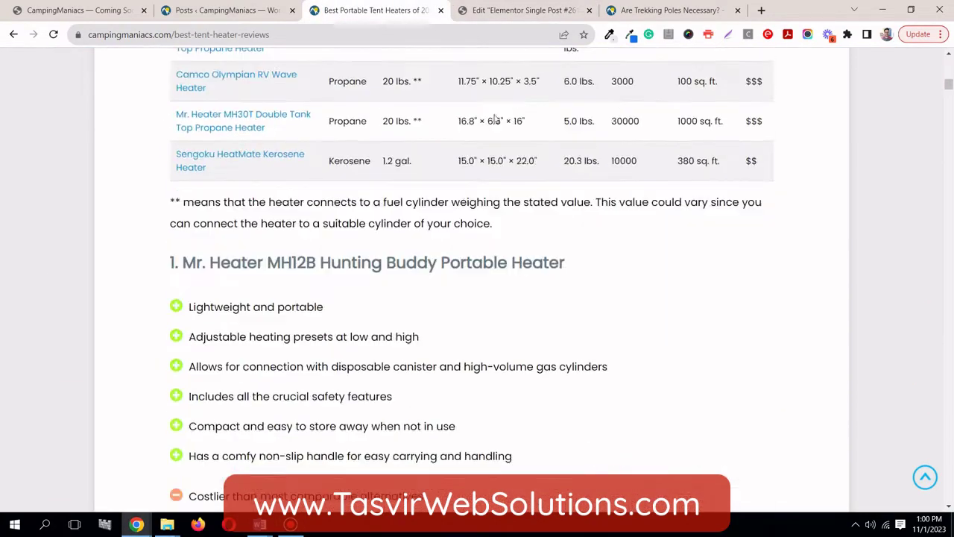
drag(949, 88, 949, 199)
drag(952, 248, 949, 472)
click(638, 10)
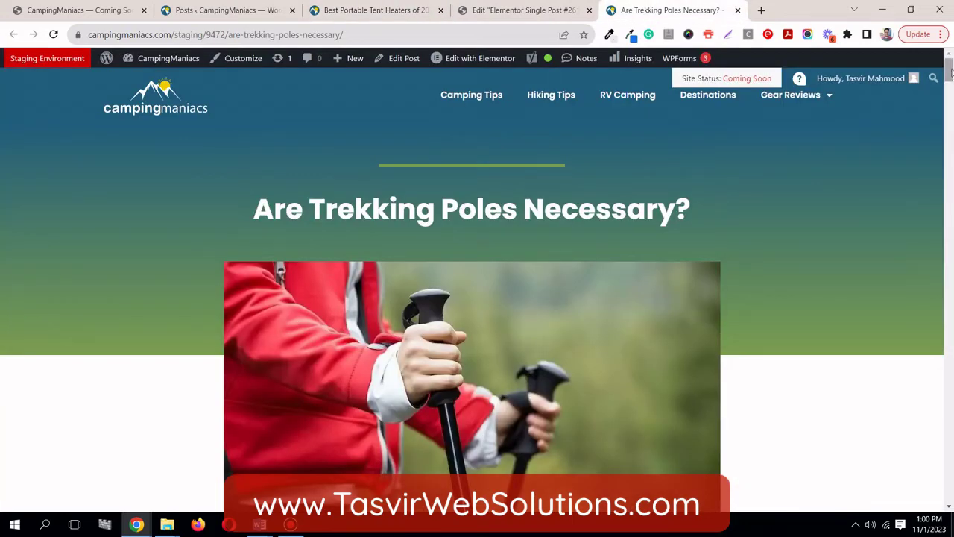
drag(950, 70, 939, 466)
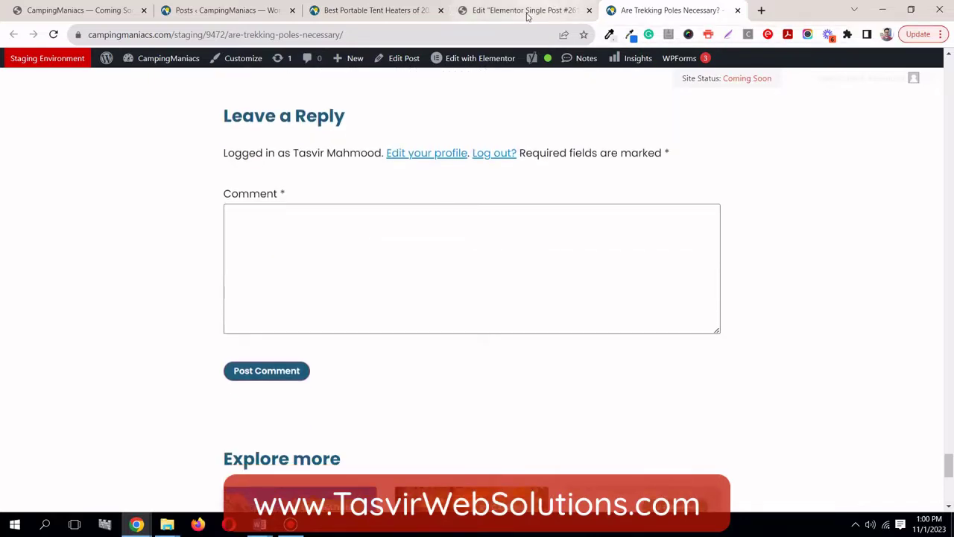
- Add a Post Content widget to the template directly below the Last Update container
click(527, 15)
scroll(465, 186, down, 2)
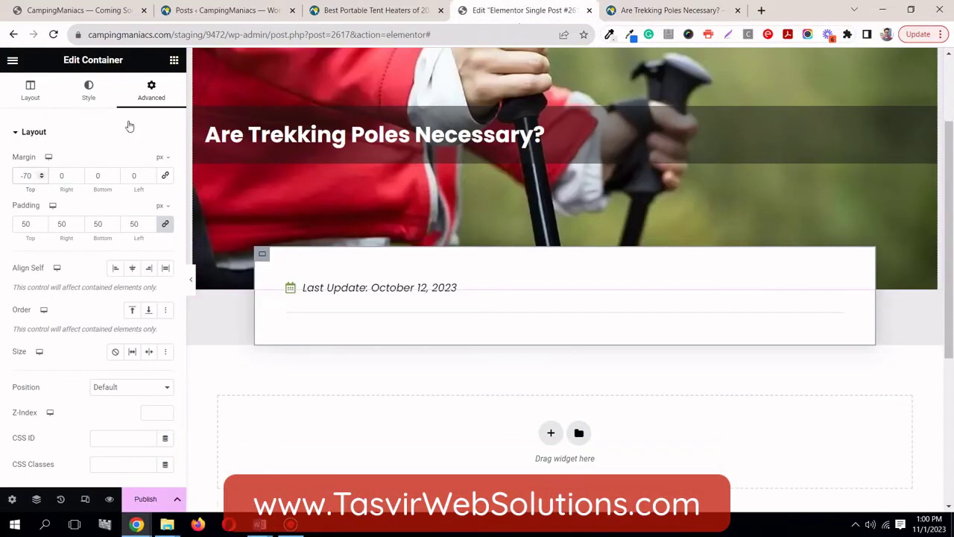
click(174, 60)
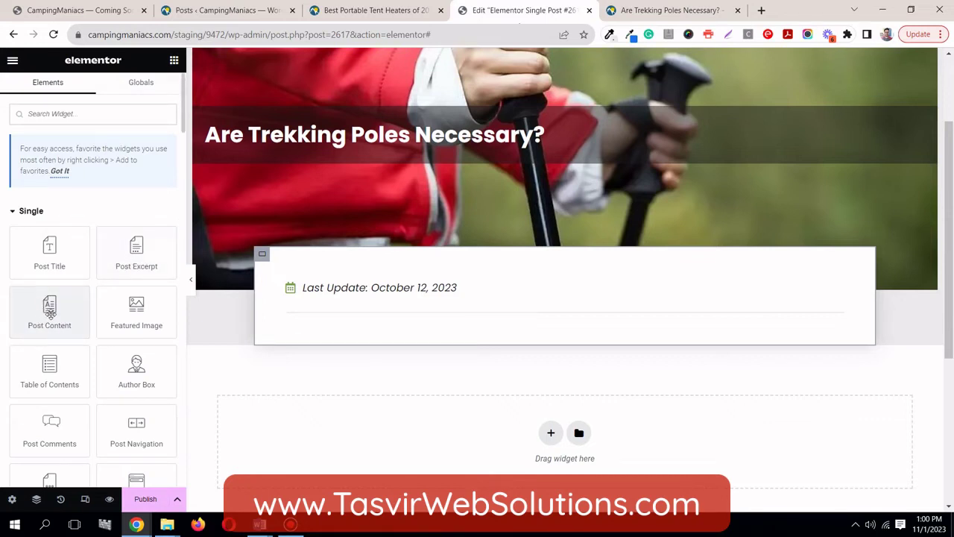
drag(49, 311, 341, 322)
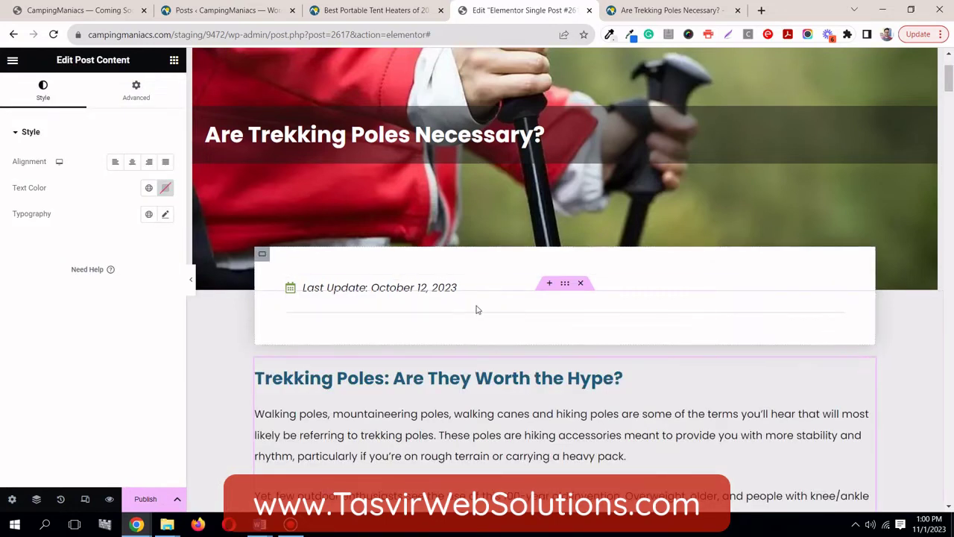
- Move the Post Content widget into the white Last Update container, between the date line and the divider
drag(872, 371, 714, 337)
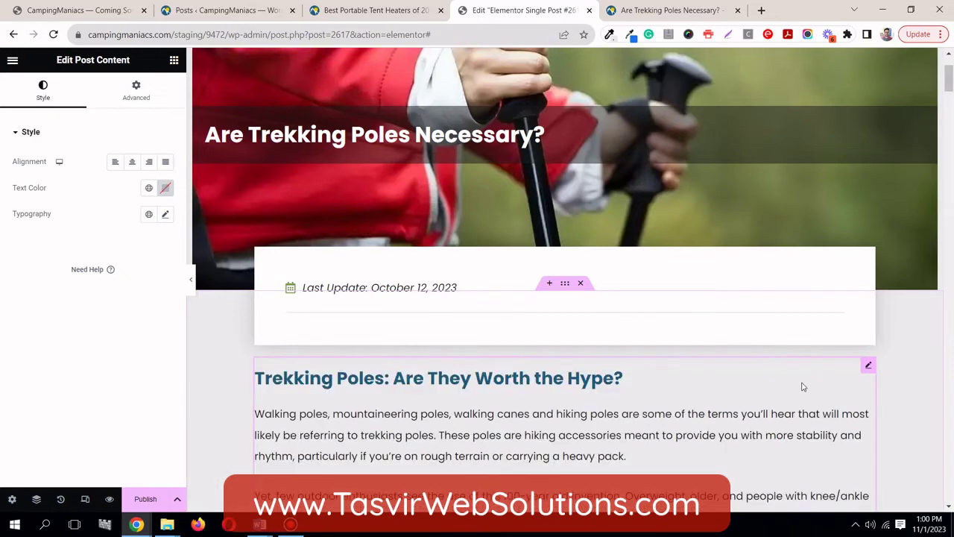
drag(869, 367, 581, 315)
drag(866, 364, 580, 307)
drag(867, 365, 598, 288)
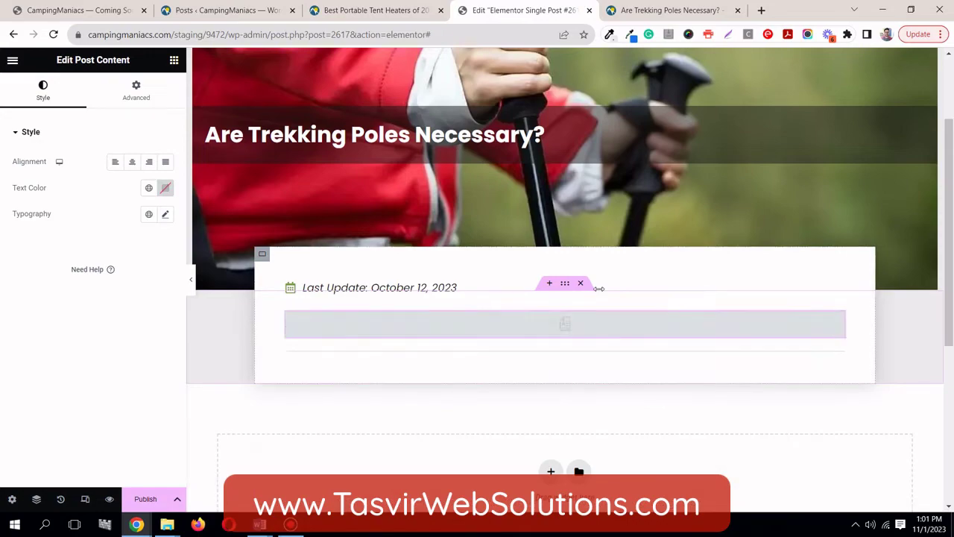
- Copy the divider at the end of the post content and paste it directly below the Last Update line
scroll(600, 292, down, 15)
scroll(600, 294, down, 5)
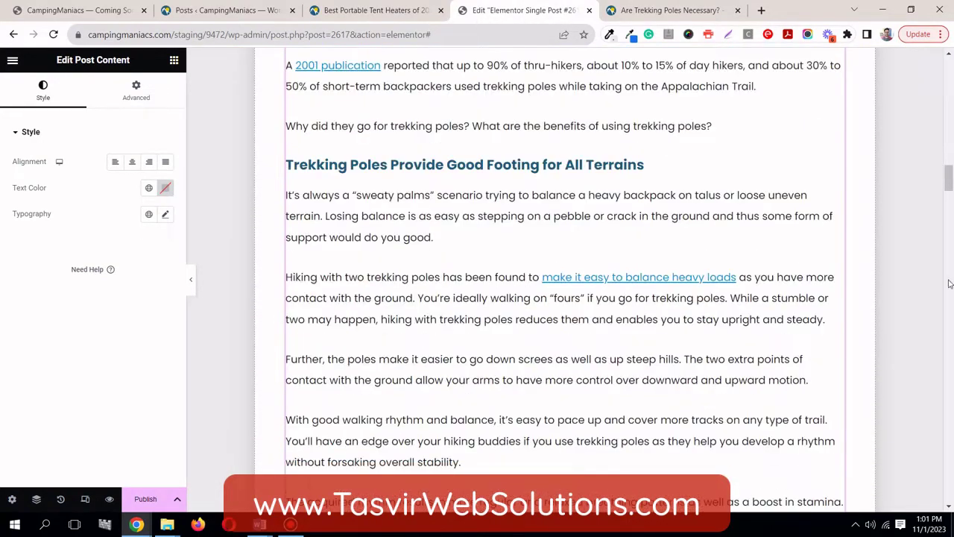
drag(949, 181, 949, 485)
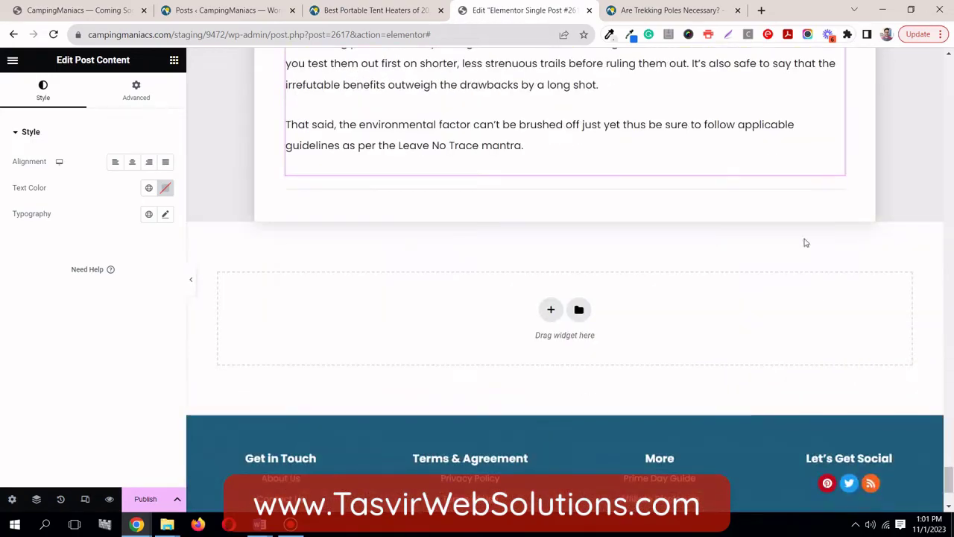
right_click(836, 196)
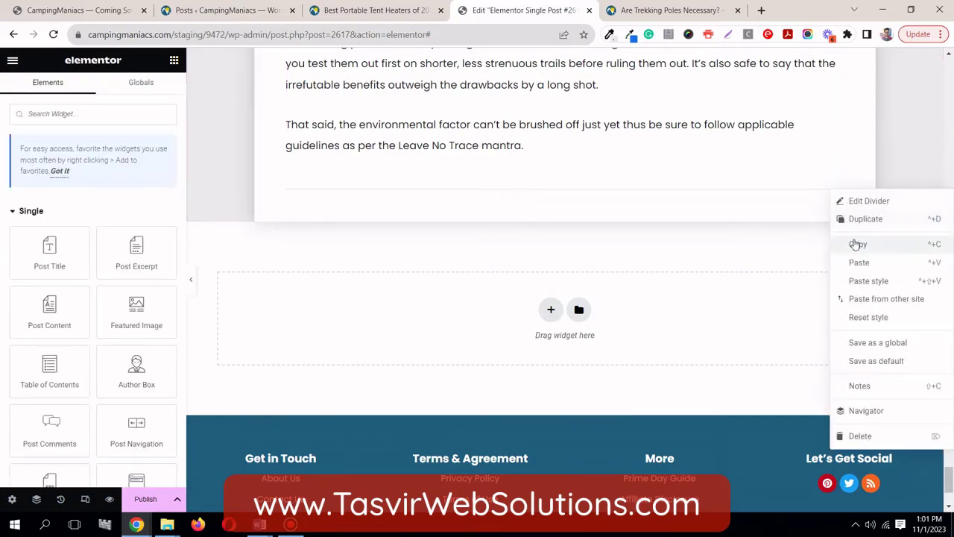
click(855, 243)
drag(950, 480, 949, 68)
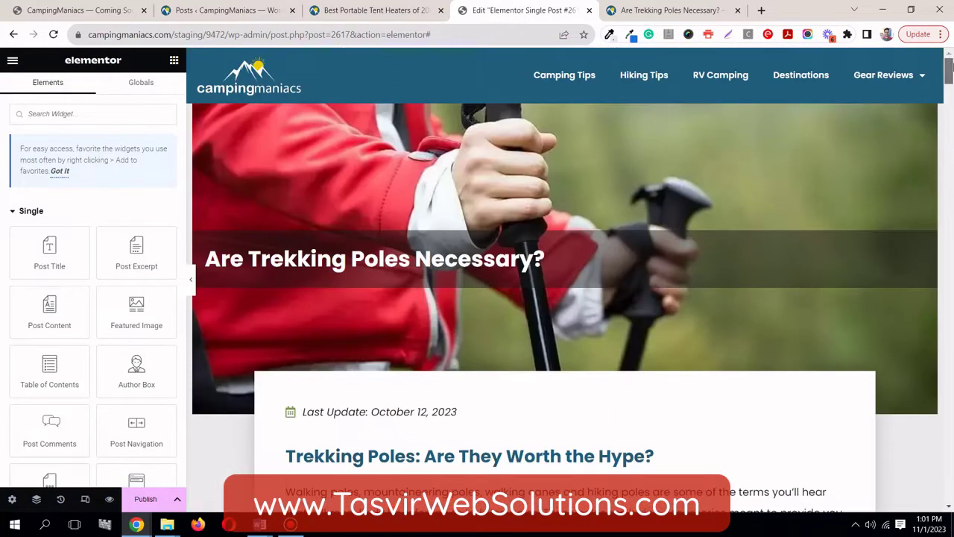
scroll(844, 225, down, 2)
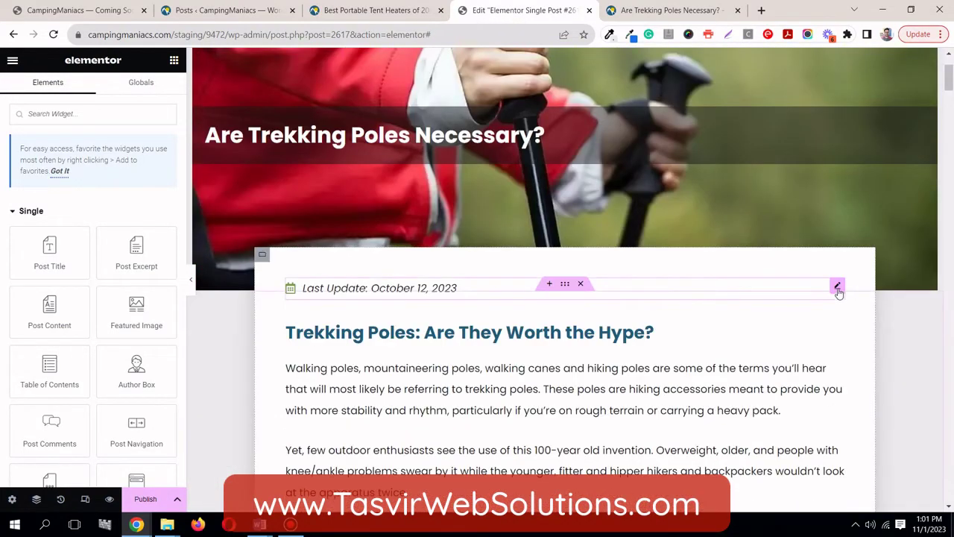
right_click(838, 289)
click(859, 325)
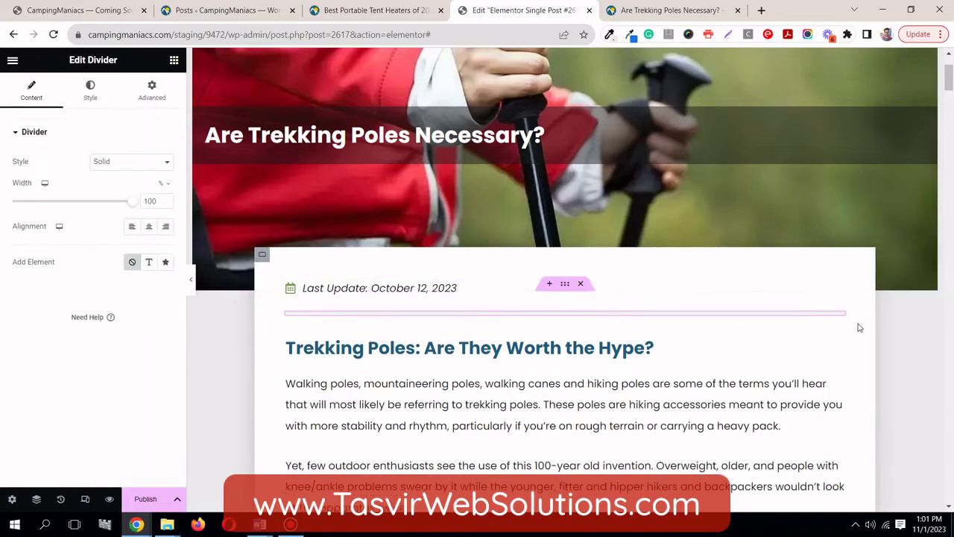
- Delete the original divider below the Conclusion section at the end of the post content
drag(949, 75, 952, 498)
scroll(872, 306, up, 4)
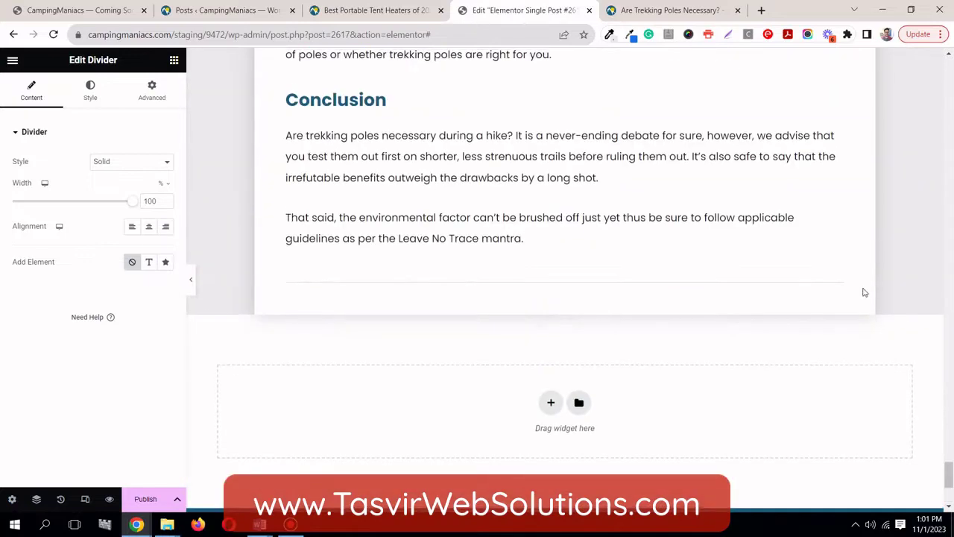
right_click(838, 288)
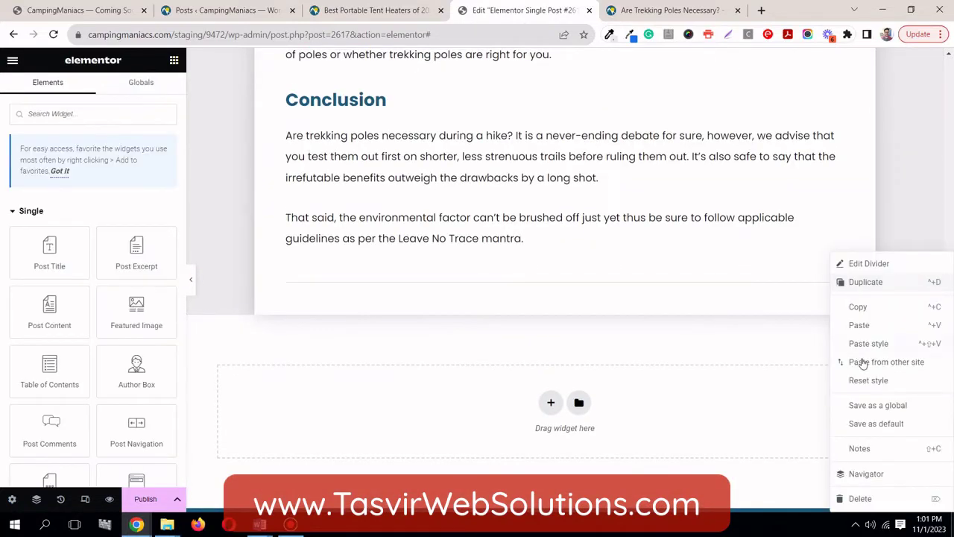
click(878, 504)
scroll(842, 328, up, 5)
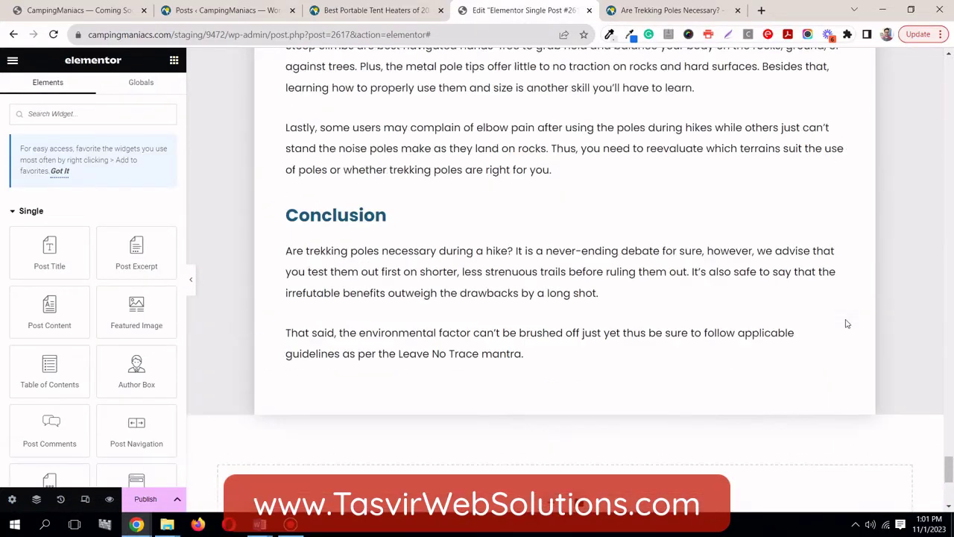
- Preview the template's top at full width and compare it with the tent heater reference page, down to that page's comment form
drag(947, 457, 953, 138)
drag(952, 95, 951, 62)
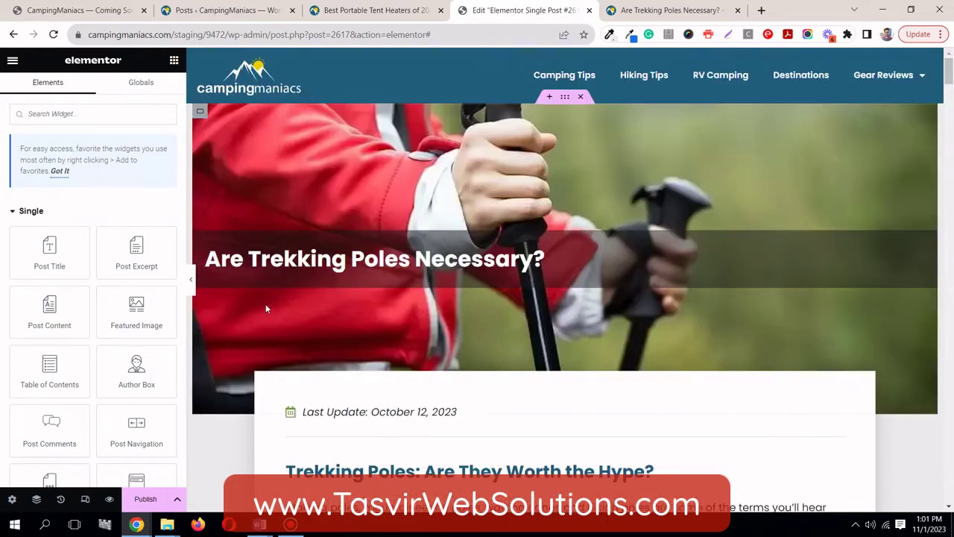
click(191, 281)
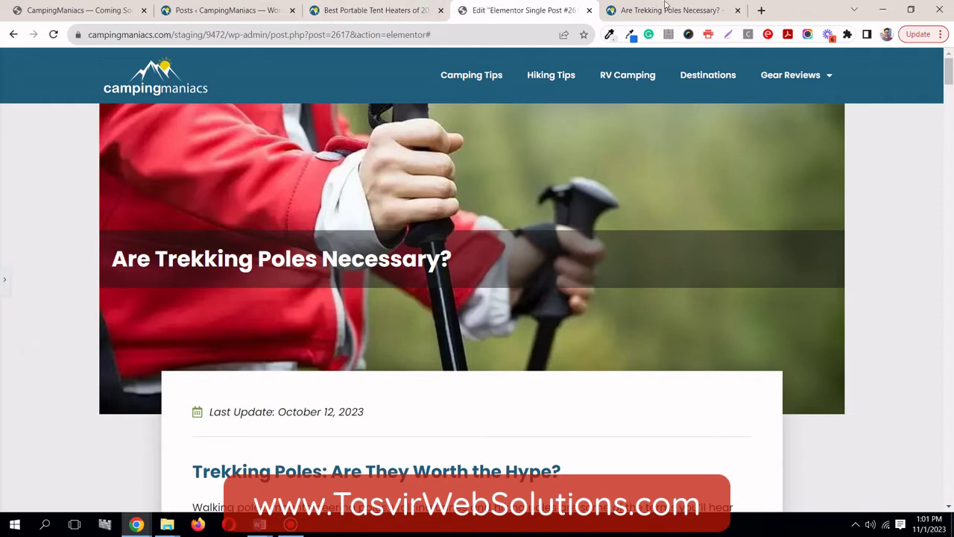
click(348, 8)
scroll(356, 149, up, 6)
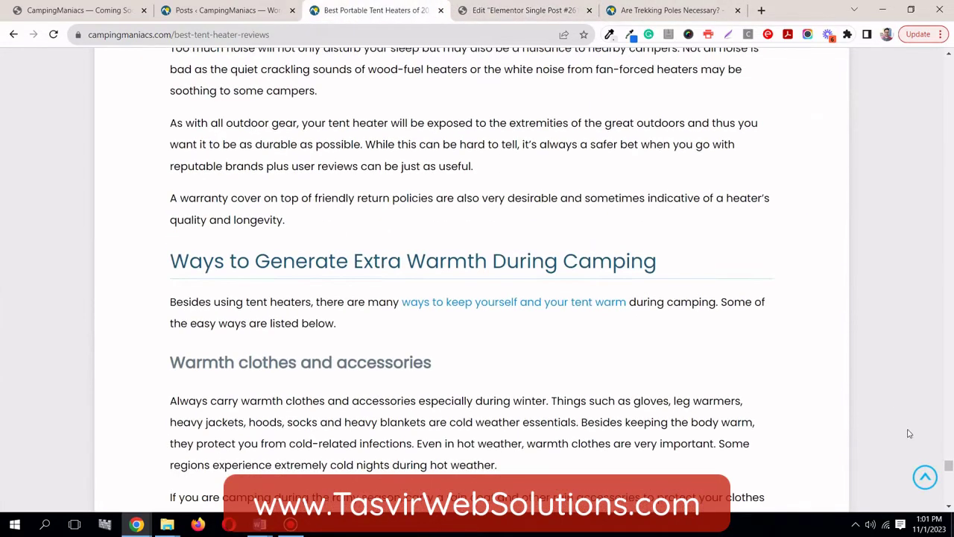
drag(948, 468, 936, 59)
click(490, 12)
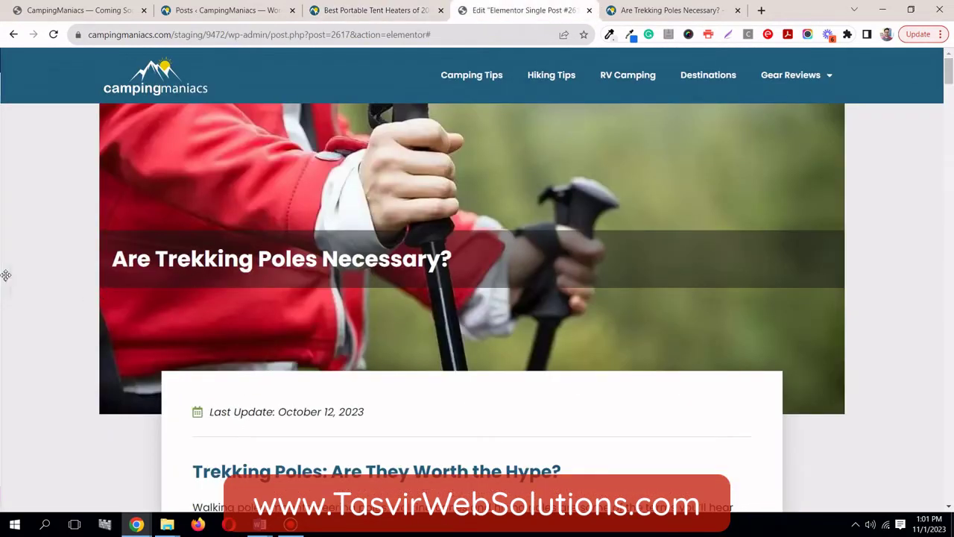
click(4, 278)
click(376, 11)
drag(949, 61, 949, 480)
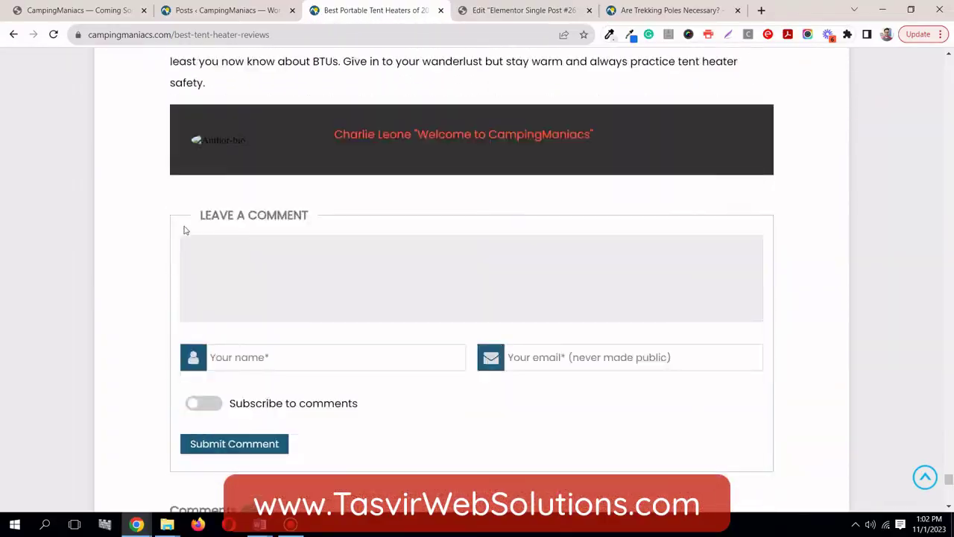
scroll(201, 246, down, 2)
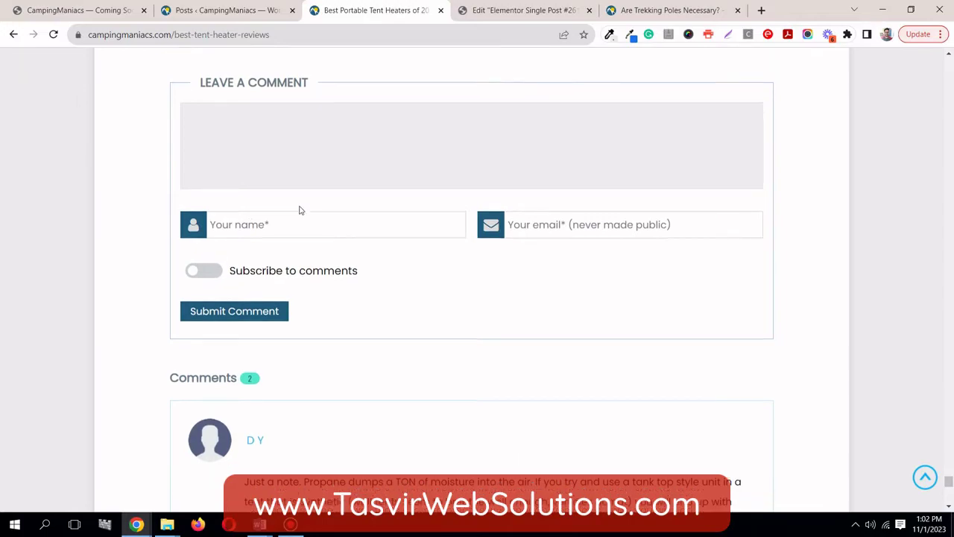
scroll(298, 209, up, 1)
- Add a Post Comments widget directly below the post content, inside the white content container
click(522, 10)
scroll(951, 152, down, 1)
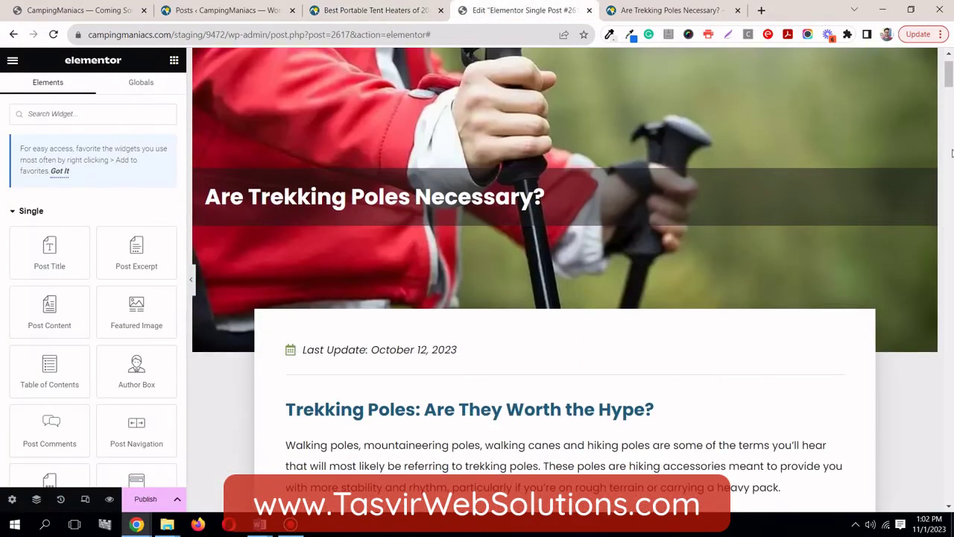
drag(948, 97, 949, 477)
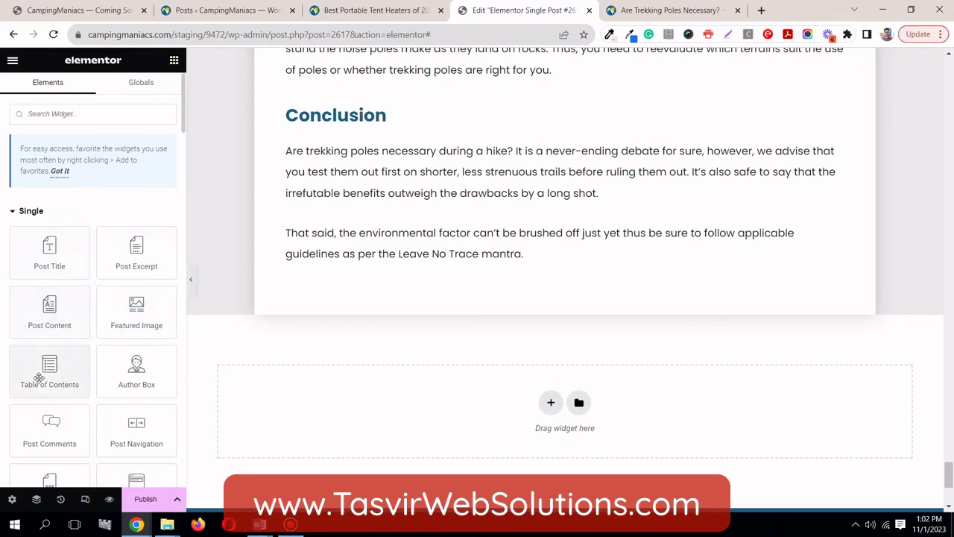
scroll(114, 385, down, 1)
scroll(64, 383, up, 1)
scroll(53, 358, down, 1)
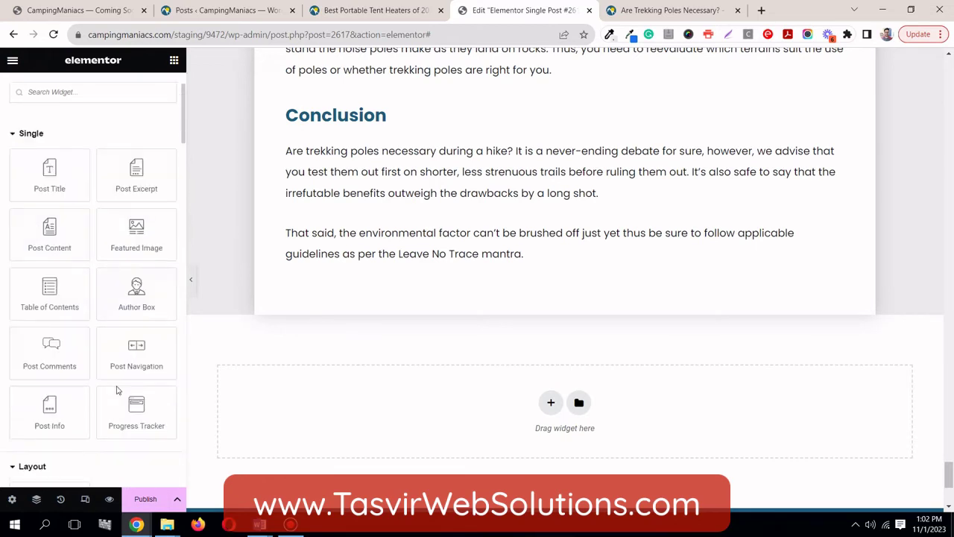
drag(64, 354, 389, 262)
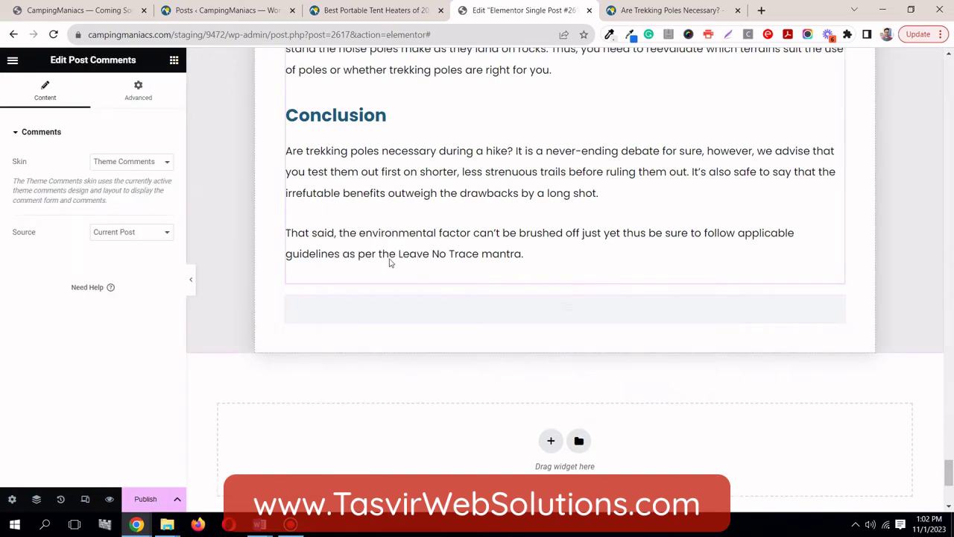
scroll(420, 318, down, 2)
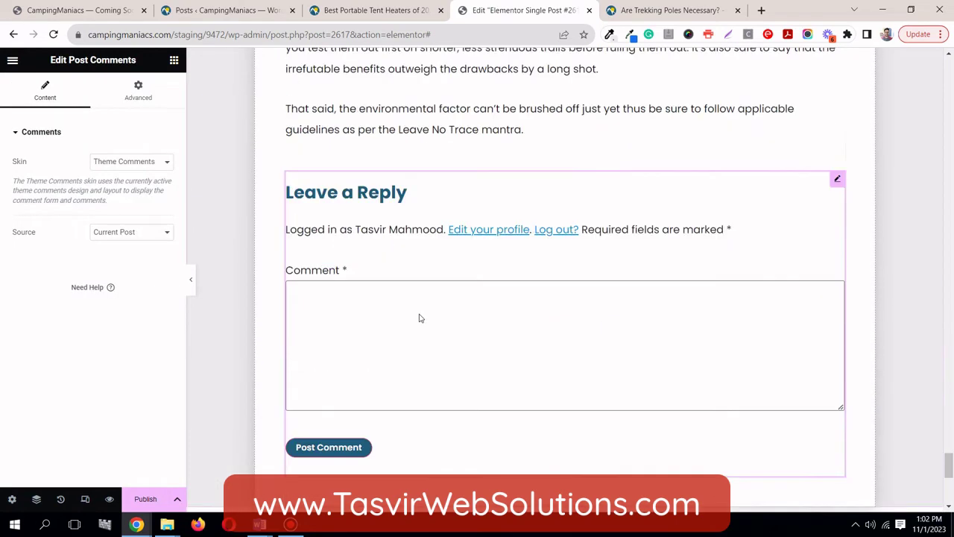
scroll(420, 318, down, 2)
scroll(420, 318, up, 2)
- Compare the template's comment form with the tent heater reference page's comment section, and check the template's save options
click(366, 13)
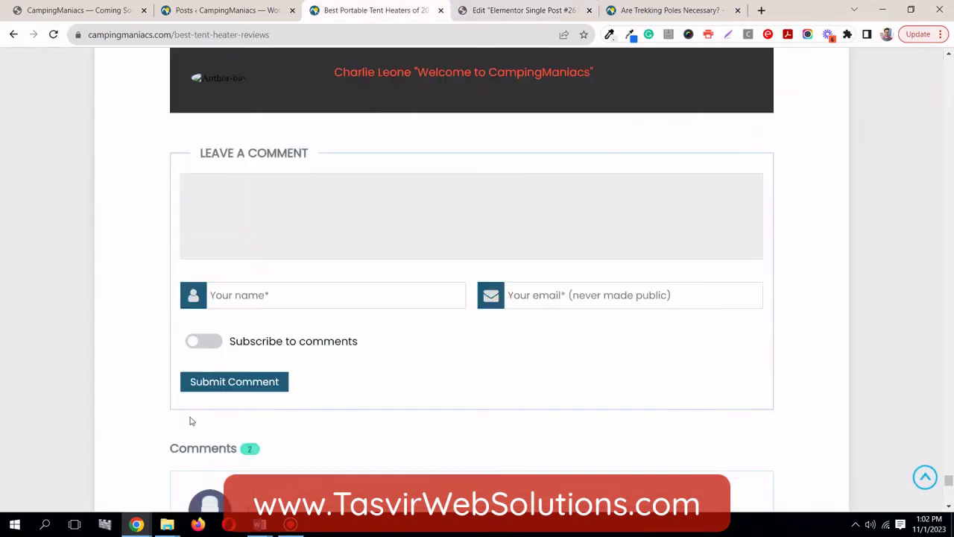
scroll(190, 420, down, 13)
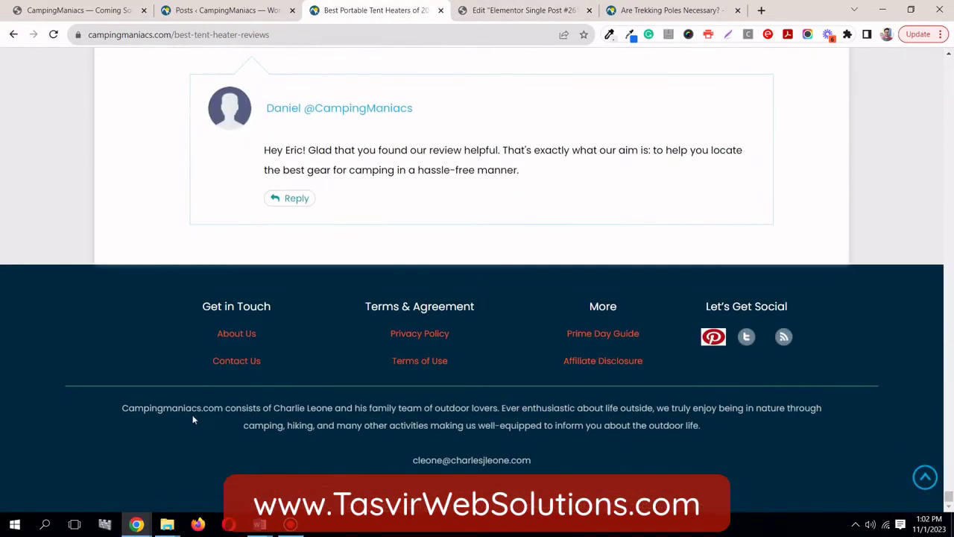
scroll(207, 356, up, 3)
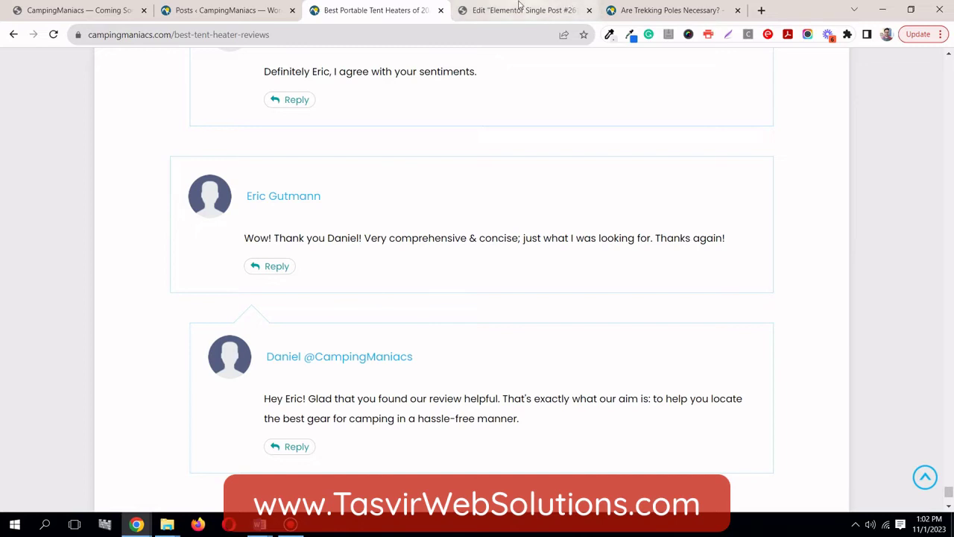
click(520, 8)
click(179, 501)
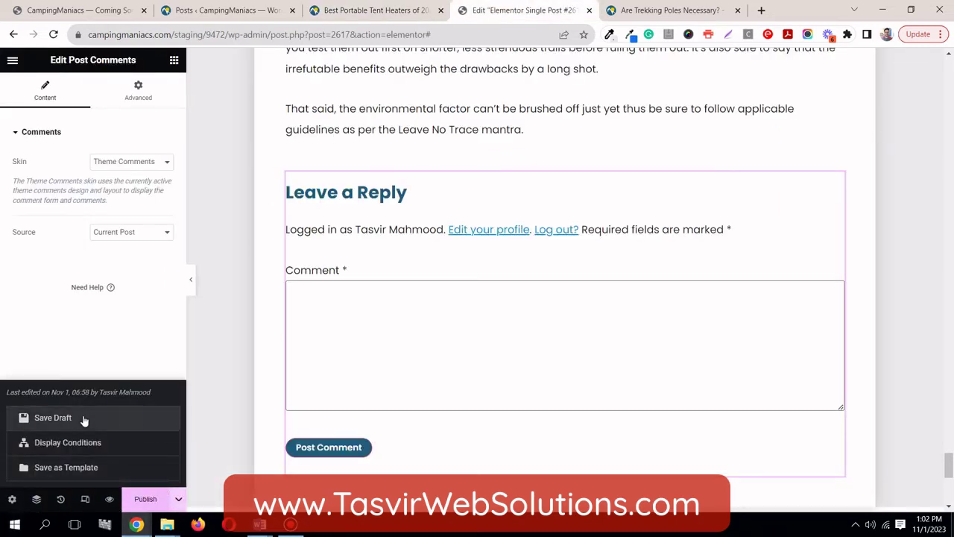
scroll(352, 304, down, 1)
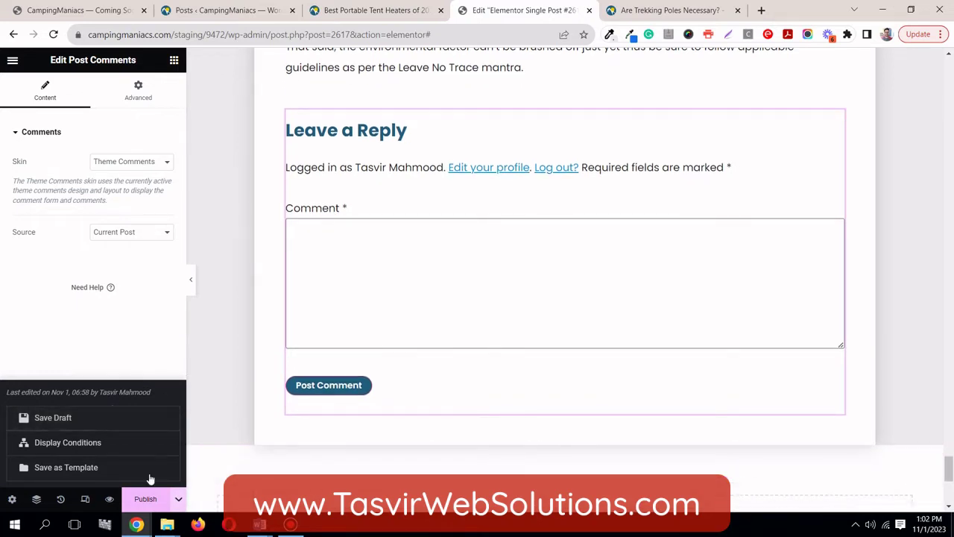
click(180, 498)
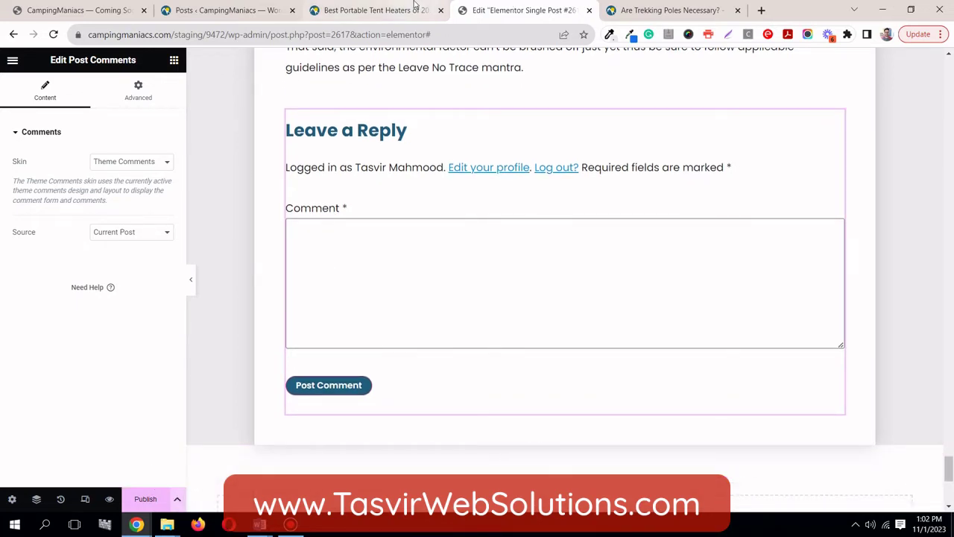
click(375, 9)
scroll(249, 318, down, 3)
scroll(249, 318, up, 5)
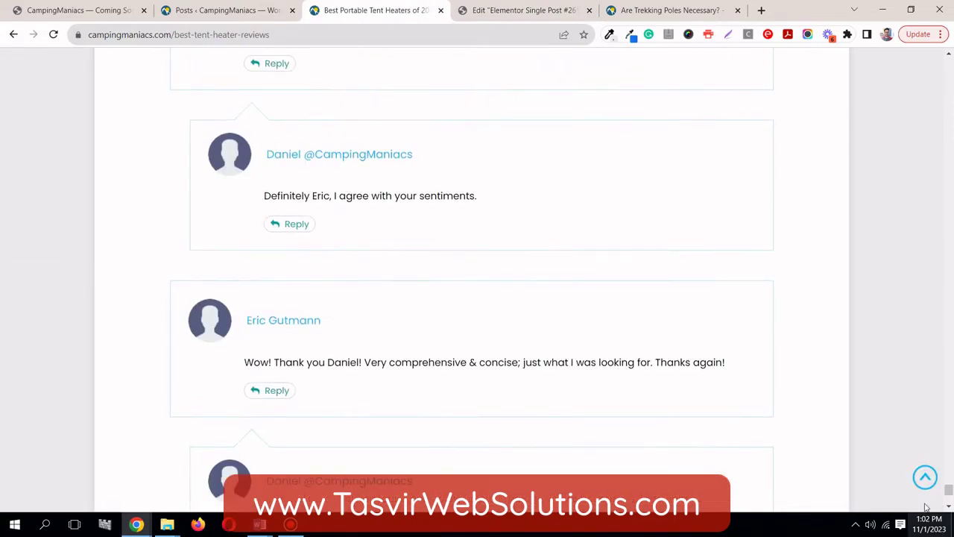
drag(950, 490, 950, 63)
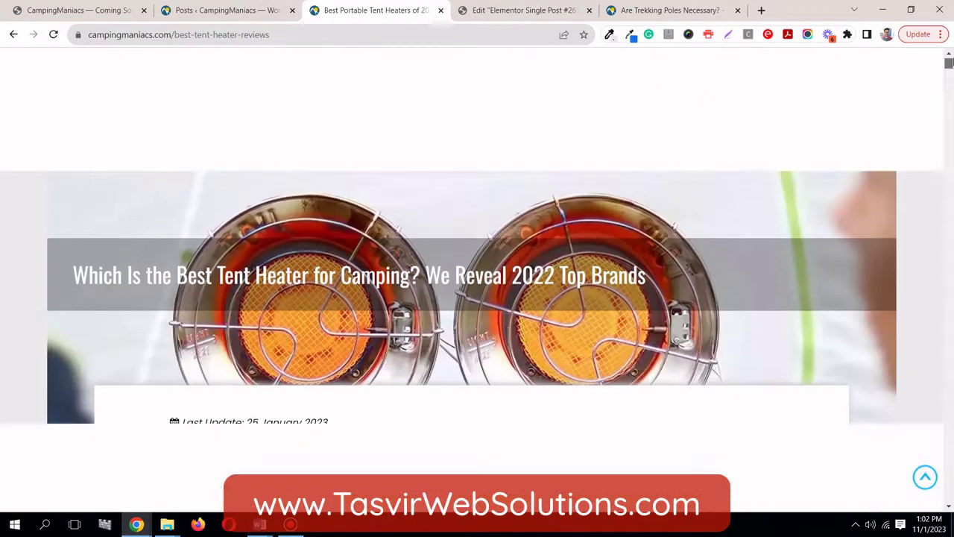
- Start publishing the single post template to open its display condition settings
click(550, 10)
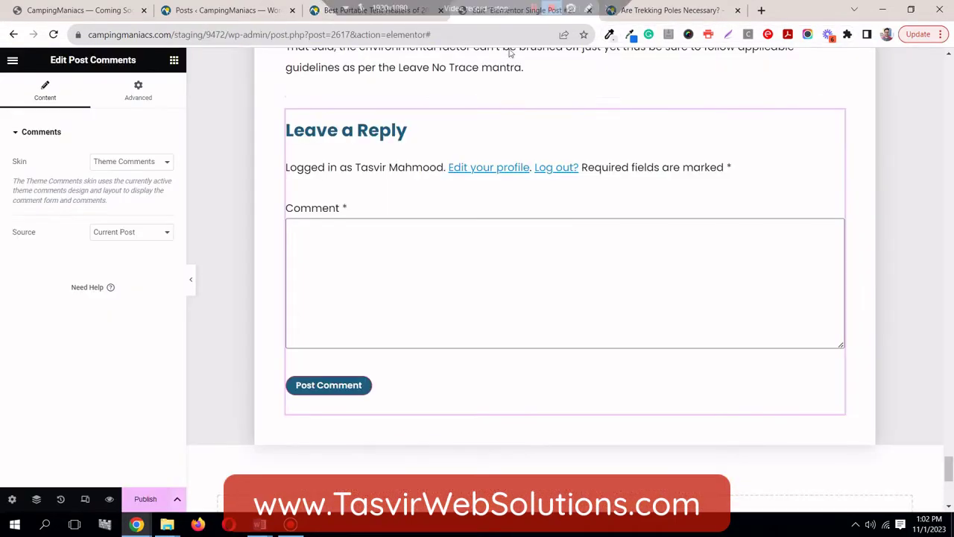
click(147, 500)
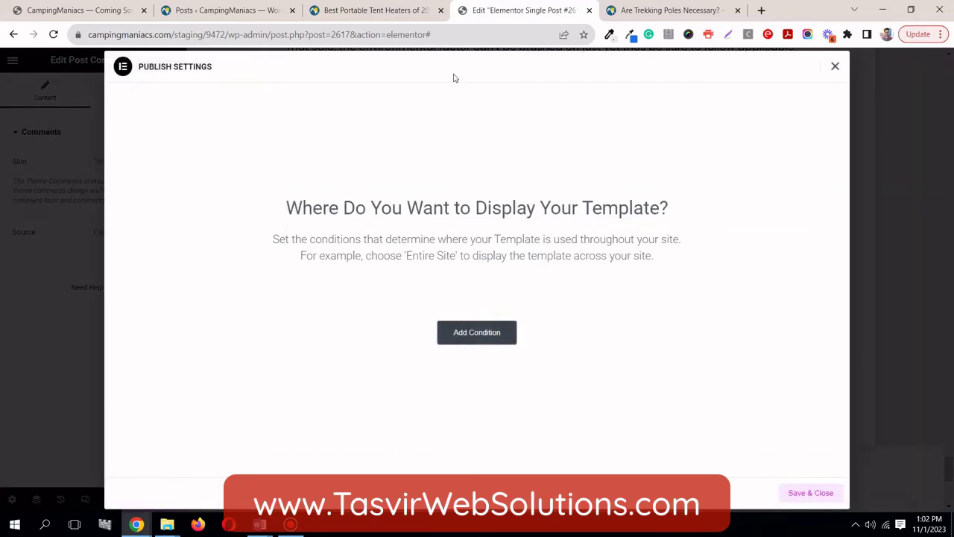
click(419, 10)
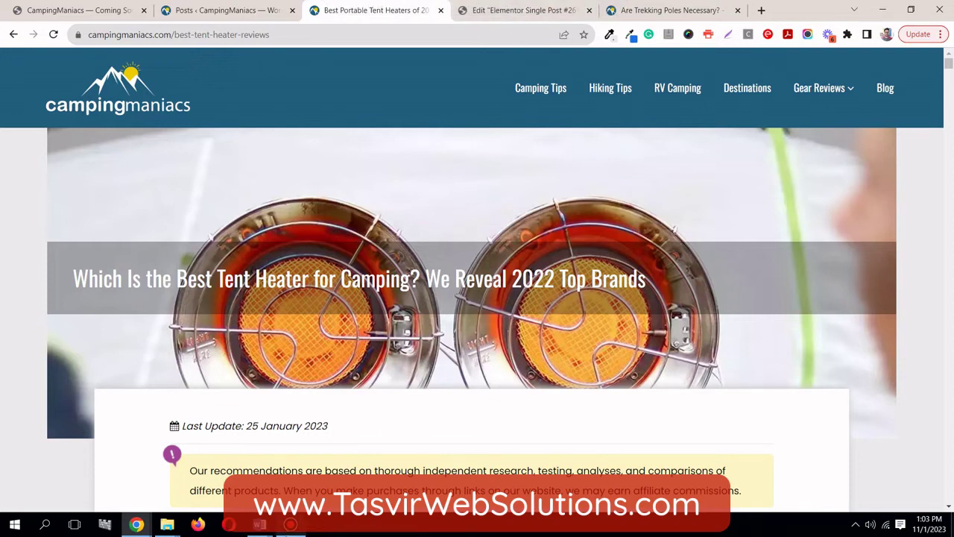
click(288, 527)
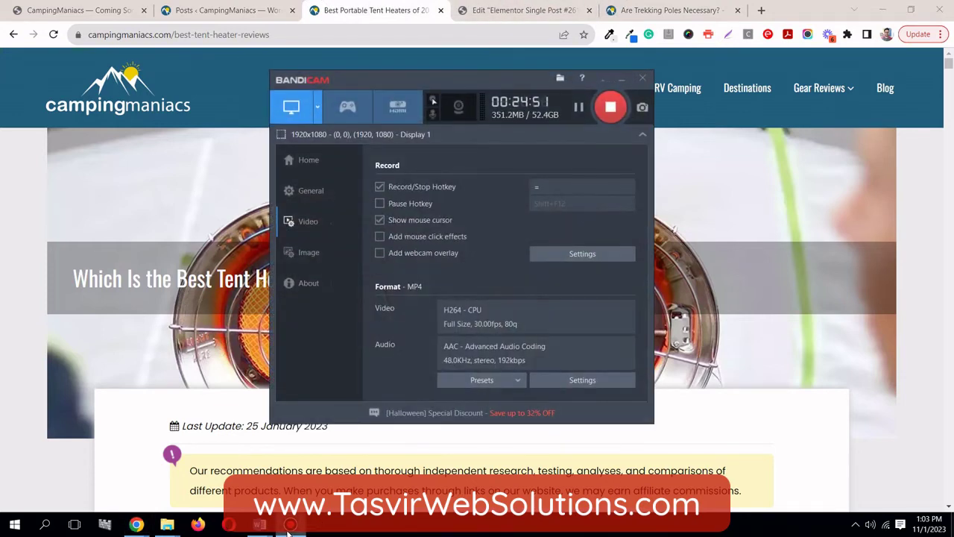
click(288, 527)
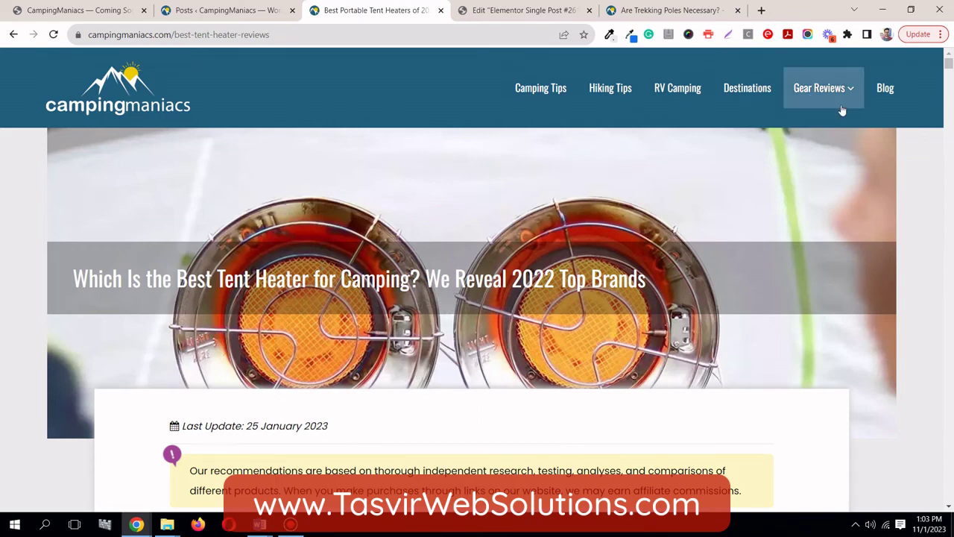
- Review the categories in the Gear Reviews submenu on the staging trekking poles post, and return to the template's publish settings
click(553, 11)
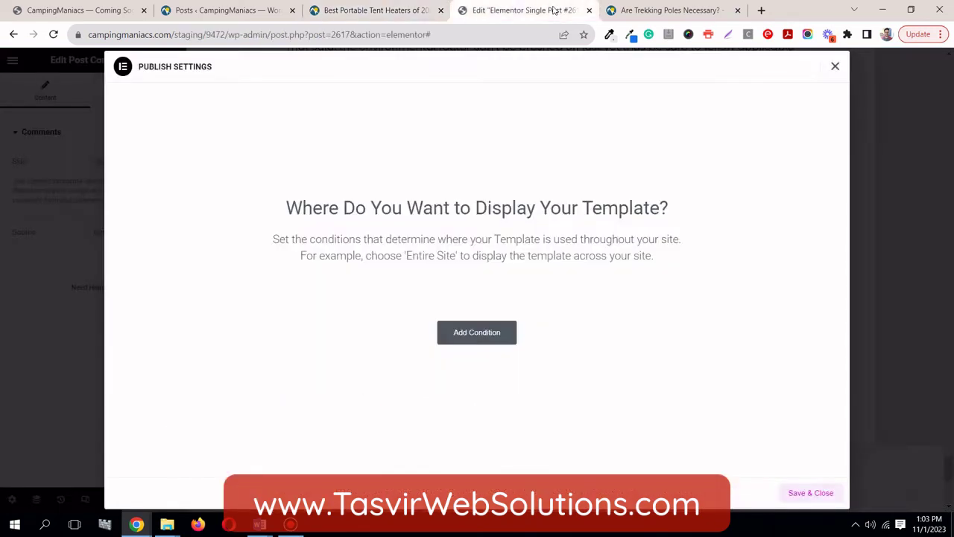
click(667, 9)
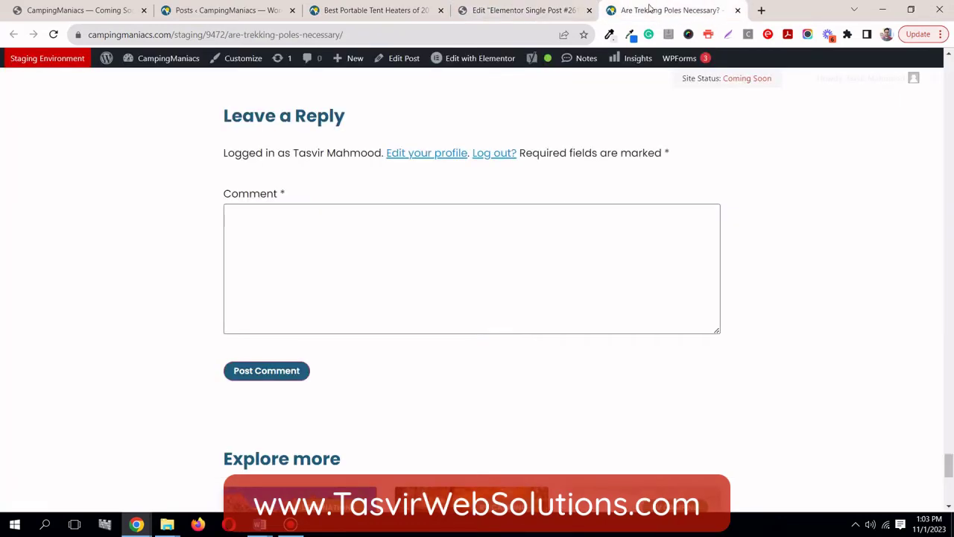
scroll(864, 336, up, 6)
drag(947, 445, 919, 69)
mouse_move(838, 99)
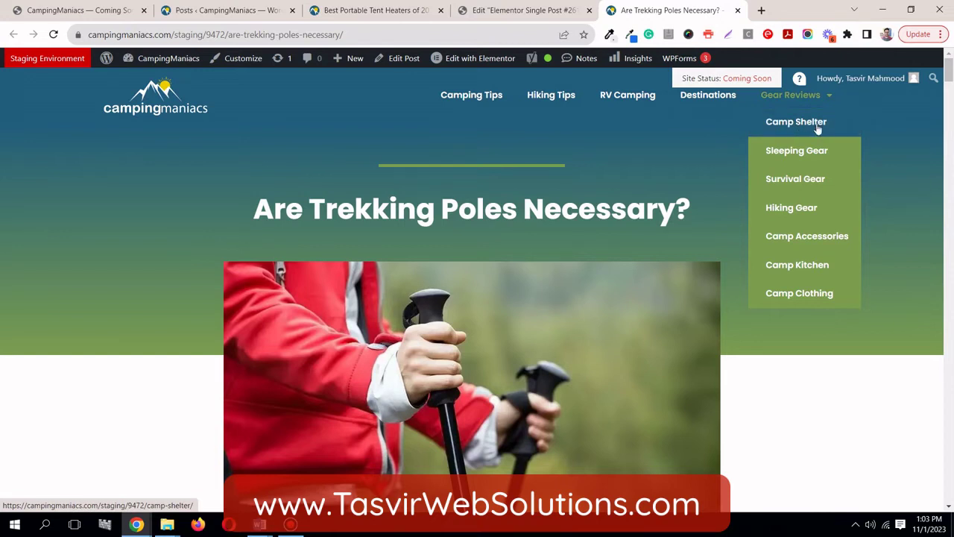
click(486, 12)
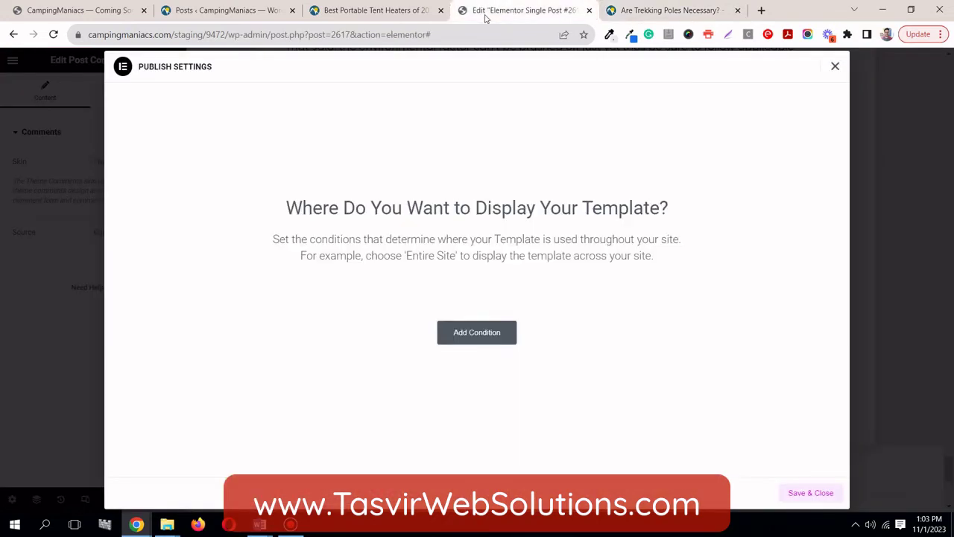
- Add an Include display condition, try Posts as its scope, and change it to In Category
click(470, 339)
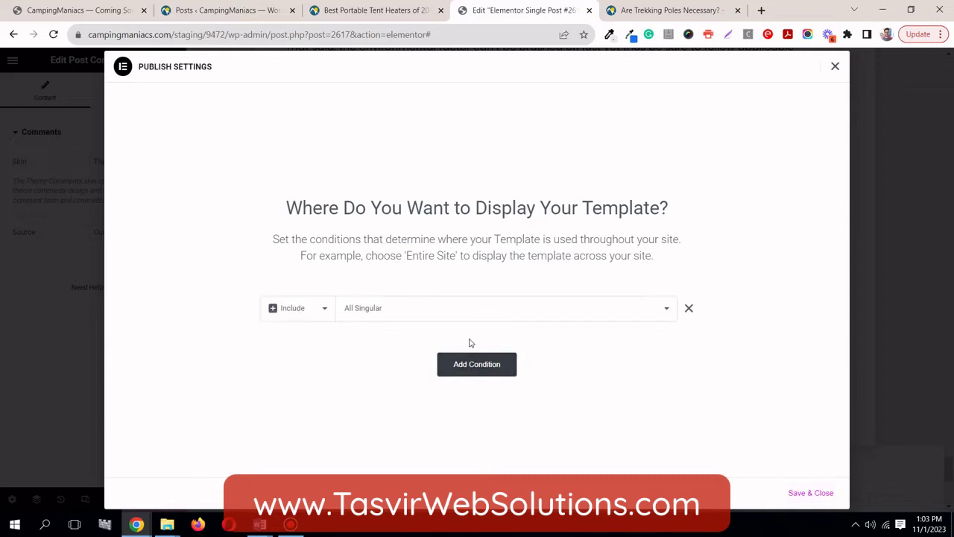
click(371, 319)
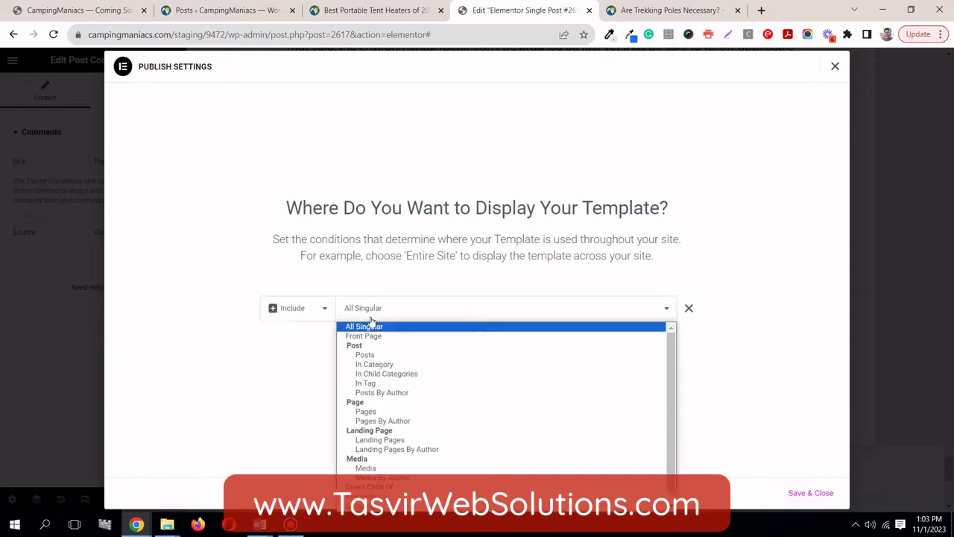
click(374, 357)
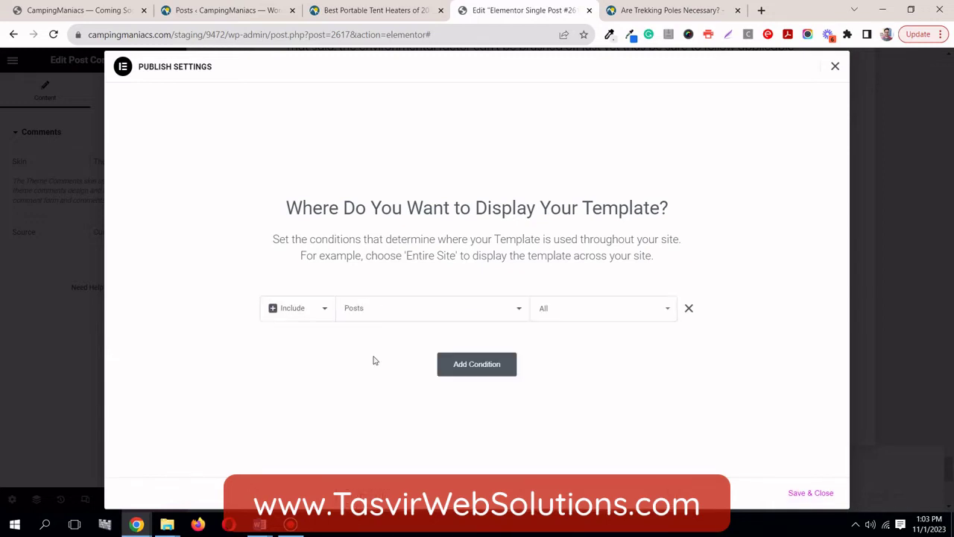
click(545, 319)
click(325, 314)
click(439, 316)
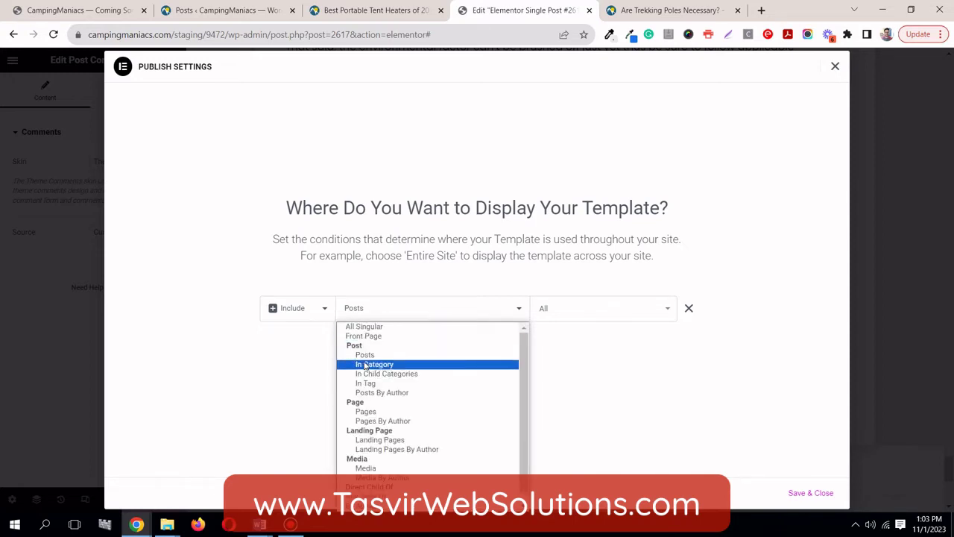
click(365, 366)
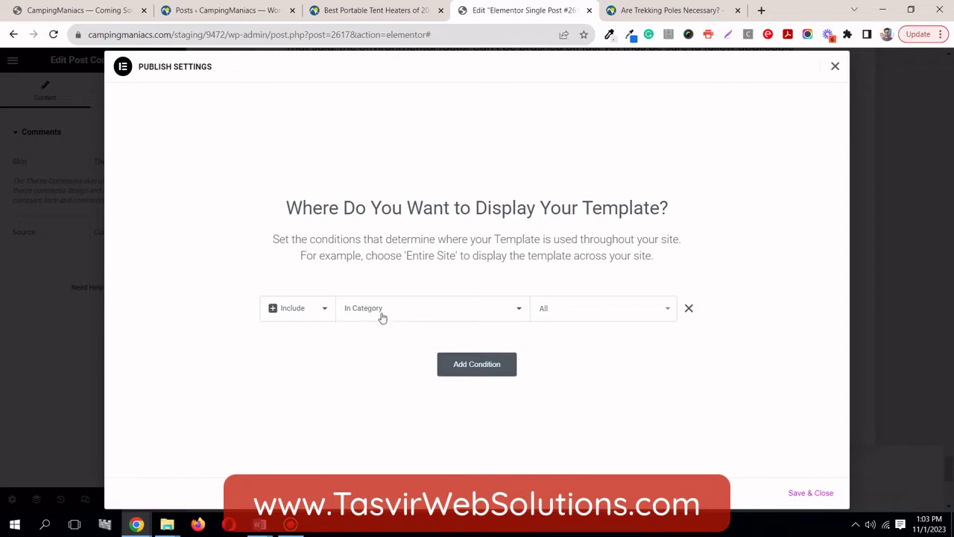
- Try to find a gear review category for the In Category condition by searching "camp", using the staging post's Gear Reviews submenu as reference
click(638, 319)
click(645, 9)
mouse_move(805, 103)
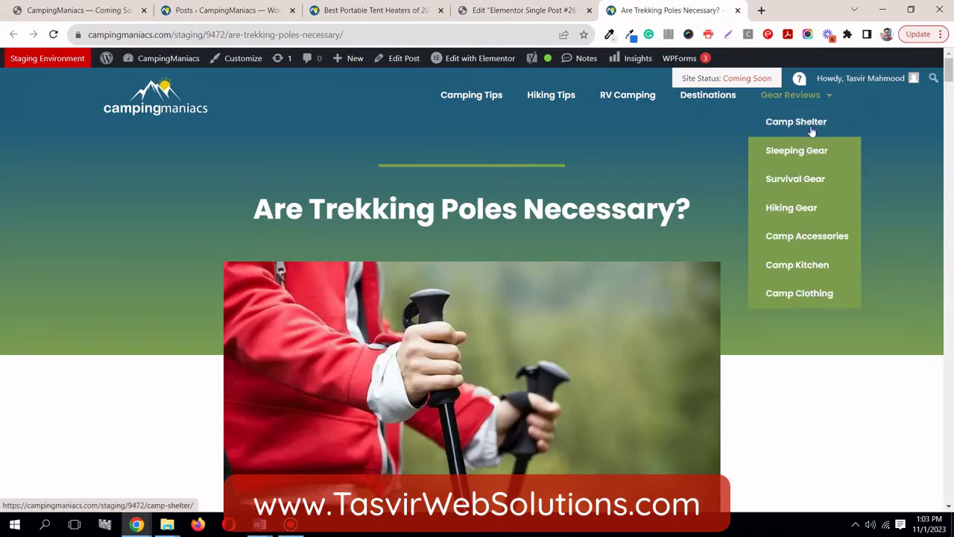
click(526, 9)
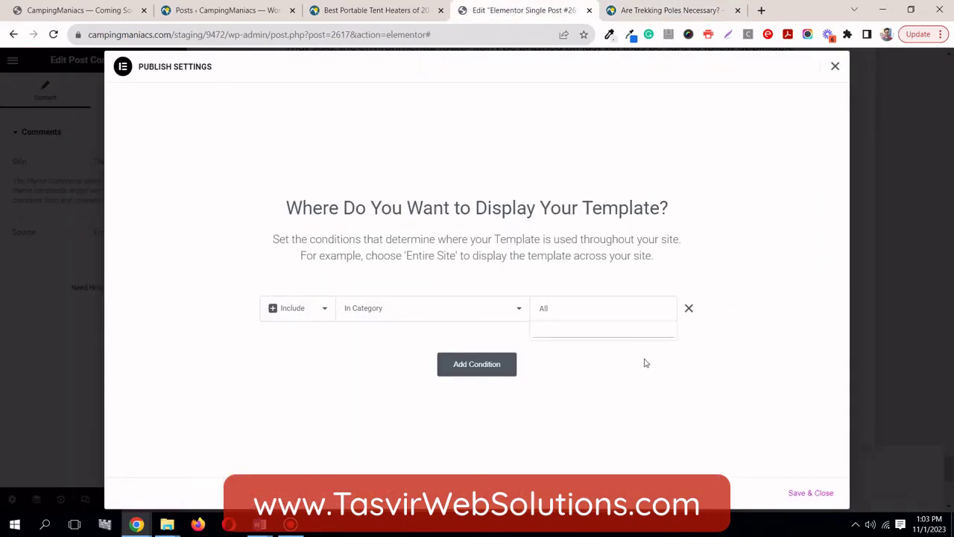
text(c)
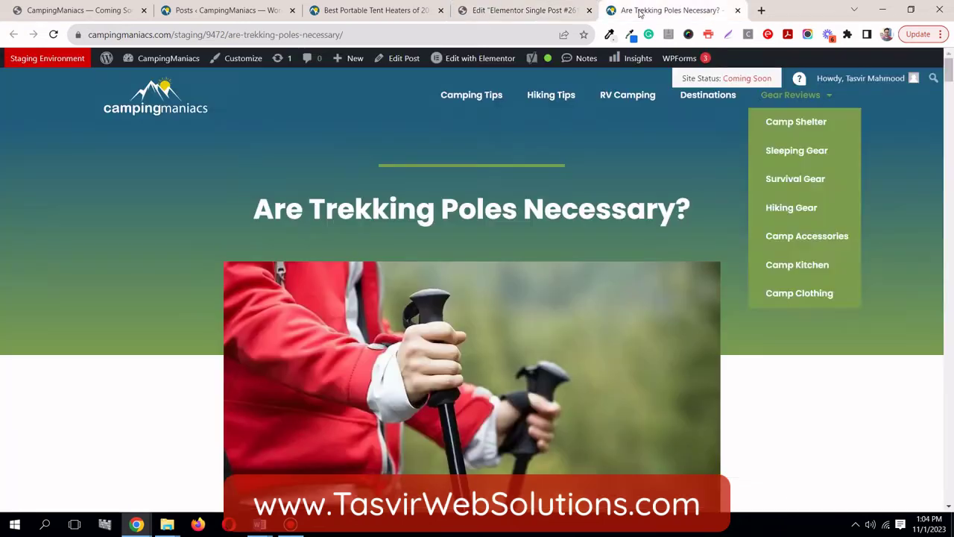
click(640, 12)
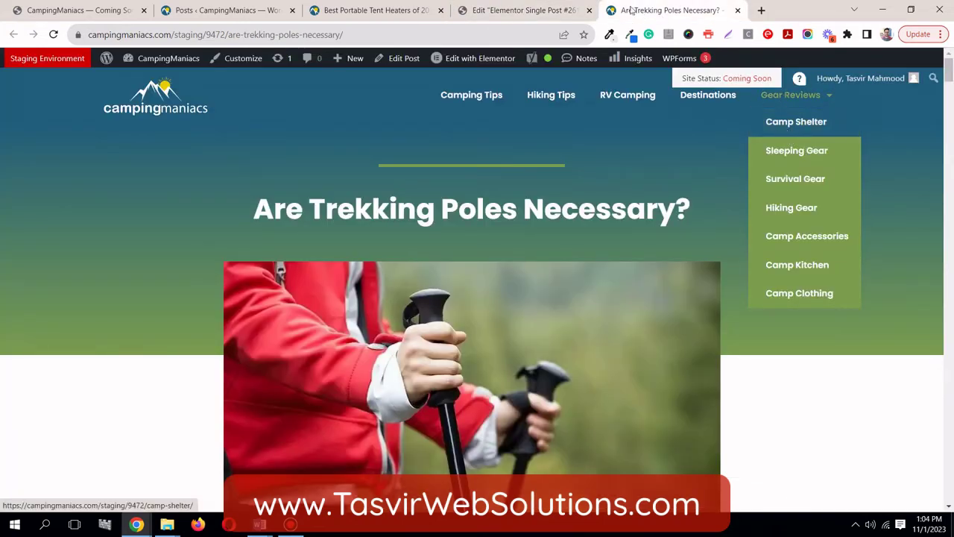
click(496, 7)
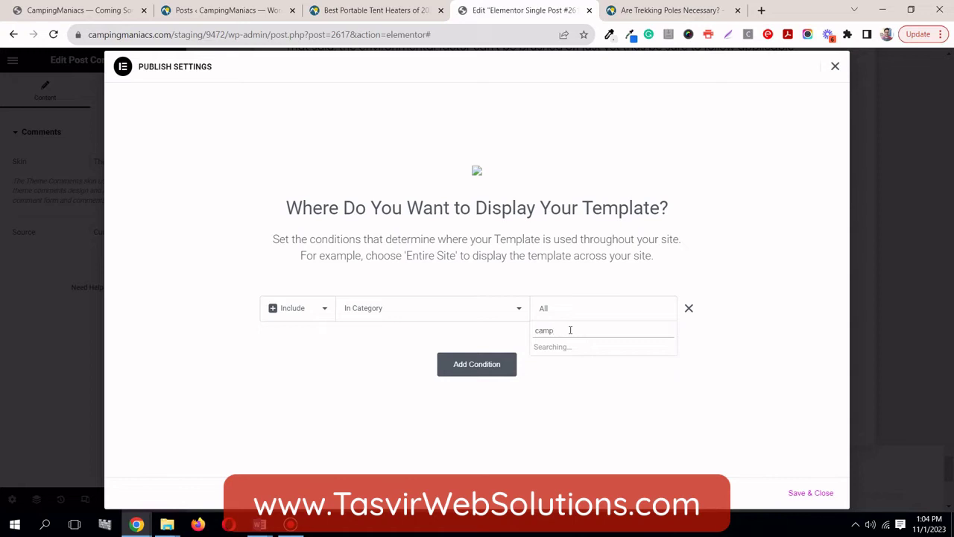
key(ctrl+a)
key(BackSpace)
click(493, 316)
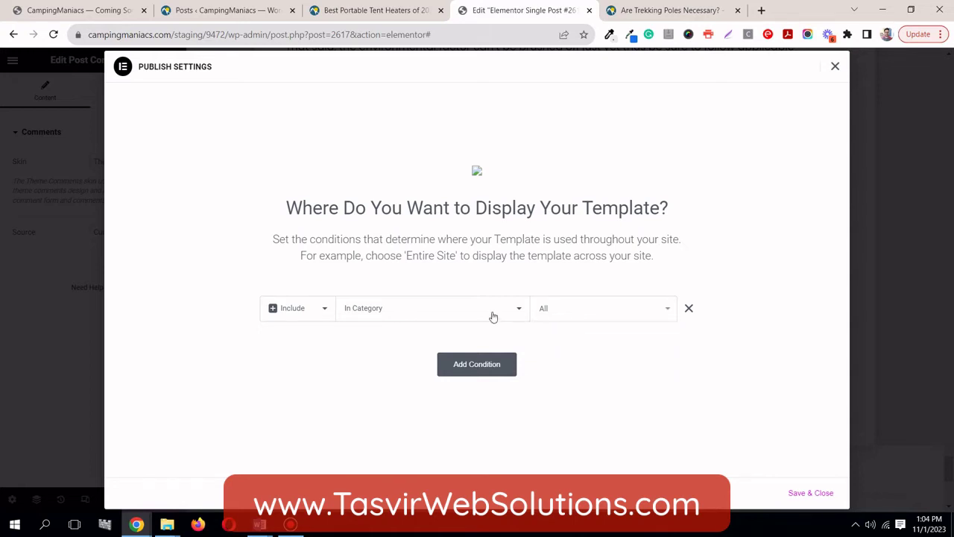
click(493, 316)
click(463, 366)
- Close the publish settings and save the template as a draft
click(834, 67)
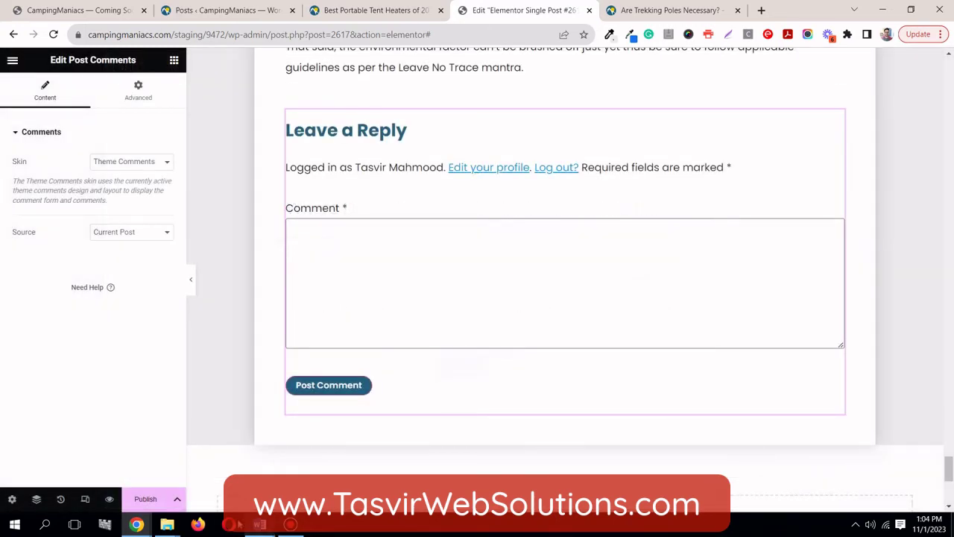
click(178, 499)
click(66, 423)
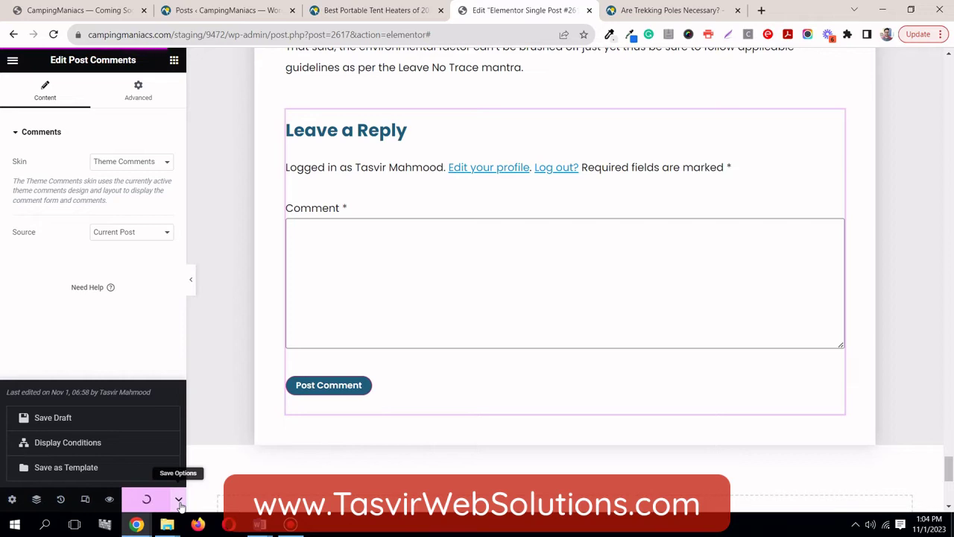
click(290, 524)
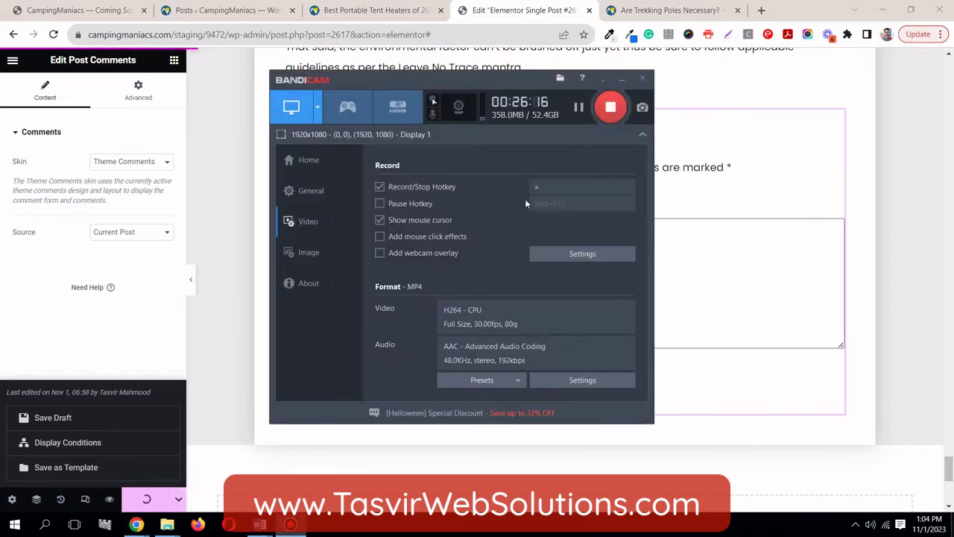
click(579, 109)
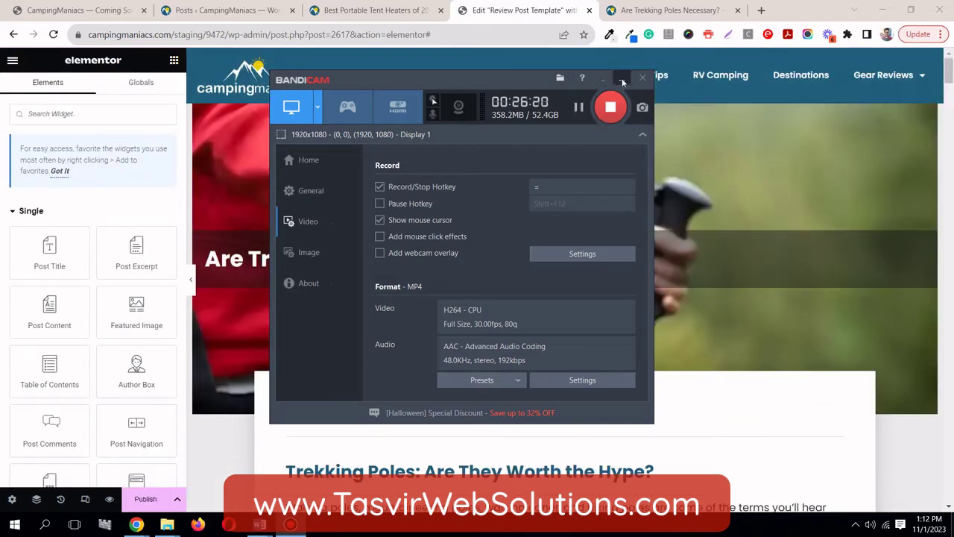
click(622, 79)
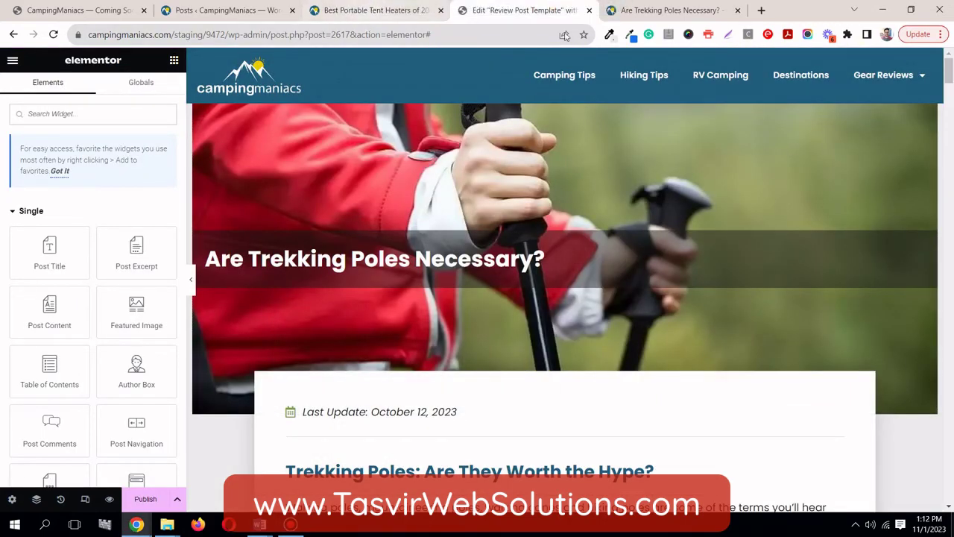
- Review the template down to its comment form and compare it with the tent heater reference page
drag(948, 74, 951, 469)
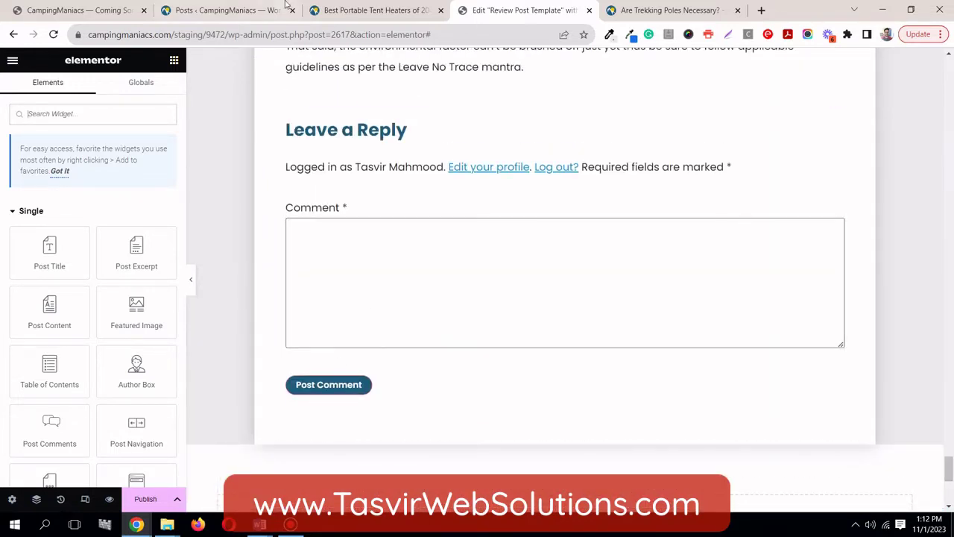
click(350, 11)
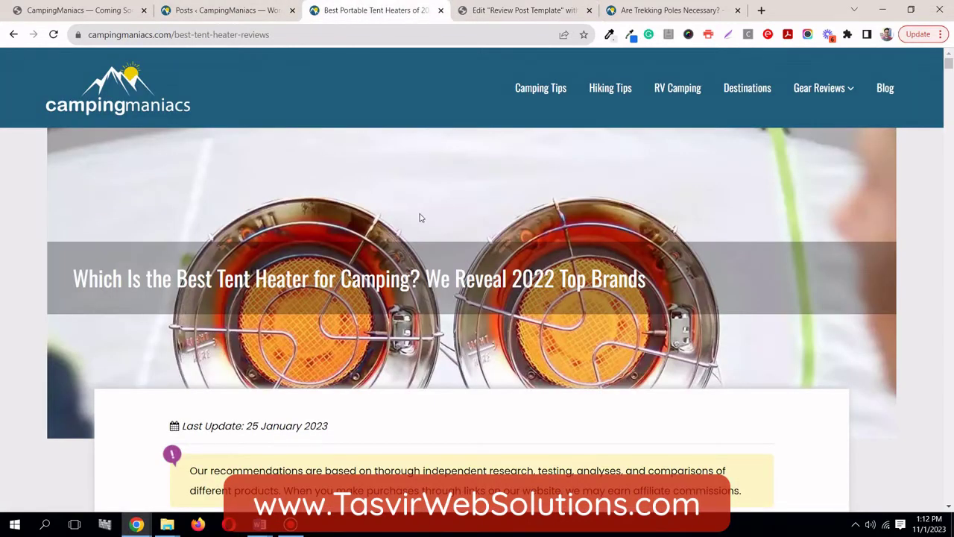
click(498, 11)
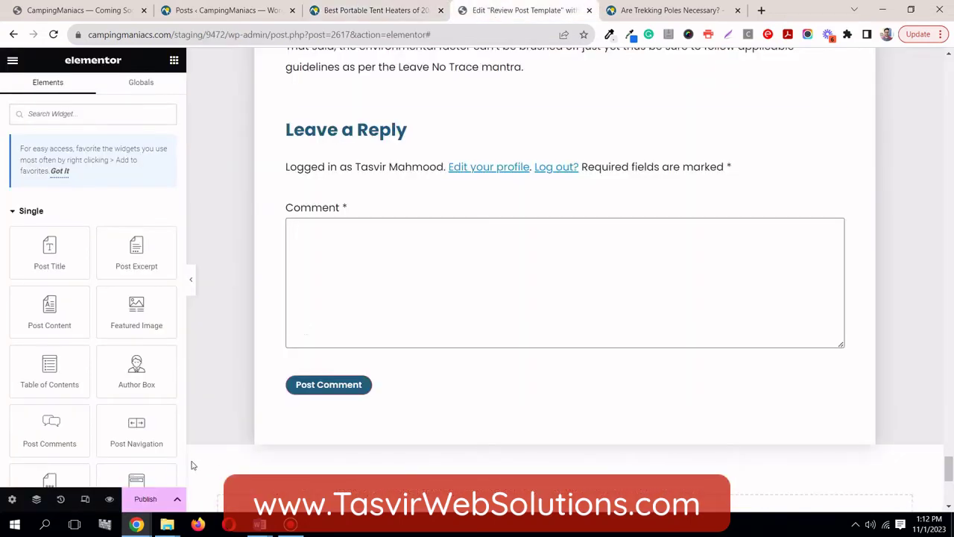
- Reopen the template's publish settings and replace the existing display condition with a new Include condition set to In Category
click(176, 499)
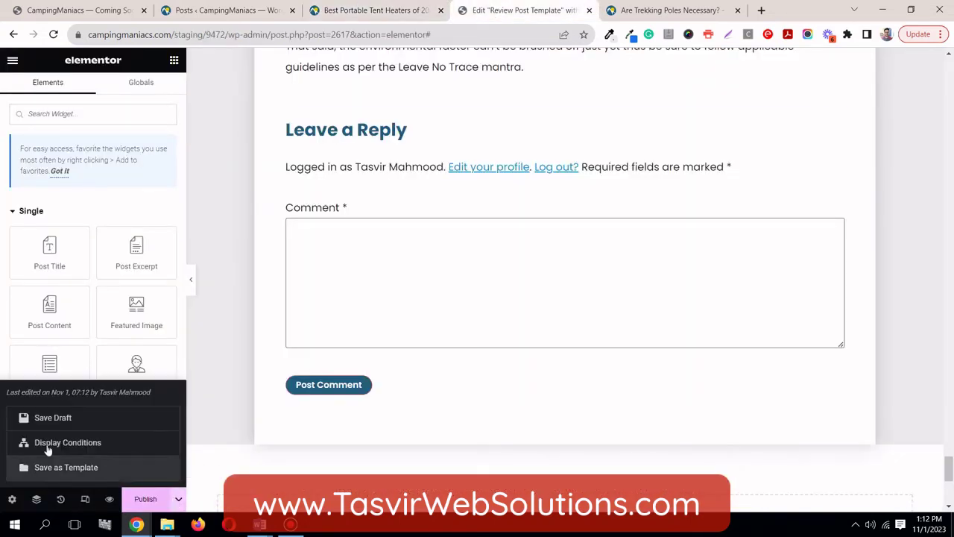
click(177, 501)
click(149, 503)
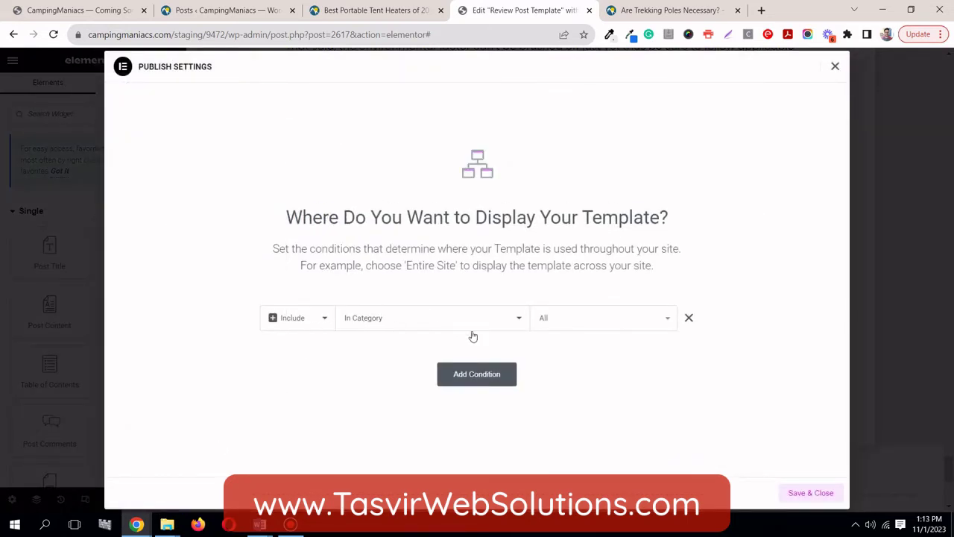
click(688, 318)
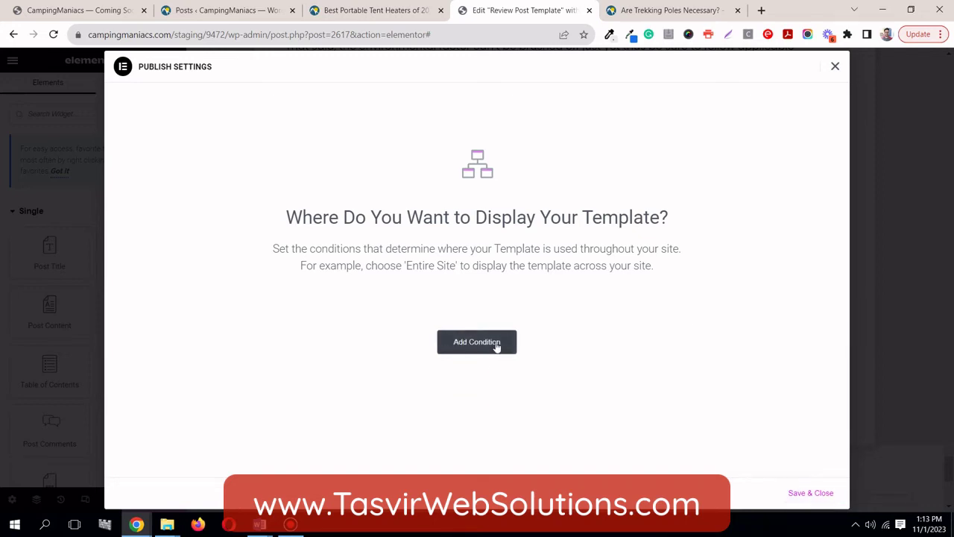
click(466, 342)
click(349, 317)
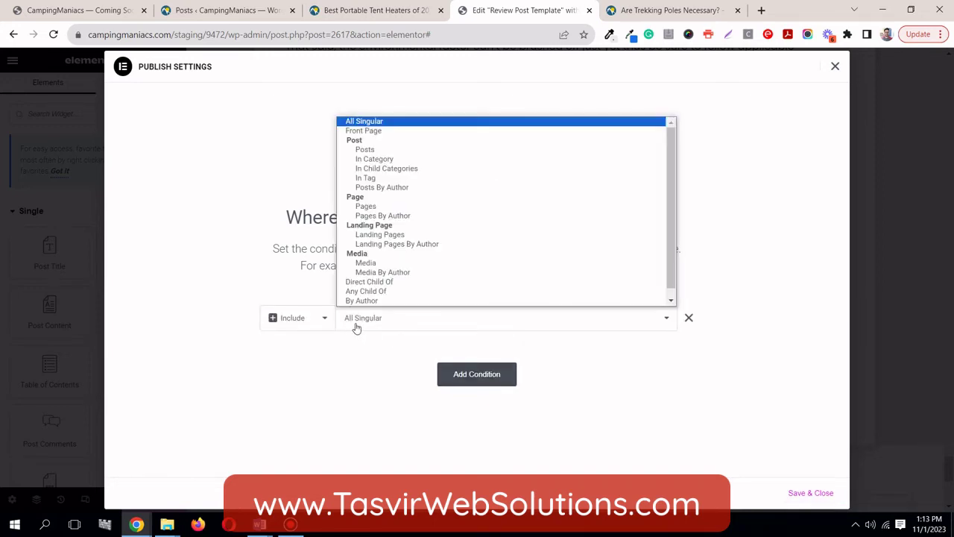
scroll(366, 253, down, 1)
scroll(361, 142, up, 1)
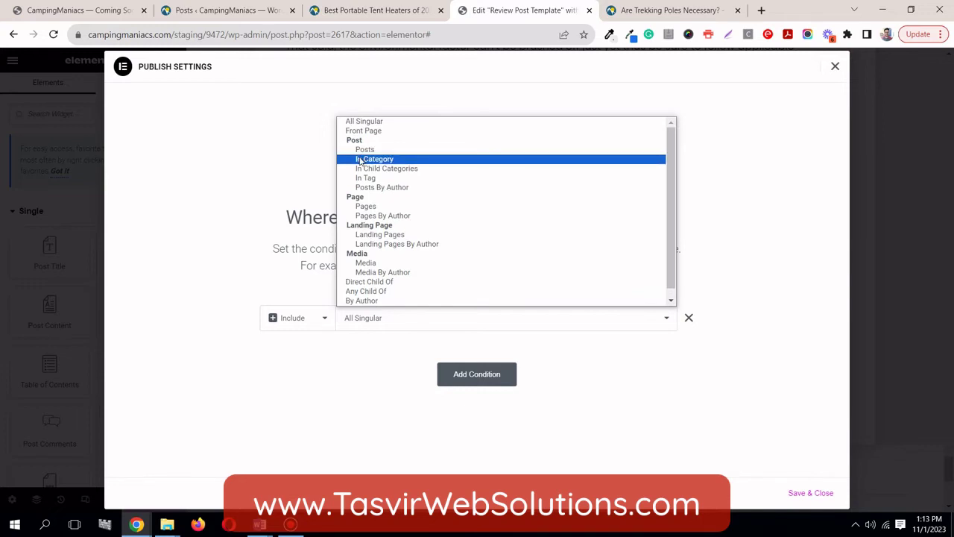
click(361, 159)
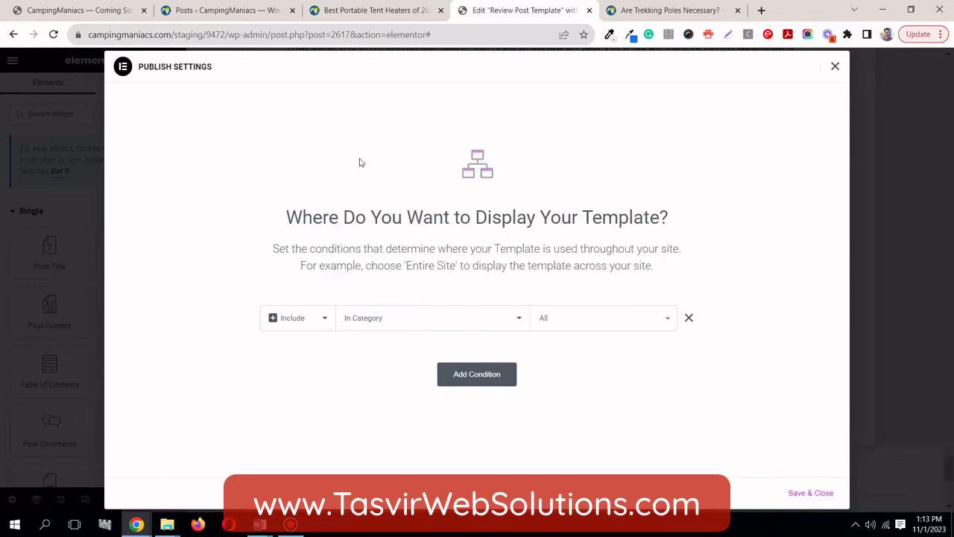
- Compare the Gear Reviews submenu categories on the tent heater reference page and the staging trekking poles post
click(369, 7)
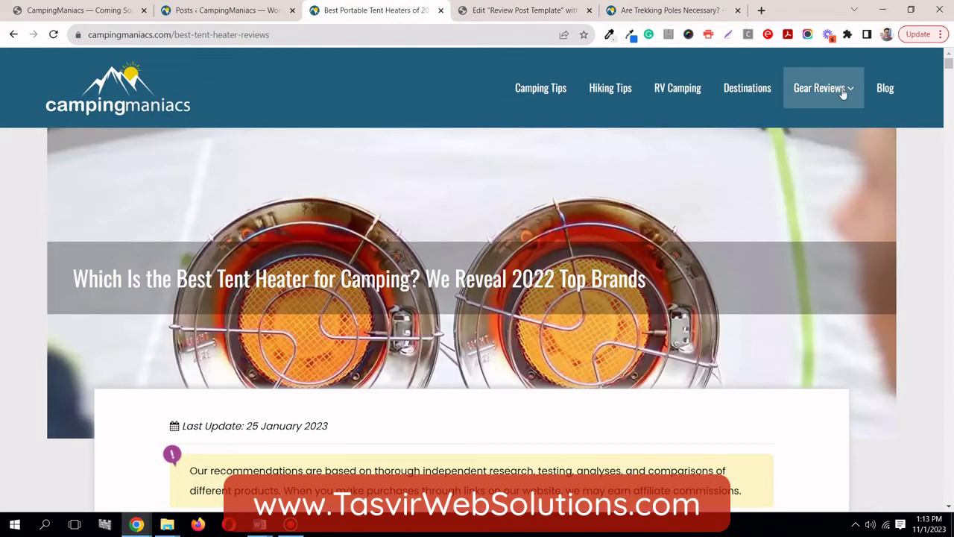
mouse_move(843, 91)
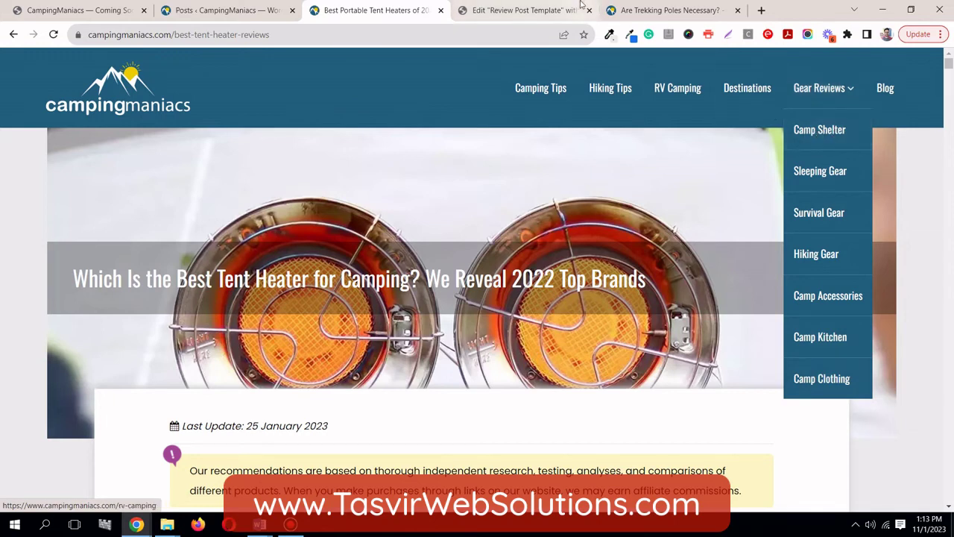
click(664, 9)
mouse_move(820, 96)
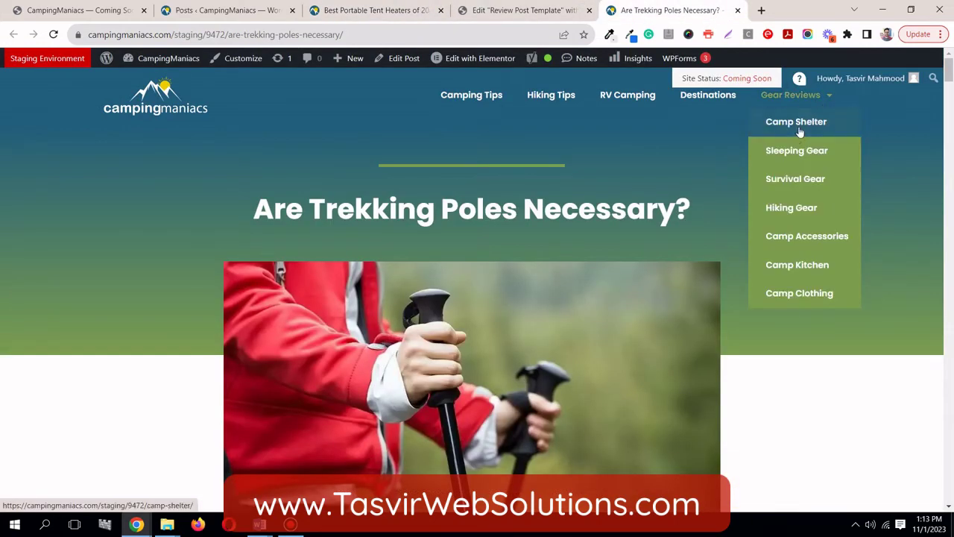
click(527, 12)
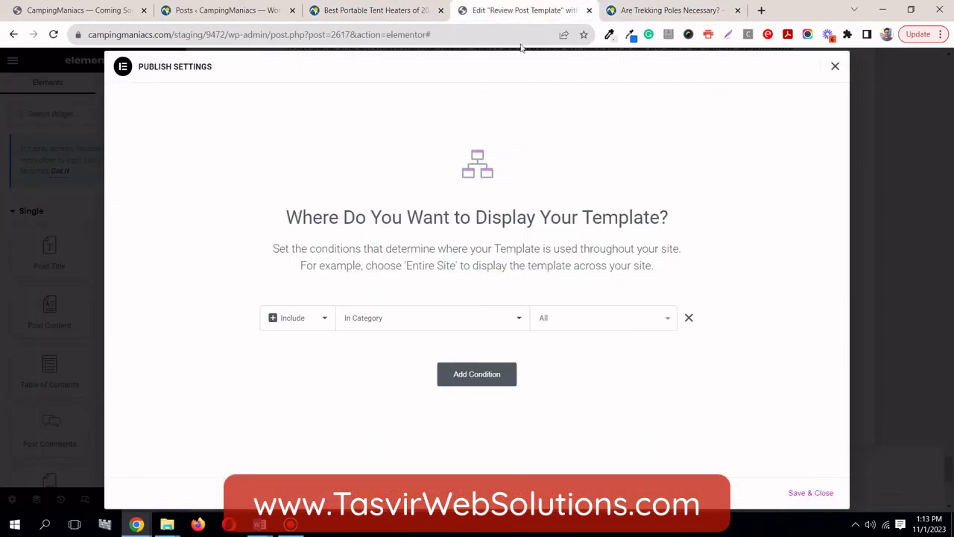
- Limit the In Category display condition to the Camp Shelter category, then save and close the publish settings
click(617, 318)
text(cam)
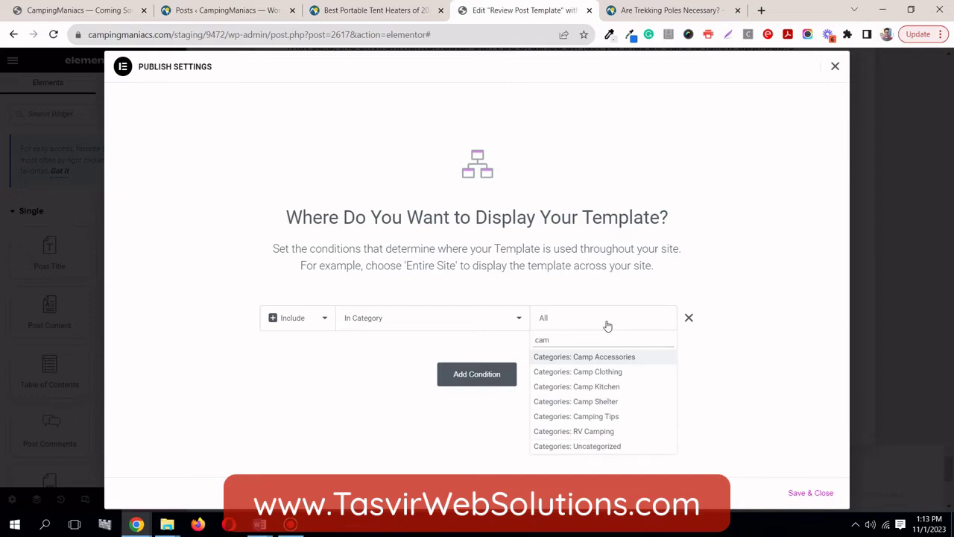
text(p)
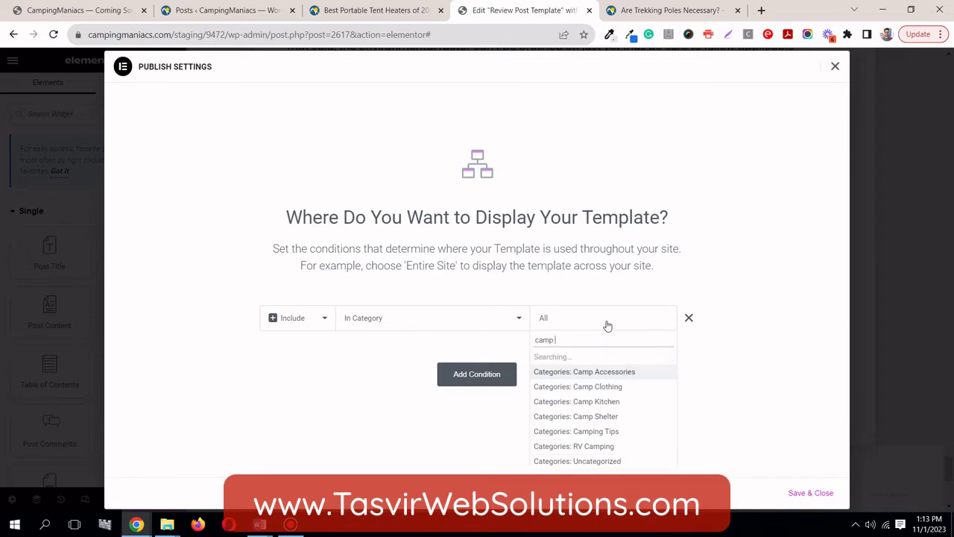
text( she)
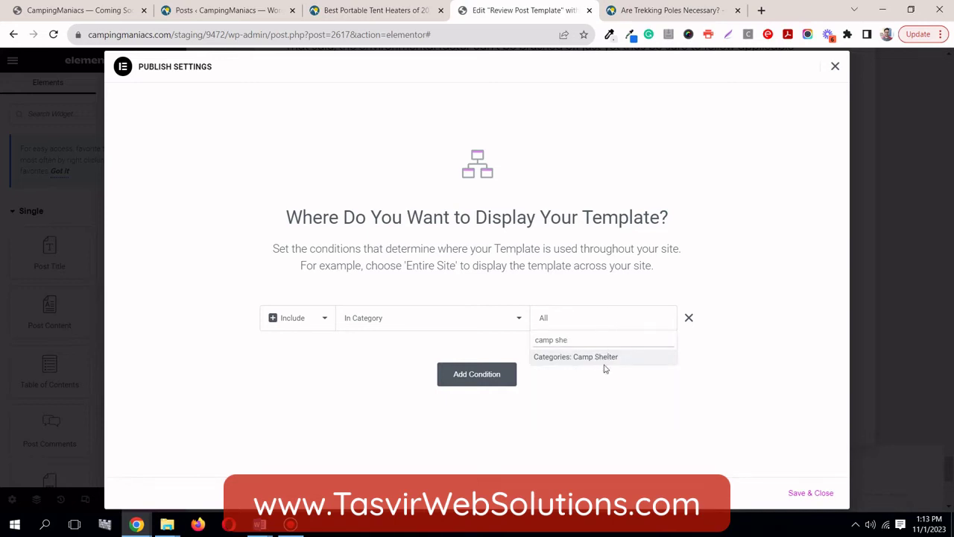
click(605, 360)
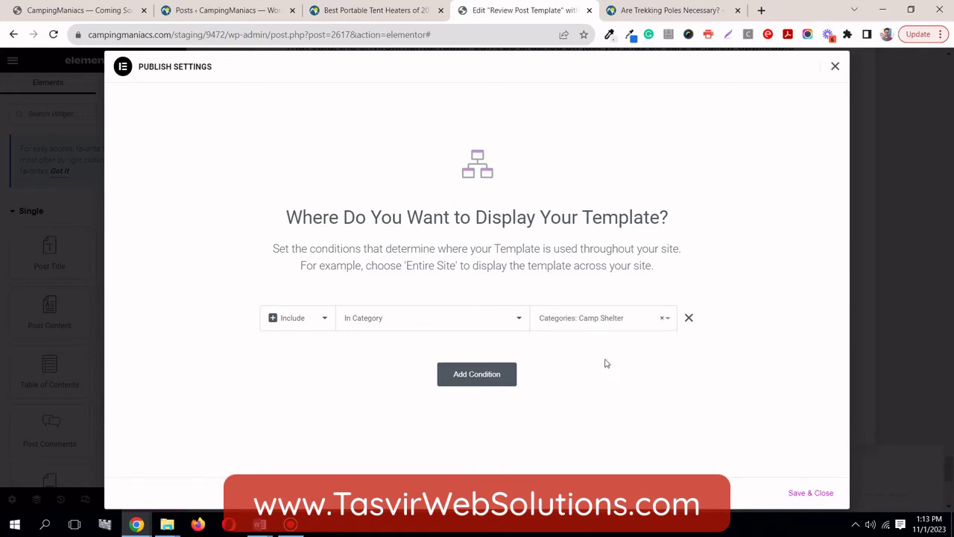
click(810, 493)
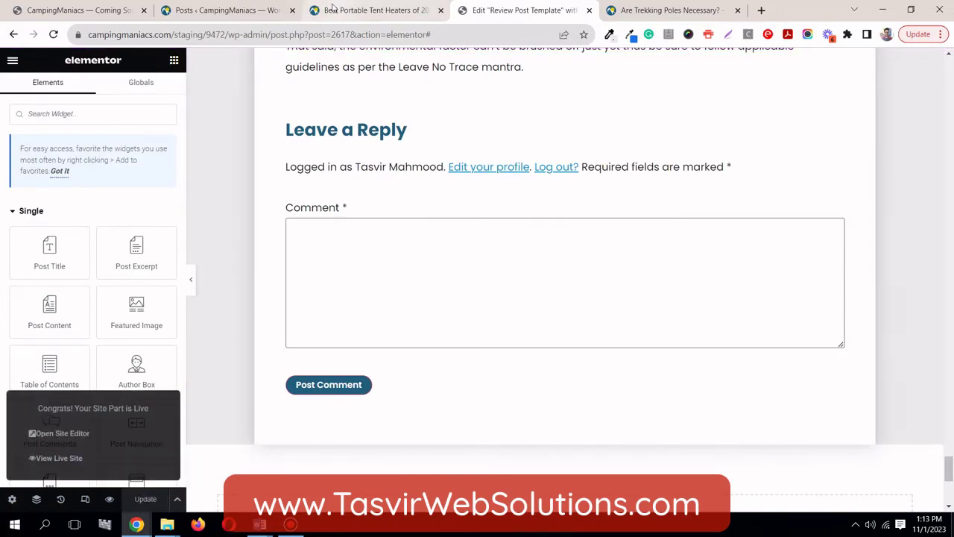
- Find the post "Thru Hiking the Appalachian Trail: Your Comprehensive Guide" in the posts list and view it in a new tab
click(220, 9)
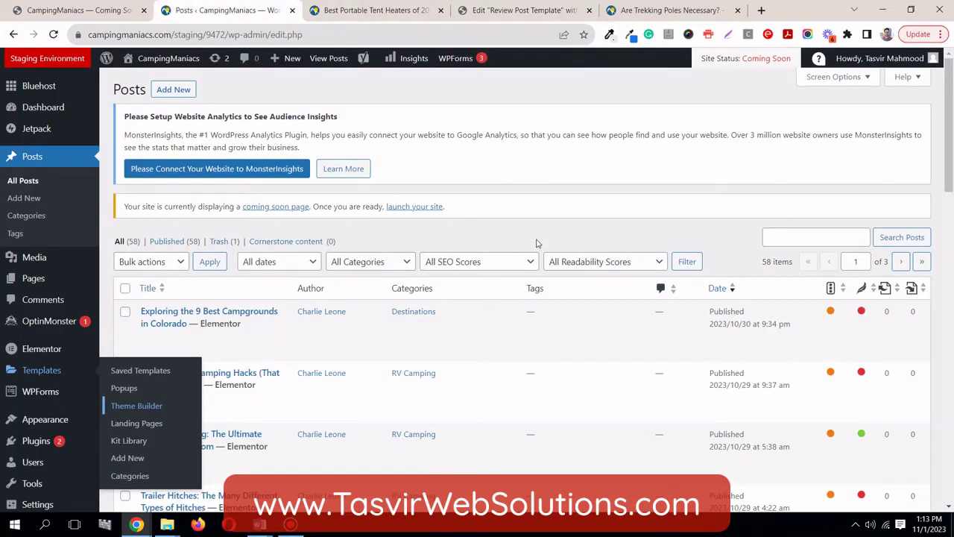
scroll(536, 243, down, 7)
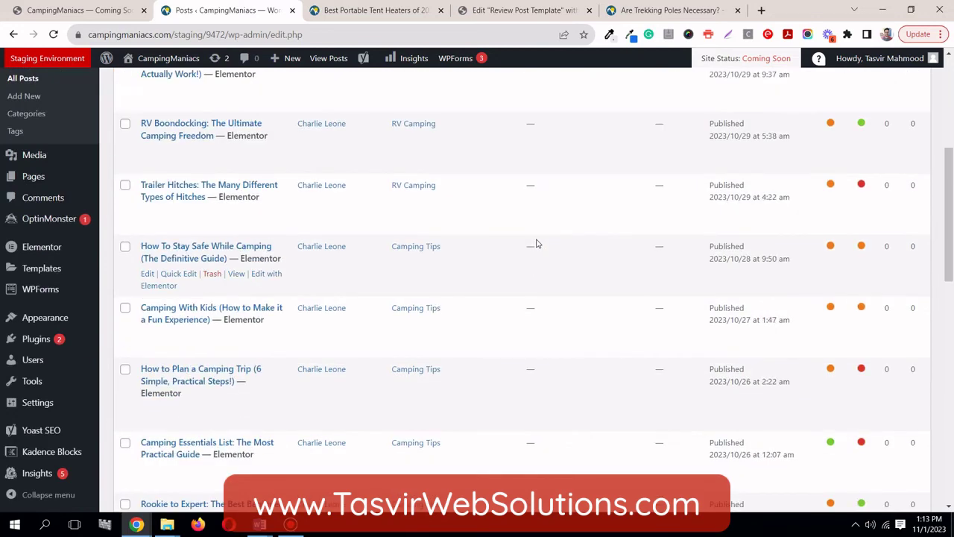
scroll(536, 243, down, 1)
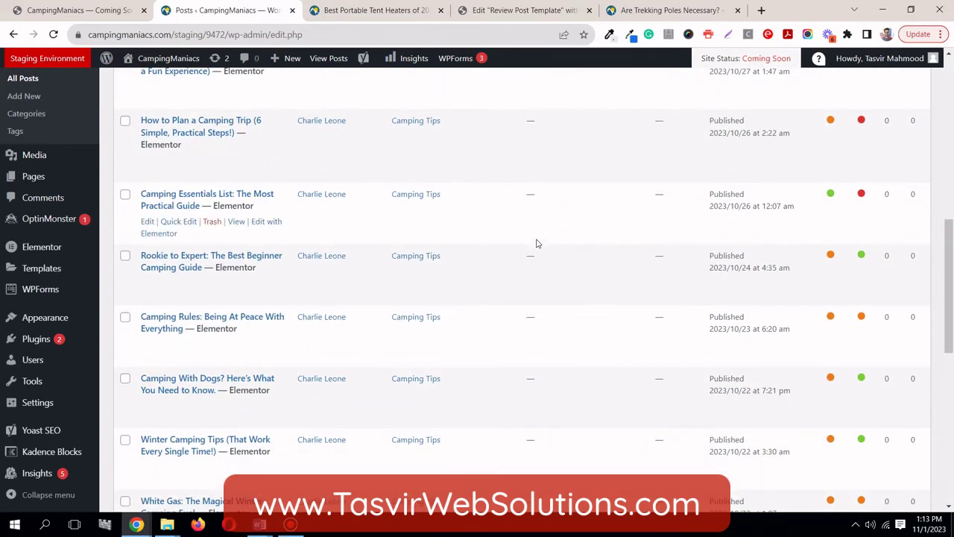
scroll(536, 243, down, 6)
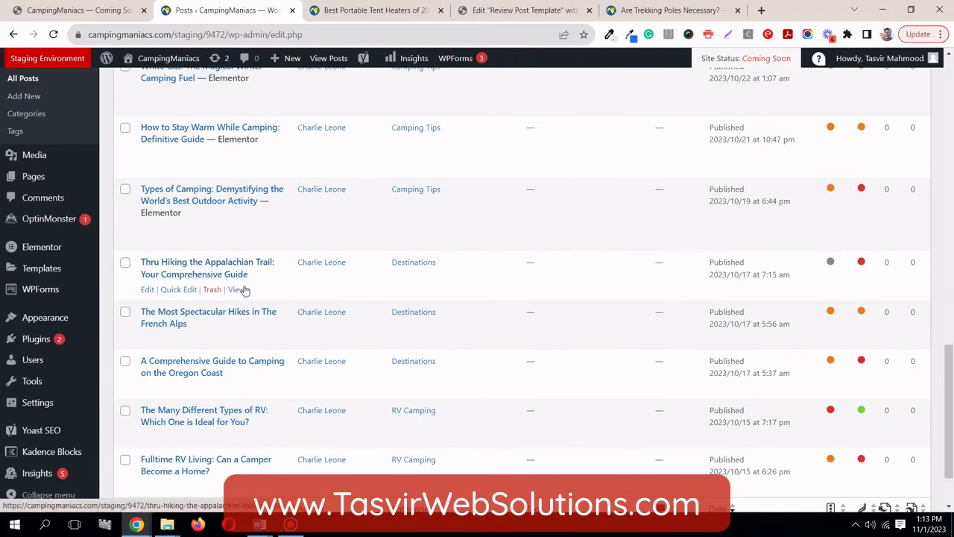
right_click(240, 292)
click(254, 296)
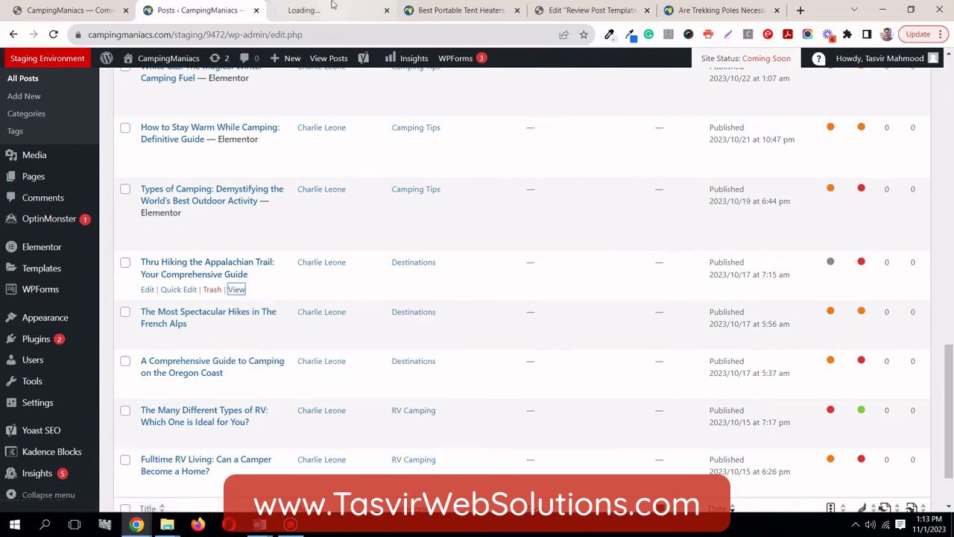
click(333, 5)
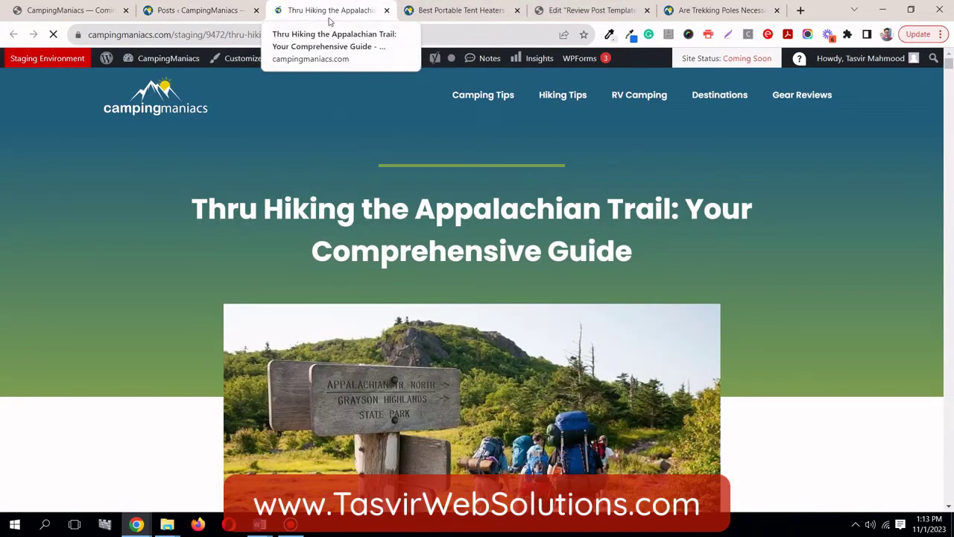
mouse_move(949, 64)
mouse_down()
mouse_move(950, 507)
mouse_move(952, 67)
mouse_up()
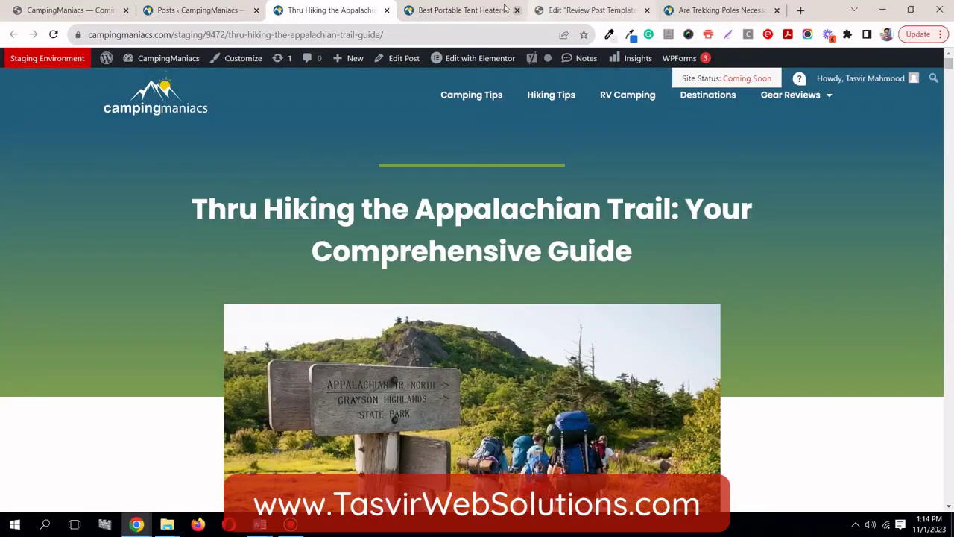
- Compare the review template's header area with the tent heater reference page and the Appalachian Trail post
click(564, 12)
scroll(400, 219, up, 4)
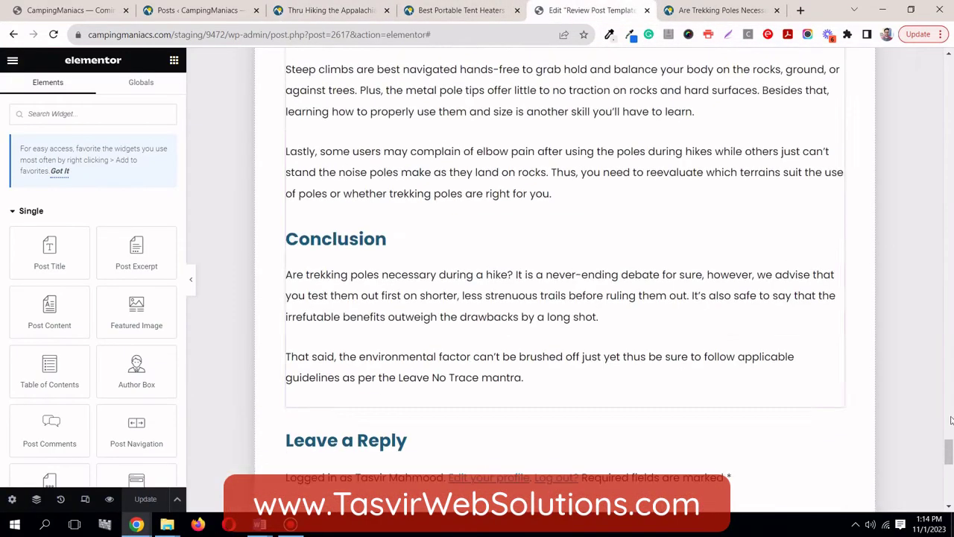
drag(949, 460, 950, 71)
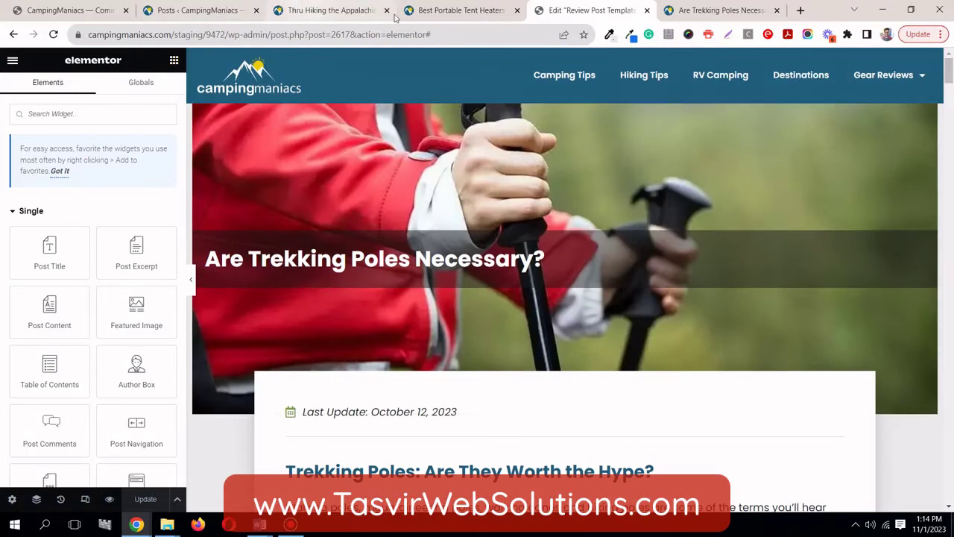
click(421, 11)
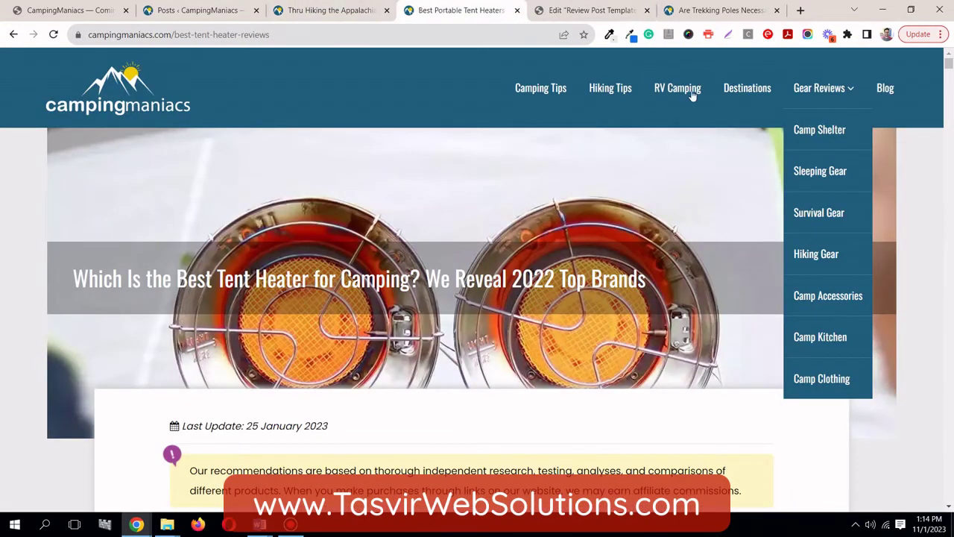
click(337, 9)
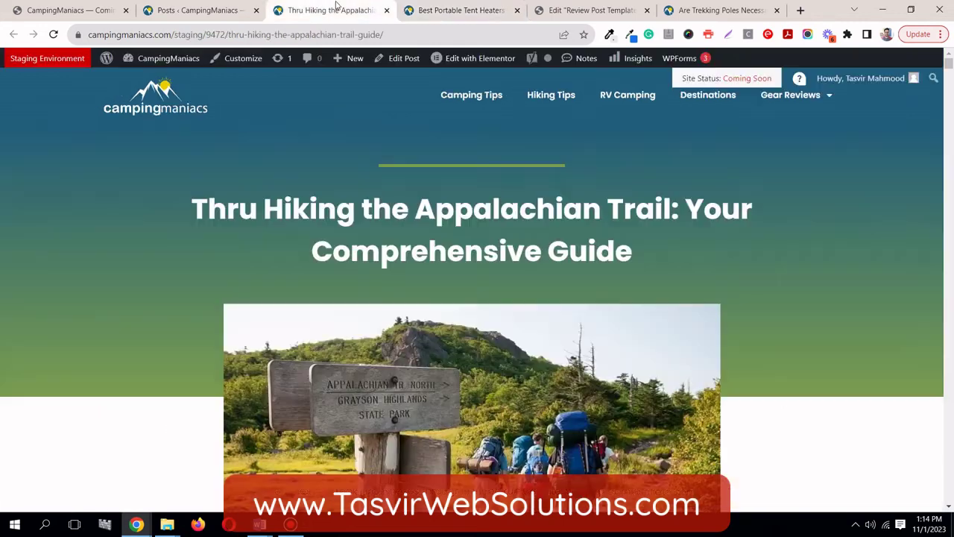
- Quick-edit the Appalachian Trail post to replace its Destinations category with Camp Shelter, and update it
click(176, 10)
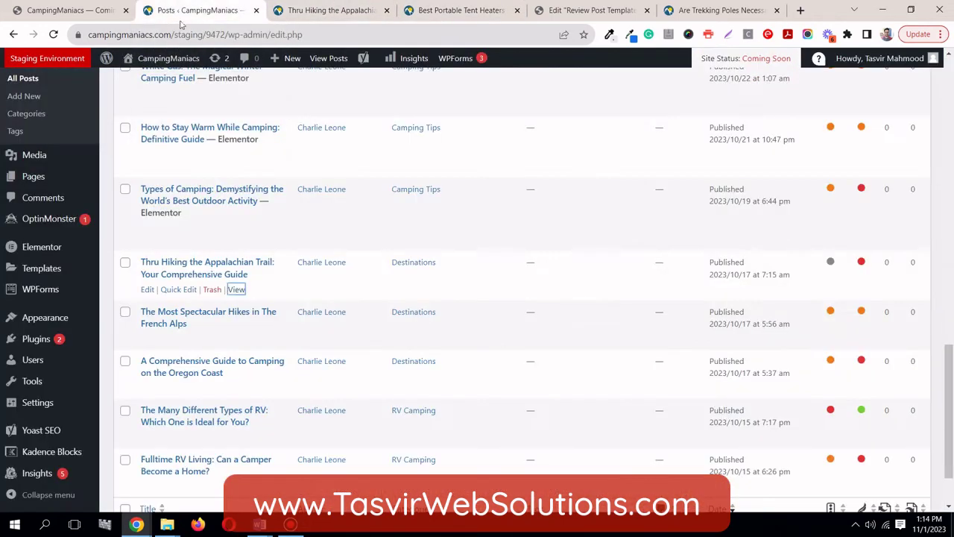
click(175, 292)
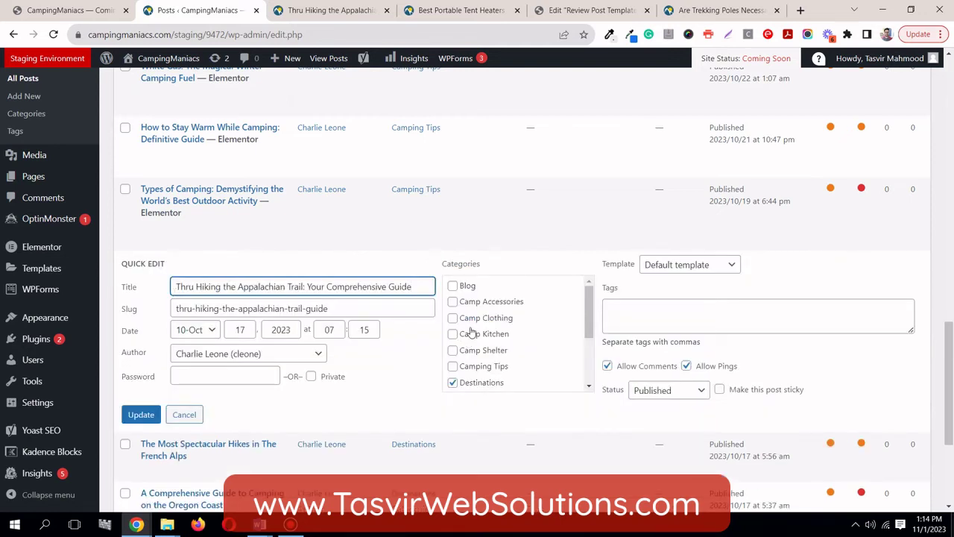
click(453, 383)
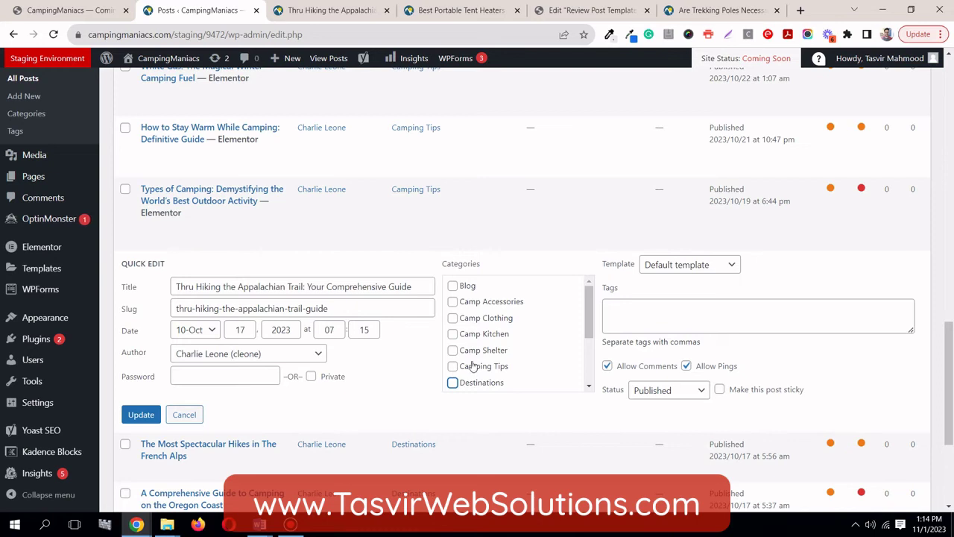
click(453, 350)
click(142, 415)
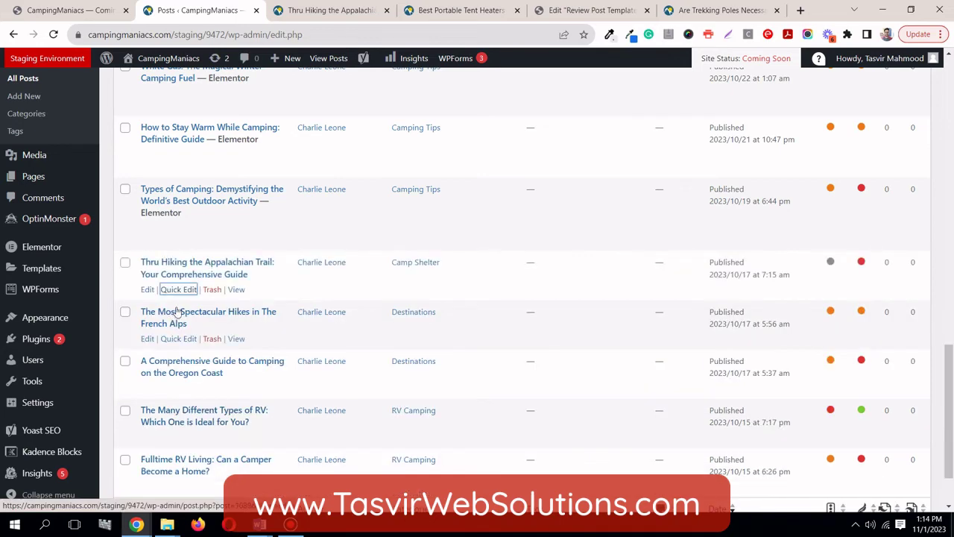
- Reload the Appalachian Trail post and check how the review template displays its title banner and content
click(347, 9)
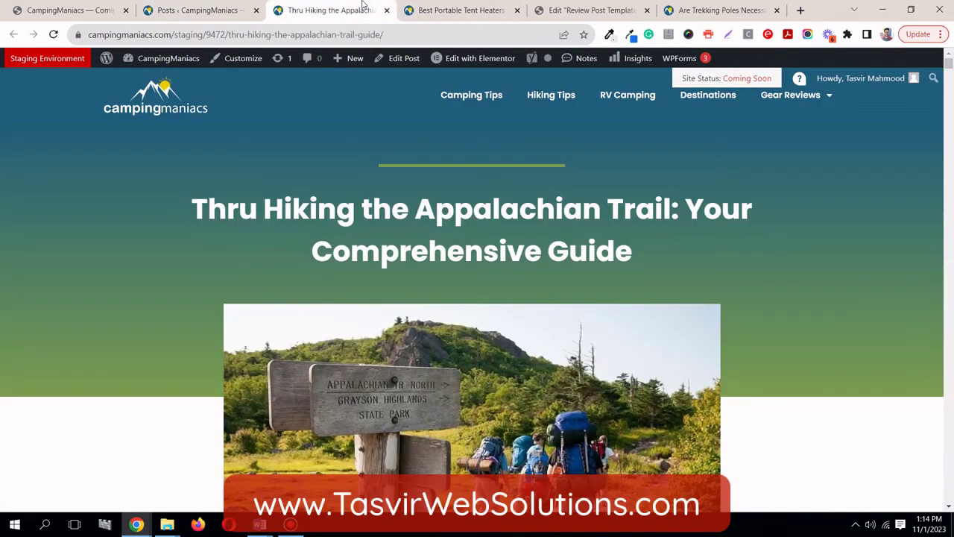
click(231, 10)
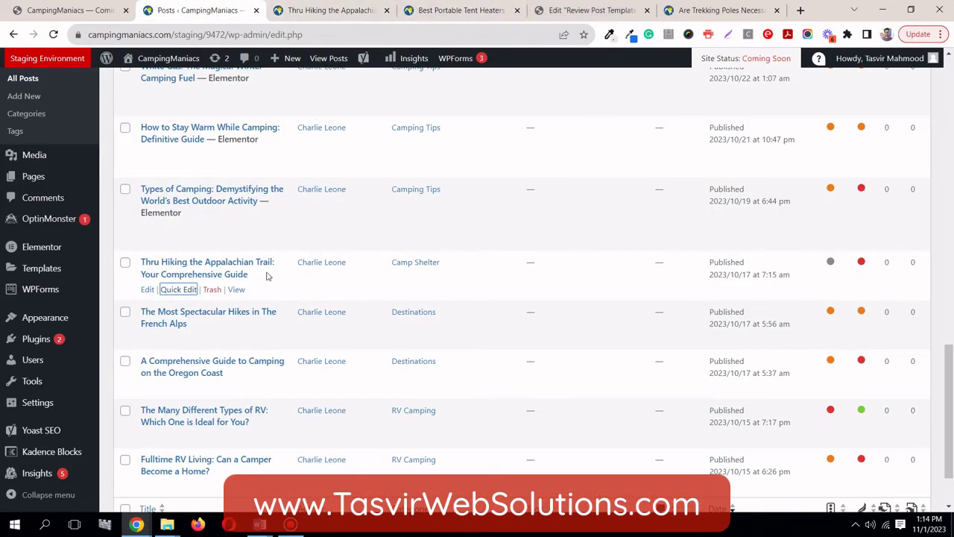
click(334, 9)
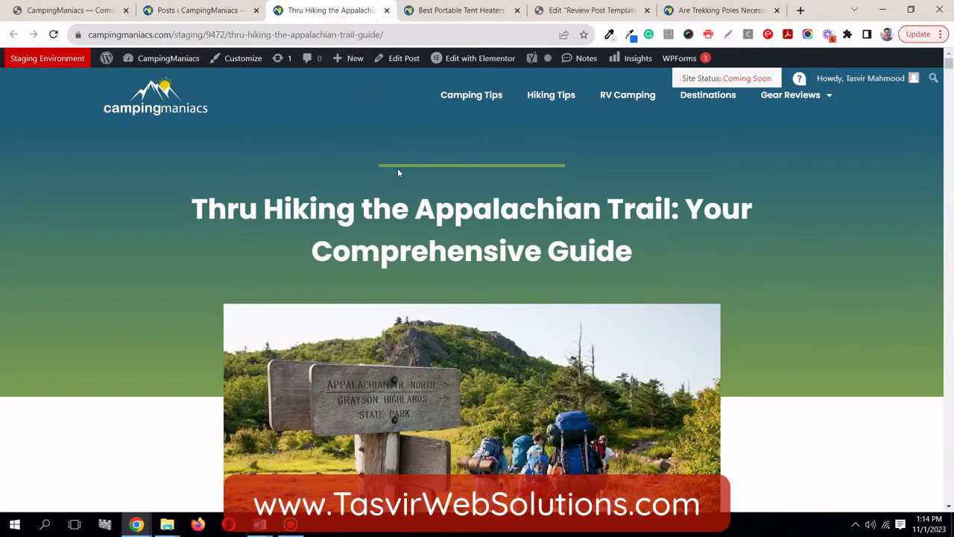
click(53, 34)
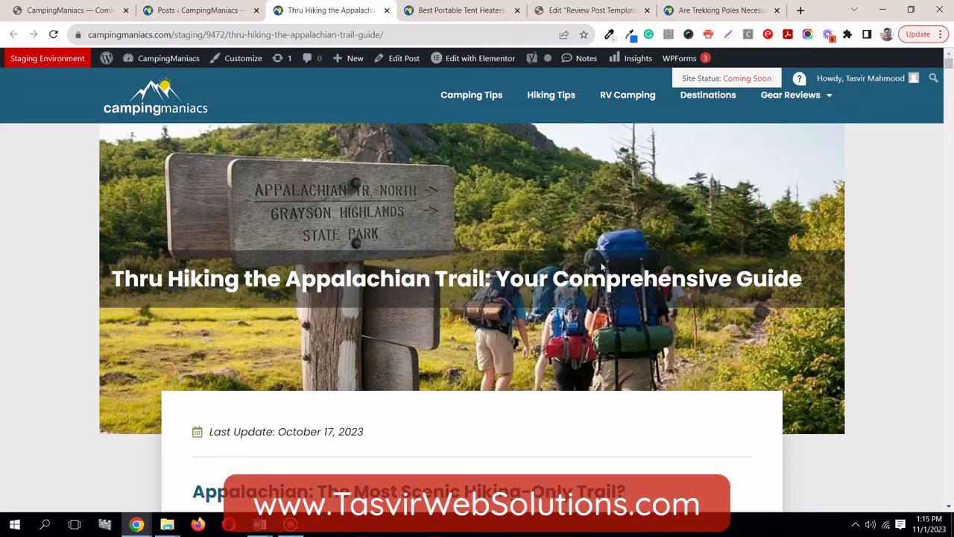
scroll(601, 262, down, 9)
scroll(602, 266, up, 5)
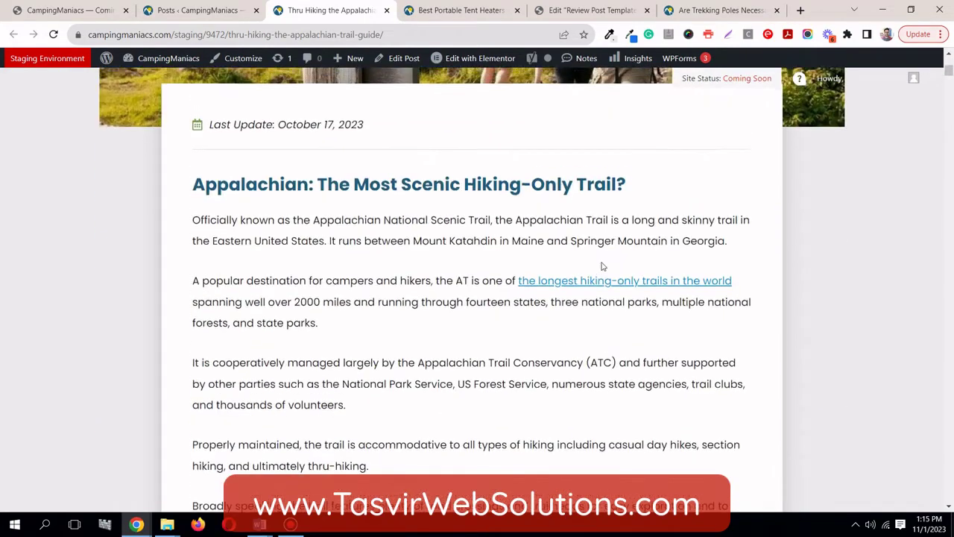
scroll(602, 264, up, 4)
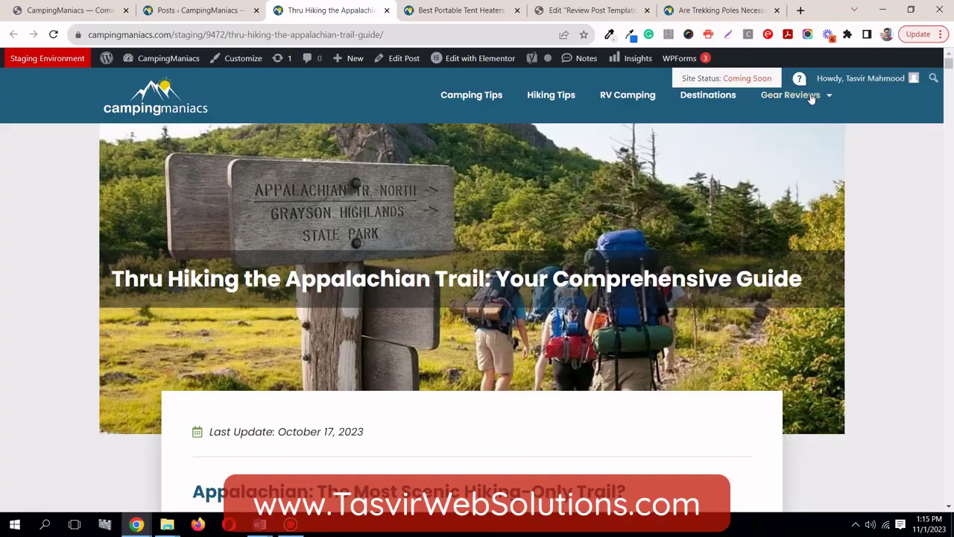
mouse_move(811, 95)
mouse_move(949, 77)
mouse_down()
mouse_move(951, 498)
mouse_move(949, 63)
mouse_up()
- Examine the content box layout on the tent heater reference page
click(448, 8)
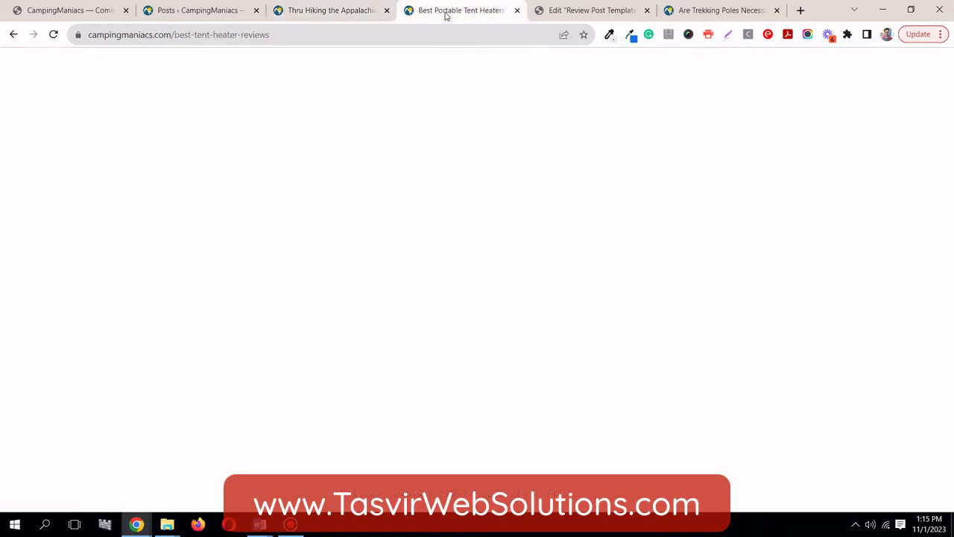
scroll(197, 337, down, 1)
scroll(195, 336, down, 12)
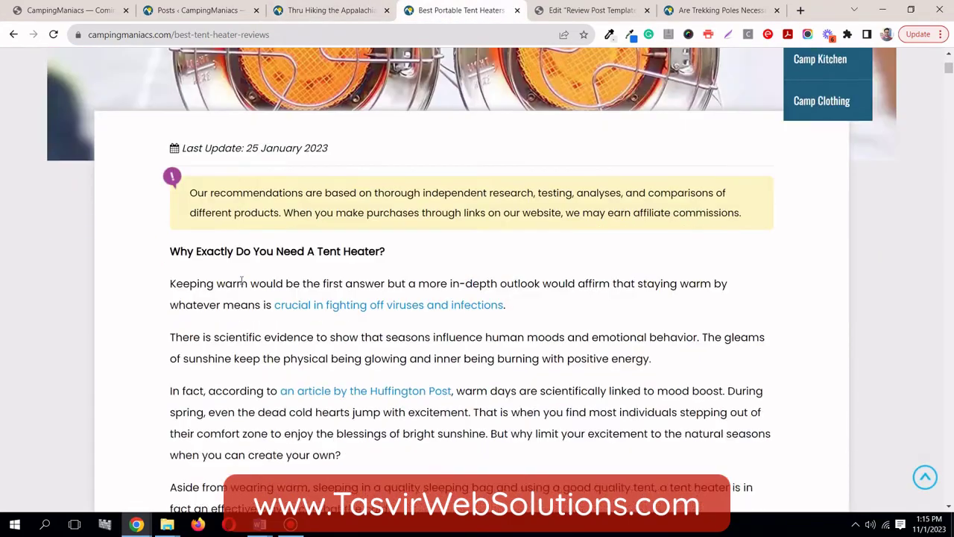
scroll(538, 252, up, 14)
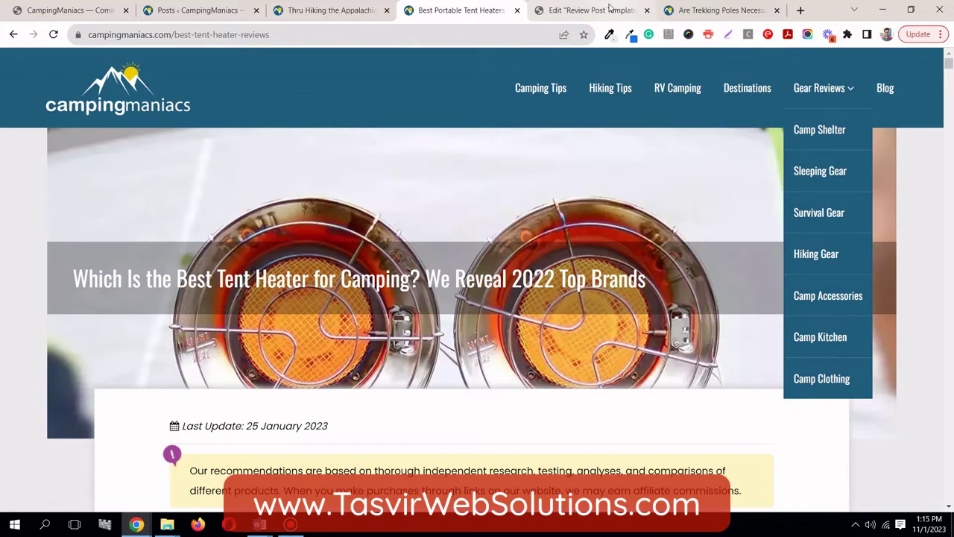
- Set the review template's content container width to 1100 px, update the template, and reload the Appalachian Trail post to check it
click(610, 7)
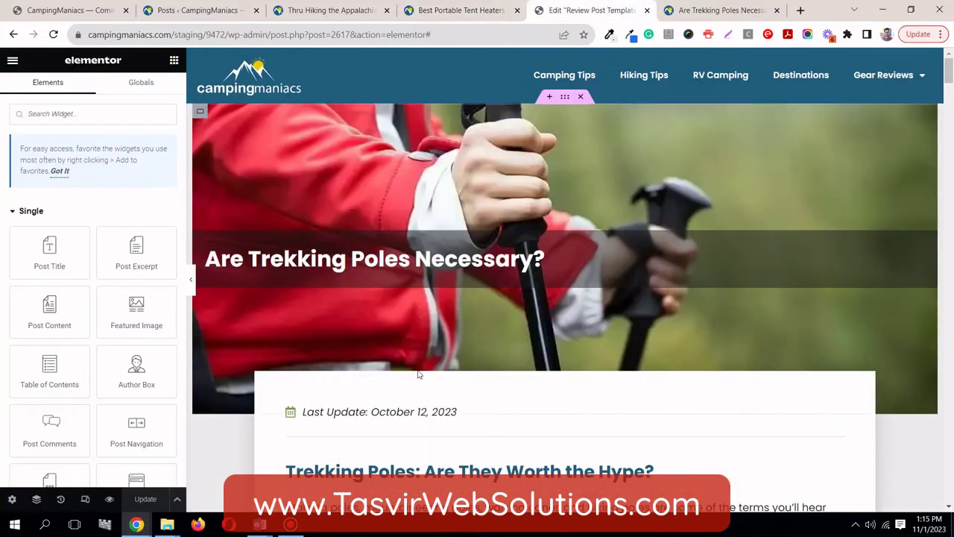
scroll(538, 286, down, 2)
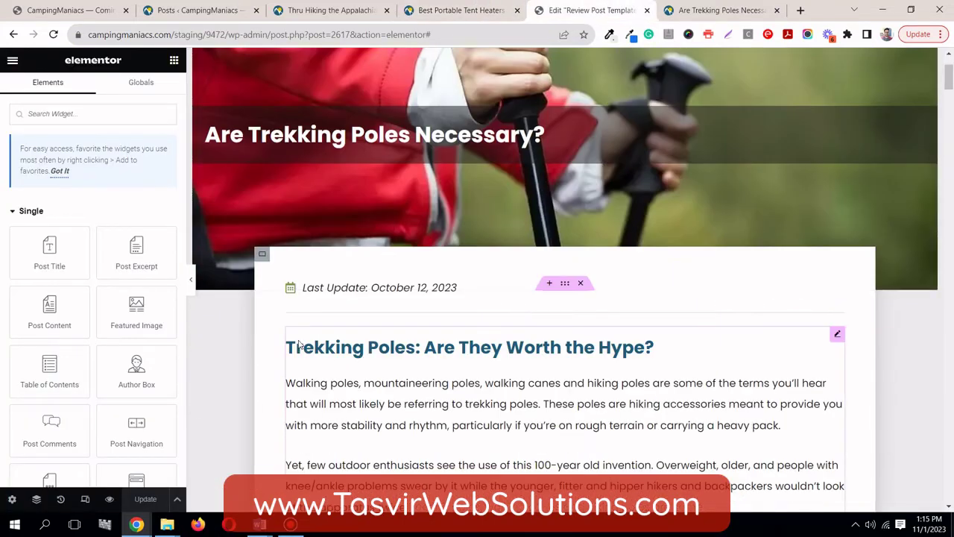
click(564, 284)
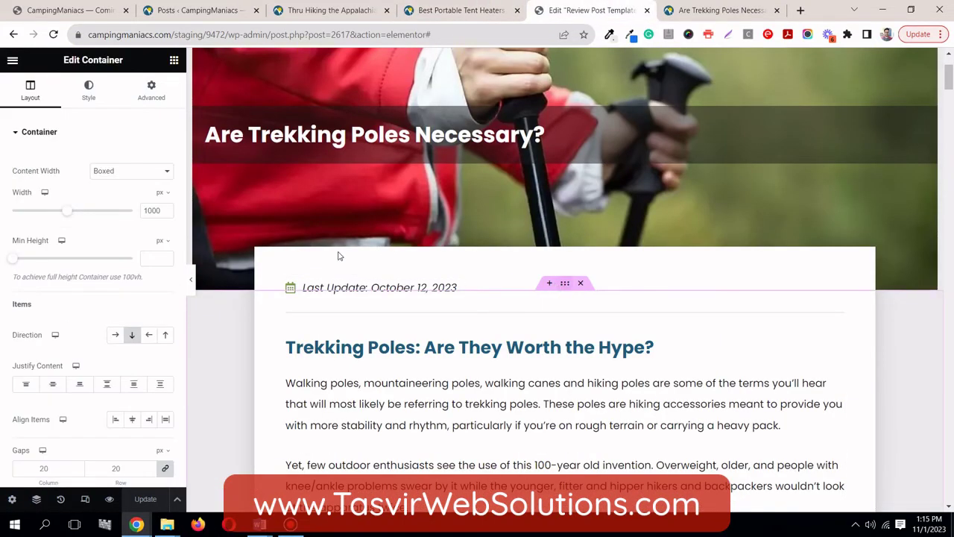
double_click(142, 212)
text(1100)
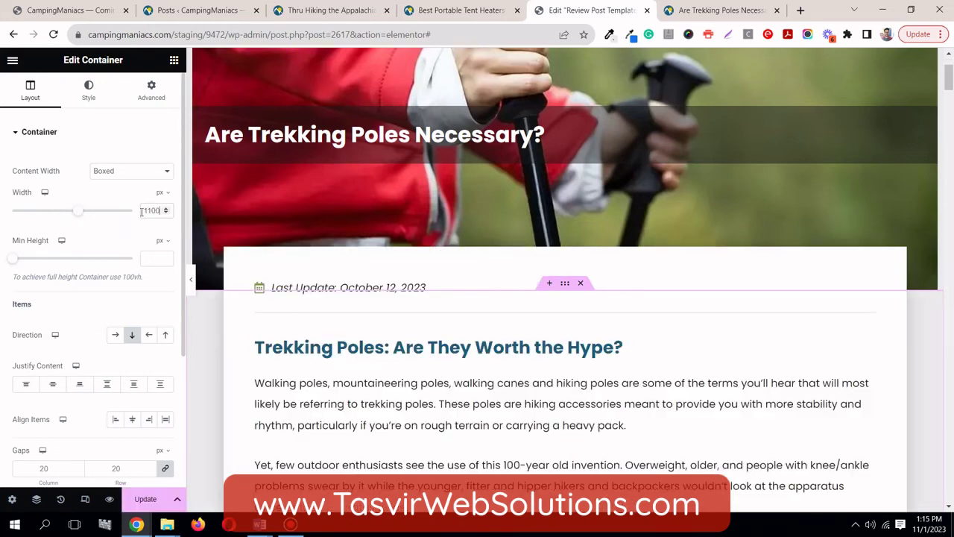
click(146, 499)
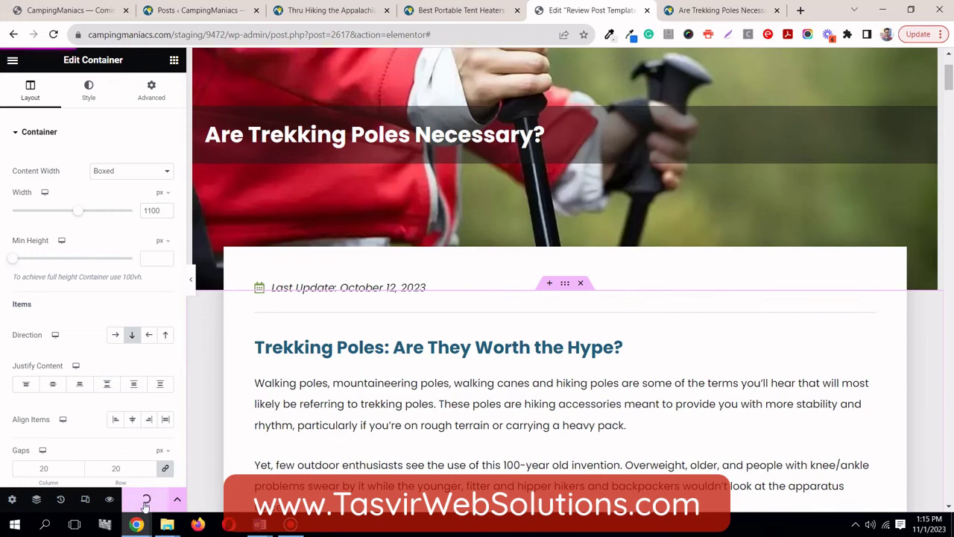
click(298, 10)
key(F5)
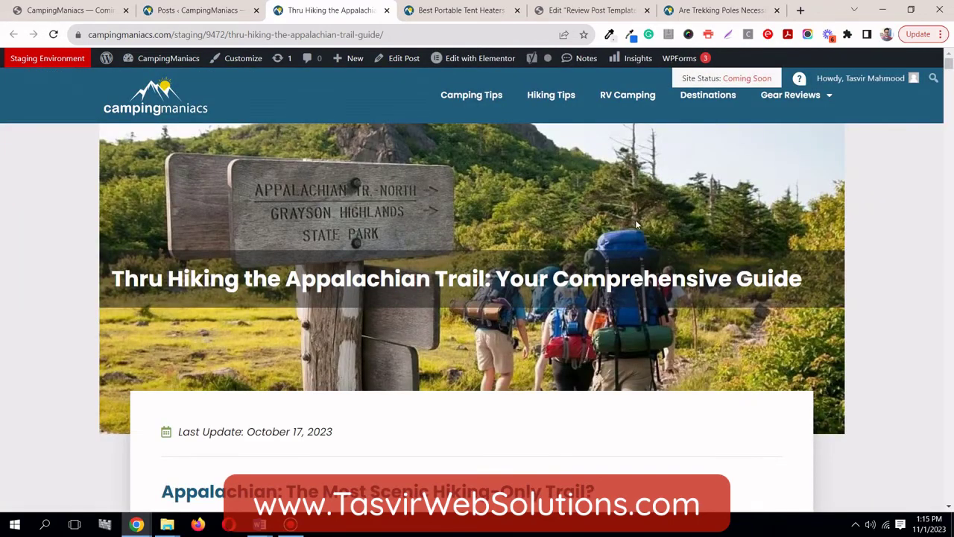
- Quick-edit the Appalachian Trail post to replace its Camp Shelter category with Destinations, and reload the post to check its template
scroll(637, 225, down, 4)
scroll(637, 225, up, 3)
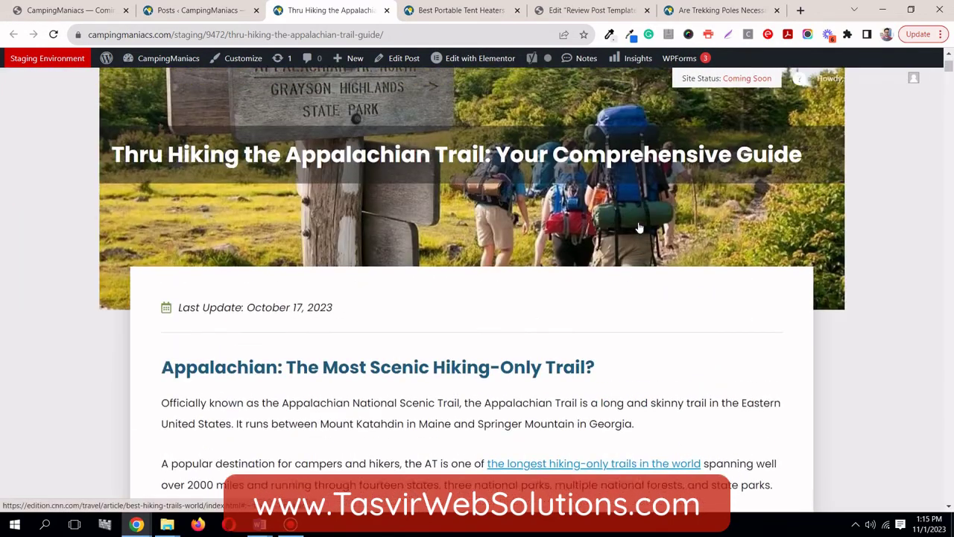
scroll(639, 227, up, 3)
click(200, 11)
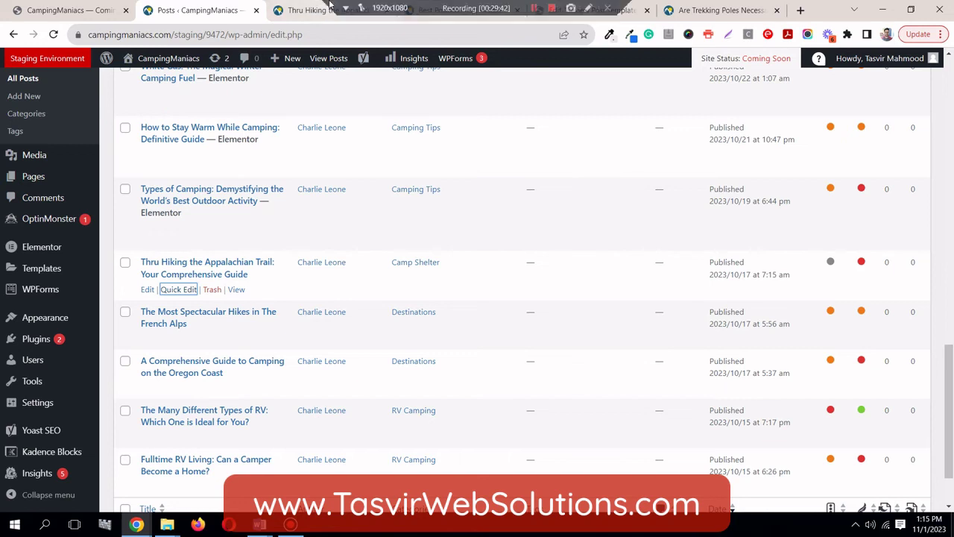
click(179, 290)
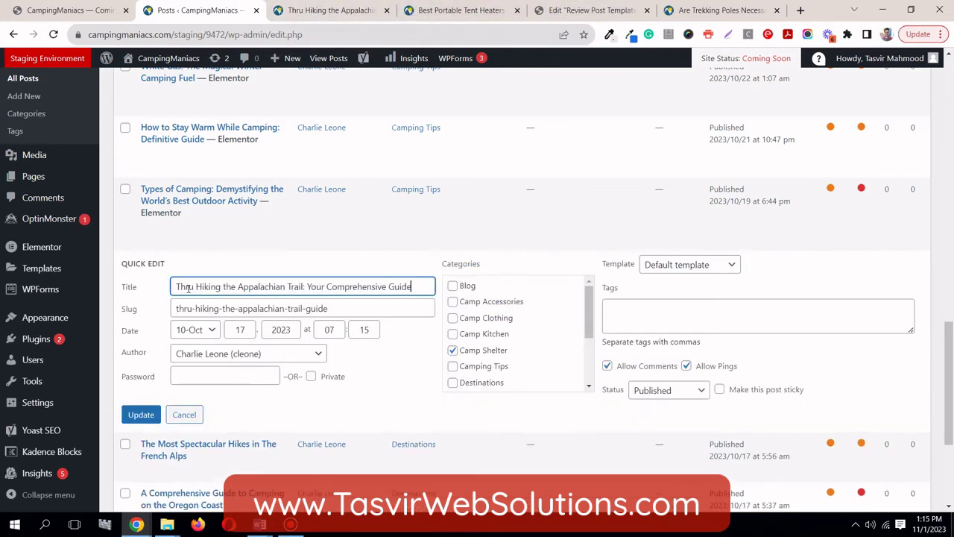
click(453, 383)
click(452, 352)
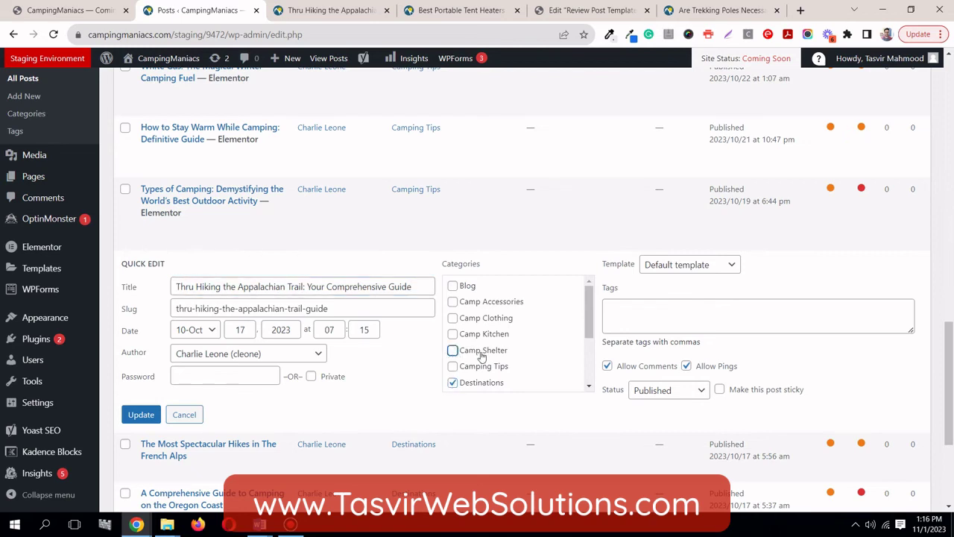
click(137, 419)
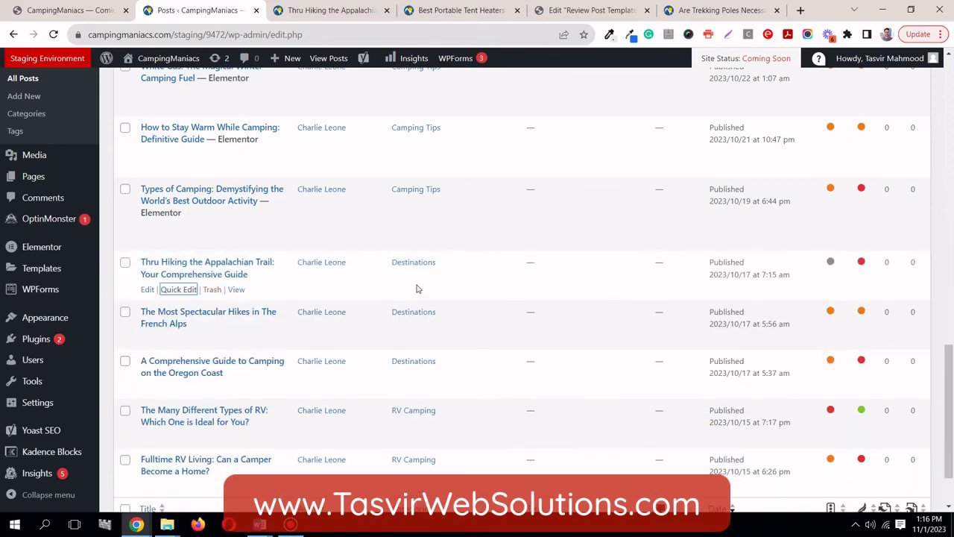
click(347, 6)
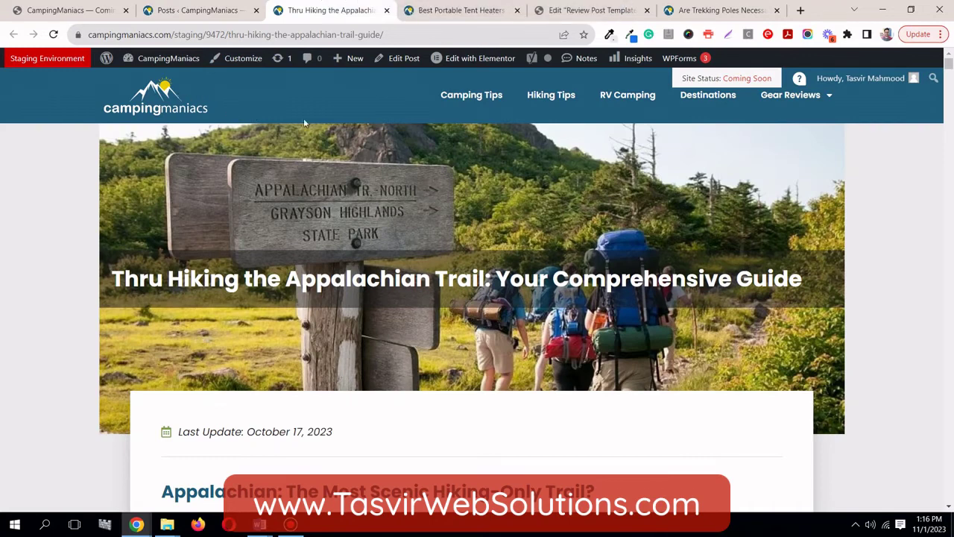
click(53, 34)
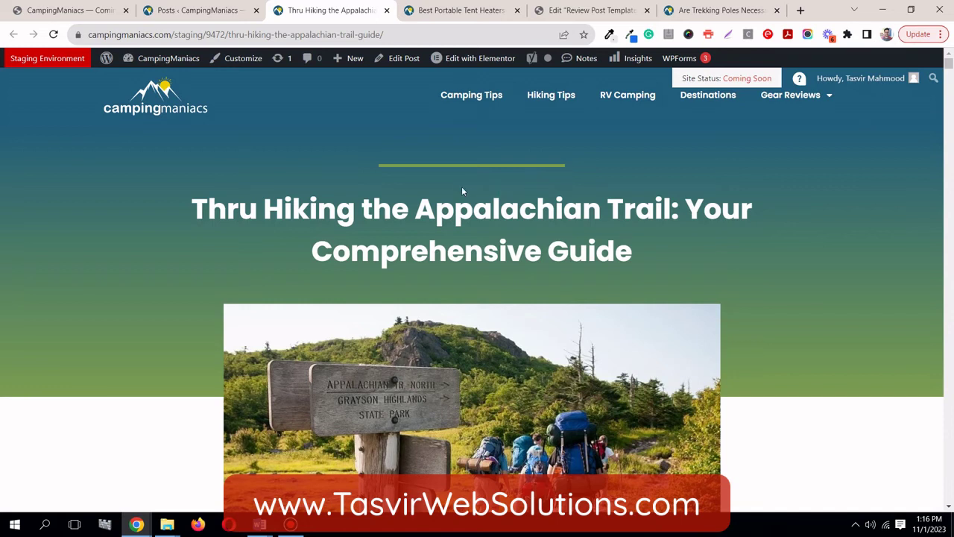
- Preview the review template in the Elementor editor at Tablet Portrait size and check the content box layout
click(581, 11)
scroll(421, 256, up, 2)
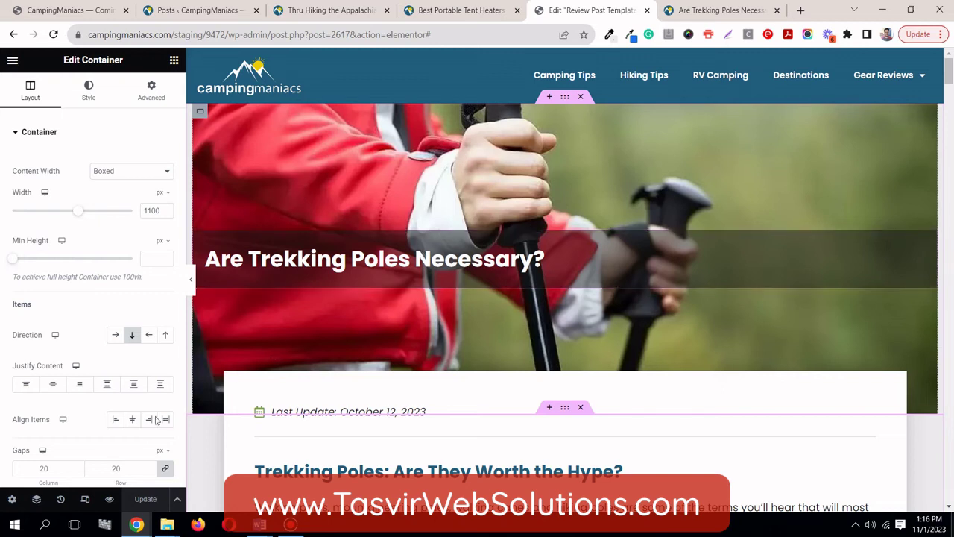
click(89, 499)
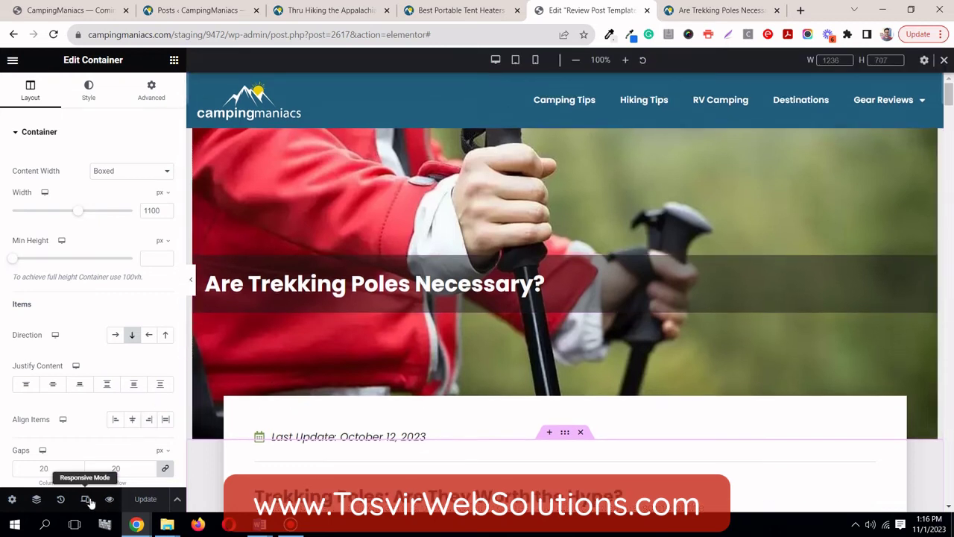
click(516, 60)
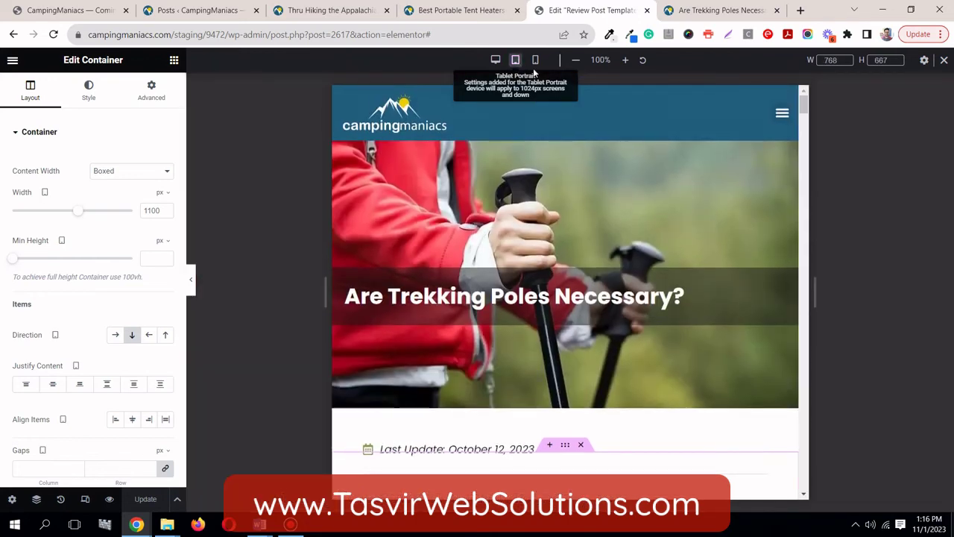
scroll(703, 176, down, 4)
scroll(703, 174, up, 2)
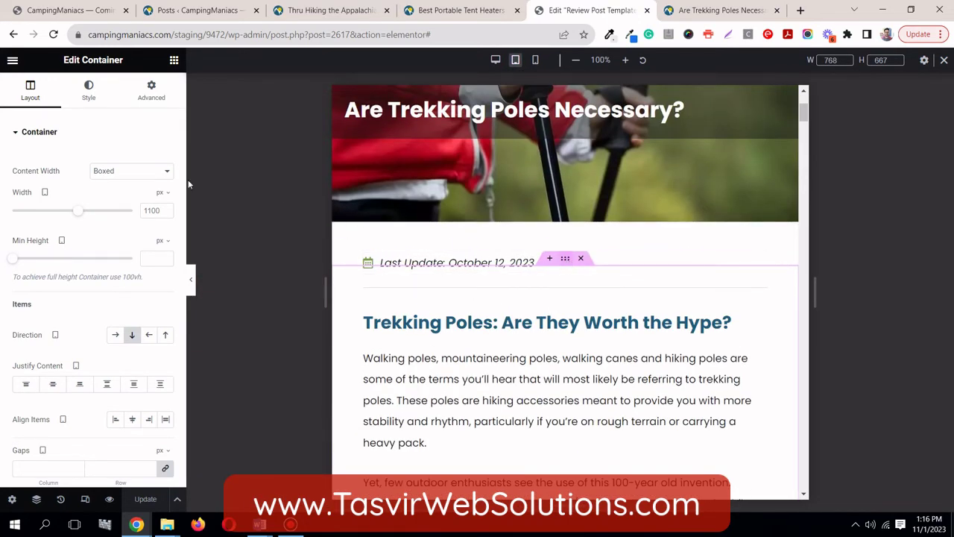
- Give the outer content container unlinked tablet padding of 20 px on the left and right, and check the spacing along the article
click(154, 104)
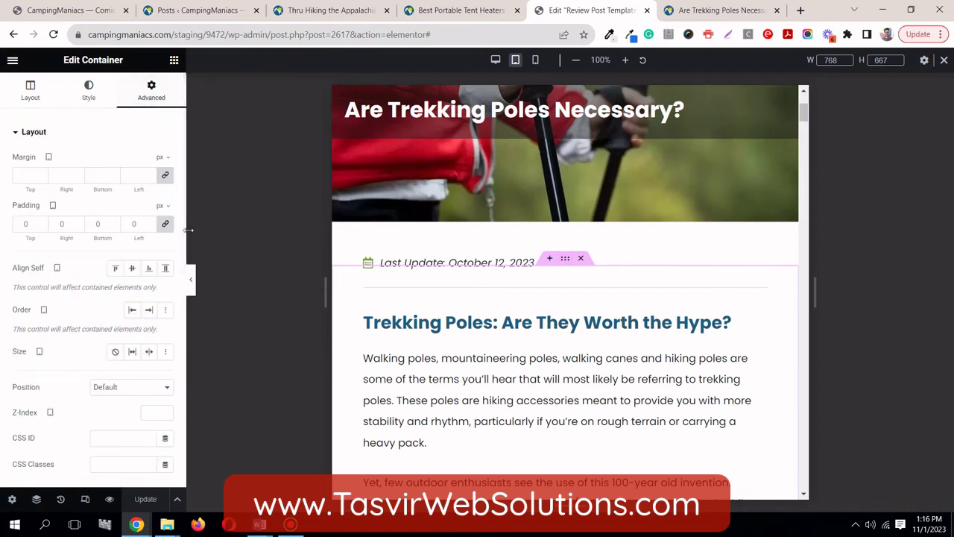
click(165, 224)
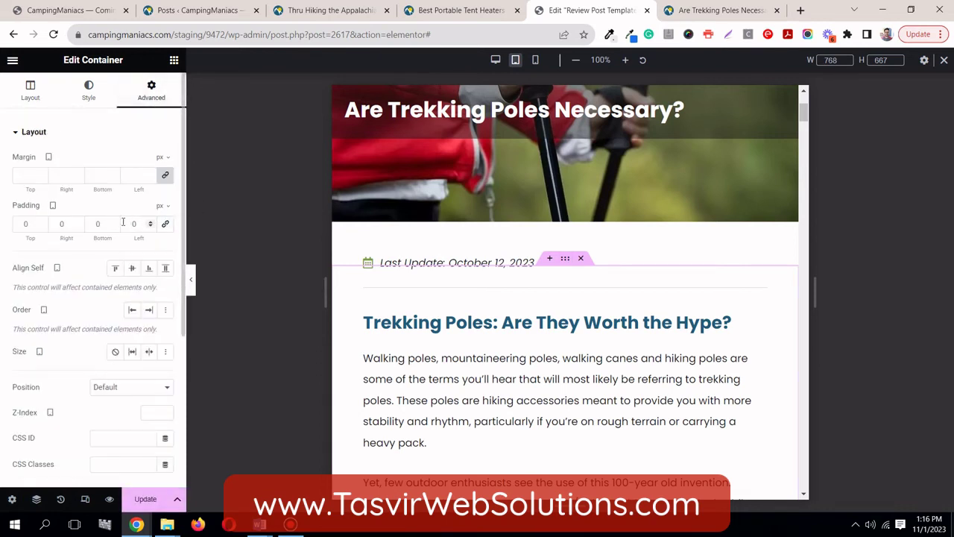
click(125, 224)
text(2)
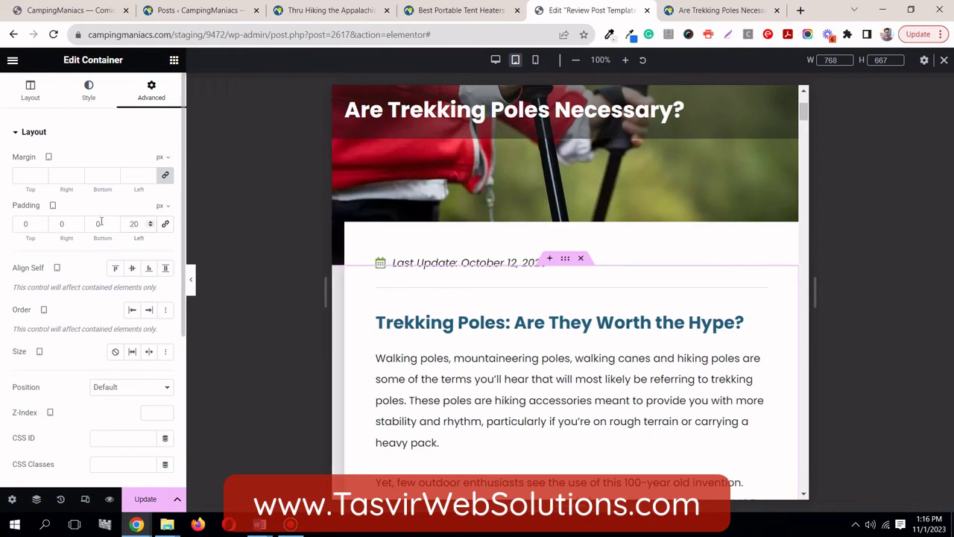
click(49, 223)
text(20)
scroll(589, 273, up, 3)
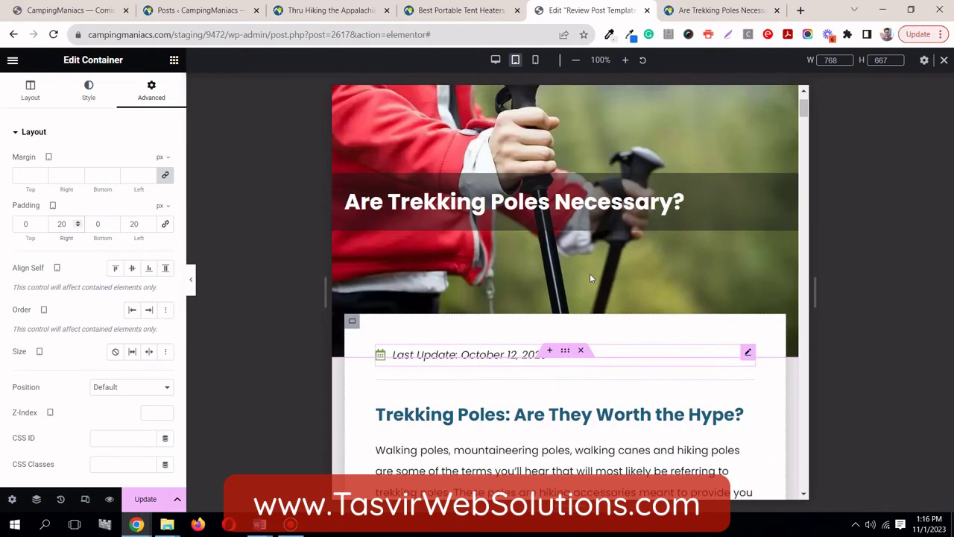
scroll(589, 273, down, 8)
scroll(590, 272, down, 4)
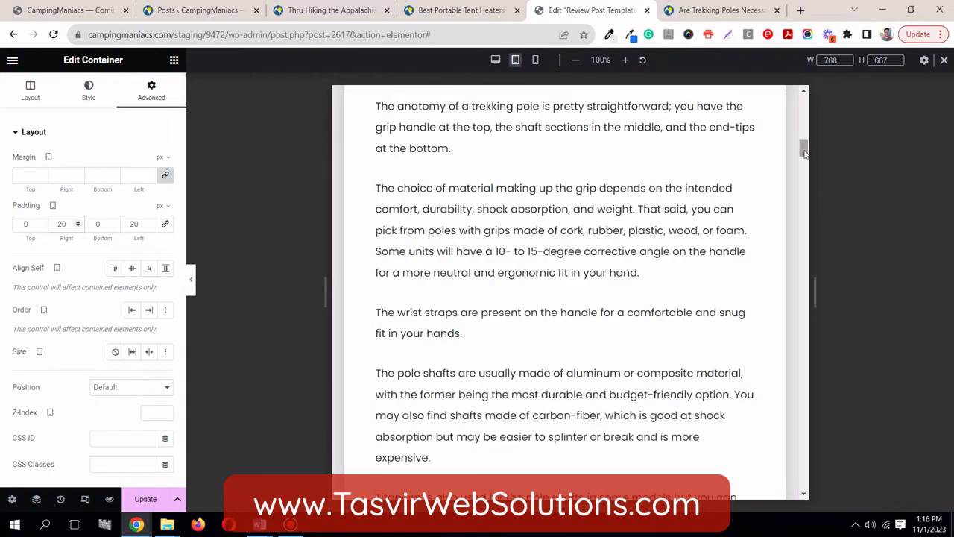
drag(803, 149, 822, 93)
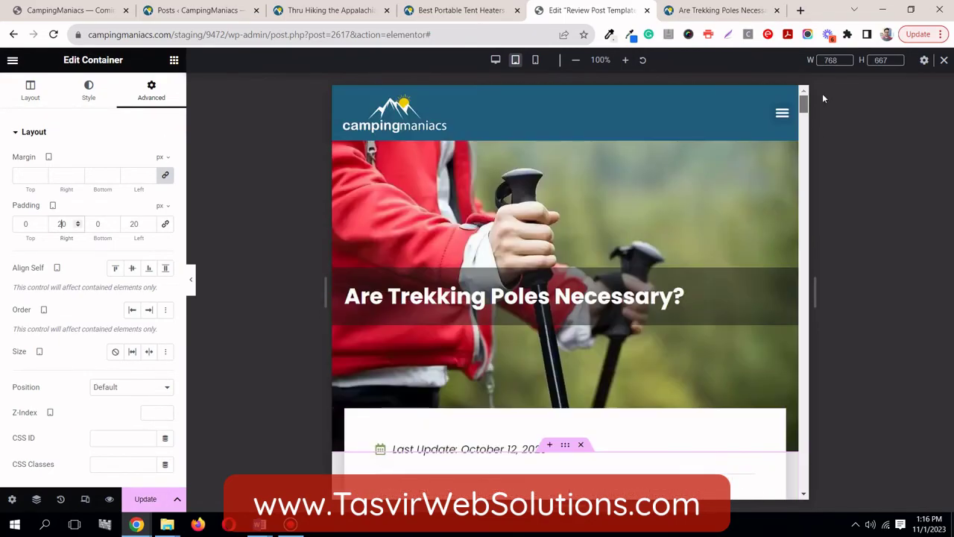
- Center-align the post title in the banner for the mobile layout
click(536, 61)
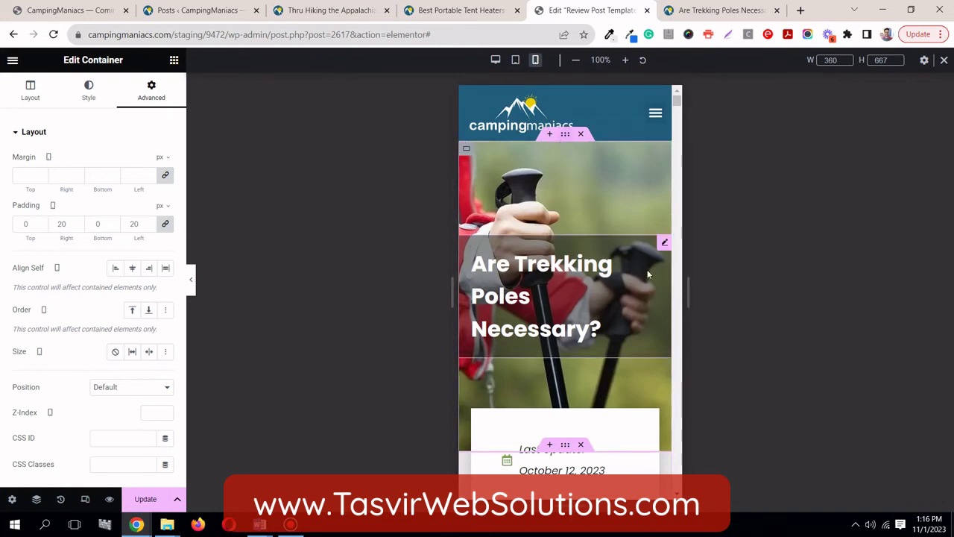
click(663, 247)
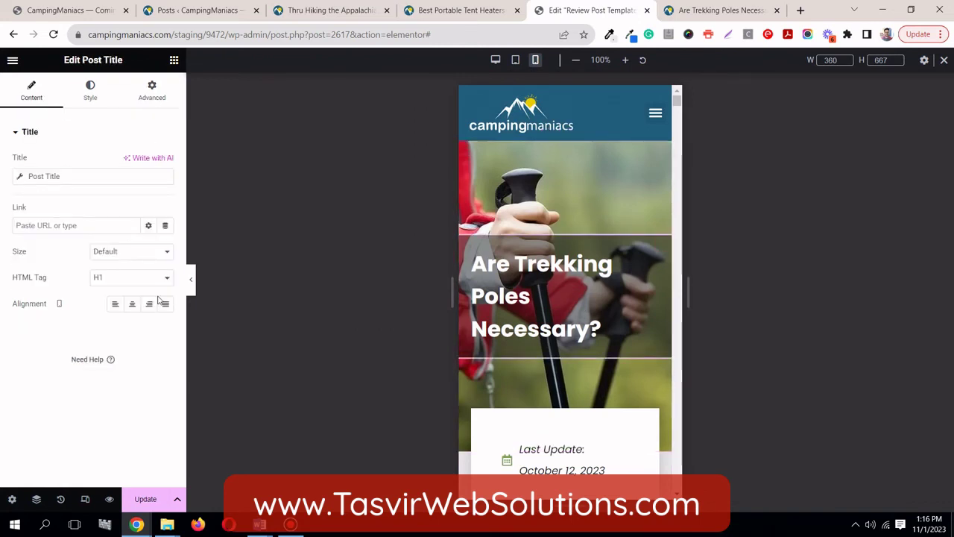
click(134, 304)
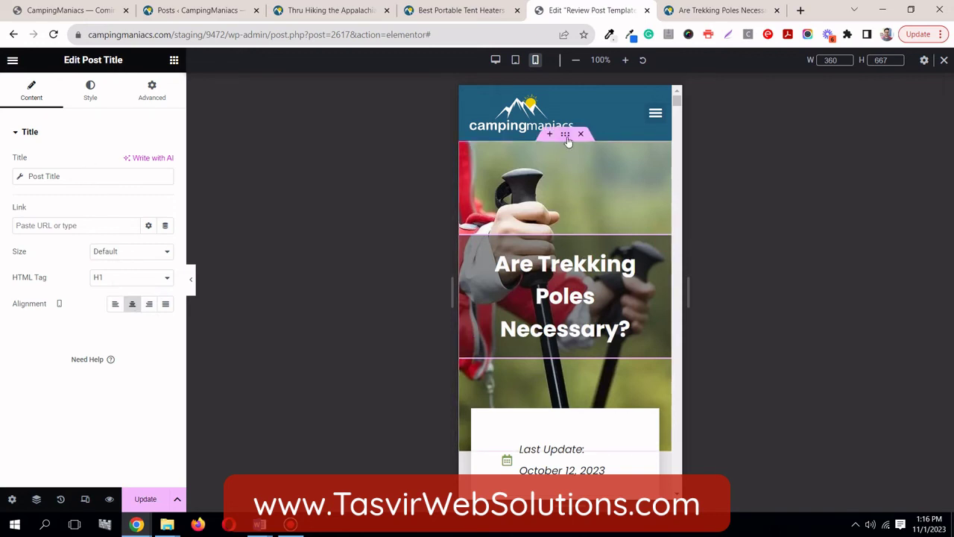
click(566, 138)
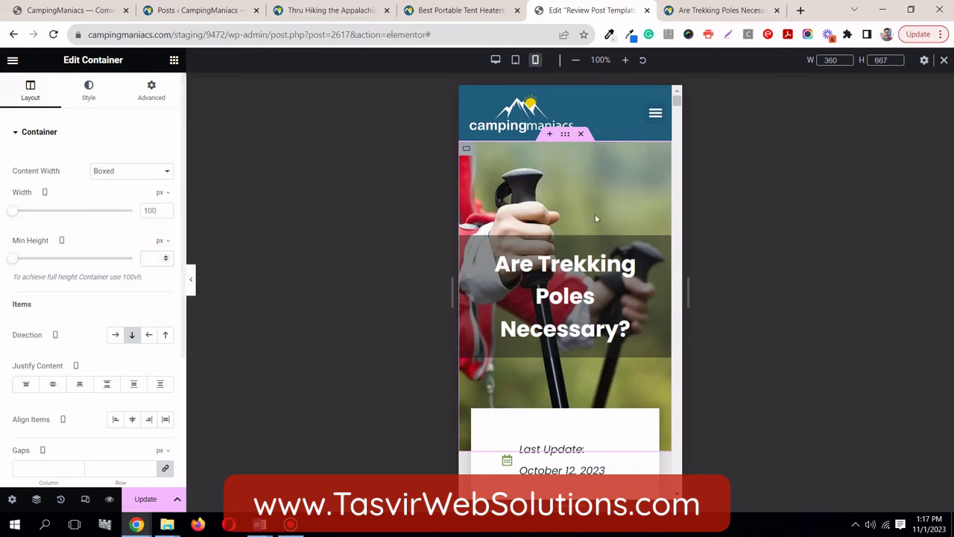
- Set the white content box's mobile padding to 20 px on all sides and check the article text's spacing
scroll(594, 214, down, 4)
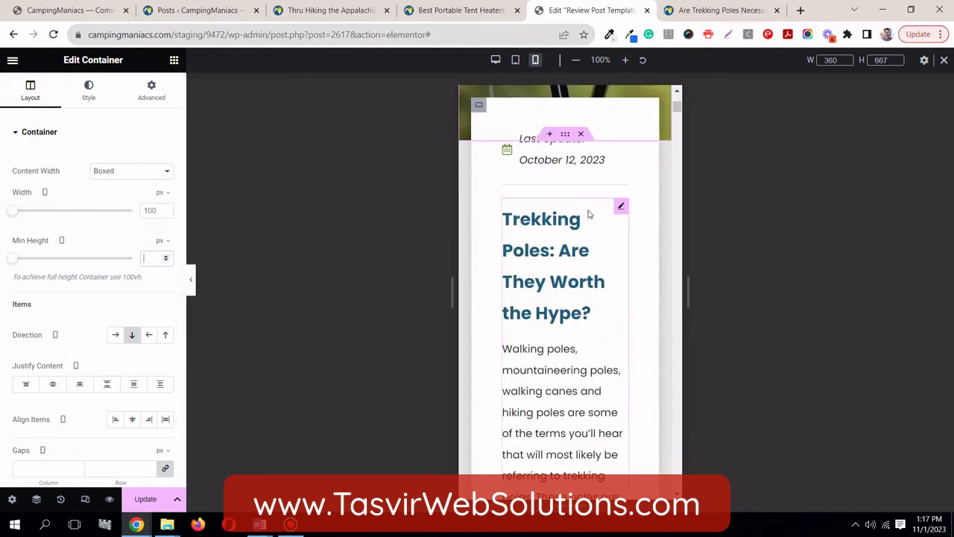
scroll(551, 175, up, 1)
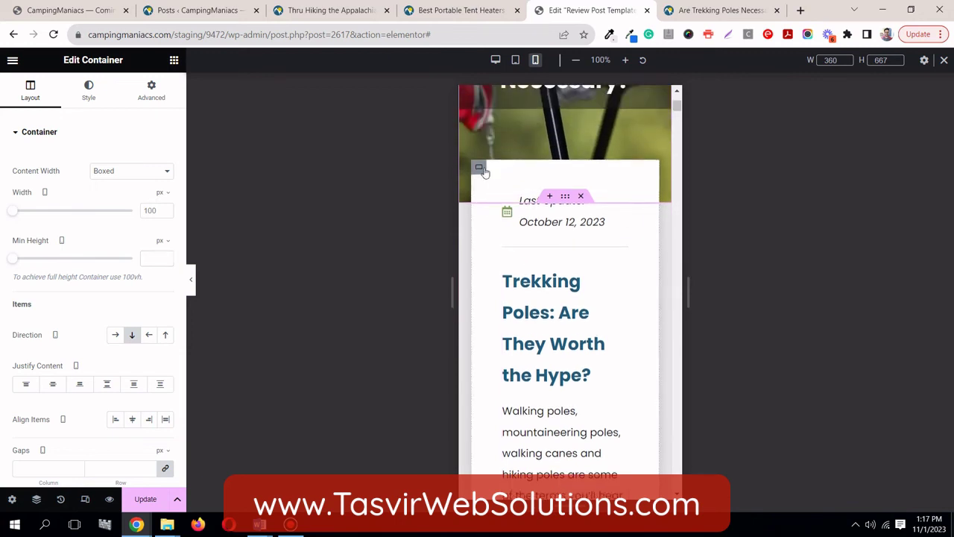
click(143, 95)
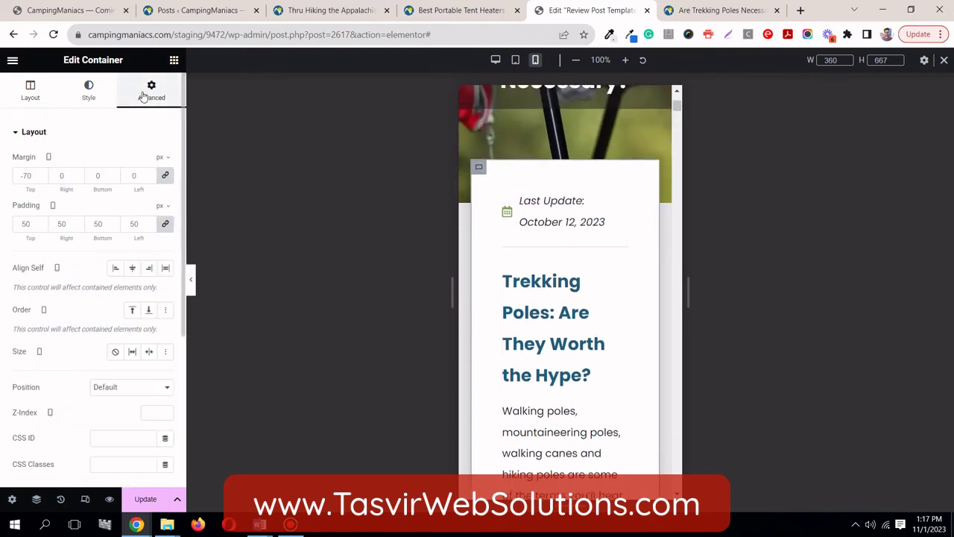
double_click(15, 224)
text(1)
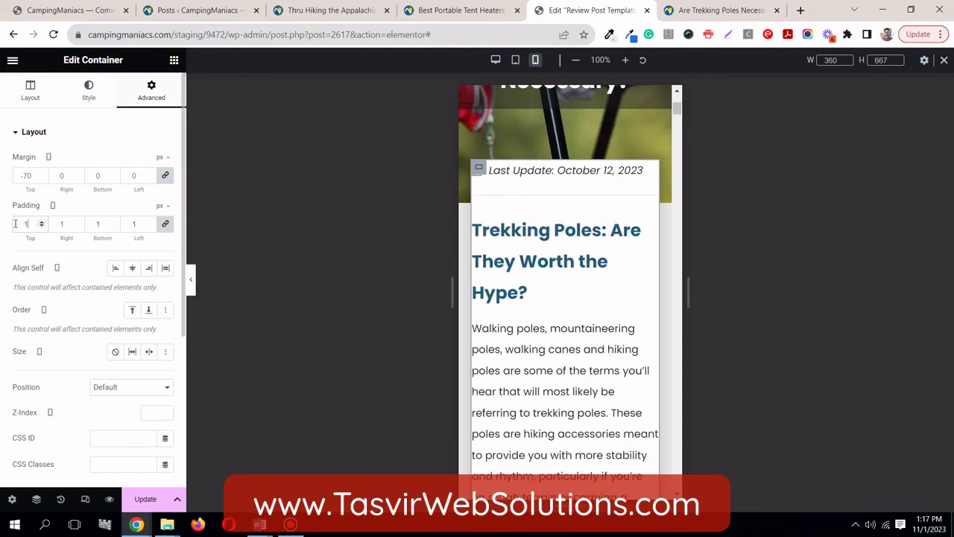
text(5)
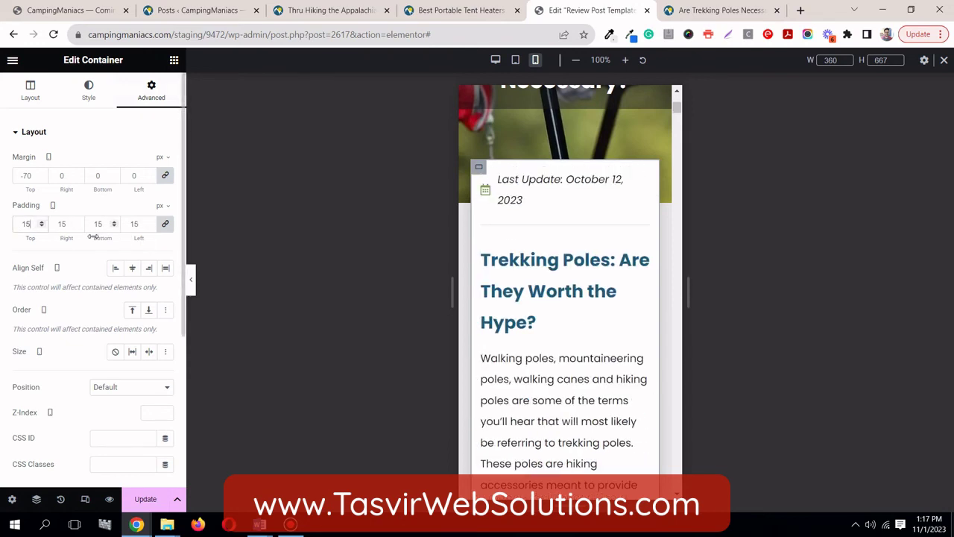
click(150, 221)
click(150, 222)
click(150, 222)
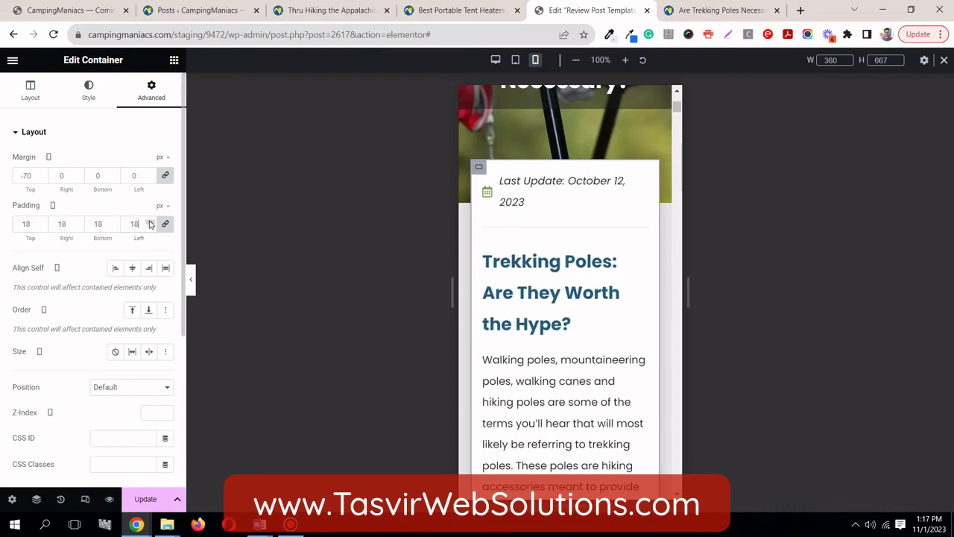
click(150, 221)
click(150, 221)
scroll(656, 221, down, 5)
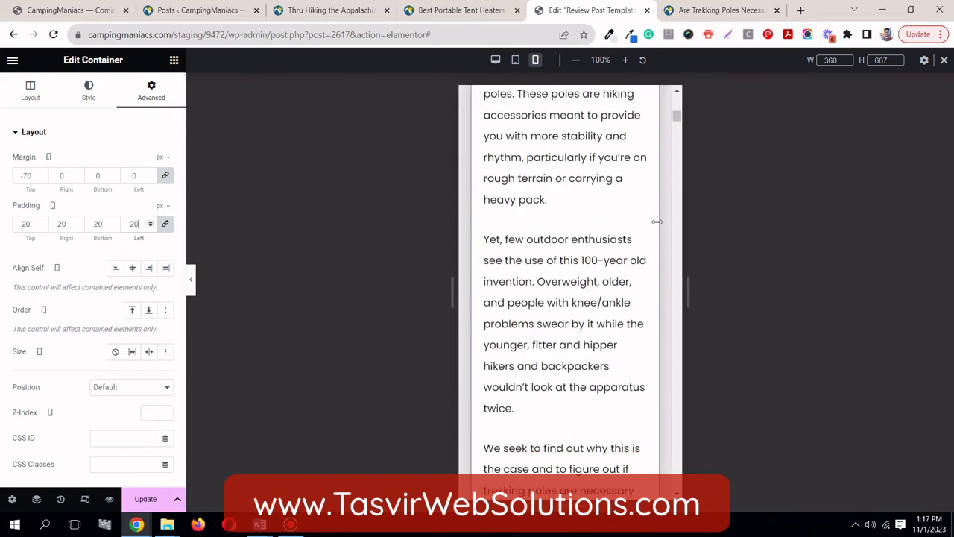
drag(677, 119, 685, 101)
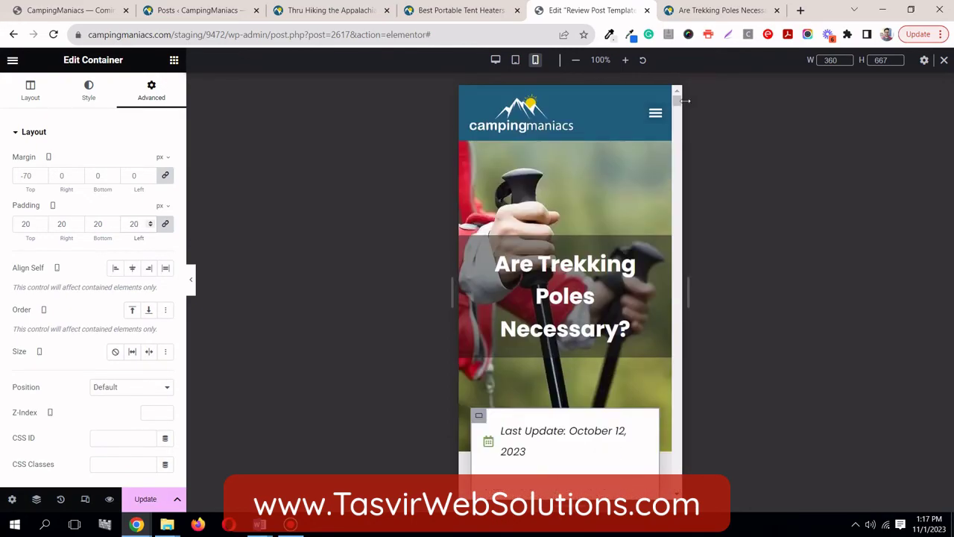
- Check the tablet layout, return to the desktop layout, and update the review template
click(515, 60)
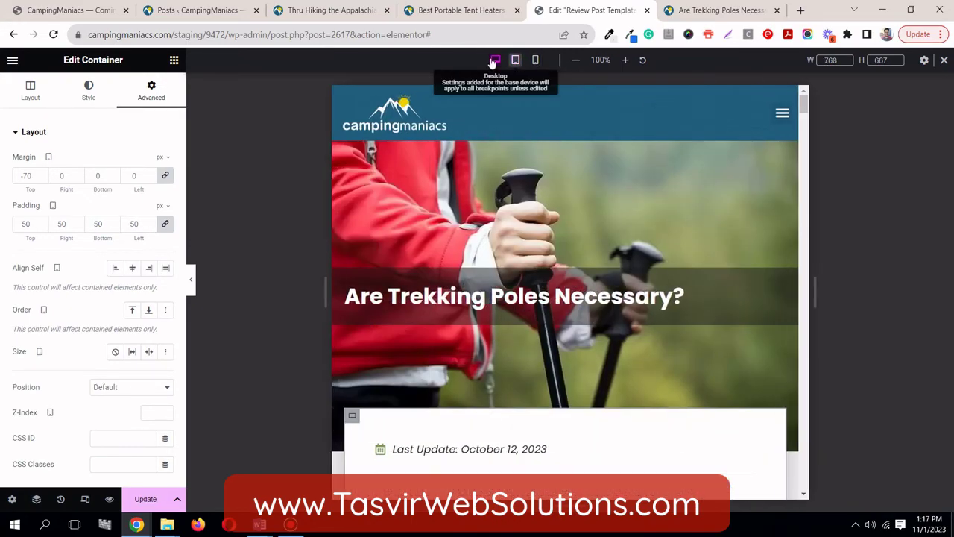
click(494, 61)
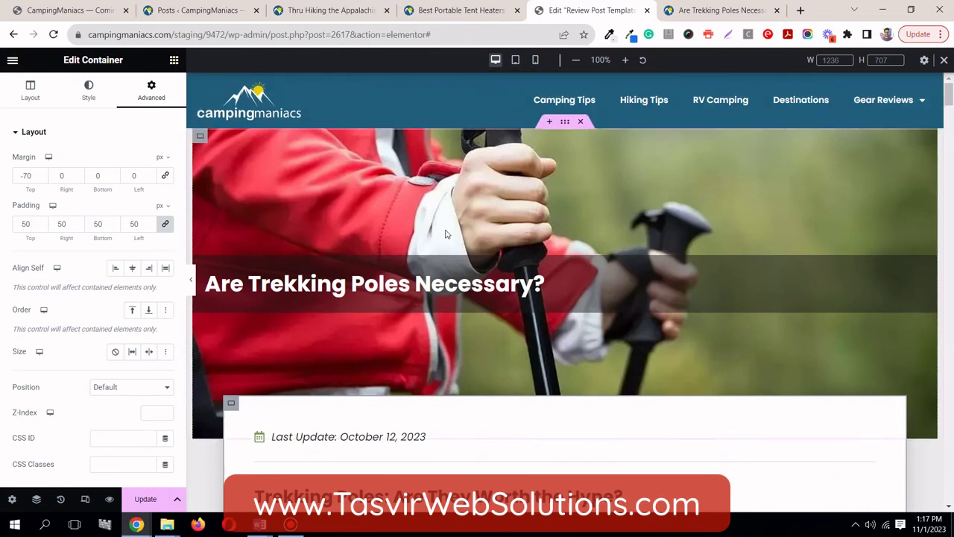
click(144, 501)
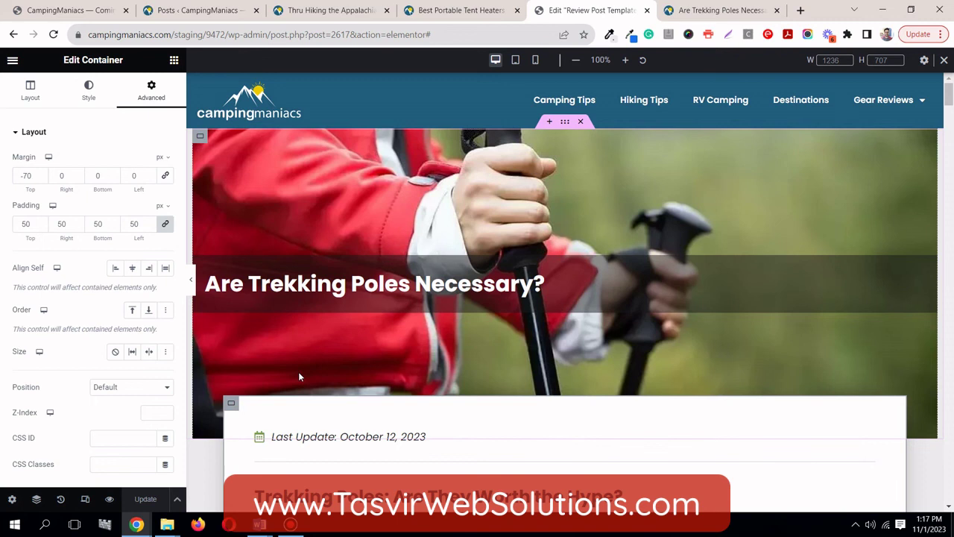
click(429, 5)
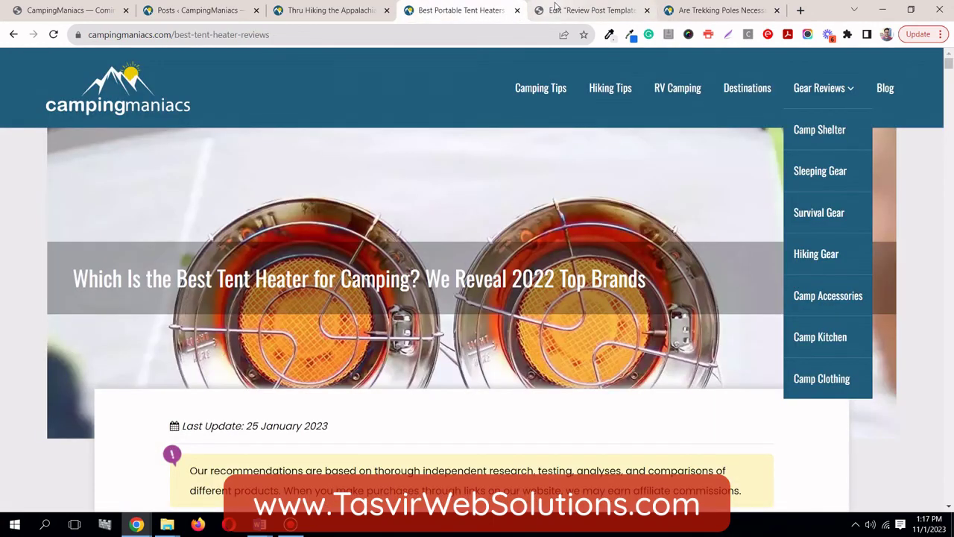
click(557, 9)
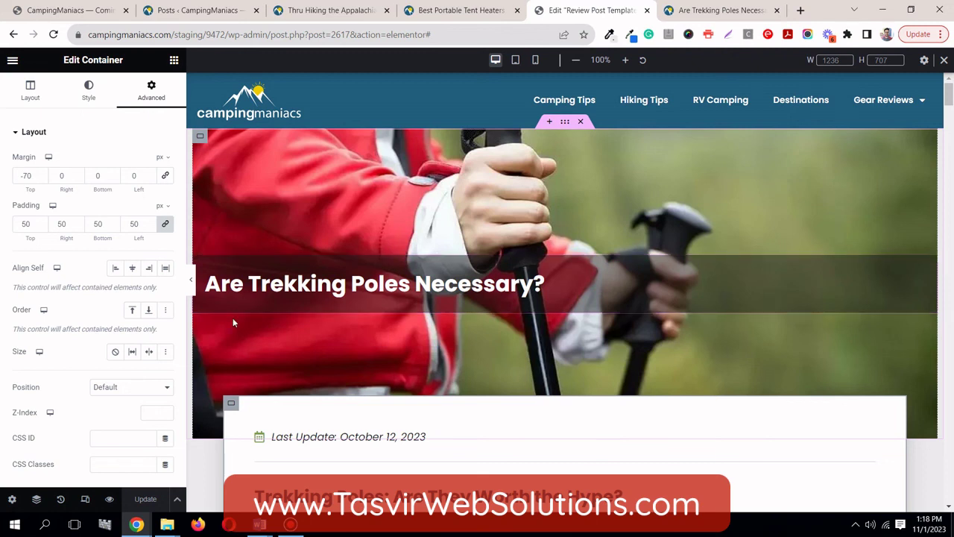
click(292, 525)
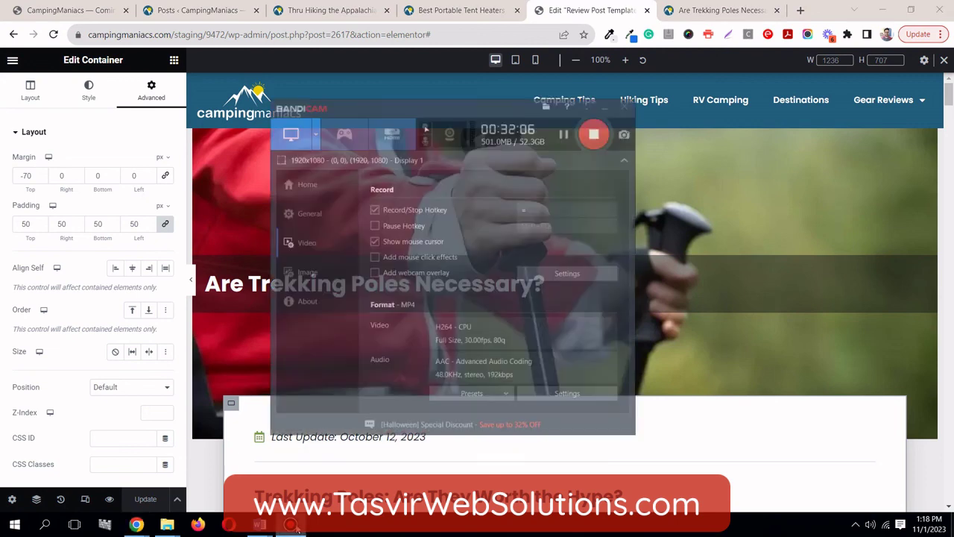
click(293, 525)
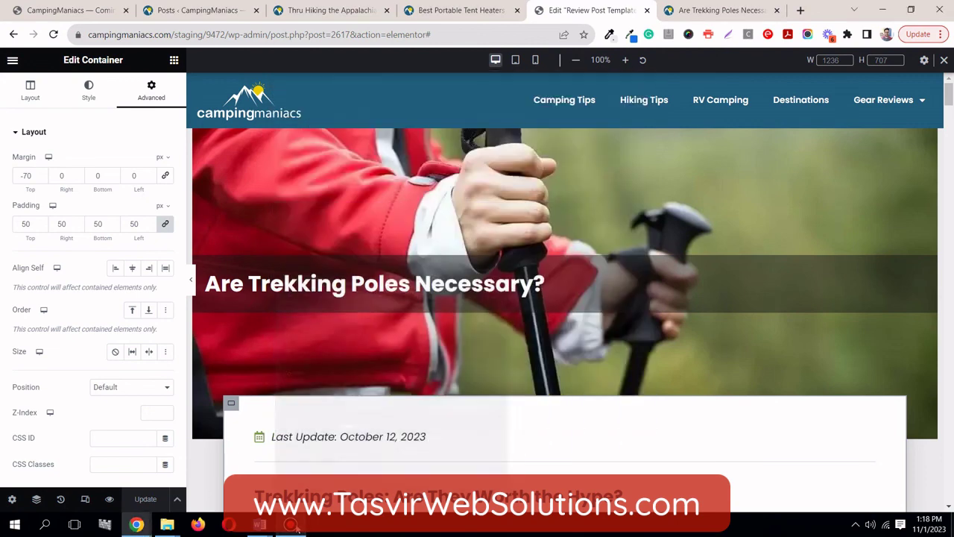